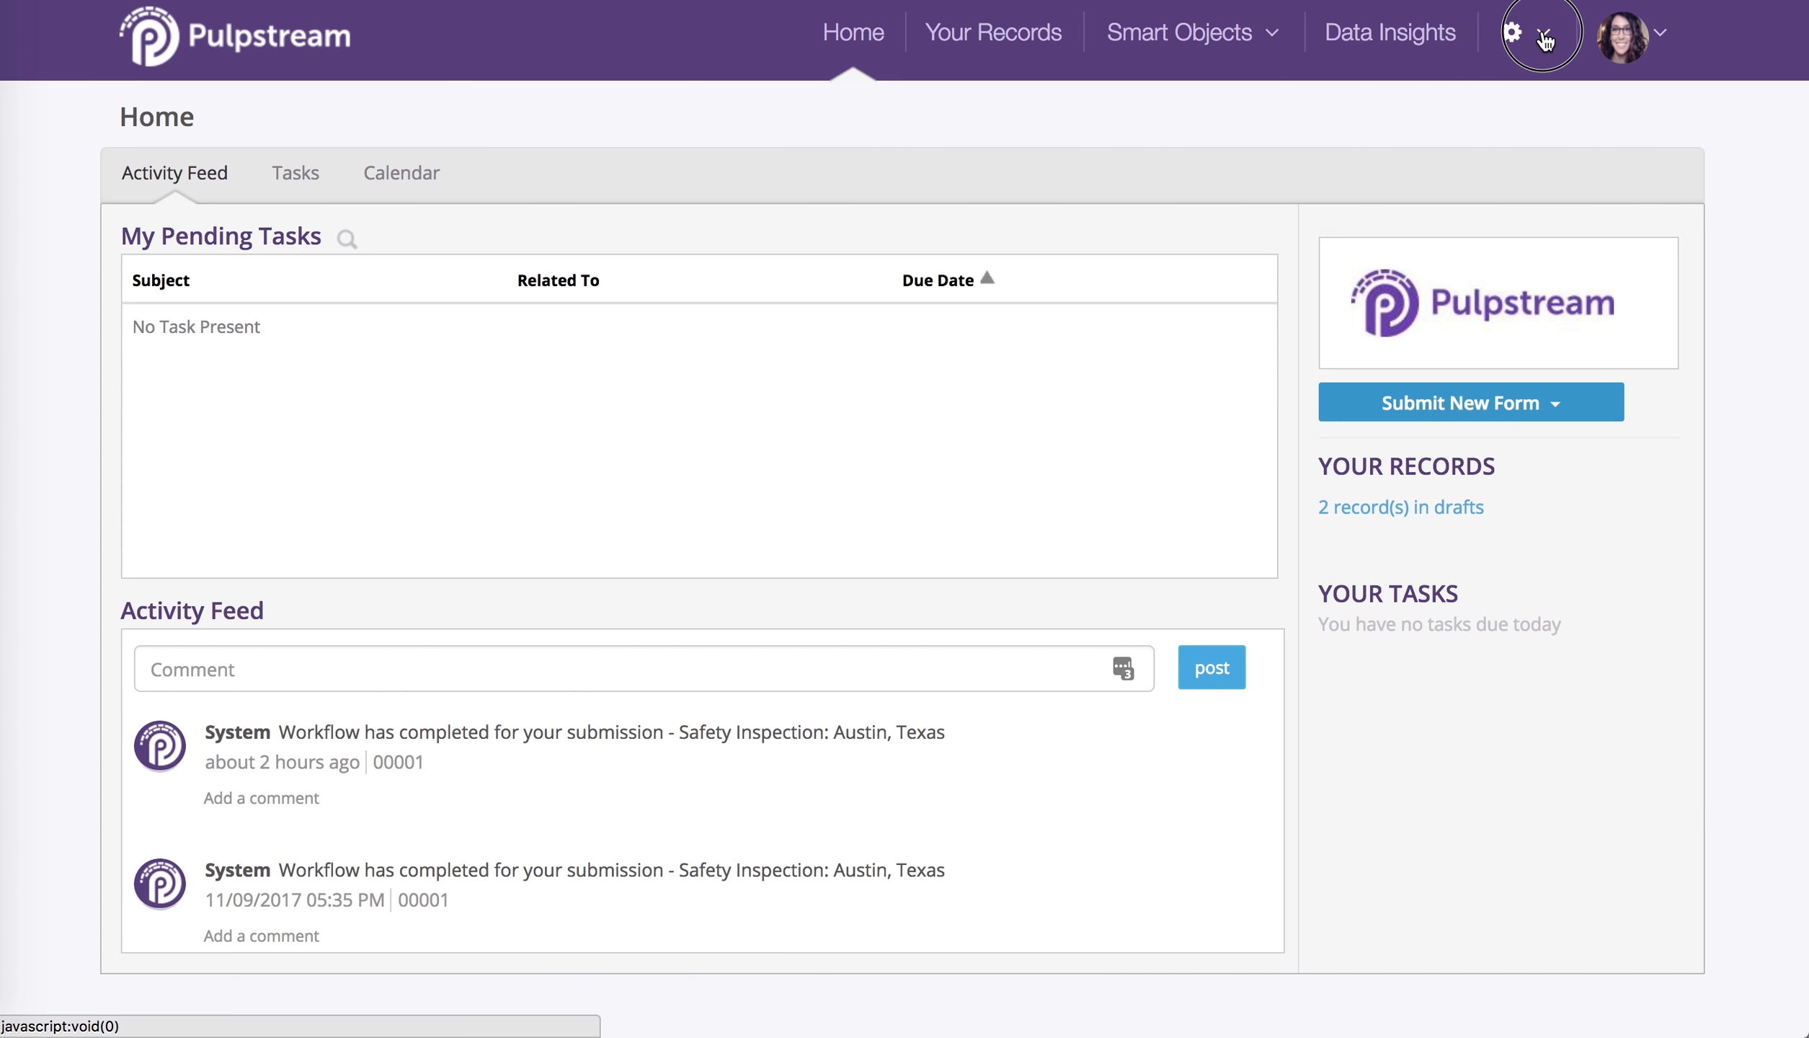
- Open the stream definition of the Safety Inspection stream
{"action": "left_click", "coordinate": [1542, 42]}
{"action": "left_click", "coordinate": [1470, 111]}
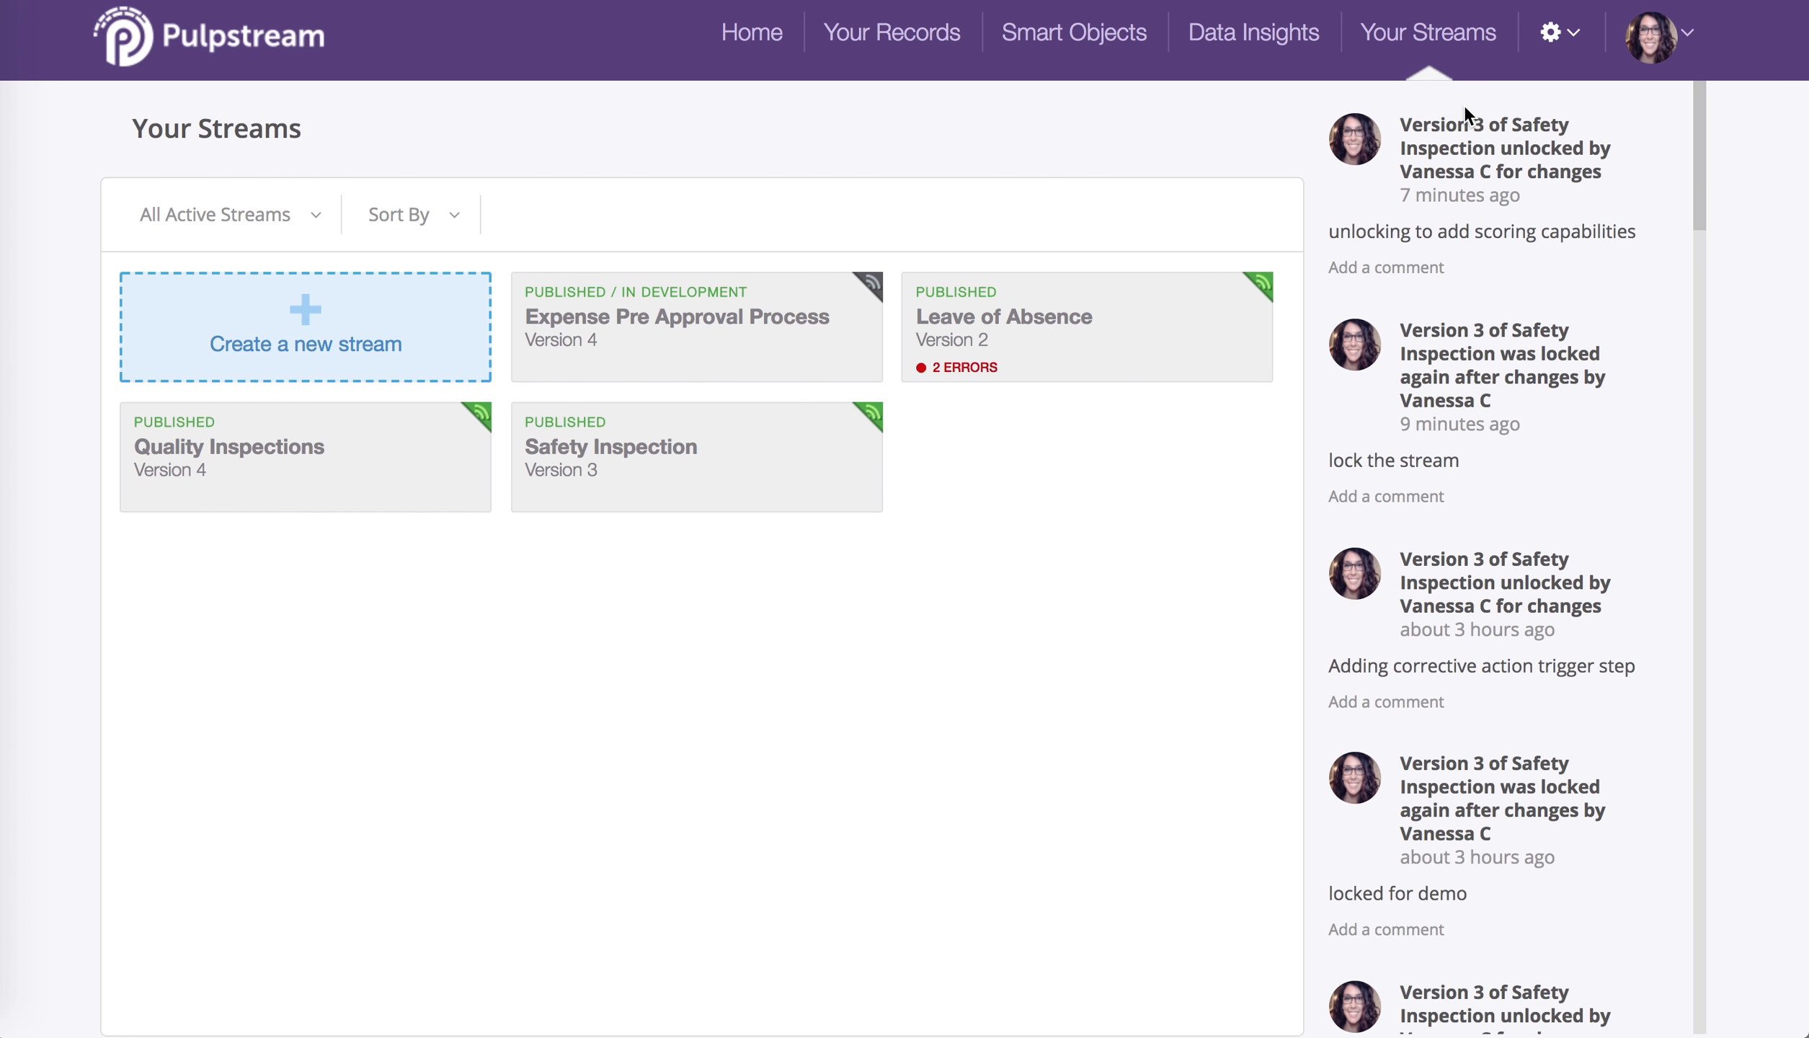
{"action": "left_click", "coordinate": [663, 468]}
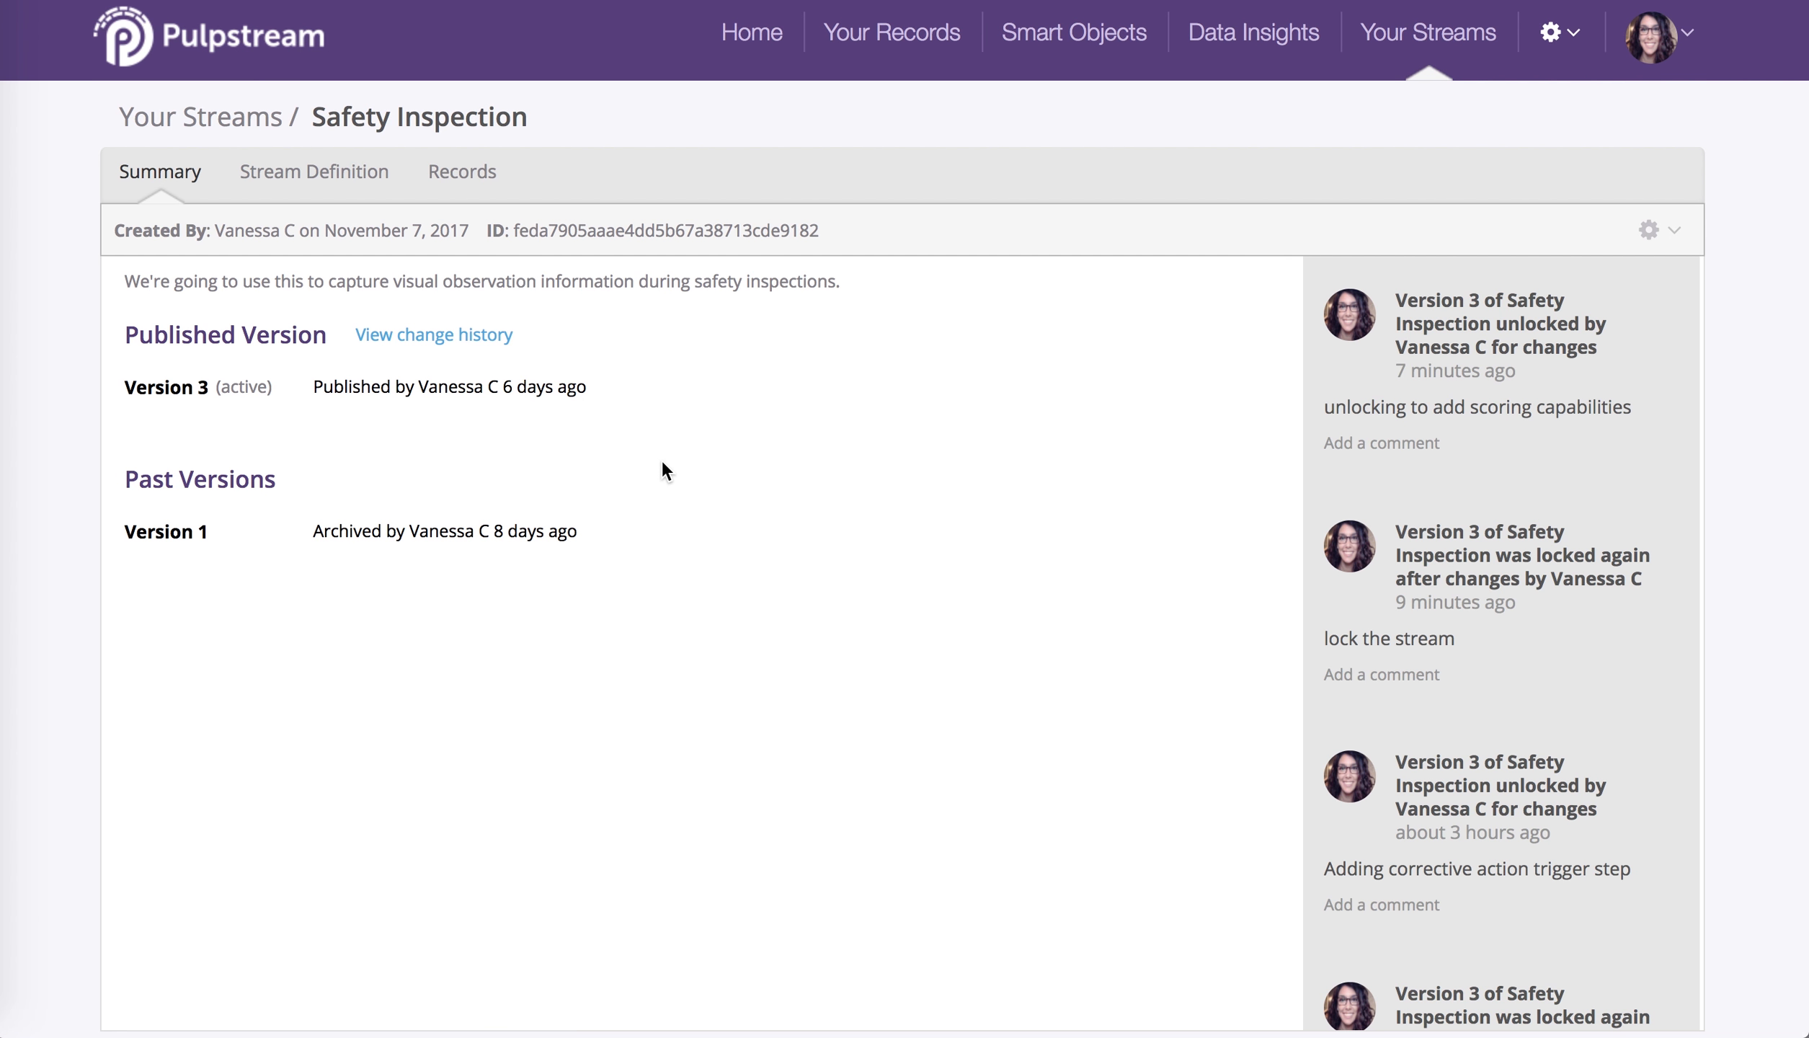
{"action": "left_click", "coordinate": [452, 393]}
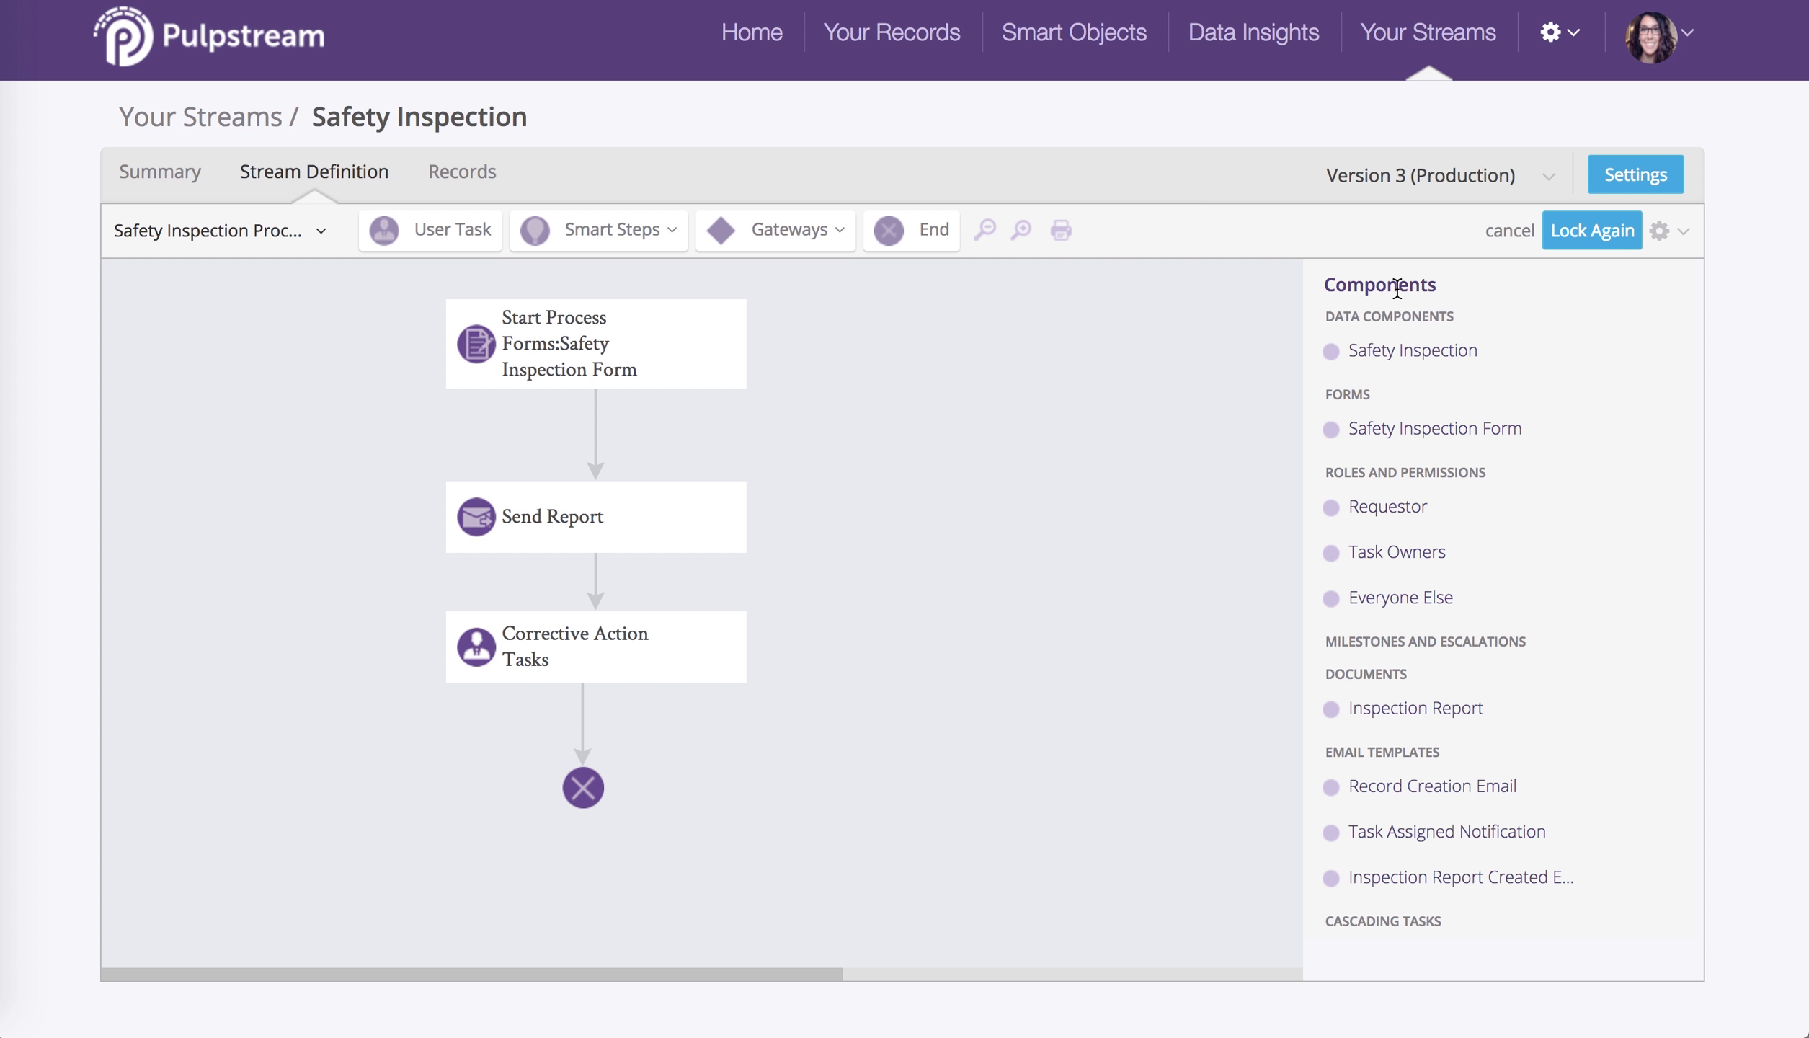
- Examine the Safety Inspection data component's fields and the answer values of the fire department question, closing it without saving
{"action": "mouse_move", "coordinate": [1423, 356]}
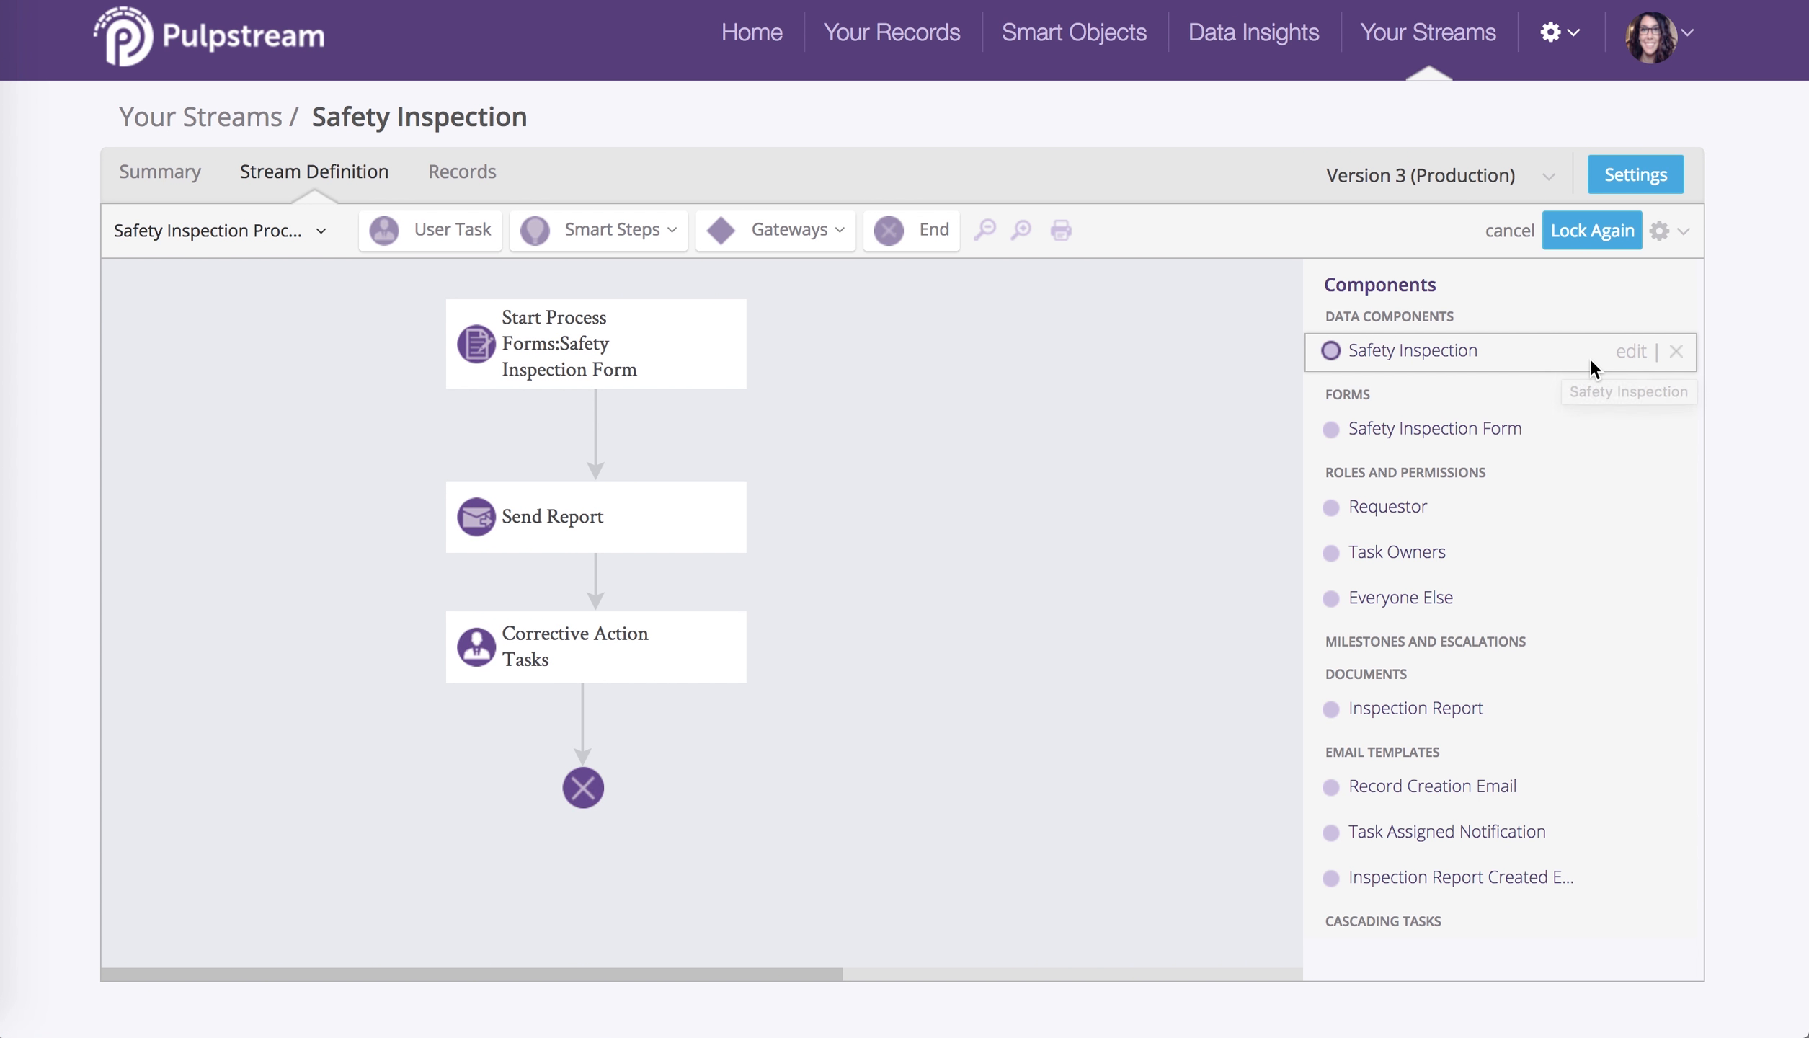
{"action": "left_click", "coordinate": [1630, 351]}
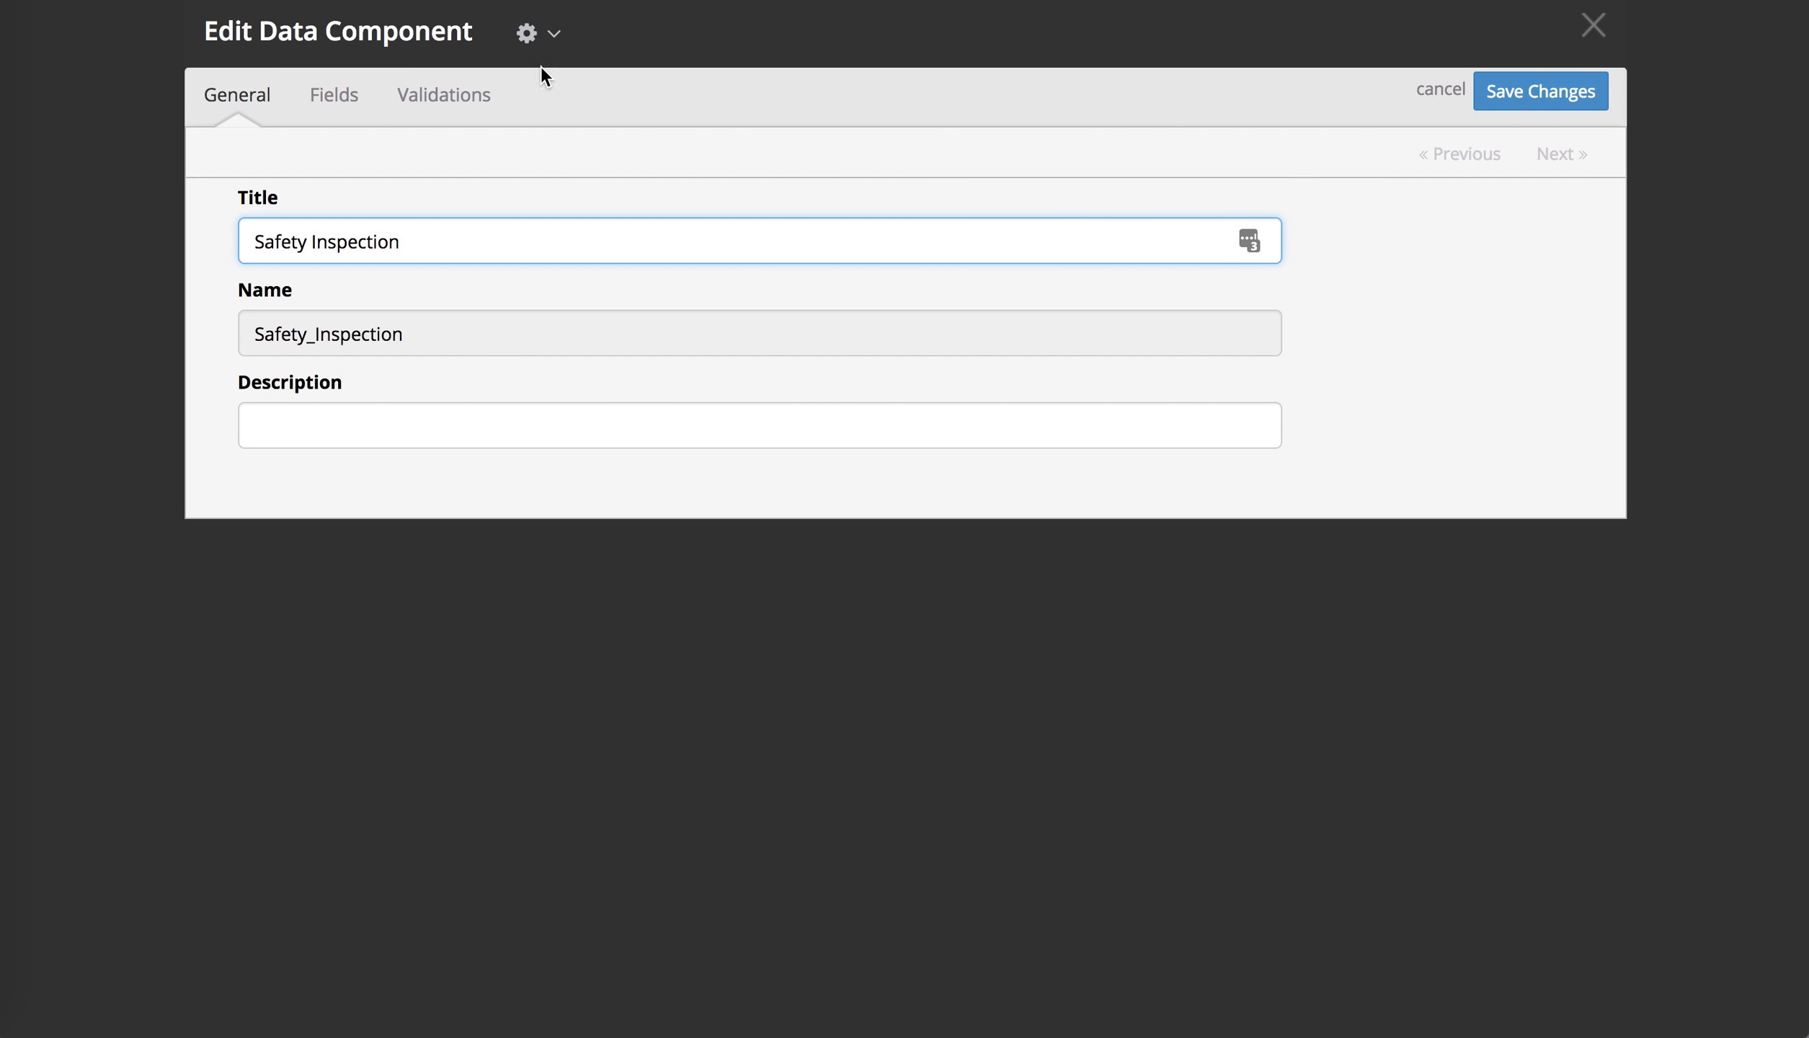
{"action": "left_click", "coordinate": [328, 97]}
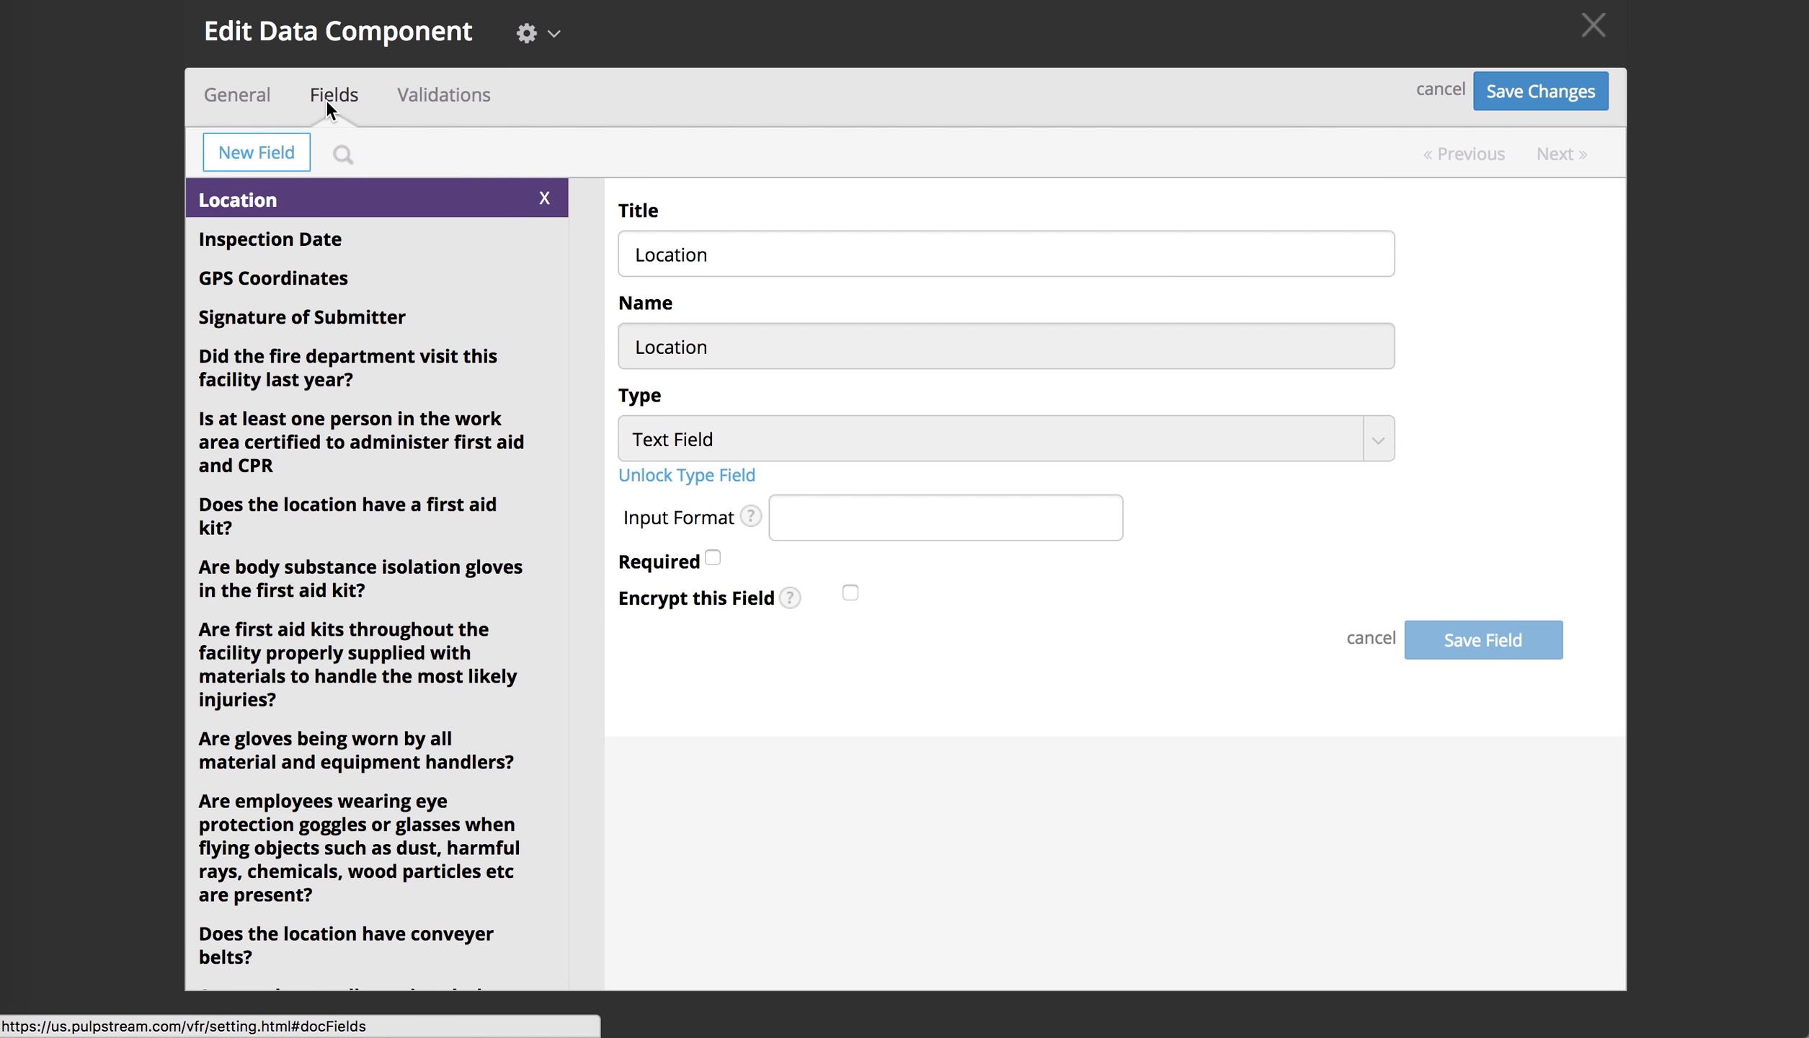
{"action": "left_click", "coordinate": [322, 382]}
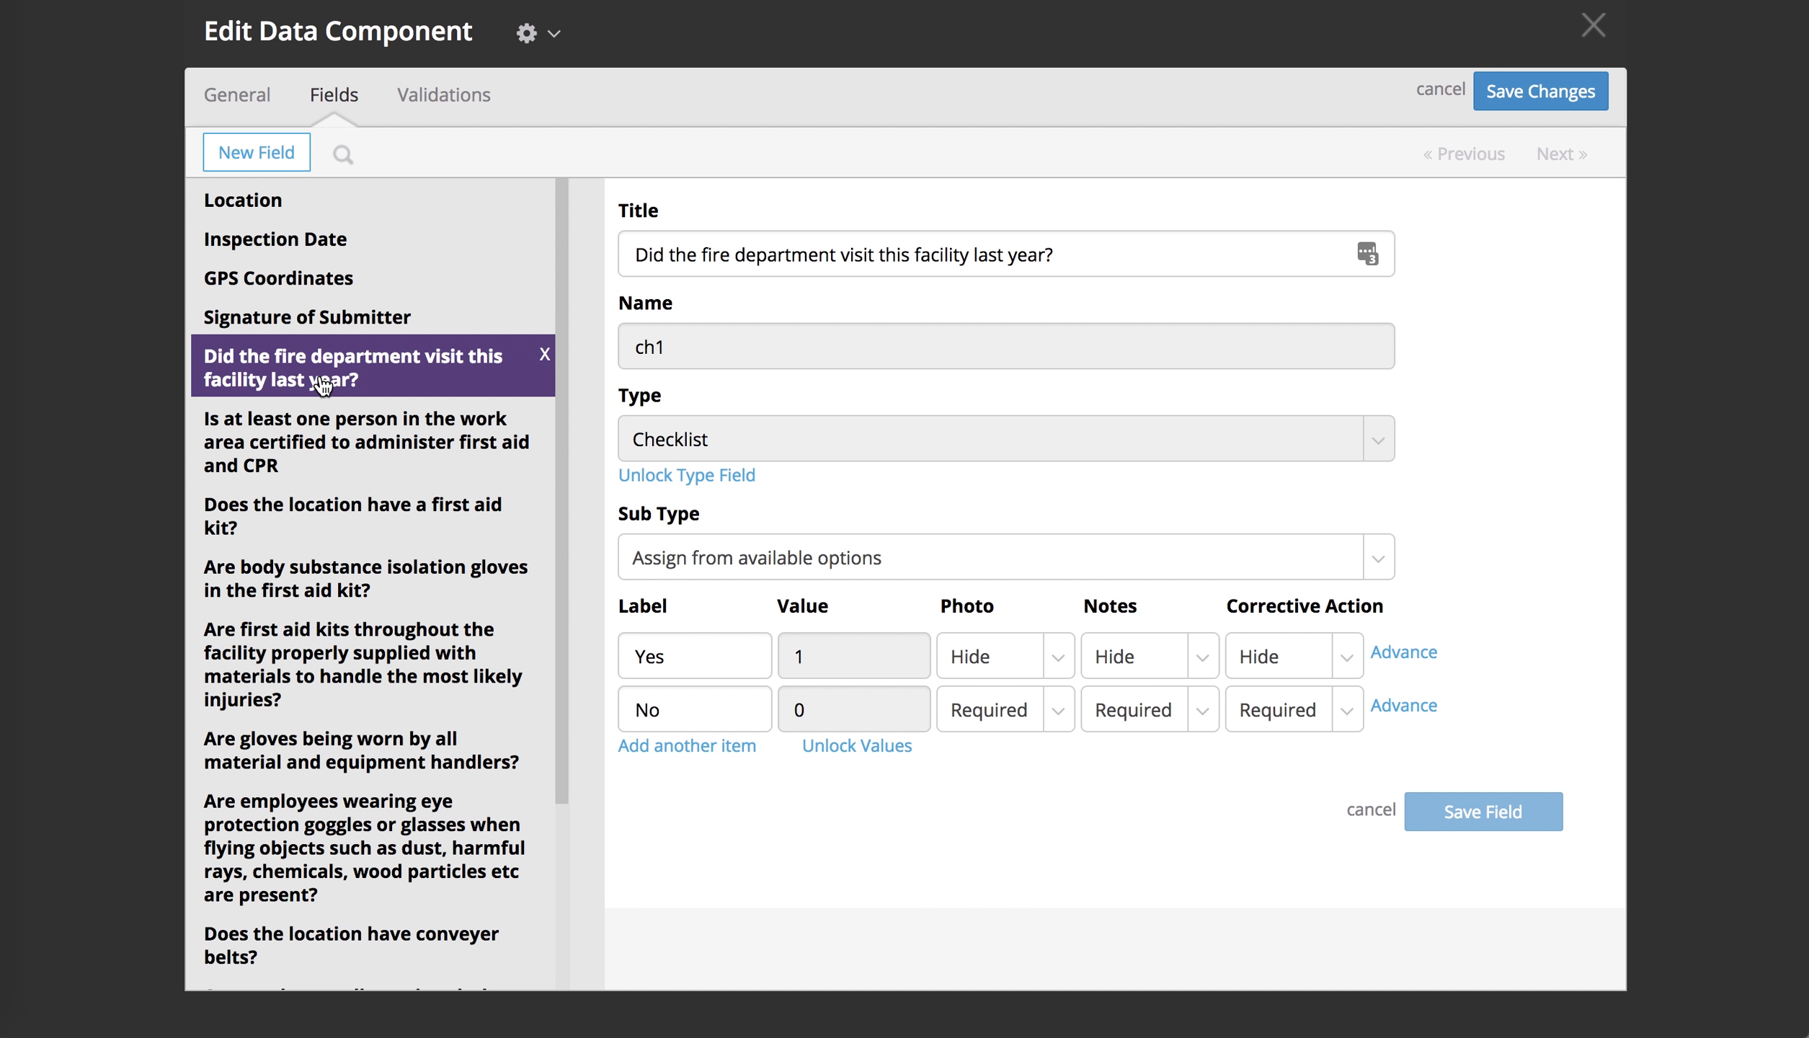
{"action": "left_click_drag", "start_coordinate": [322, 386], "coordinate": [726, 454]}
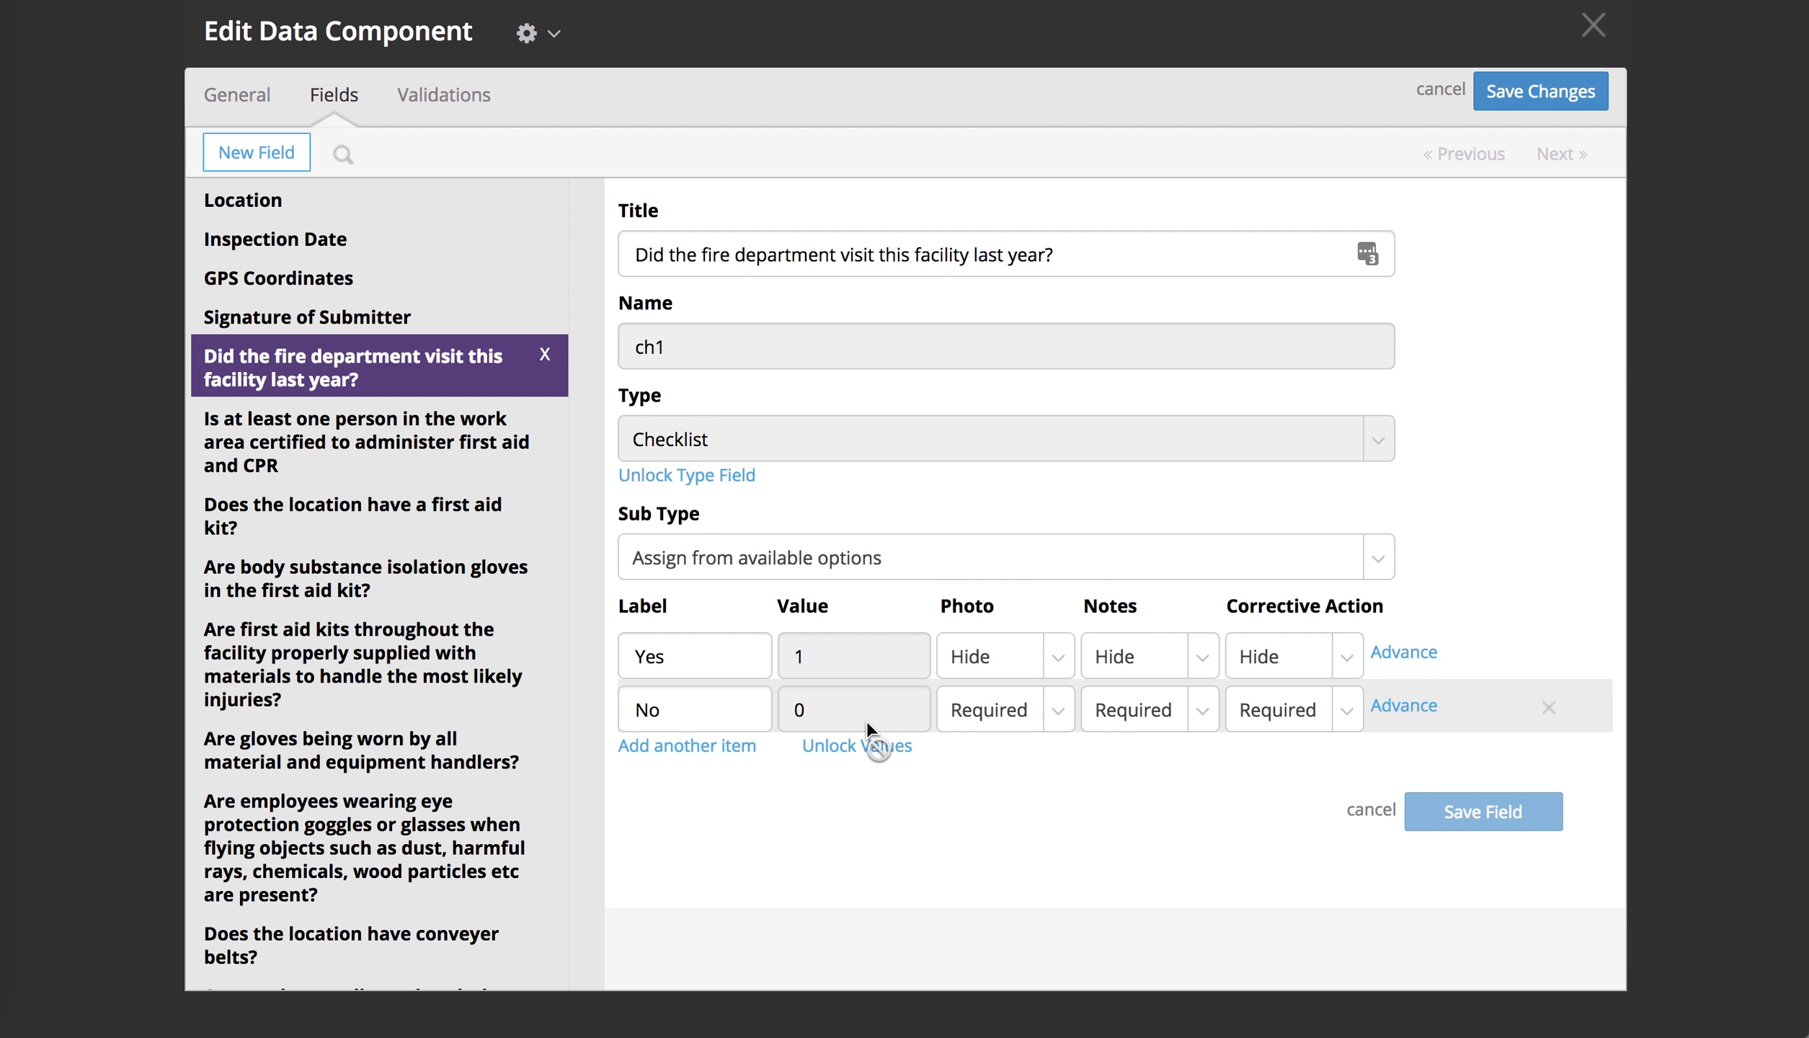
{"action": "scroll", "coordinate": [509, 764], "scroll_direction": "down", "scroll_amount": 5}
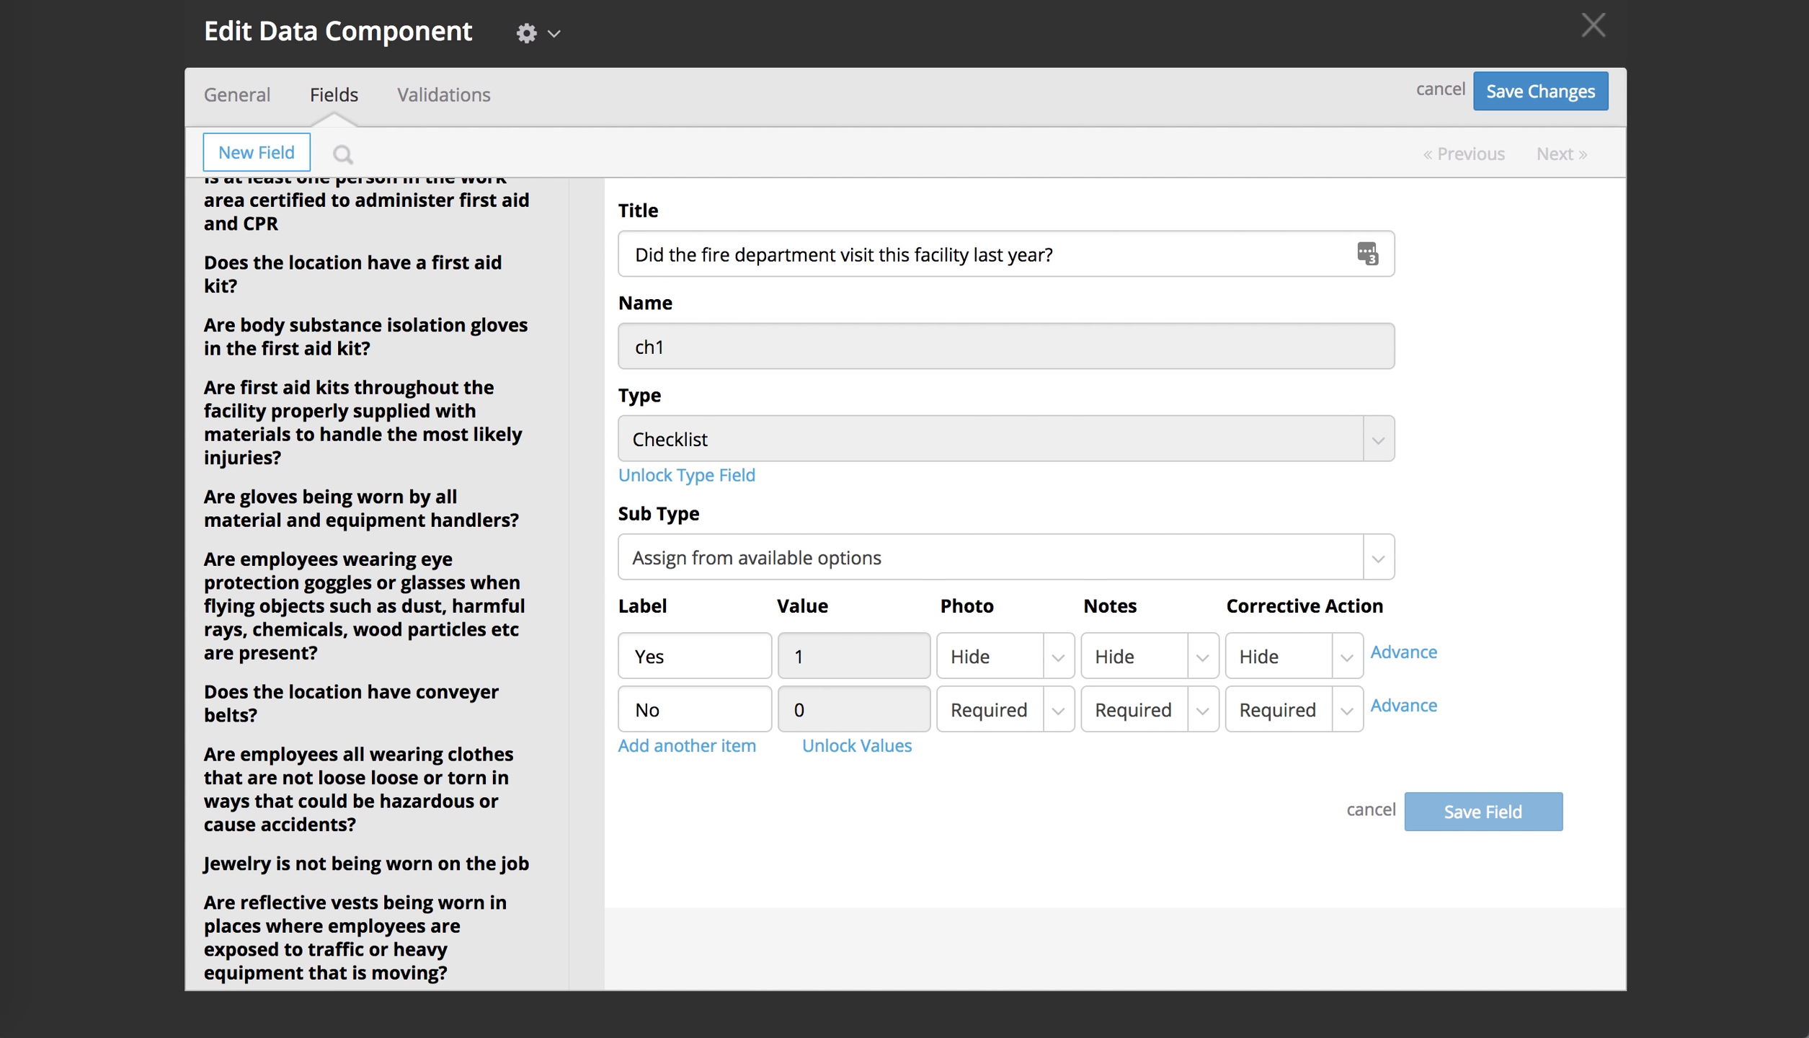
{"action": "left_click", "coordinate": [1455, 94]}
{"action": "left_click", "coordinate": [1229, 156]}
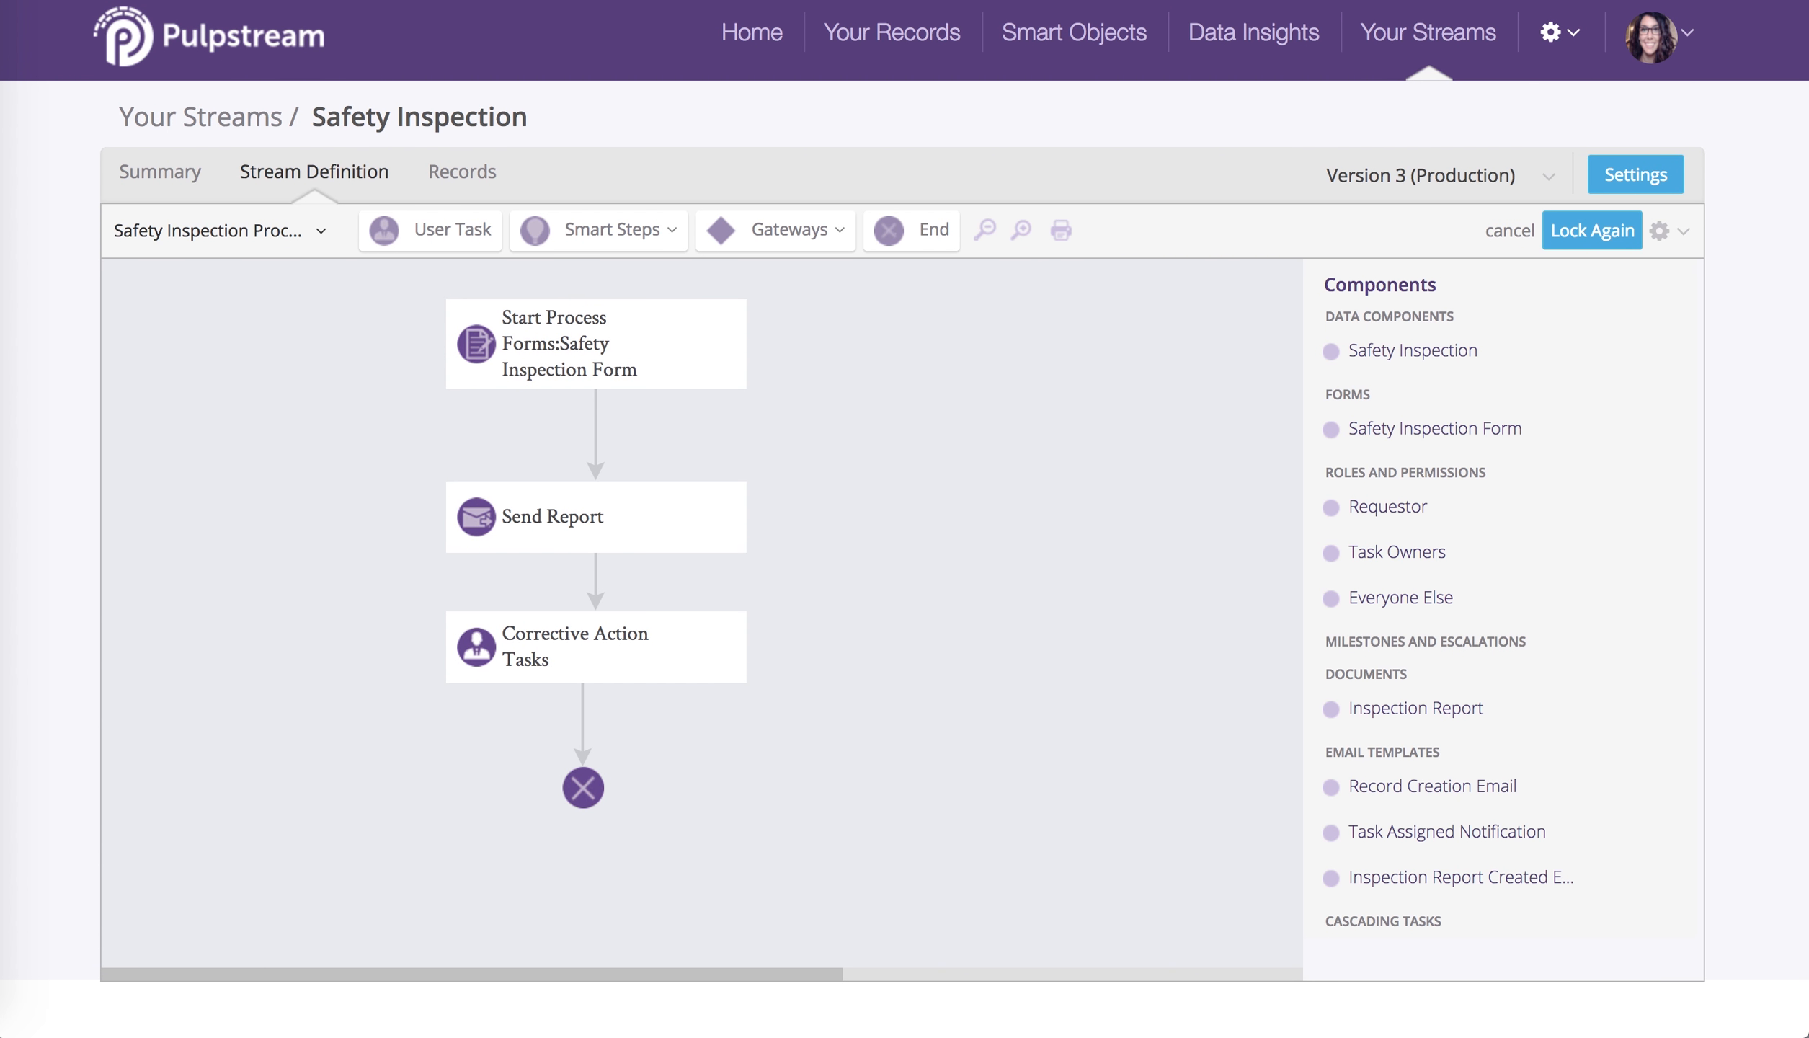
- Create a data component titled "Data Component Scores" with the description "Use this to calculate inspection scores"
{"action": "mouse_move", "coordinate": [1411, 317]}
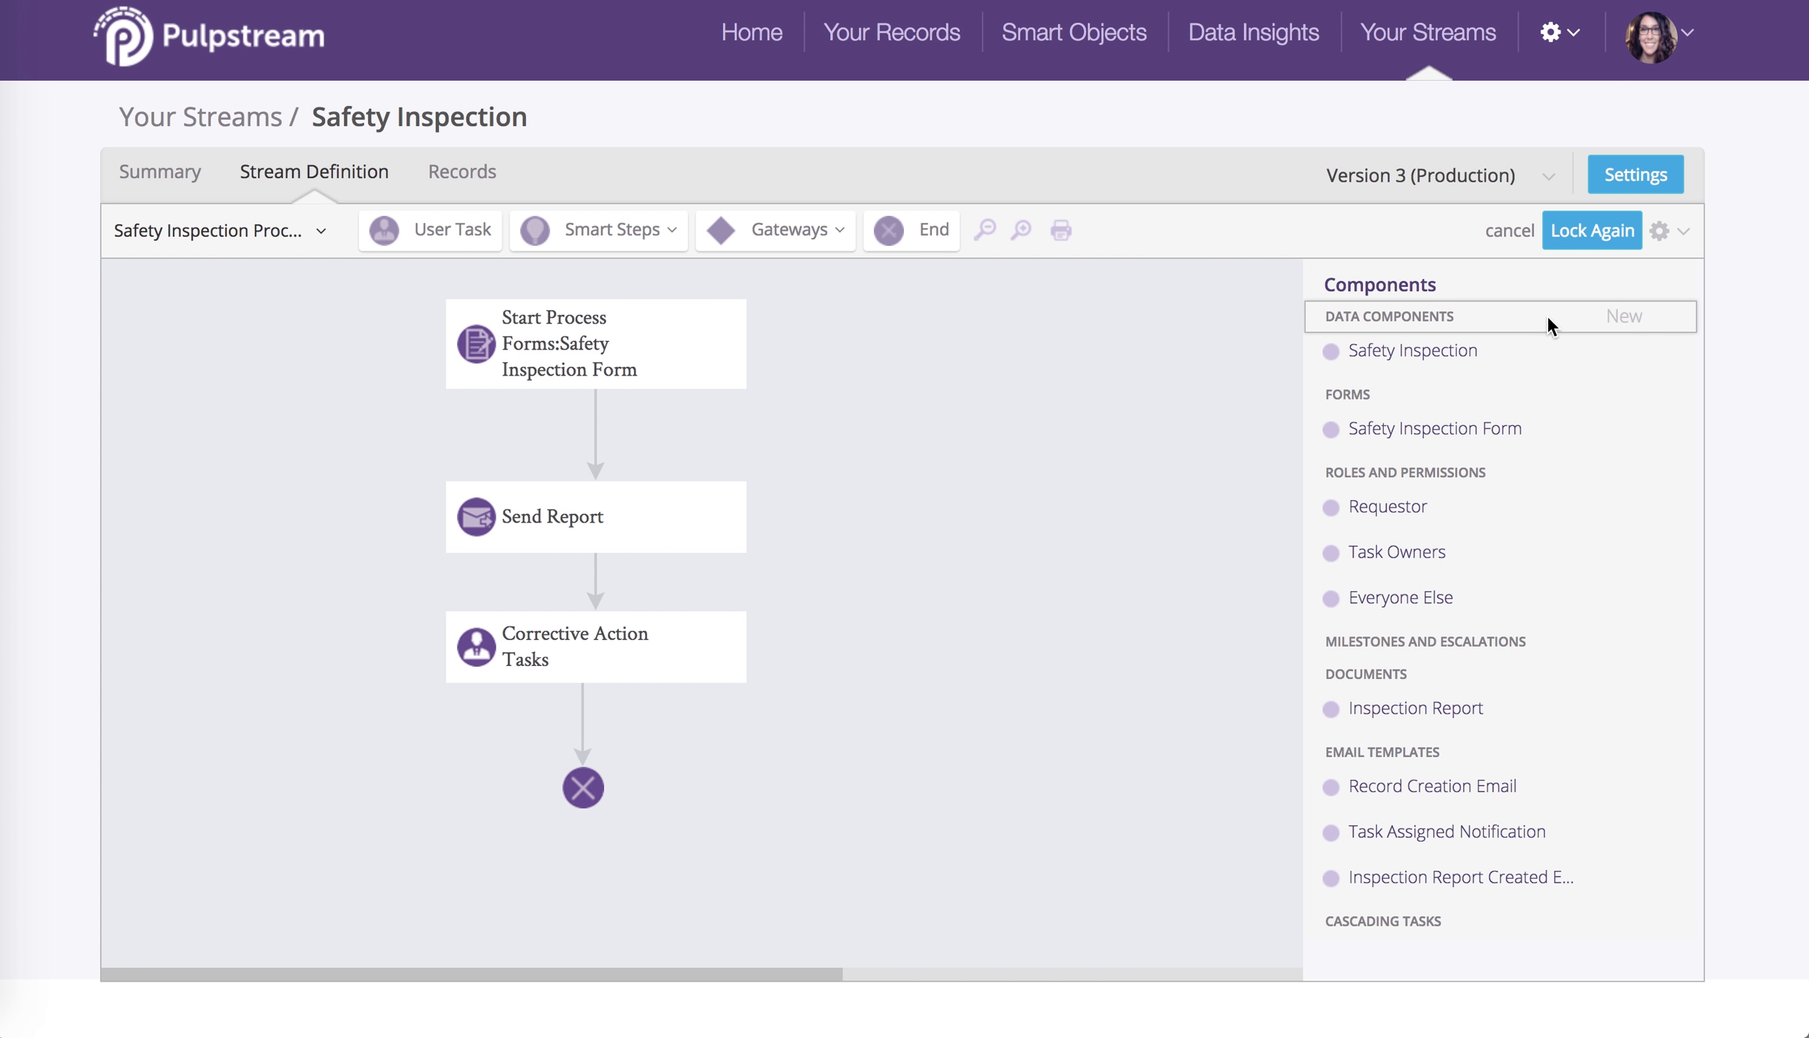
{"action": "left_click", "coordinate": [1632, 320]}
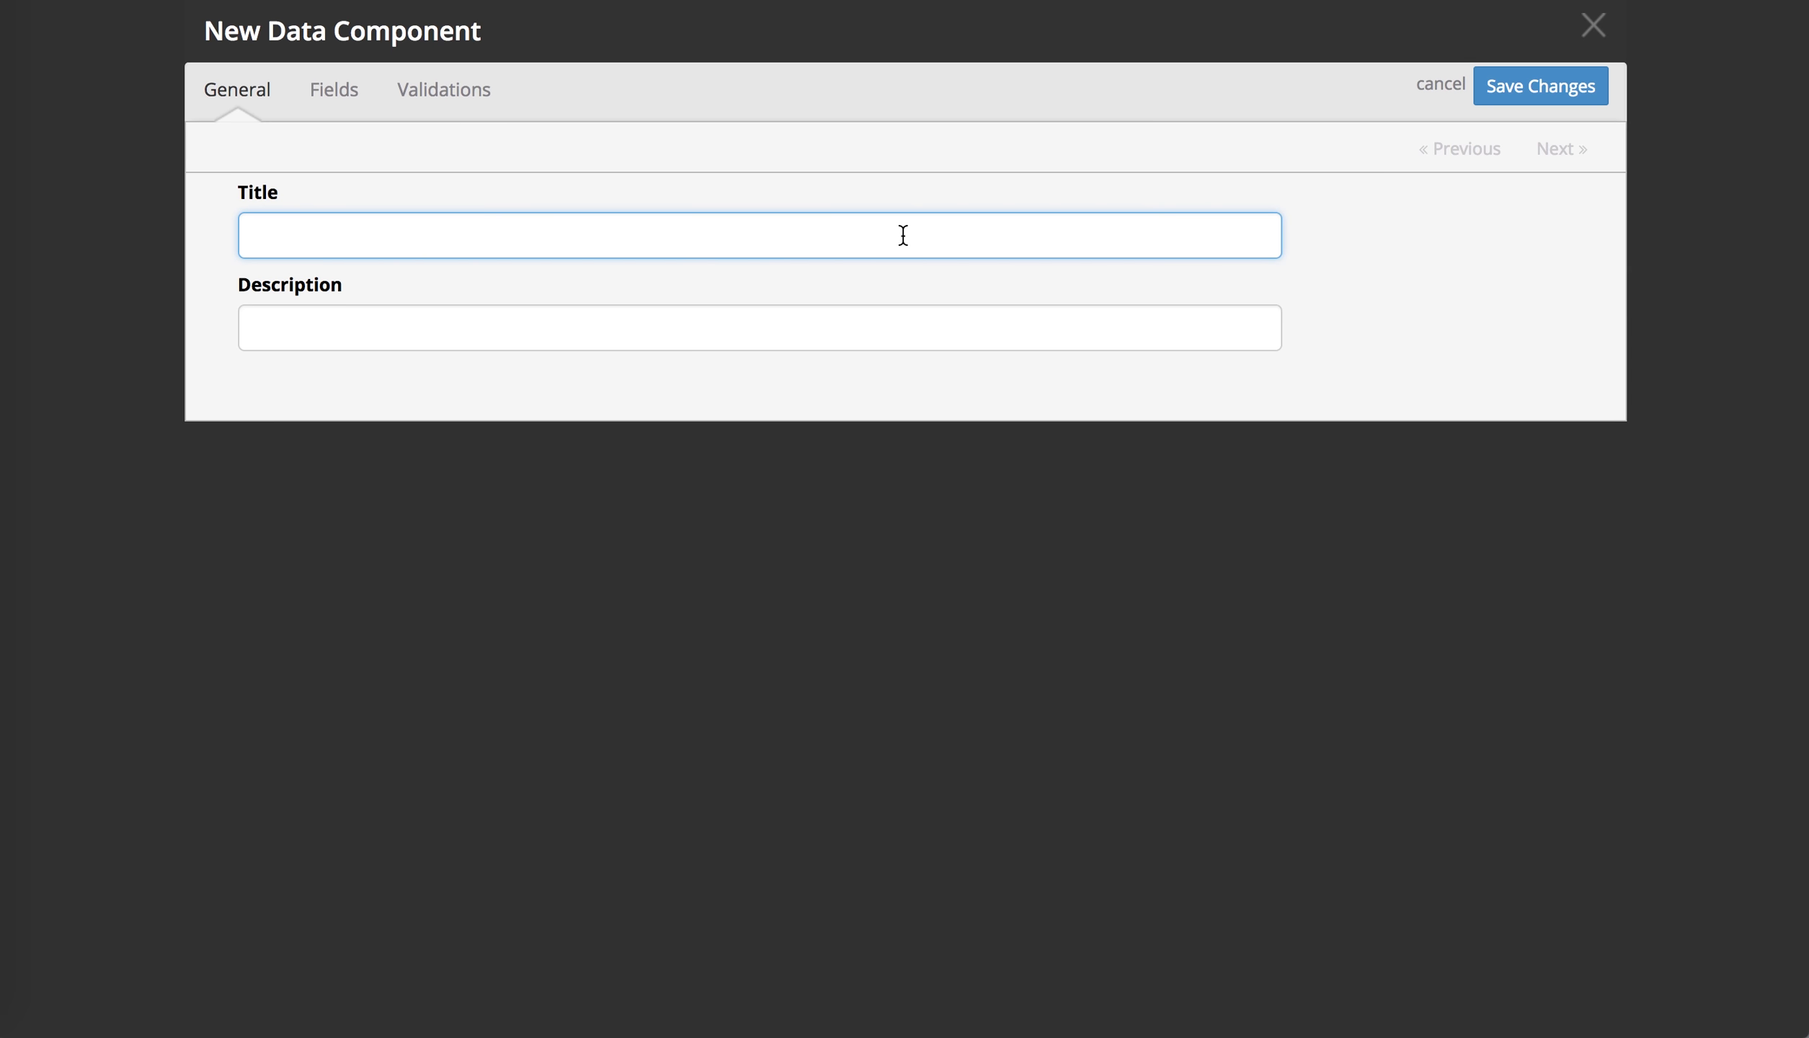
{"action": "type", "text": "Data Component S"}
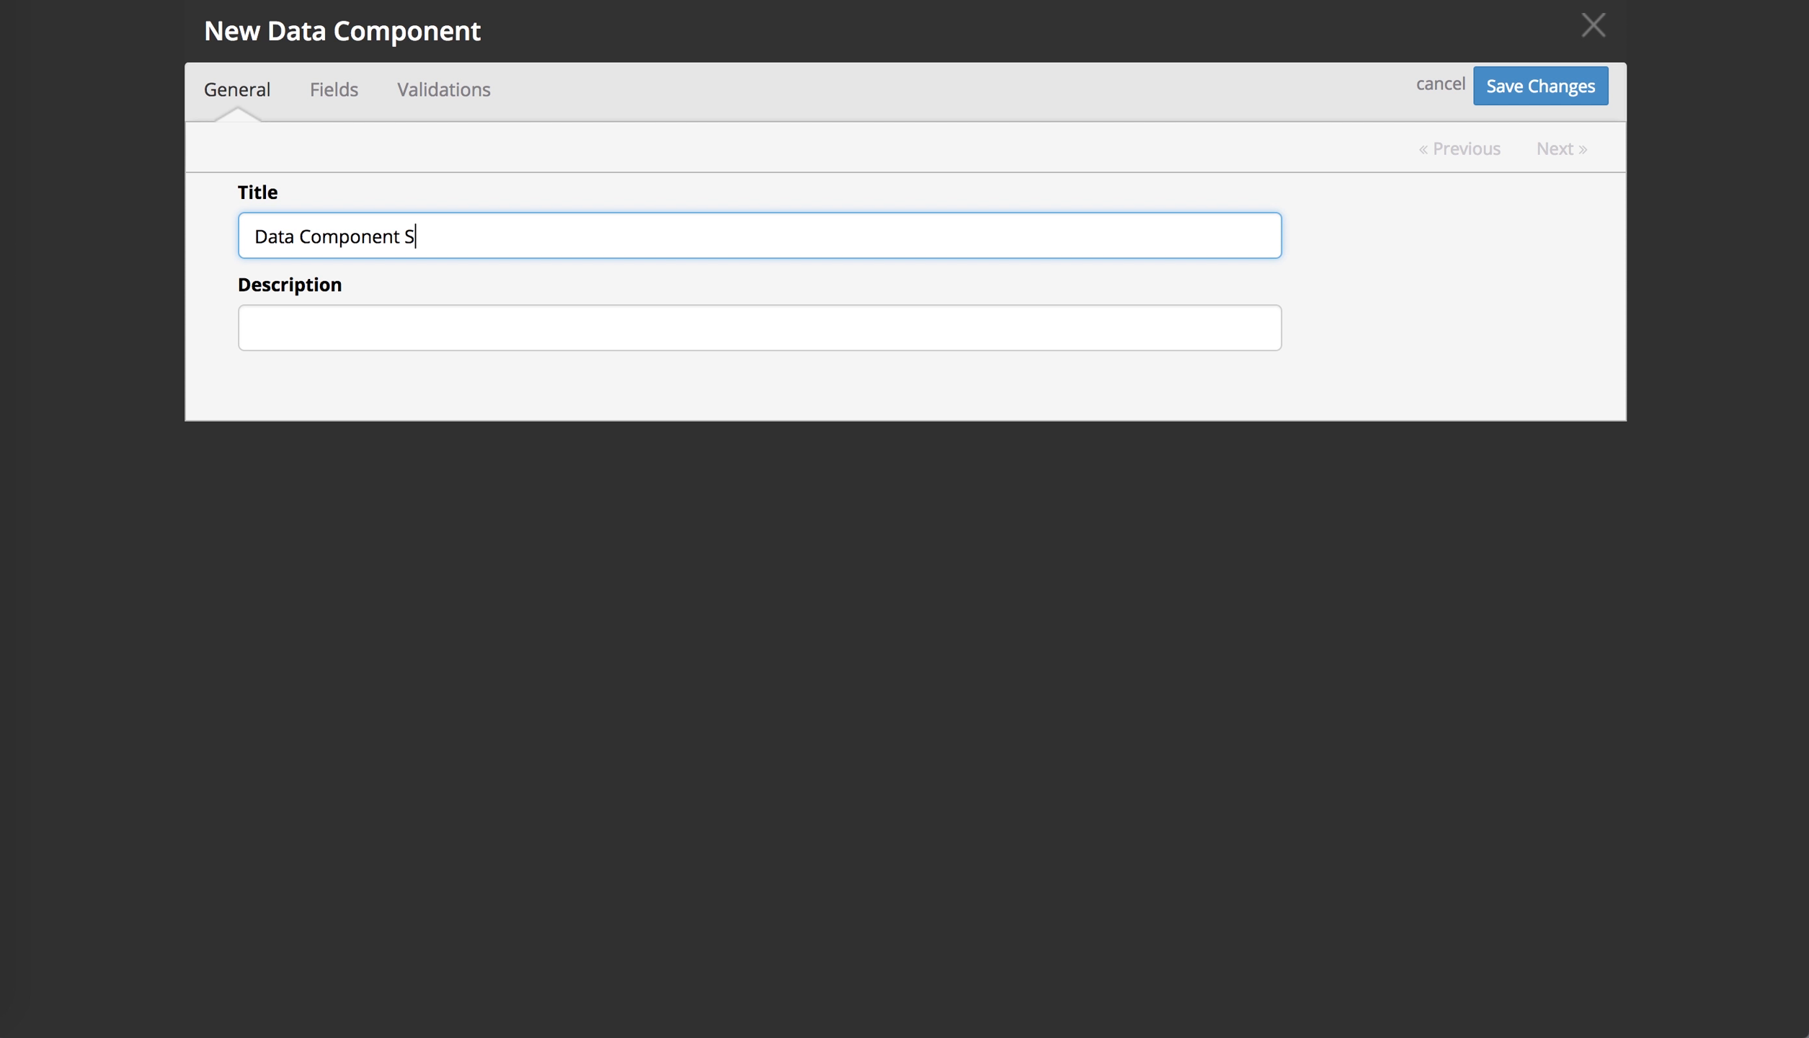
{"action": "type", "text": "cores"}
{"action": "left_click", "coordinate": [854, 317]}
{"action": "type", "text": "Use t"}
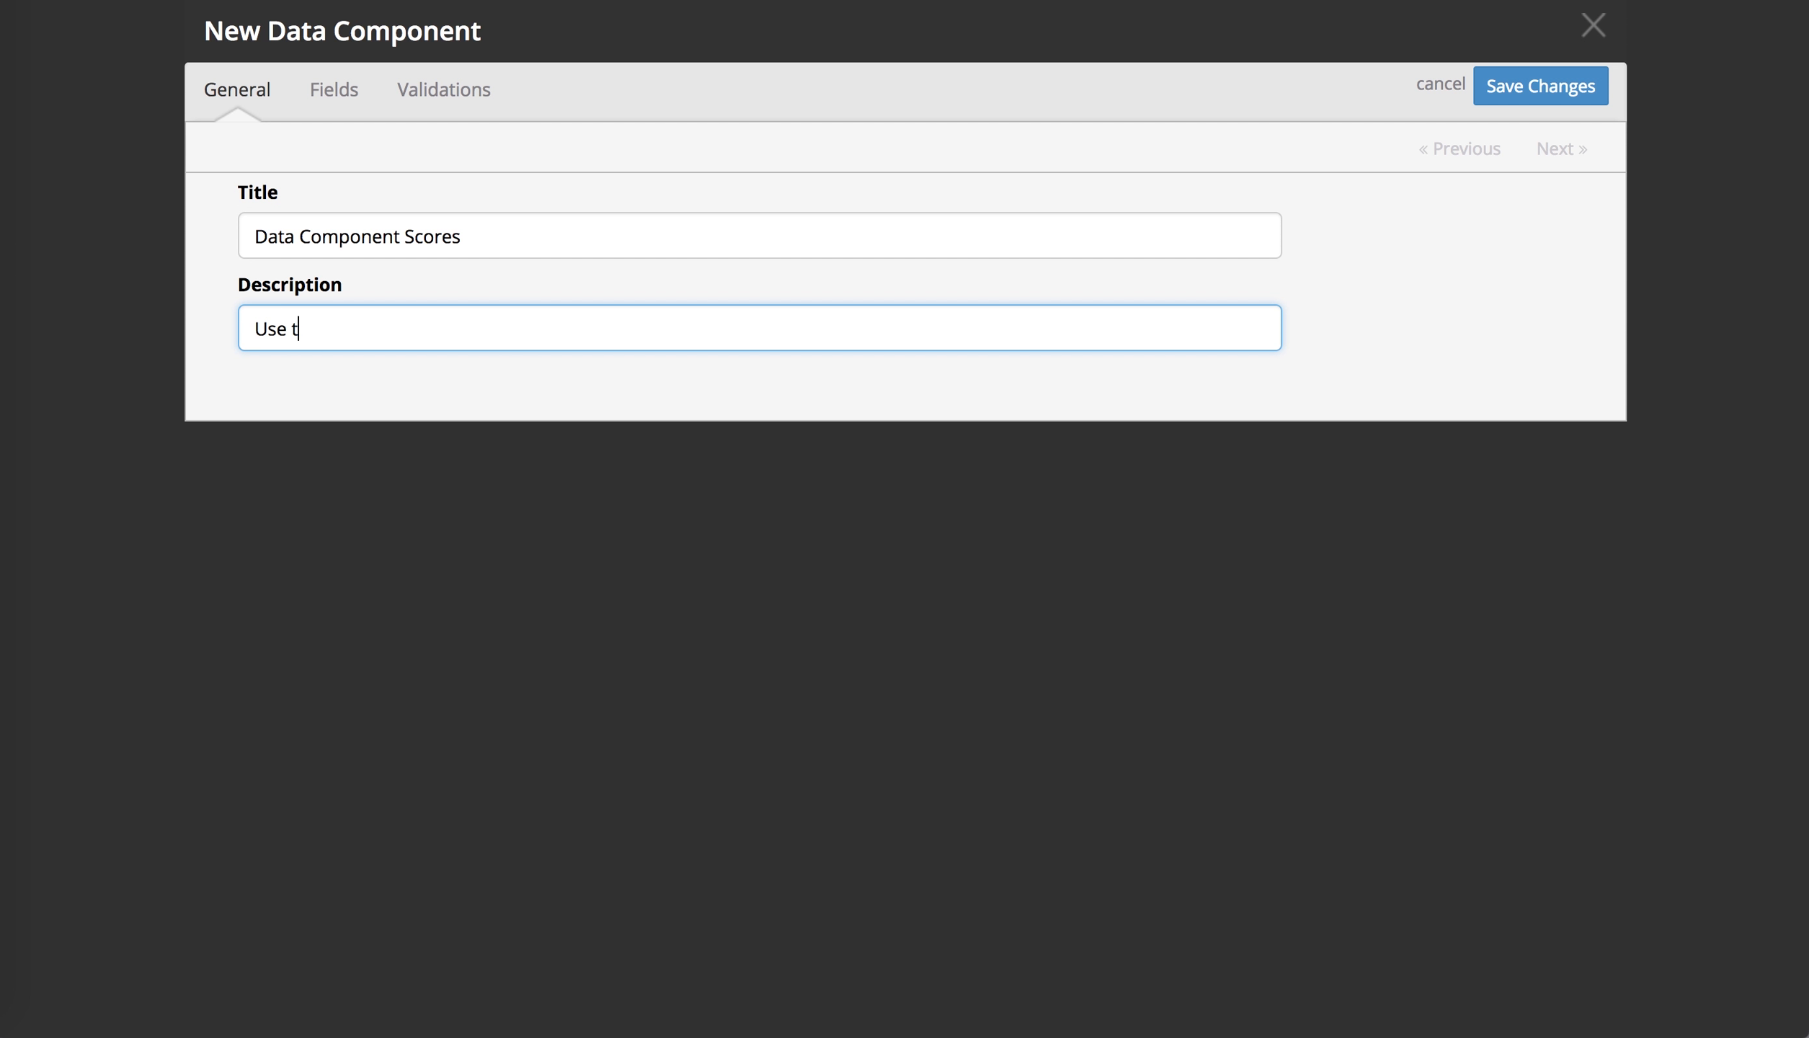
{"action": "type", "text": "his to calculate inspection scores"}
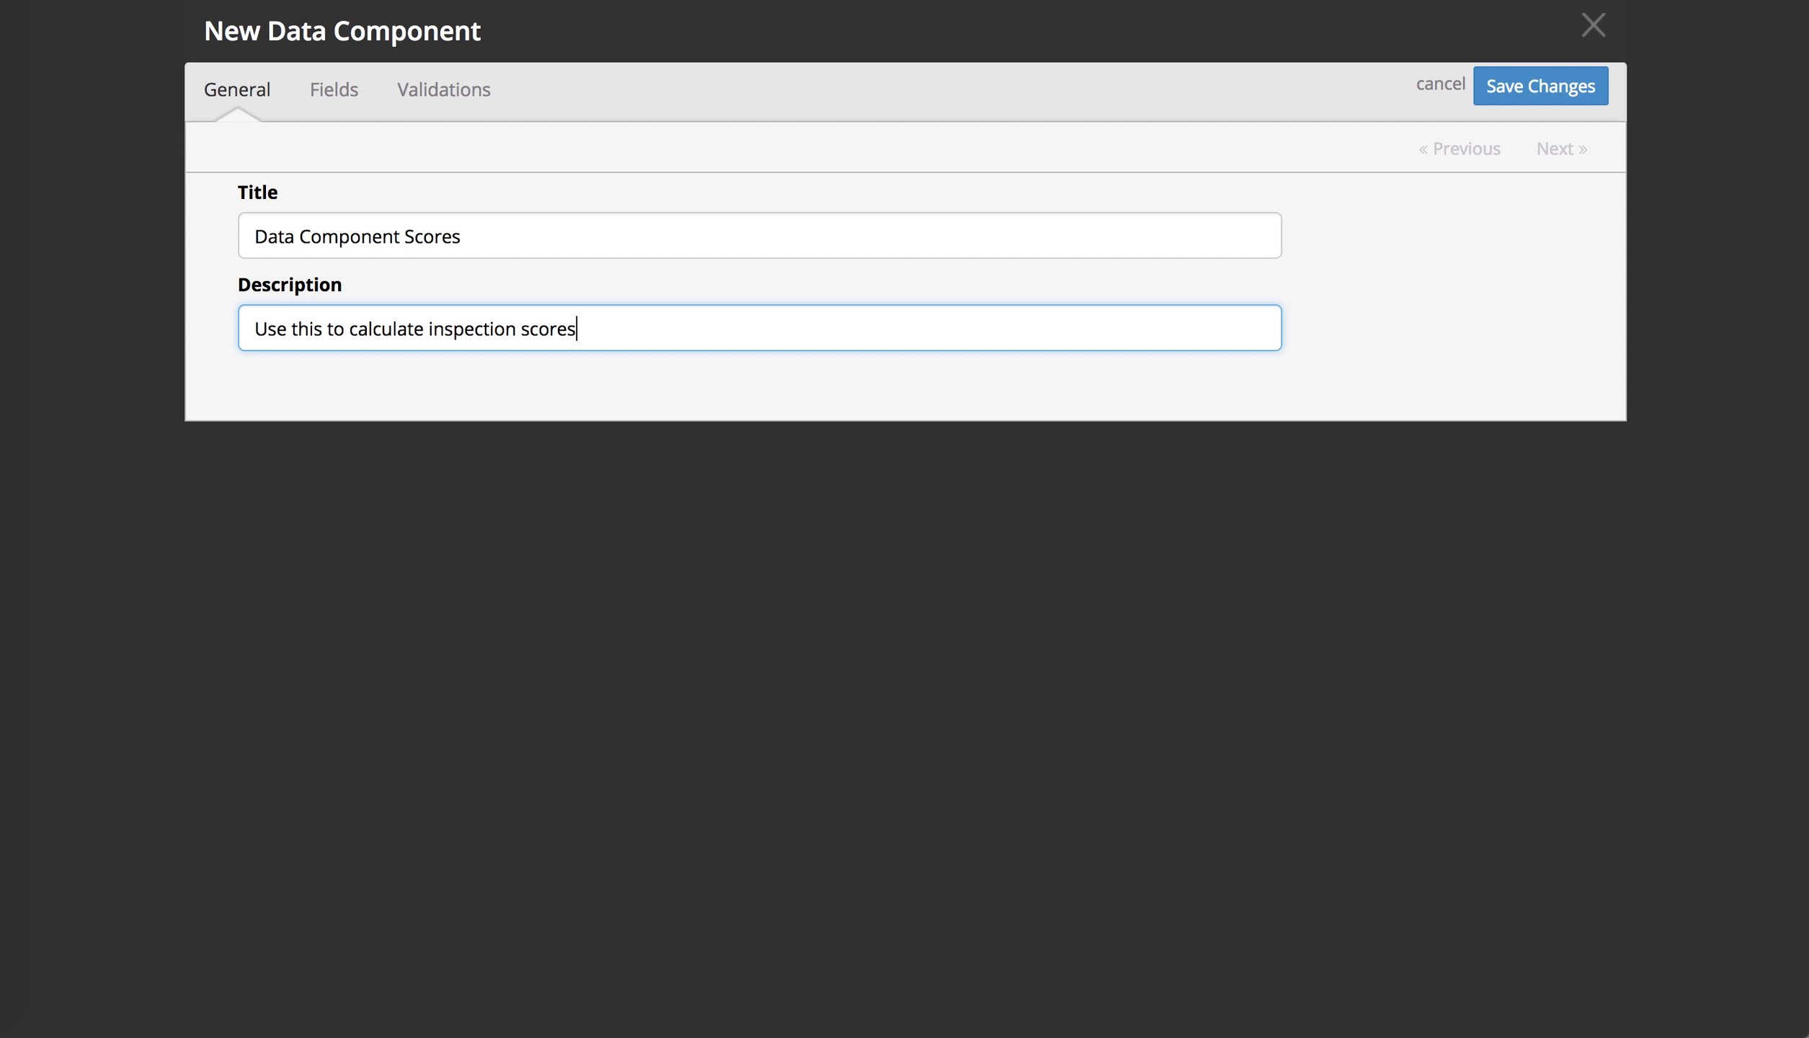
- Add Preparedness Score, PPE Score, Total Score and Percentage Score fields, the last as a two-decimal number, and save the data component
{"action": "left_click", "coordinate": [320, 93]}
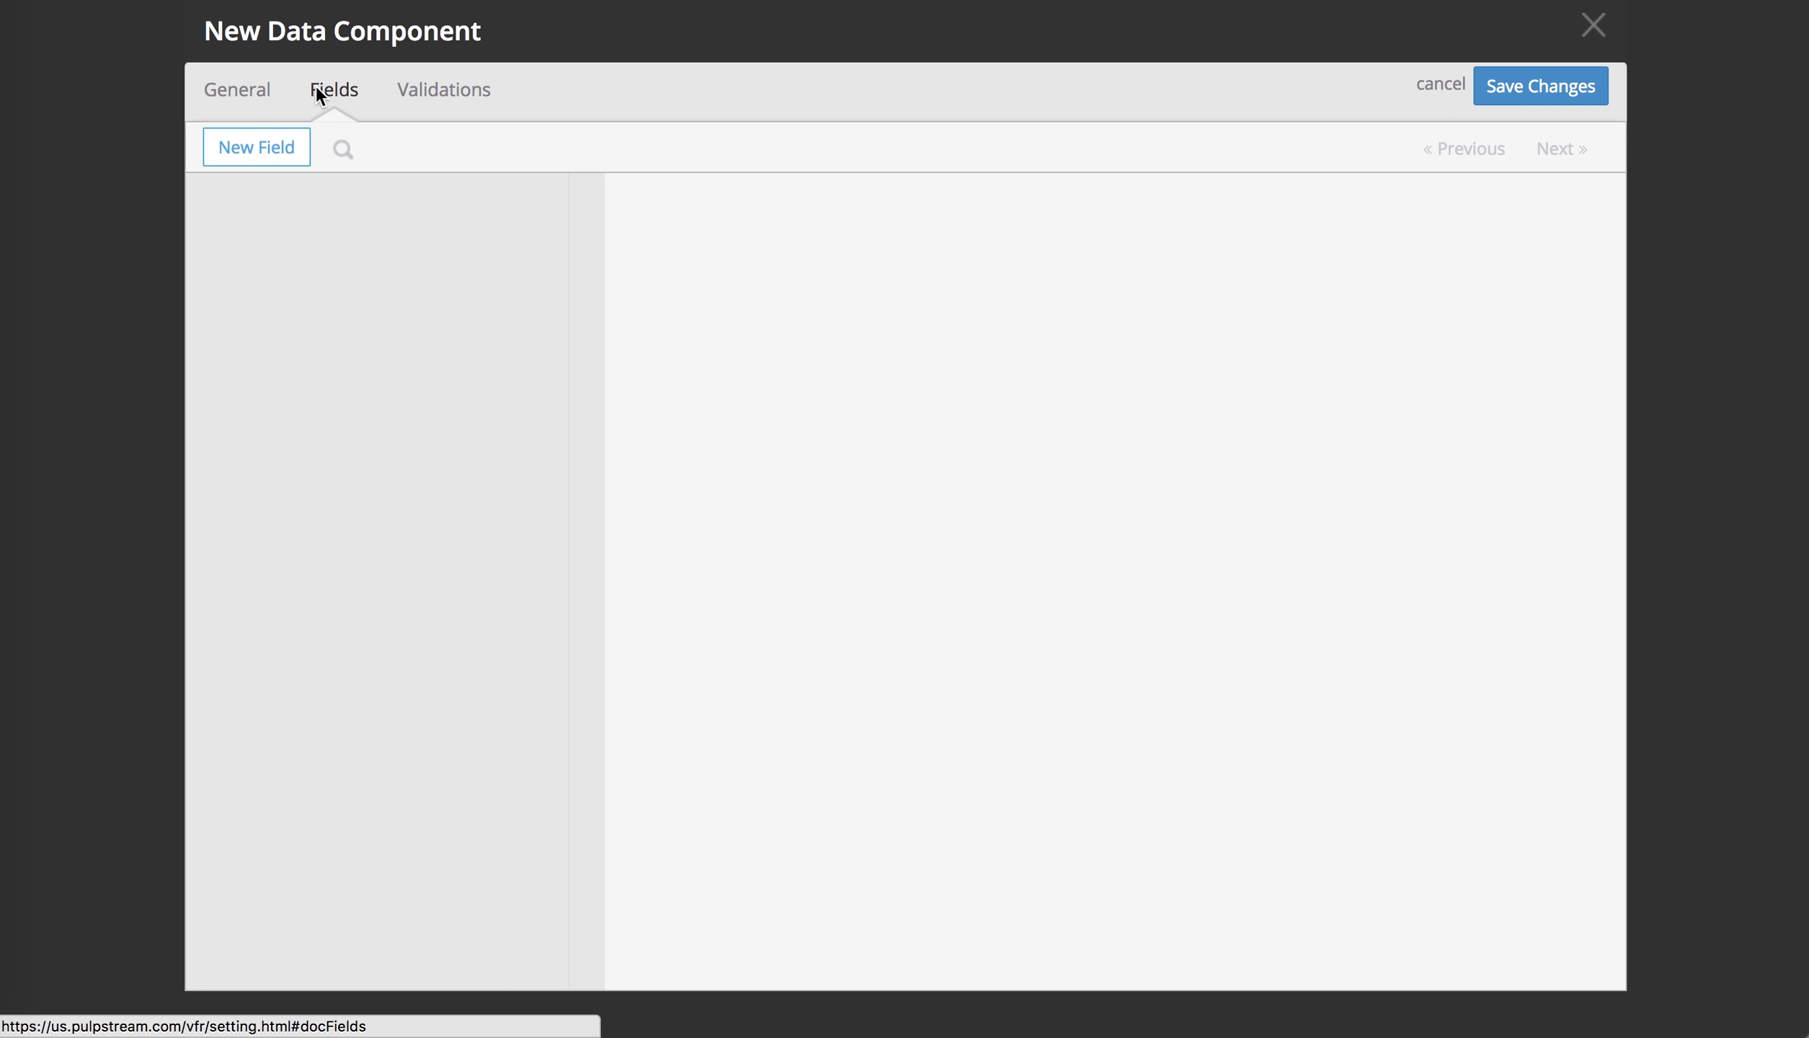
{"action": "left_click", "coordinate": [278, 163]}
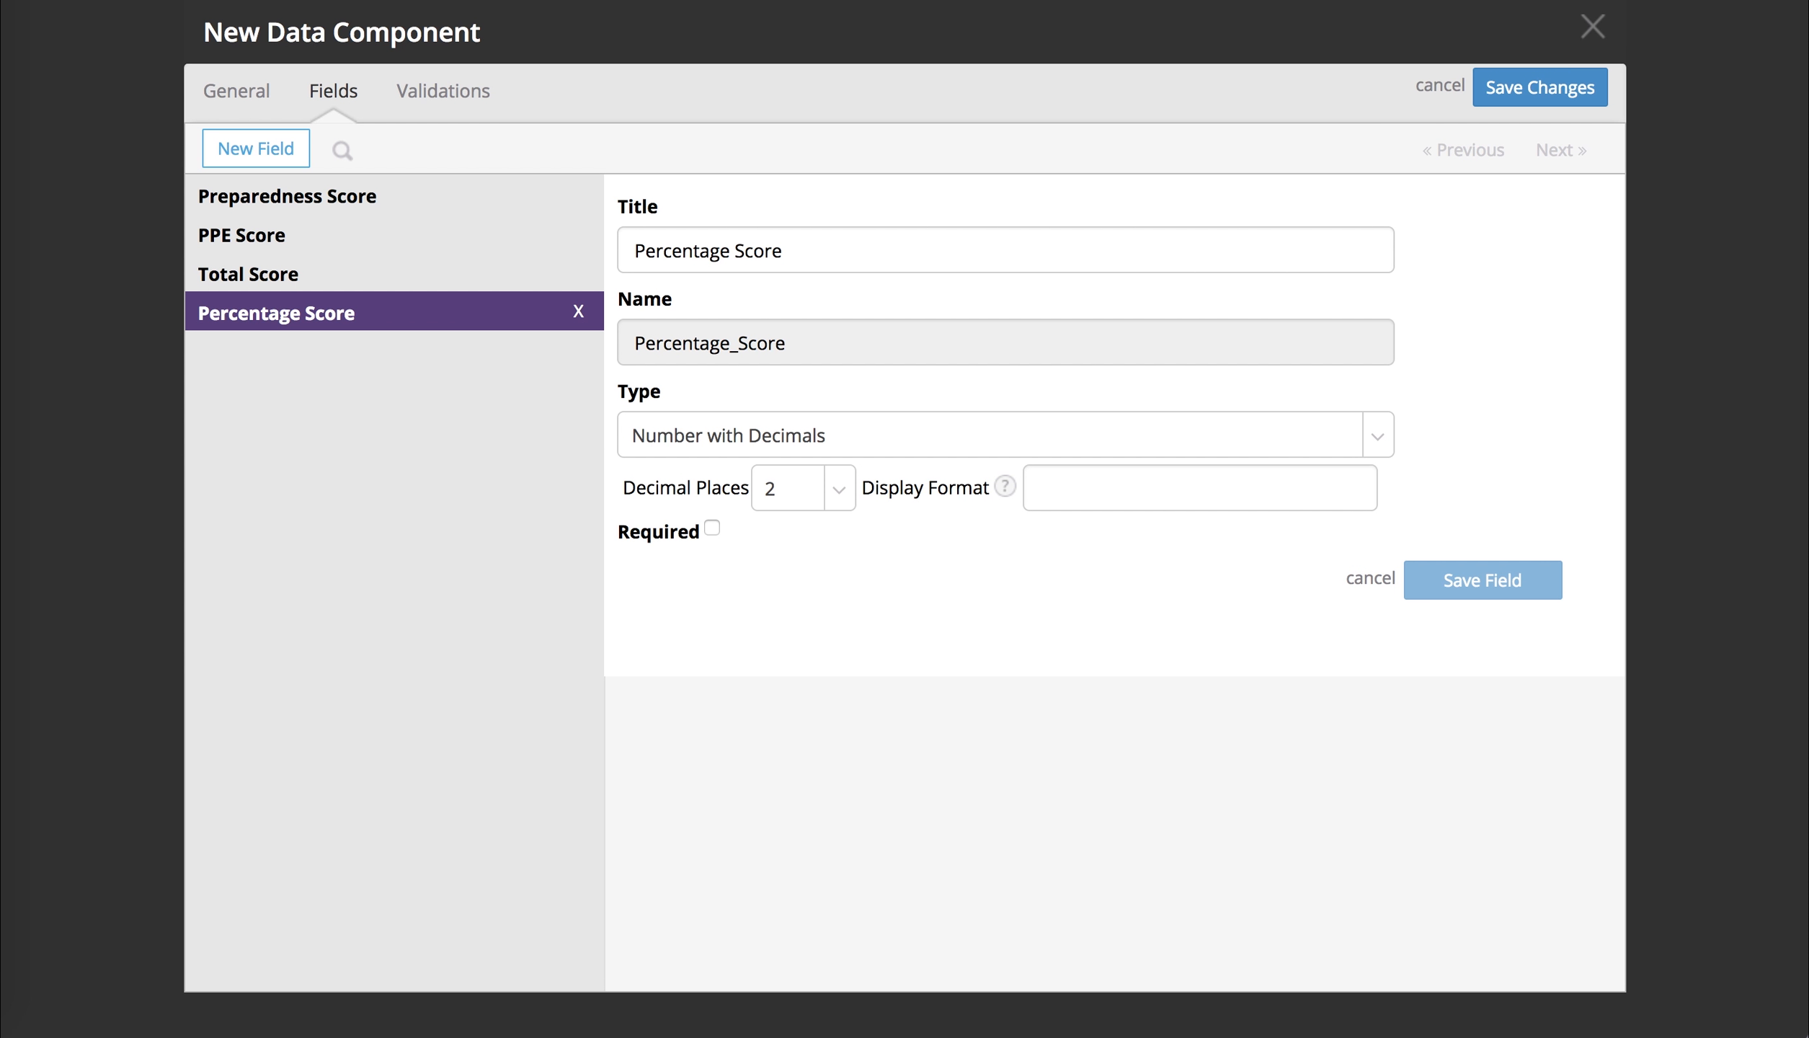
{"action": "left_click", "coordinate": [1517, 92]}
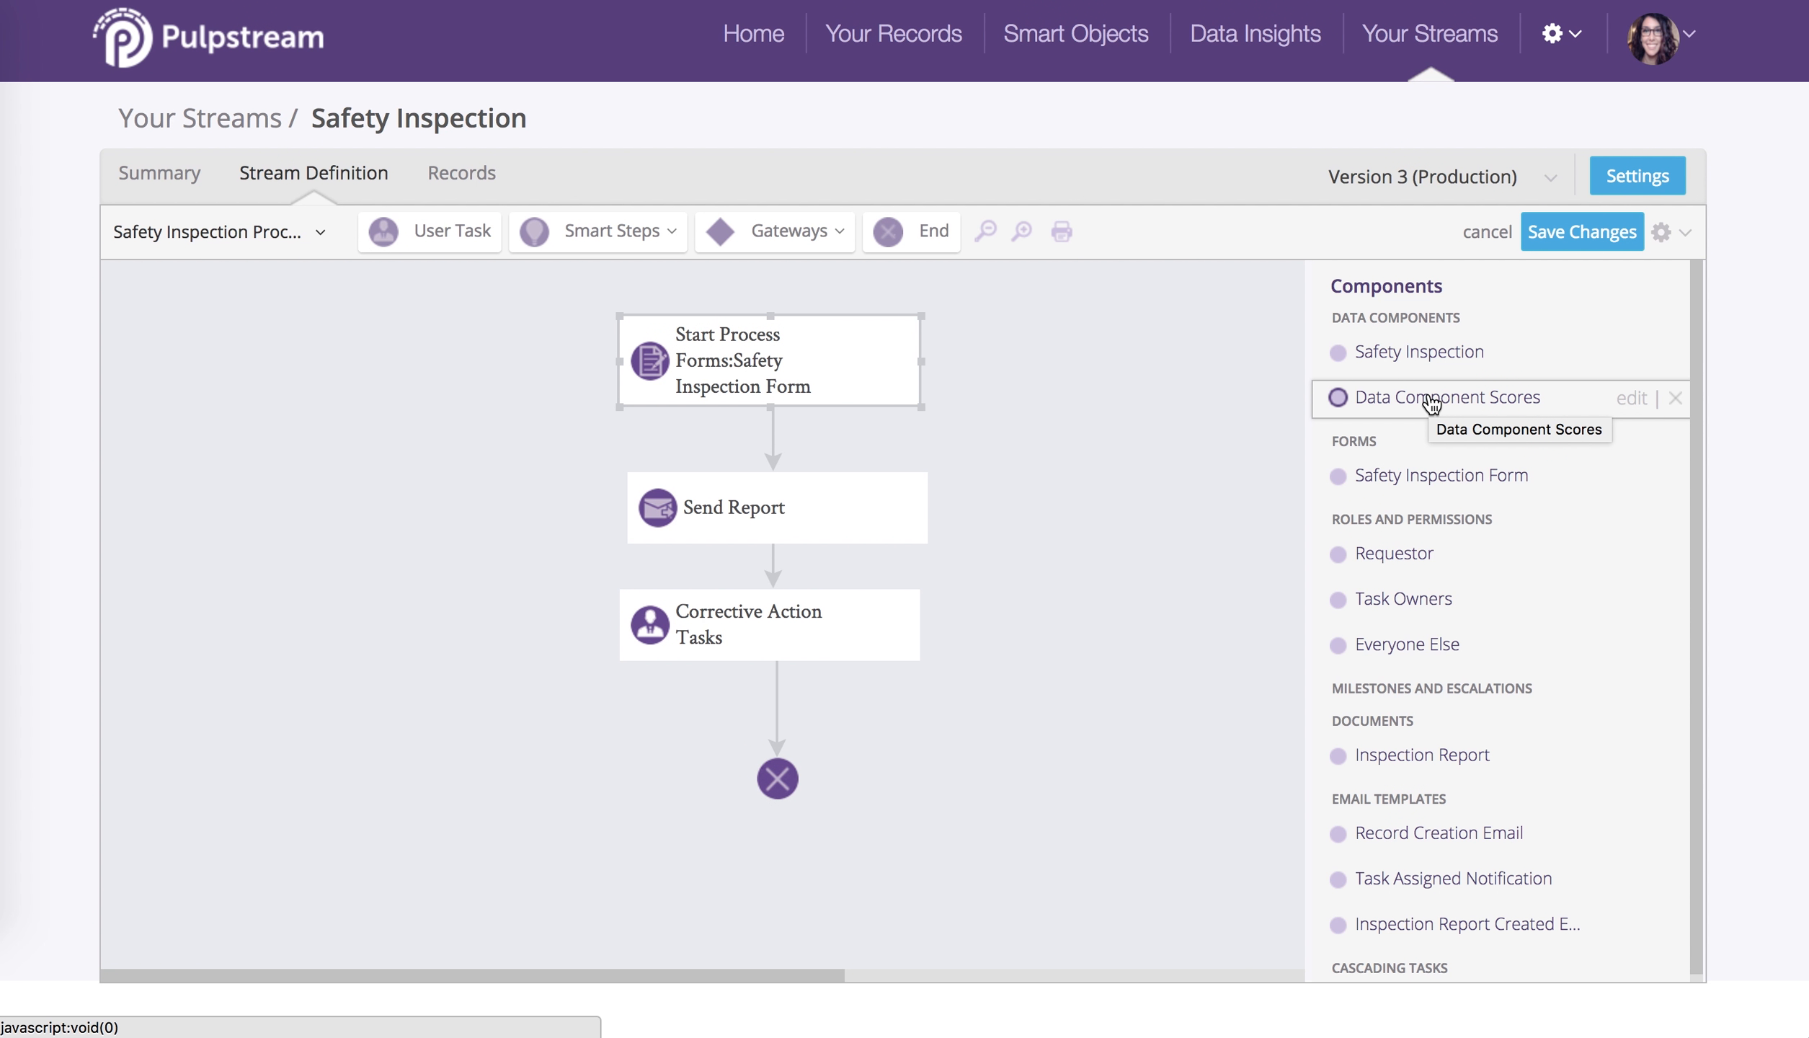
- Move the Send Report, Corrective Action Tasks and end steps away from the start step and delete the connector between start and Send Report
{"action": "left_click_drag", "start_coordinate": [449, 478], "coordinate": [1138, 857]}
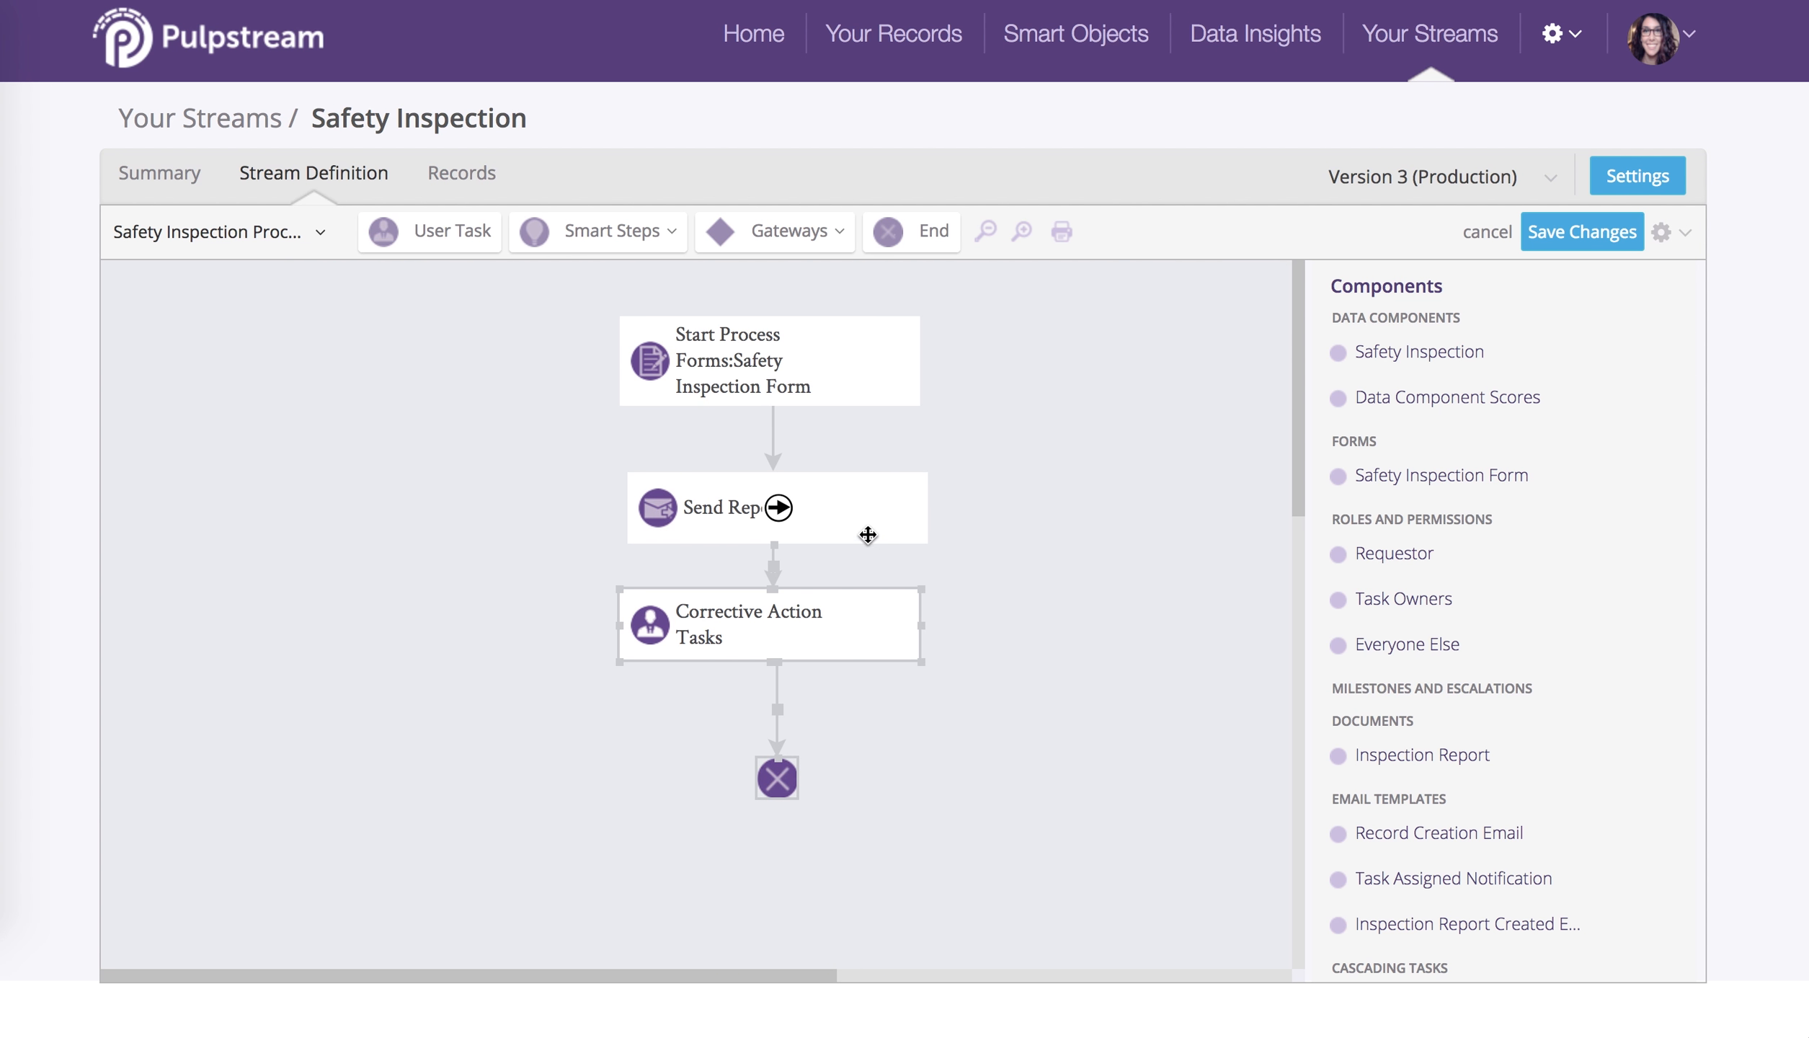
{"action": "left_click", "coordinate": [777, 507]}
{"action": "left_click_drag", "start_coordinate": [711, 513], "coordinate": [387, 550]}
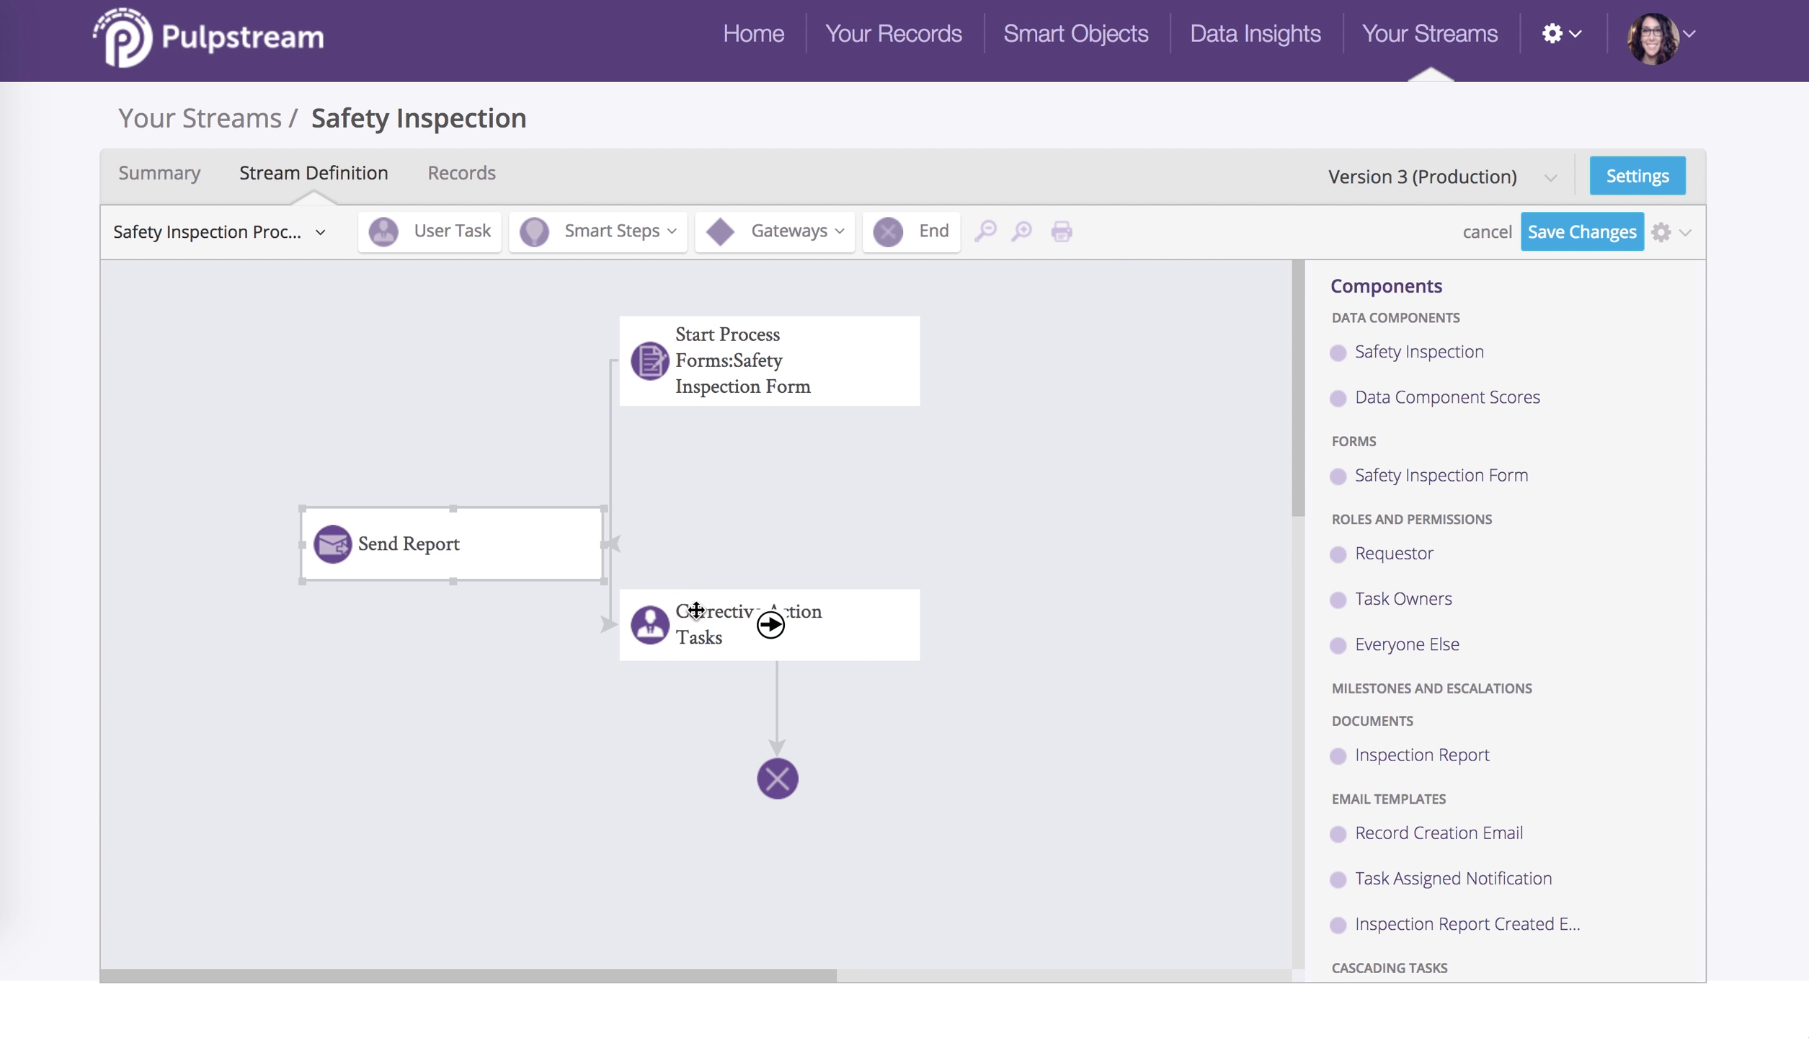
{"action": "left_click_drag", "start_coordinate": [694, 626], "coordinate": [482, 702]}
{"action": "left_click_drag", "start_coordinate": [776, 778], "coordinate": [568, 856]}
{"action": "left_click", "coordinate": [609, 459]}
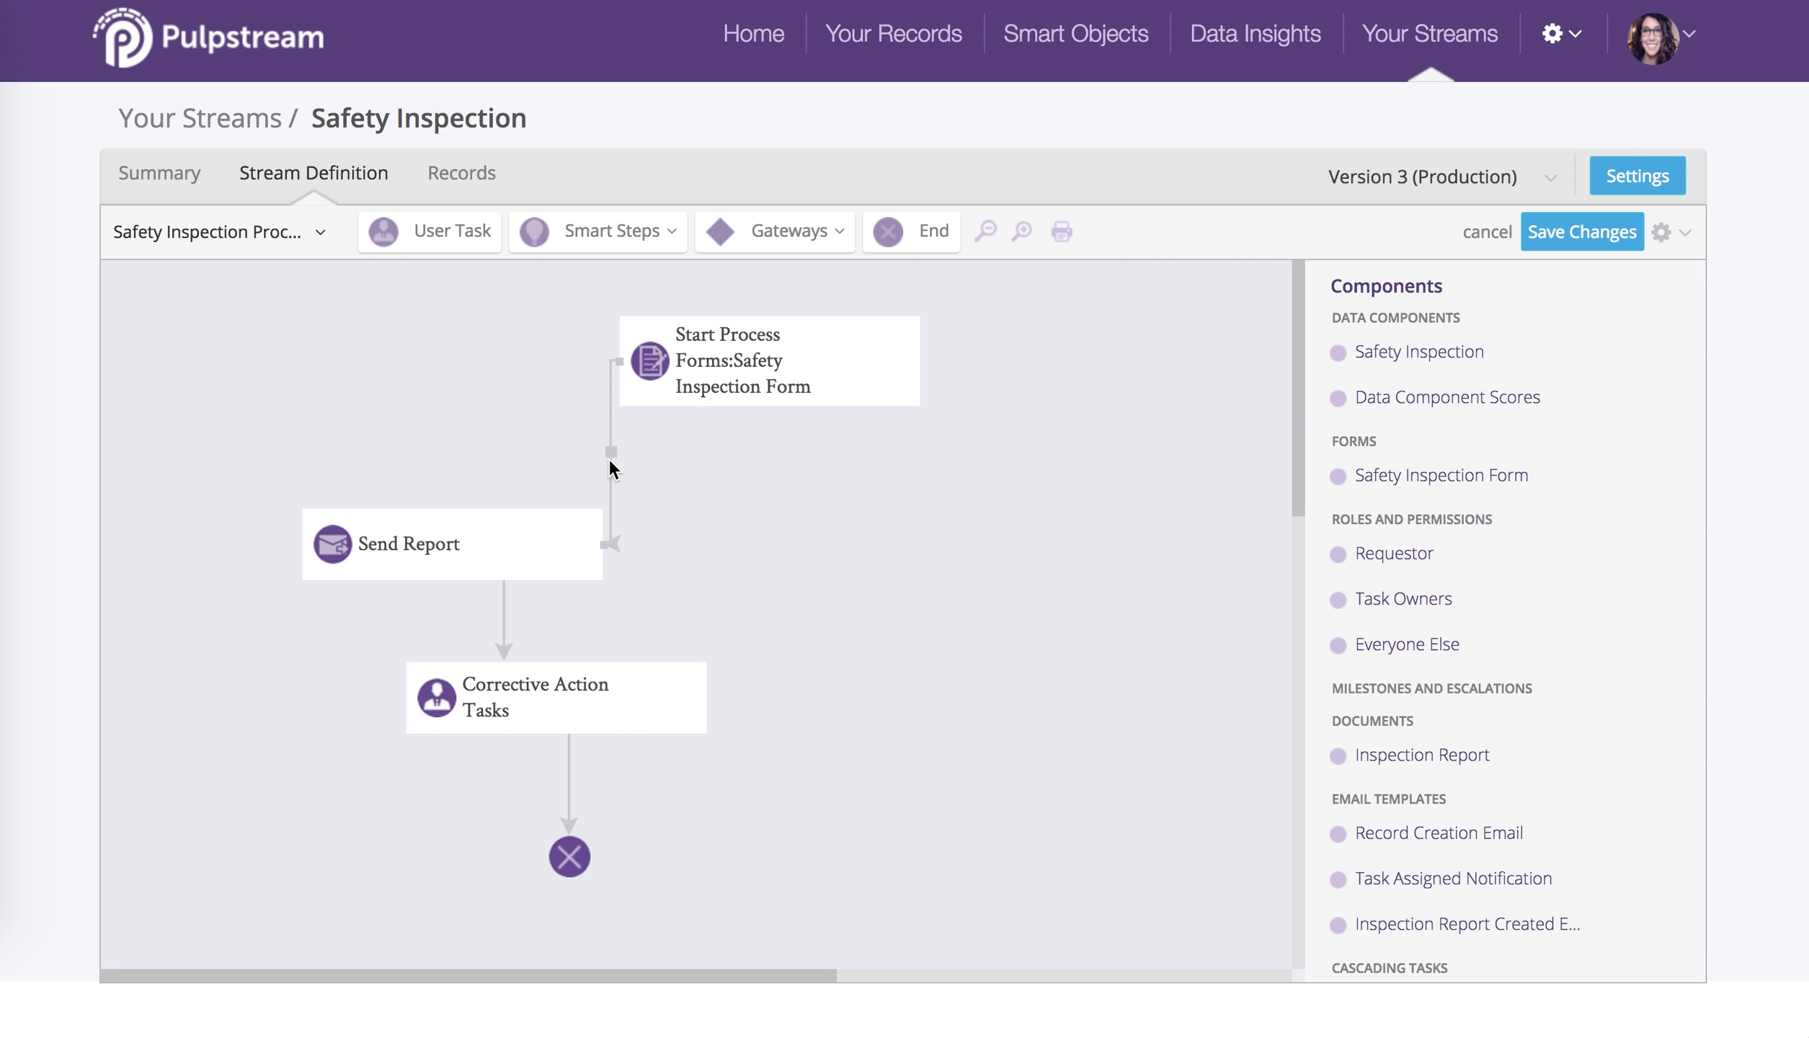
{"action": "key", "text": "Delete"}
- Line up the start, Send Report, Corrective Action Tasks and end steps in one column, leaving a gap below the start step
{"action": "left_click_drag", "start_coordinate": [816, 341], "coordinate": [681, 329]}
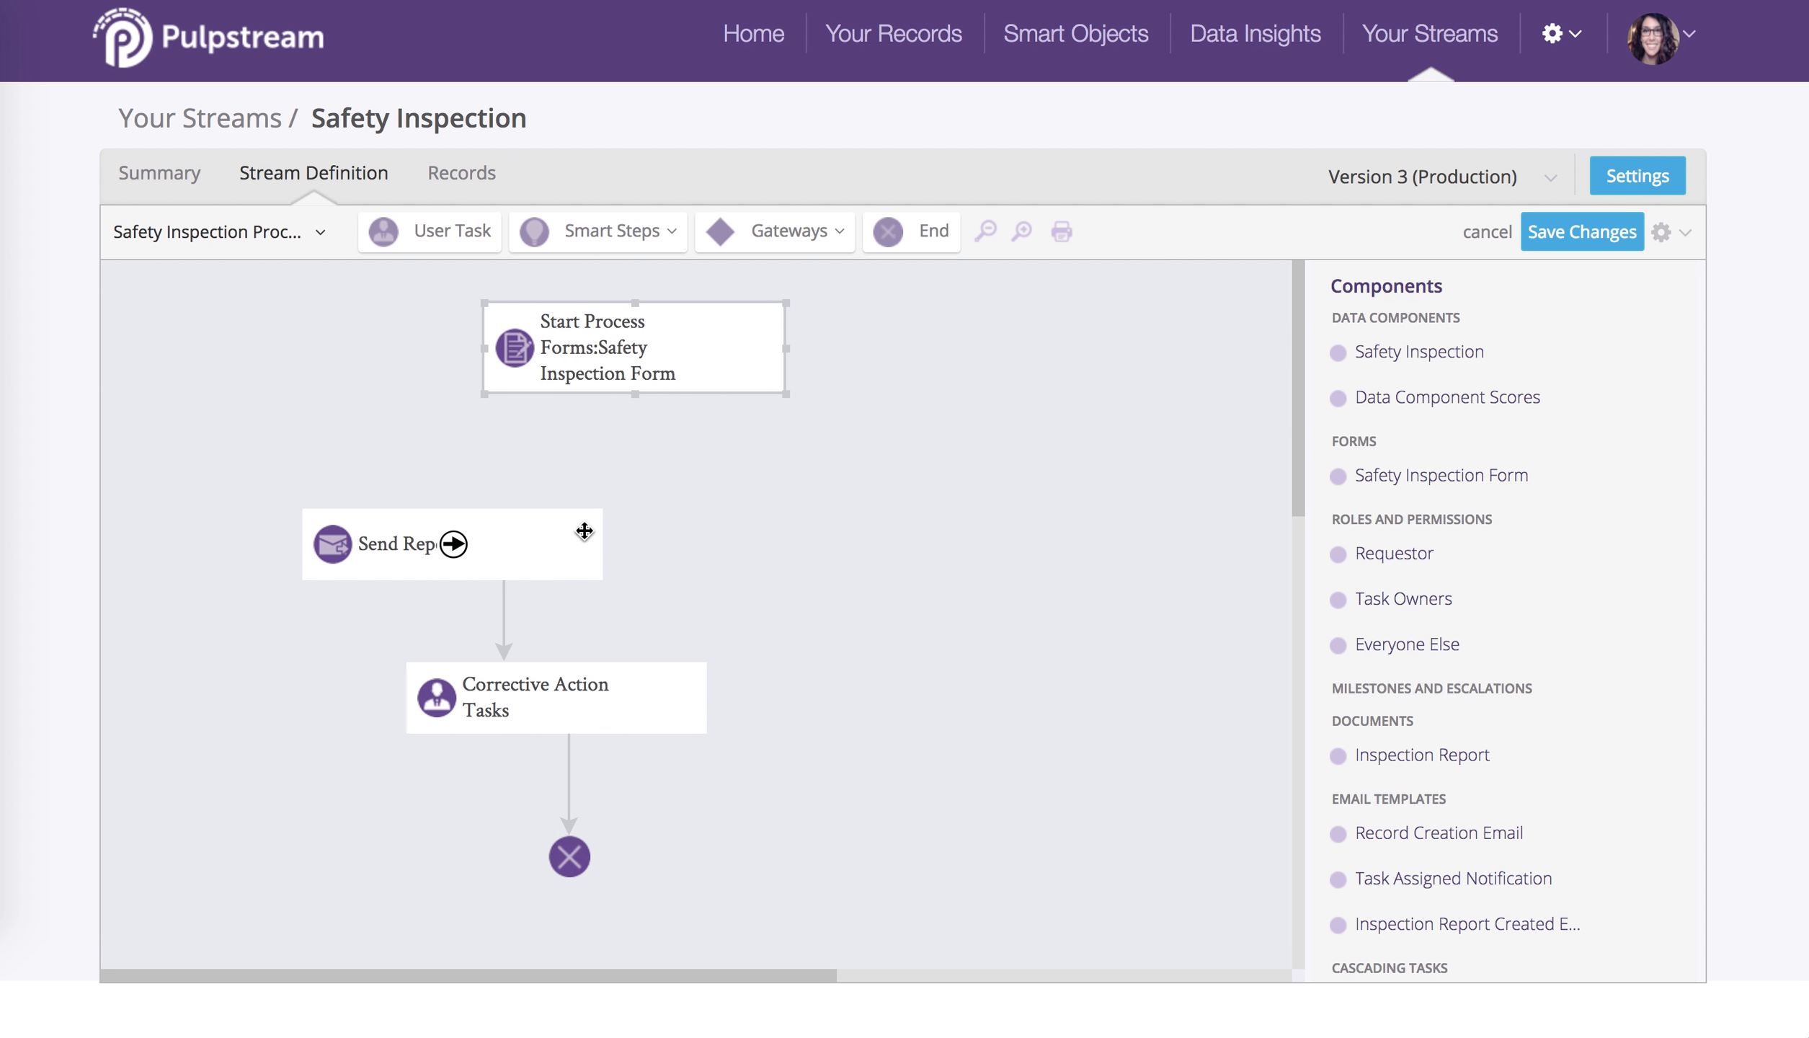
{"action": "left_click_drag", "start_coordinate": [559, 543], "coordinate": [739, 572]}
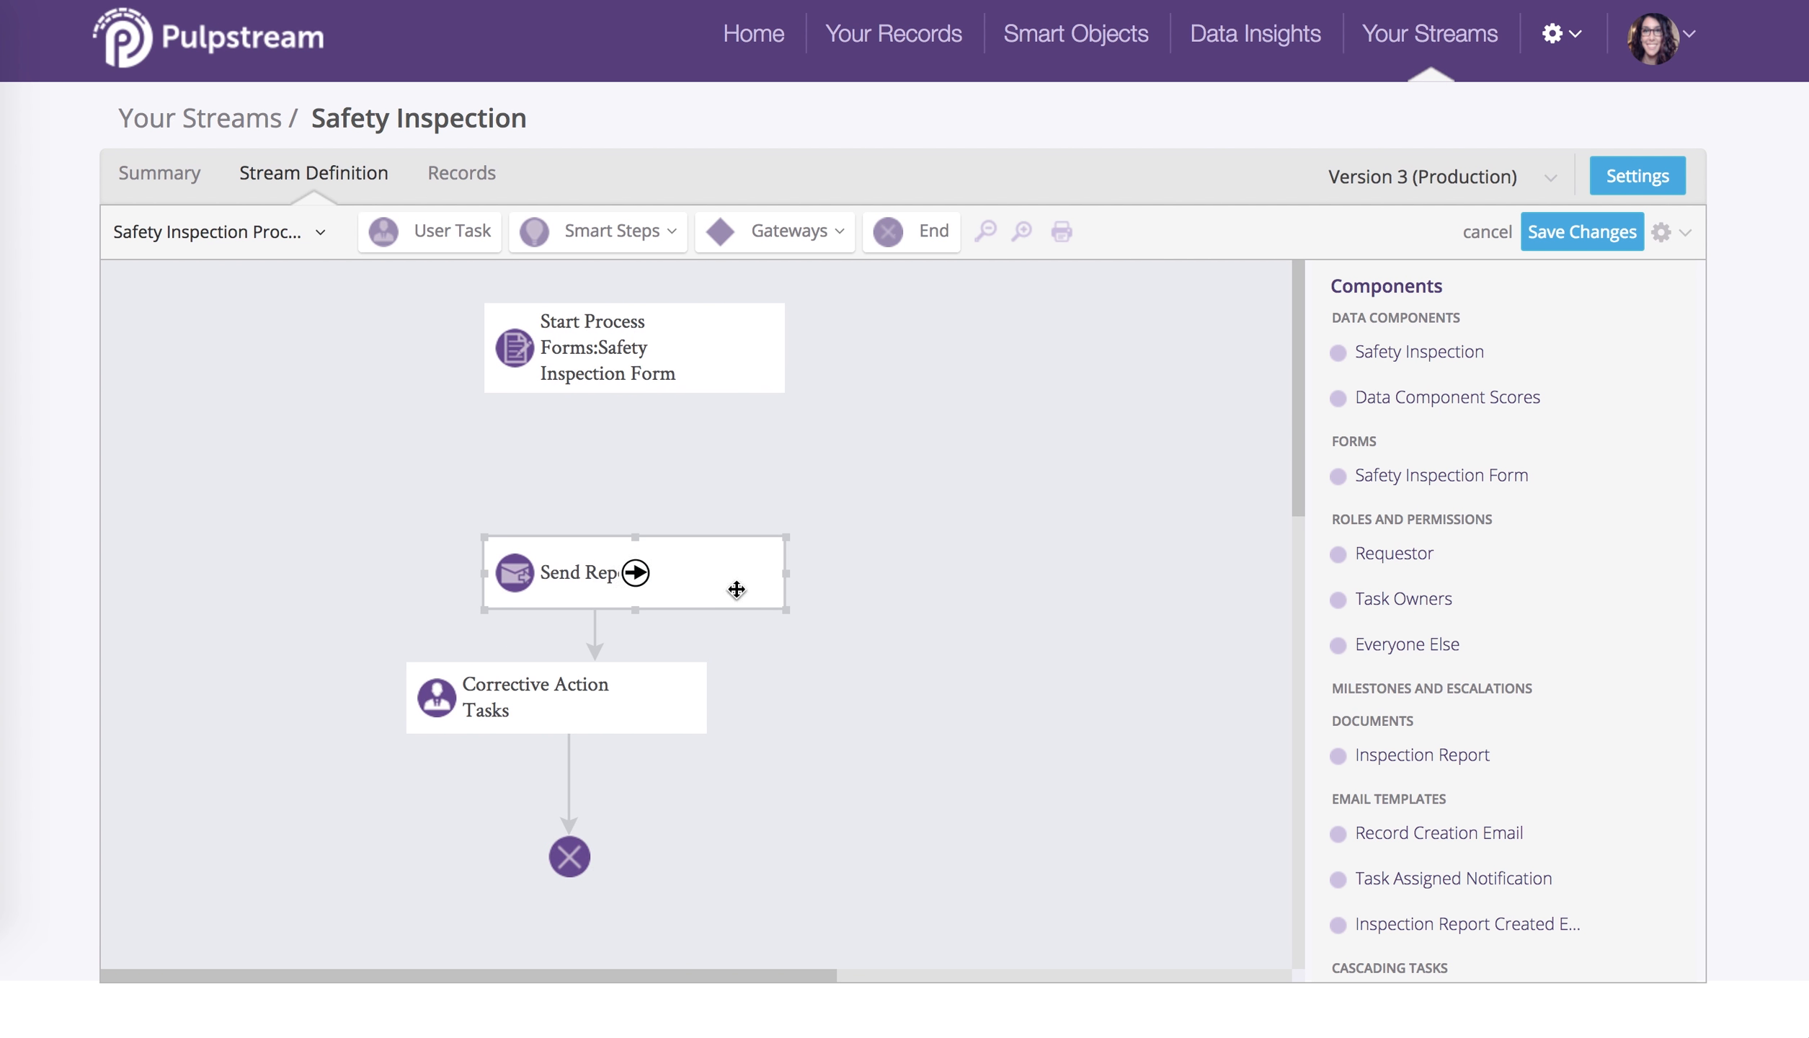
{"action": "left_click_drag", "start_coordinate": [302, 670], "coordinate": [823, 1001]}
{"action": "left_click_drag", "start_coordinate": [557, 686], "coordinate": [635, 687]}
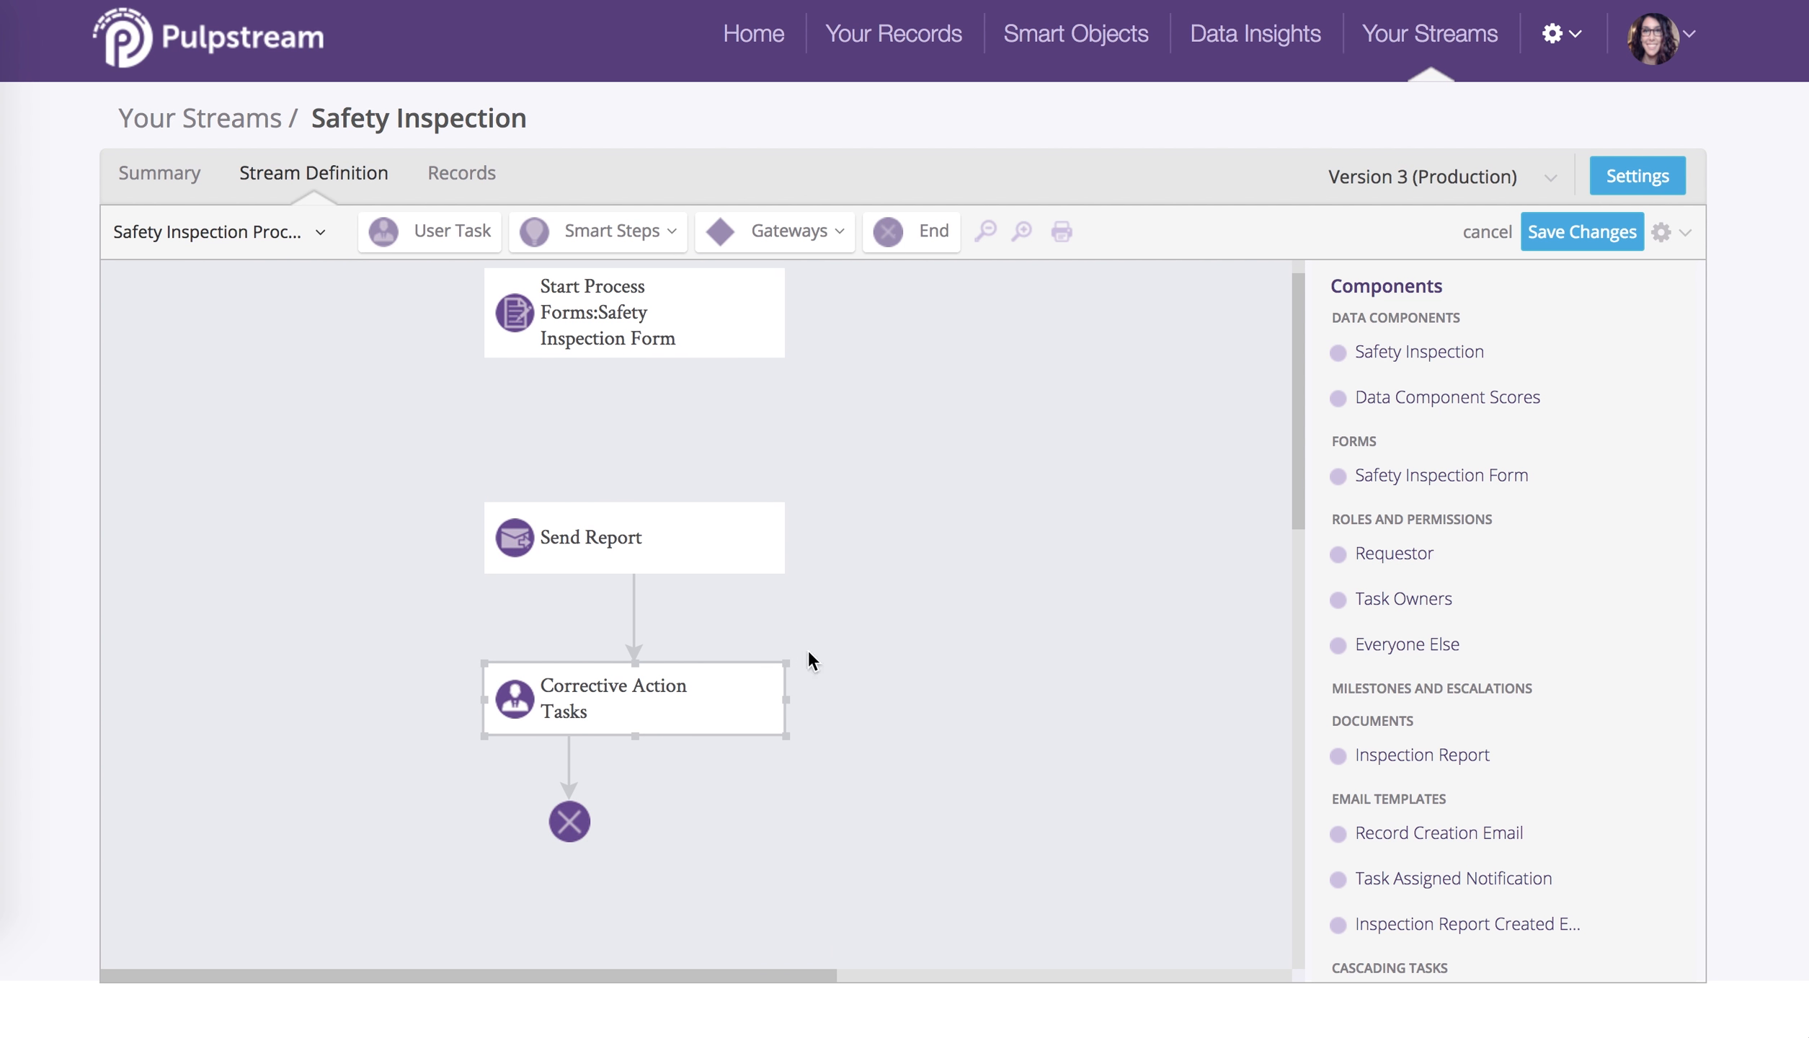
{"action": "left_click_drag", "start_coordinate": [569, 821], "coordinate": [634, 854]}
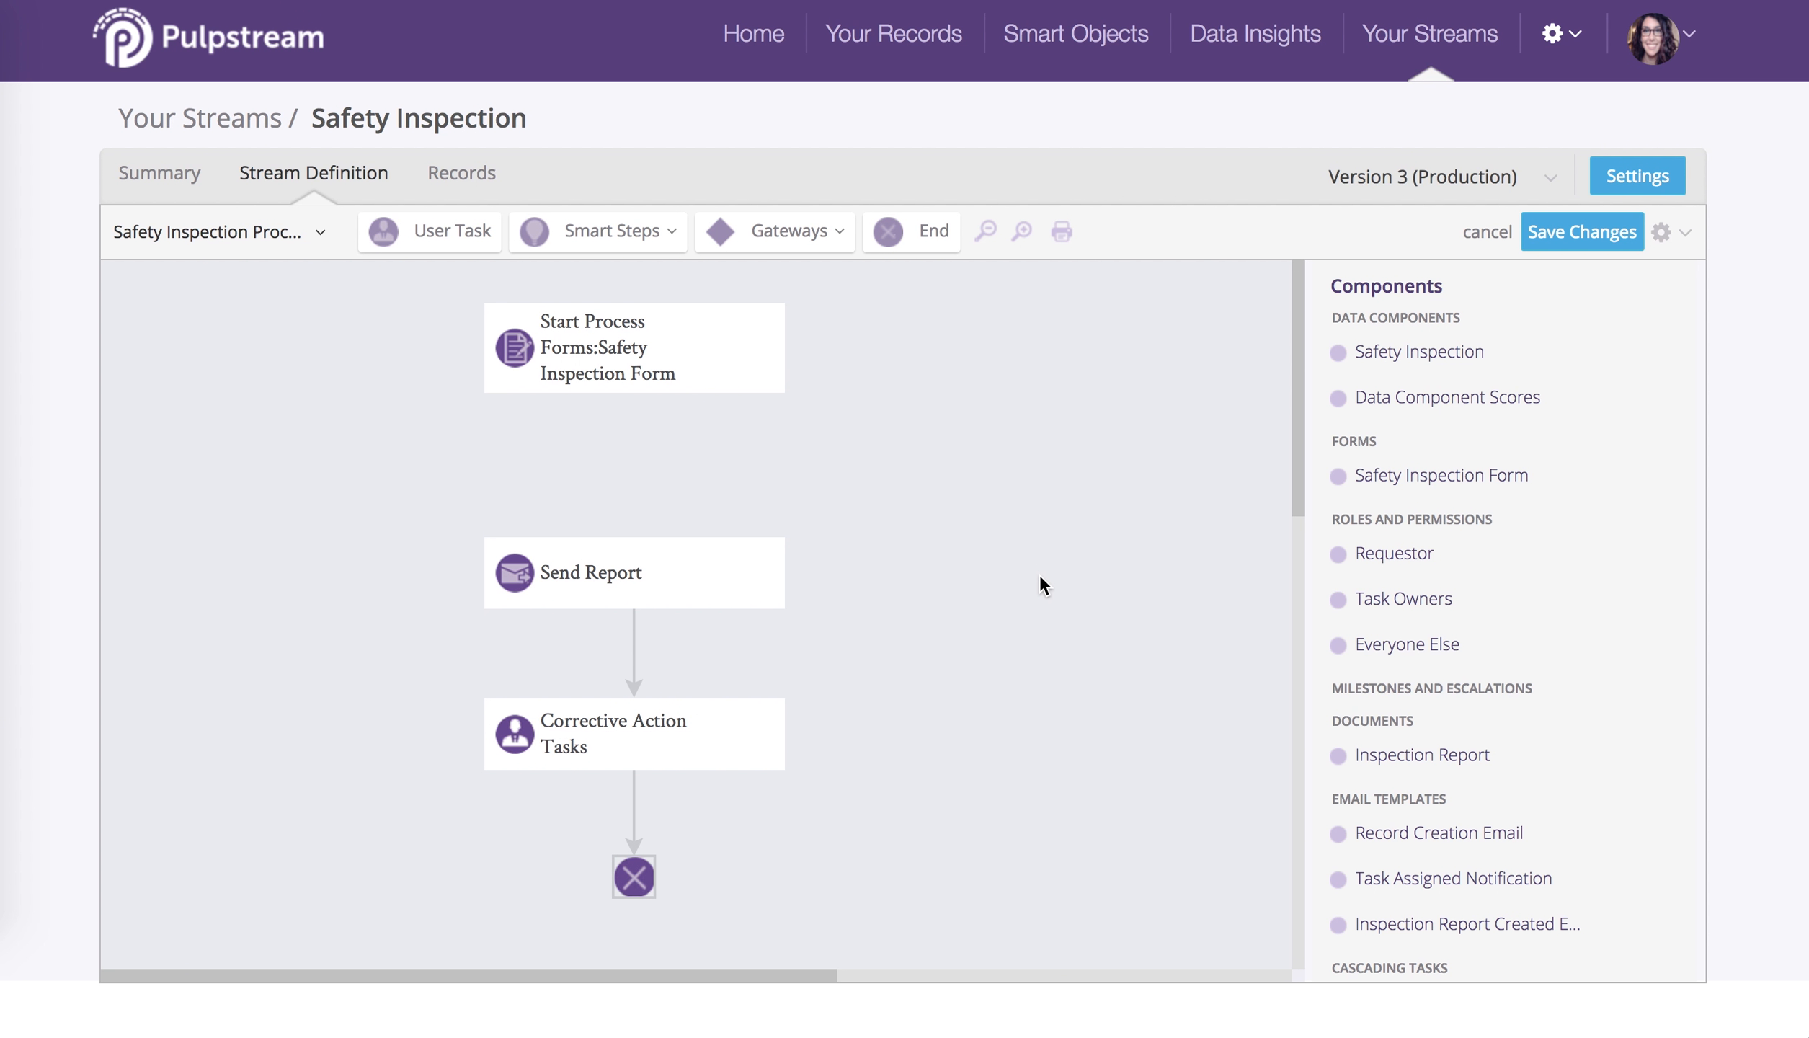
- Add an Update Fields smart step between the start step and Send Report and title it "Calculate Score"
{"action": "left_click", "coordinate": [636, 242]}
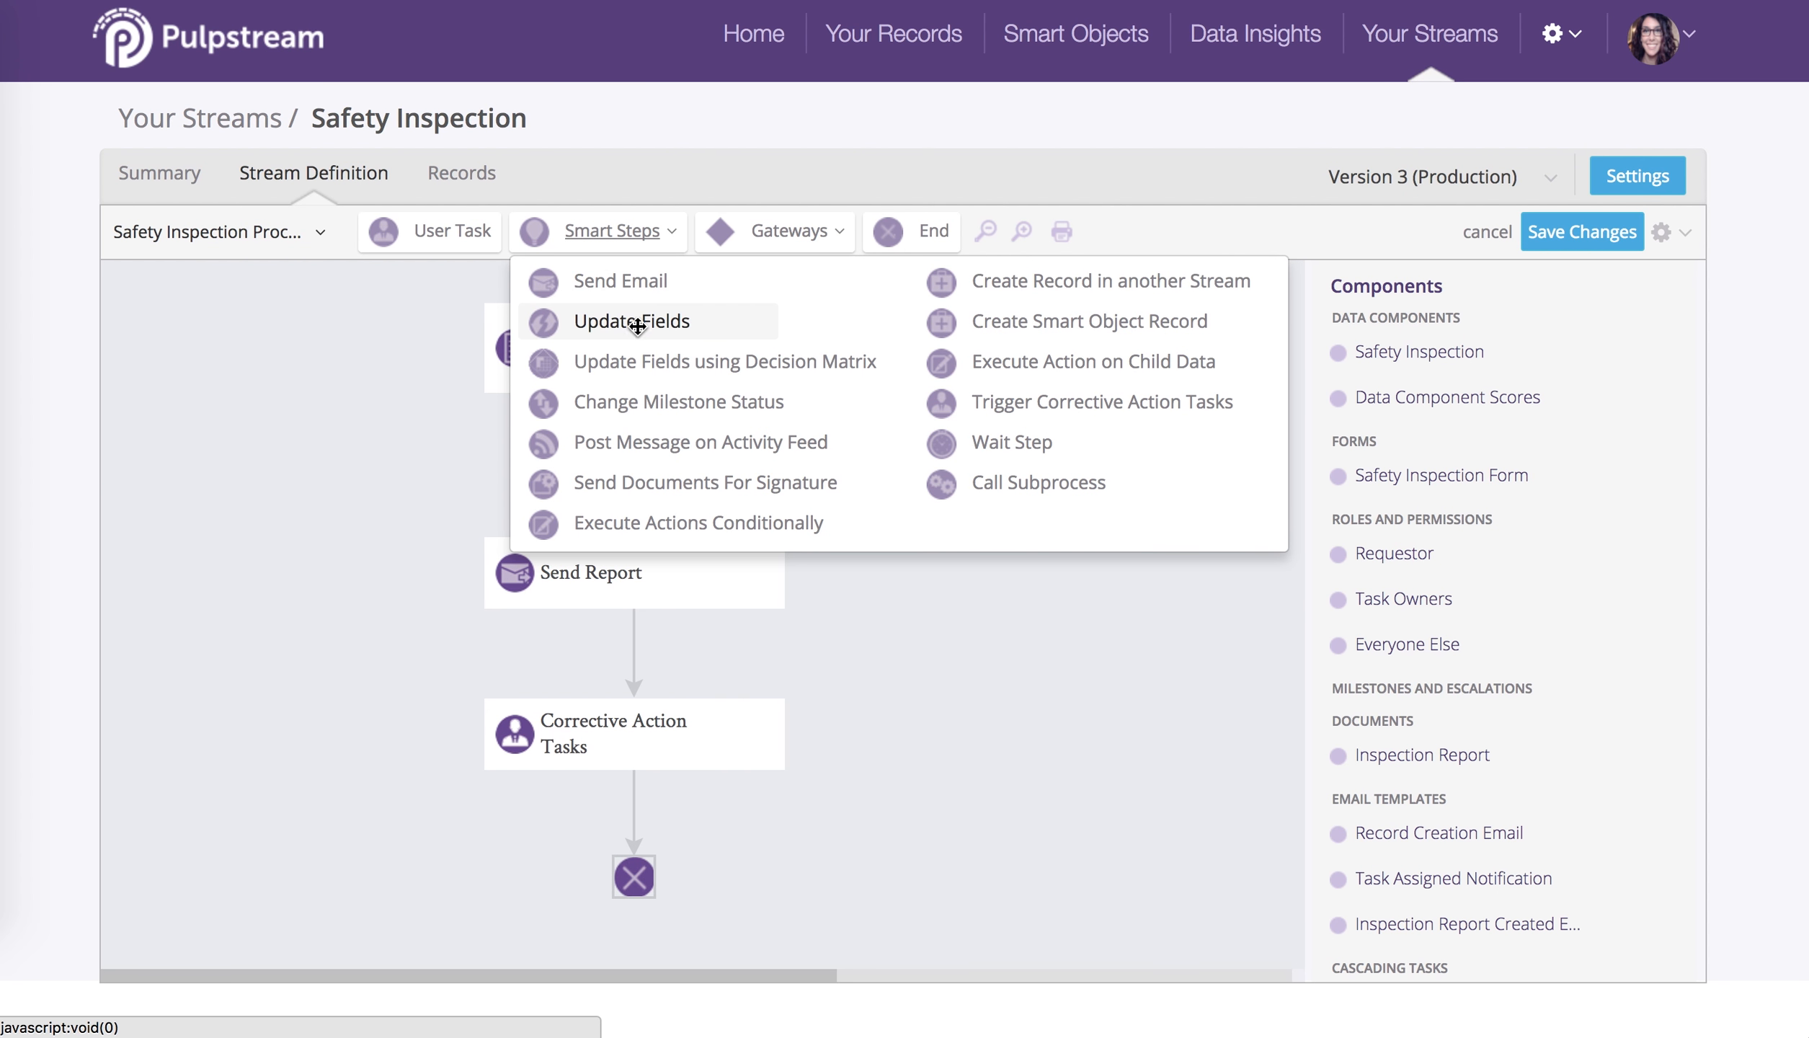
{"action": "left_click_drag", "start_coordinate": [642, 325], "coordinate": [606, 448]}
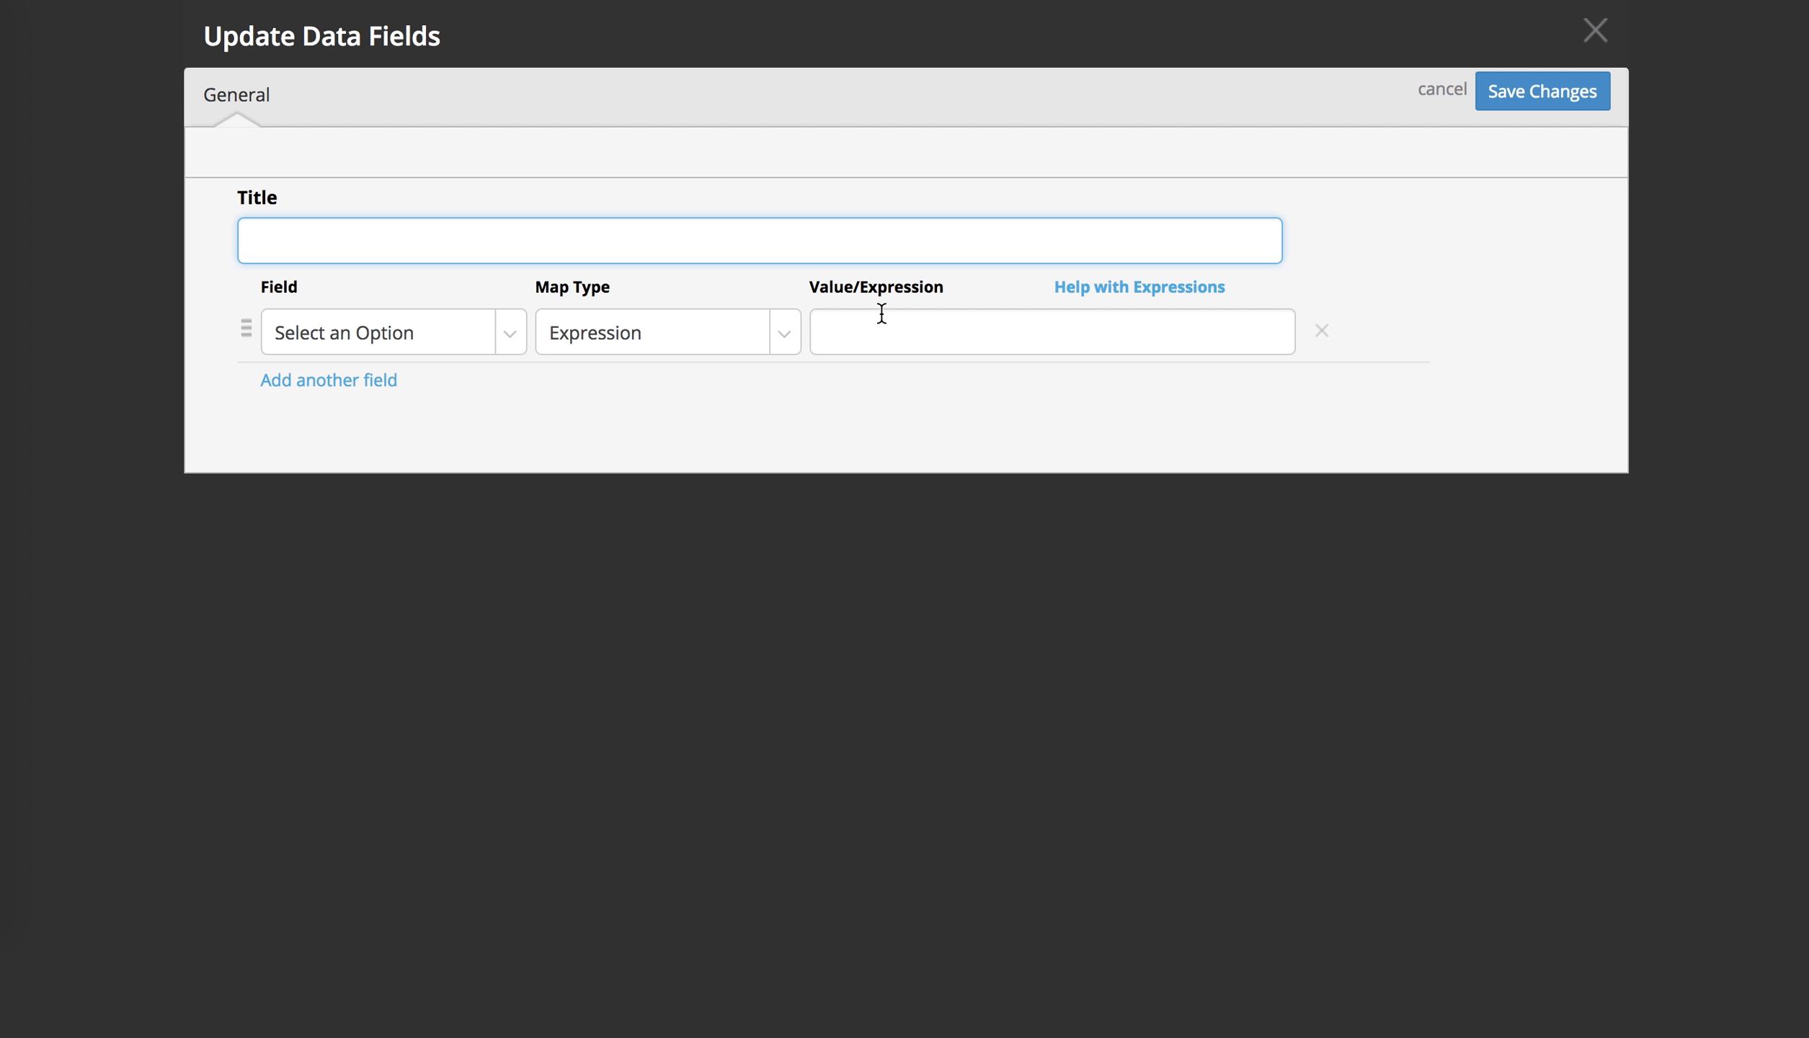
{"action": "type", "text": "Calculate Scores"}
{"action": "key", "text": "BackSpace"}
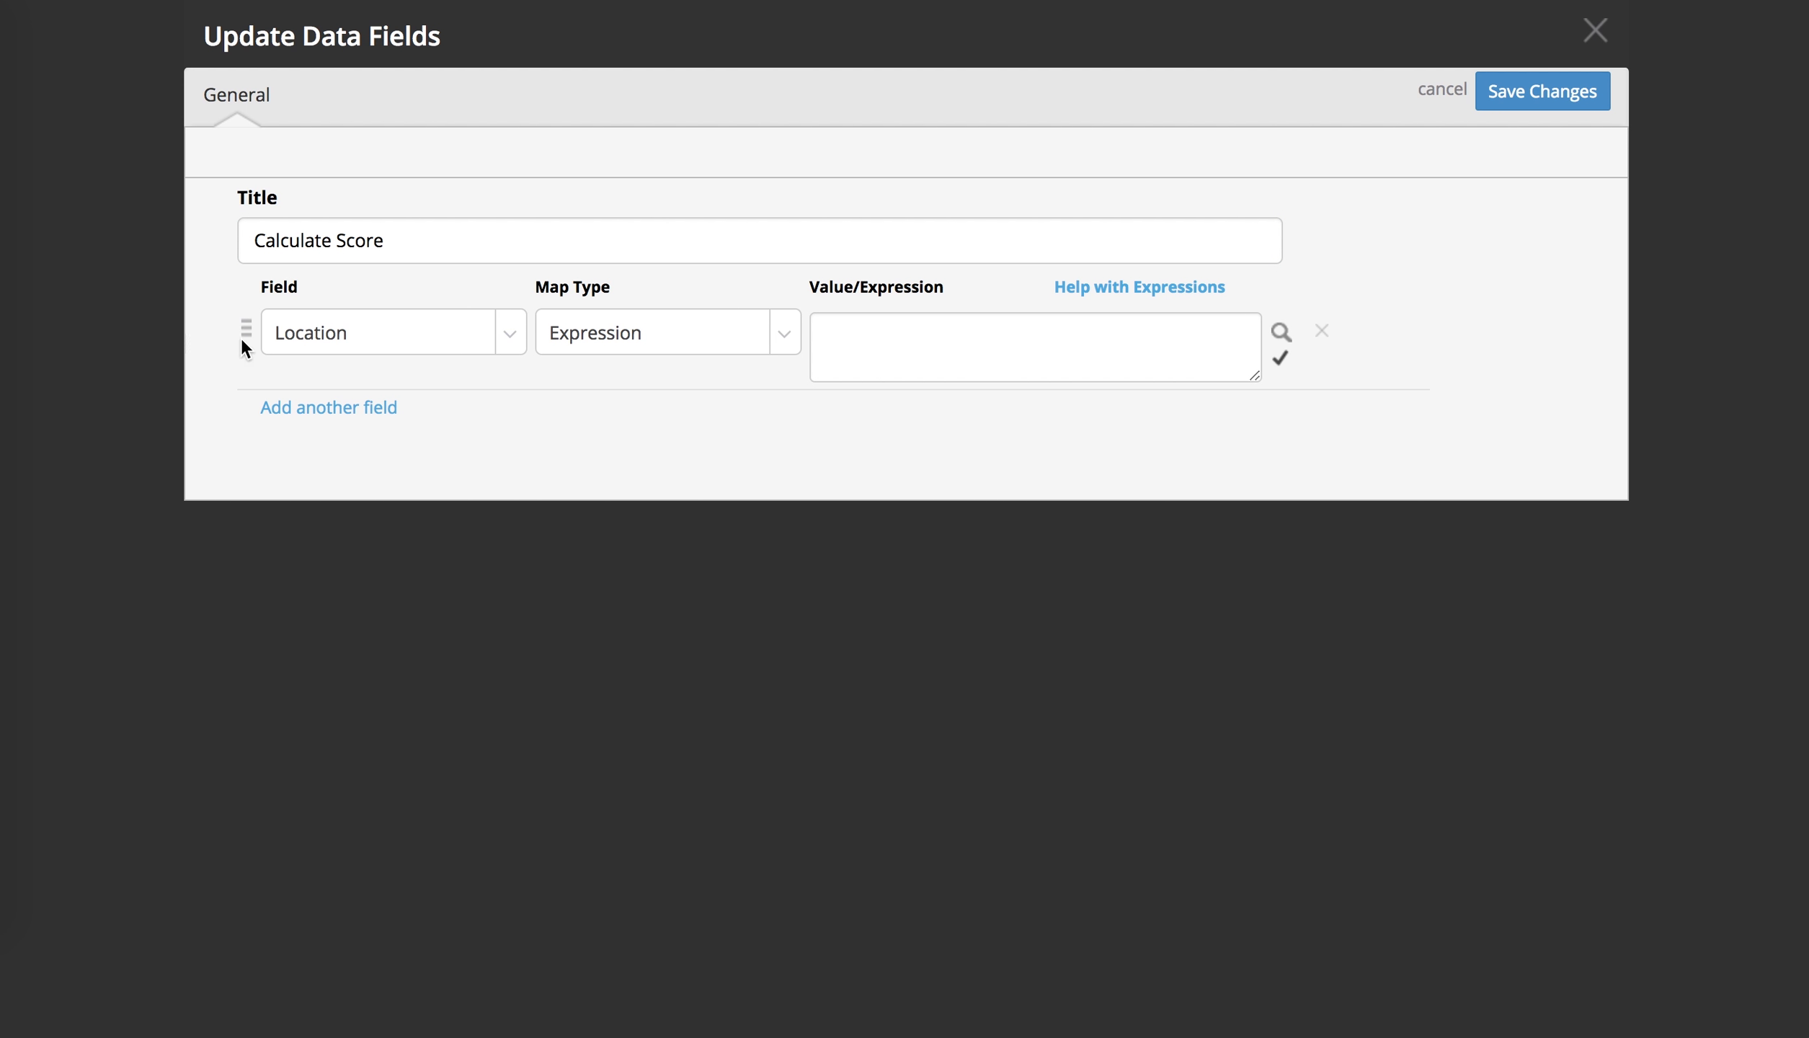
- Add three more field rows to the Calculate Score step and set the first row's field to Preparedness Score
{"action": "left_click", "coordinate": [318, 467]}
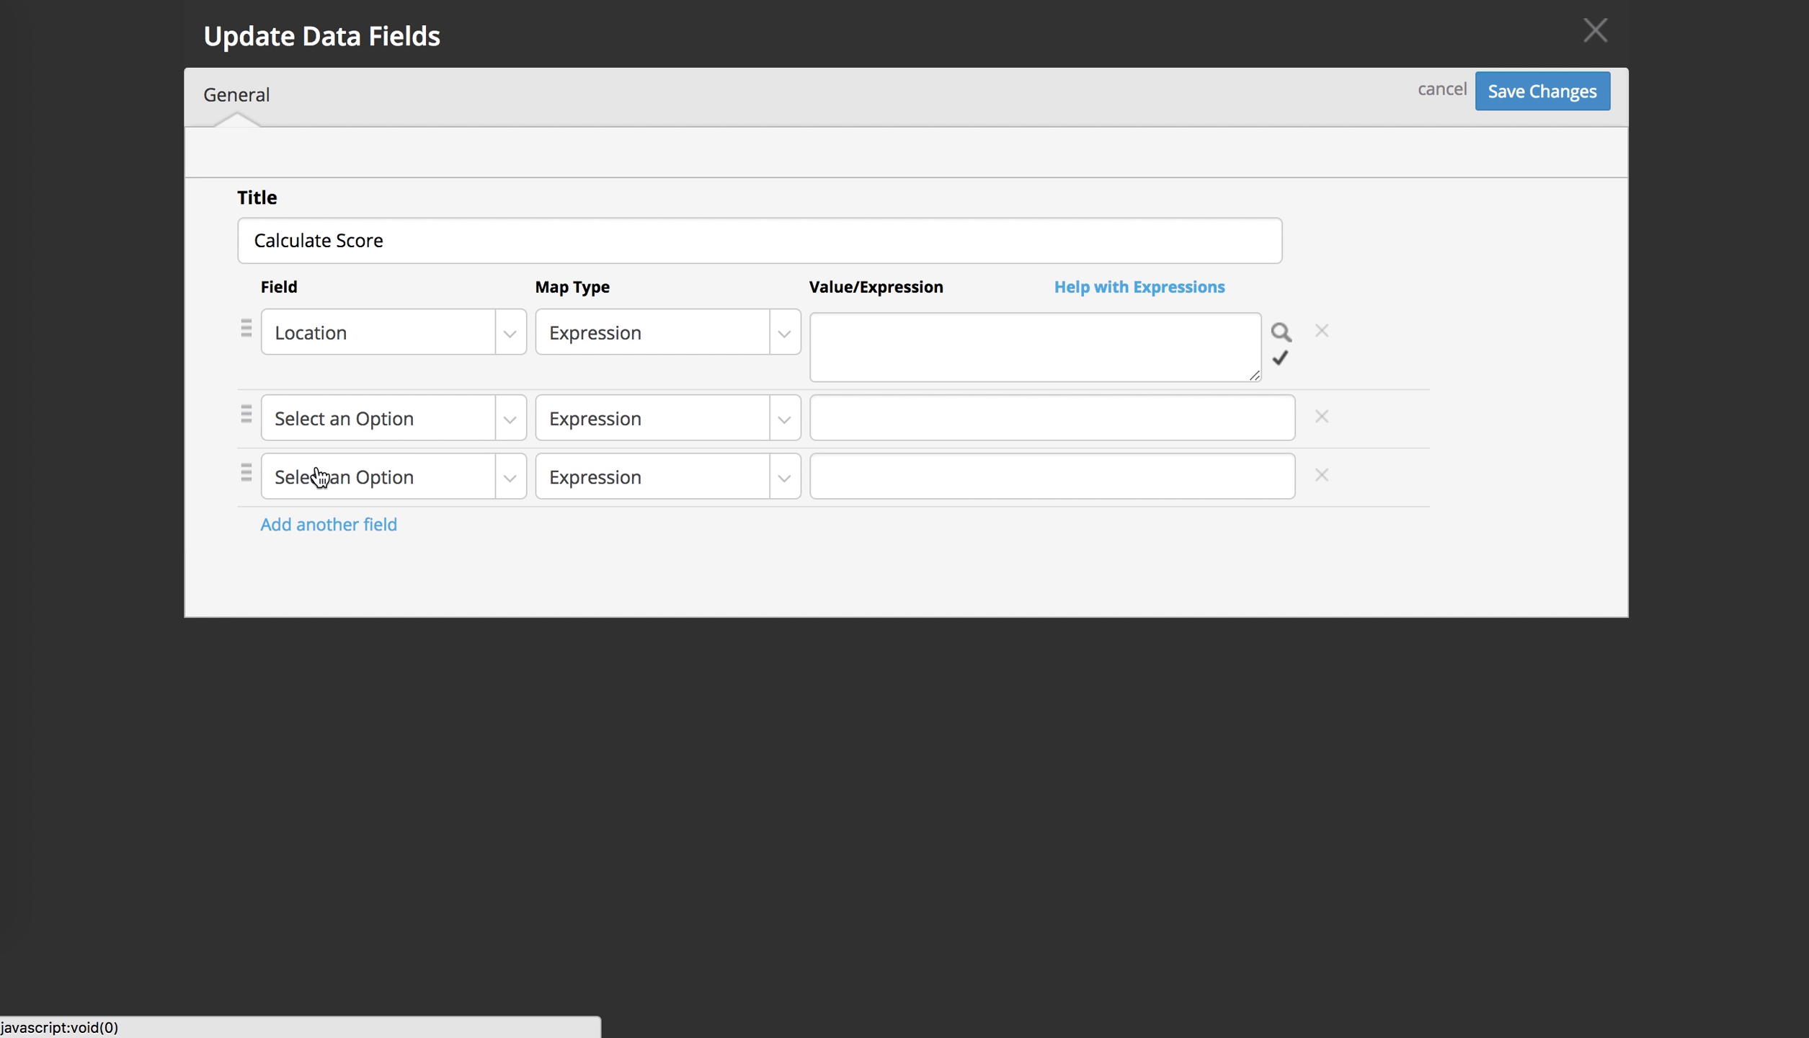
{"action": "left_click", "coordinate": [317, 525]}
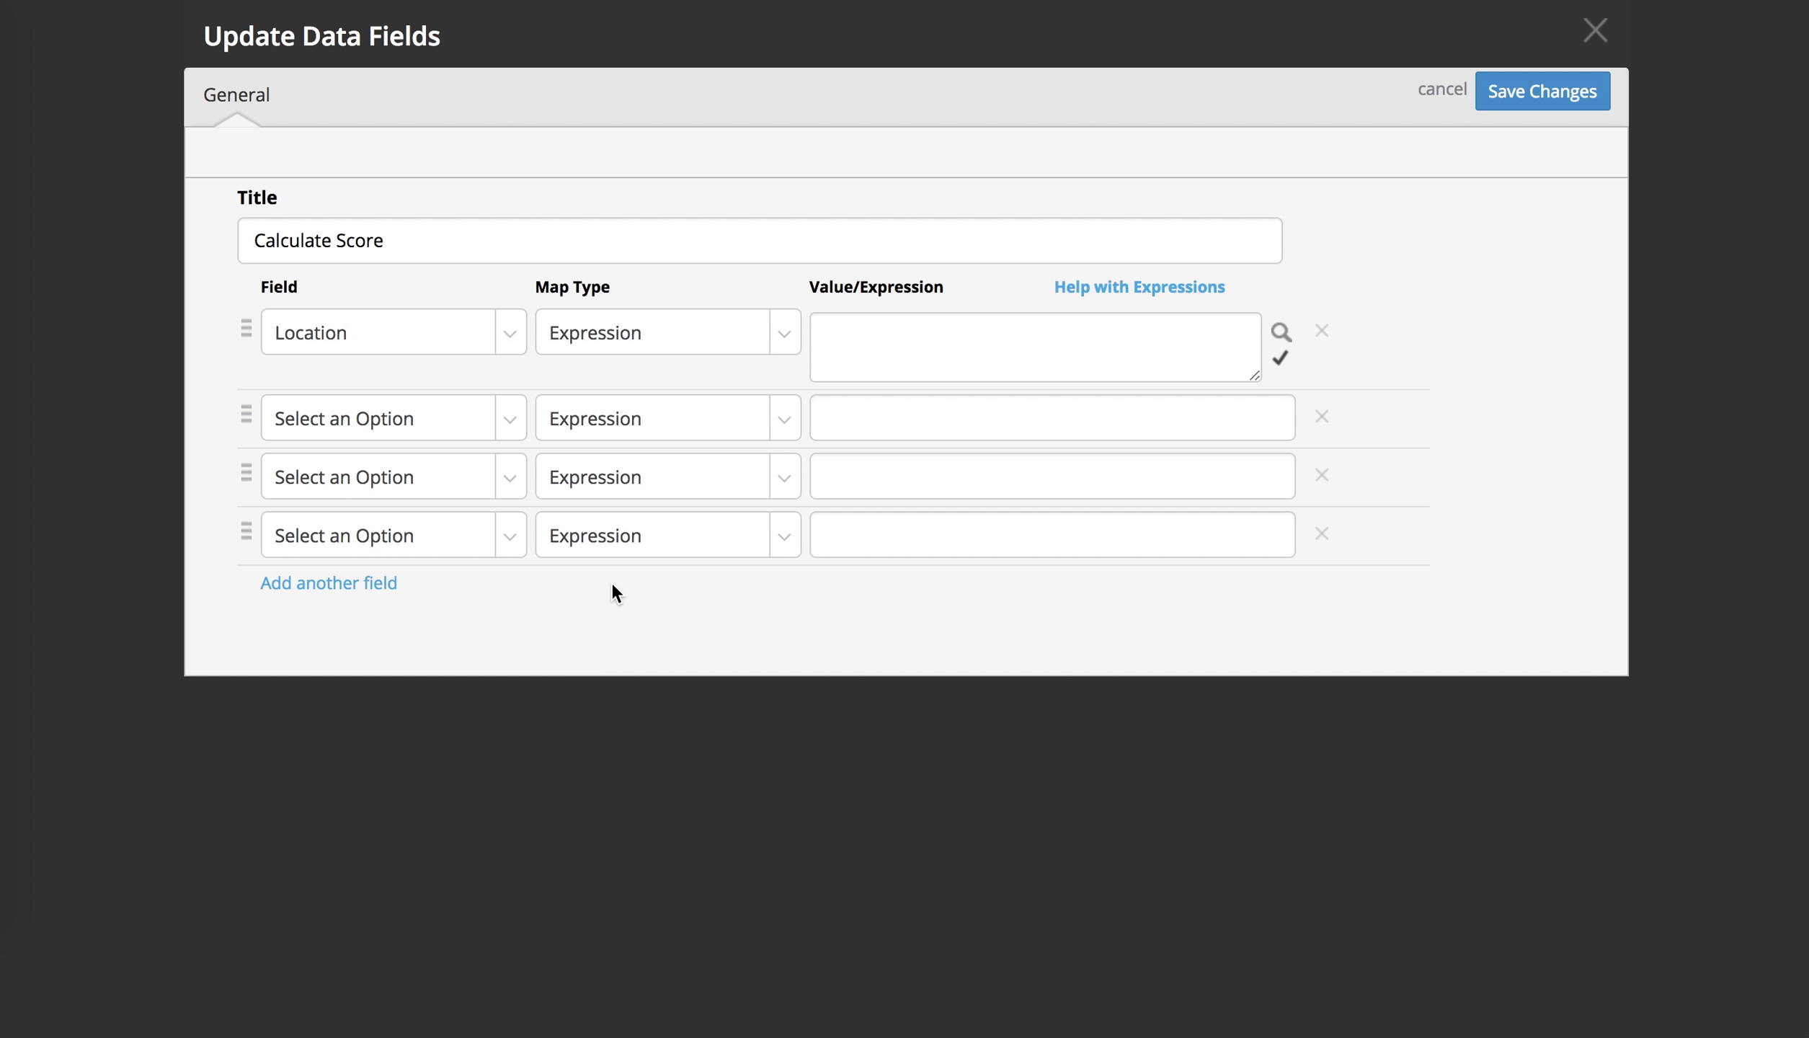
{"action": "left_click", "coordinate": [478, 348]}
{"action": "scroll", "coordinate": [465, 573], "scroll_direction": "down", "scroll_amount": 10}
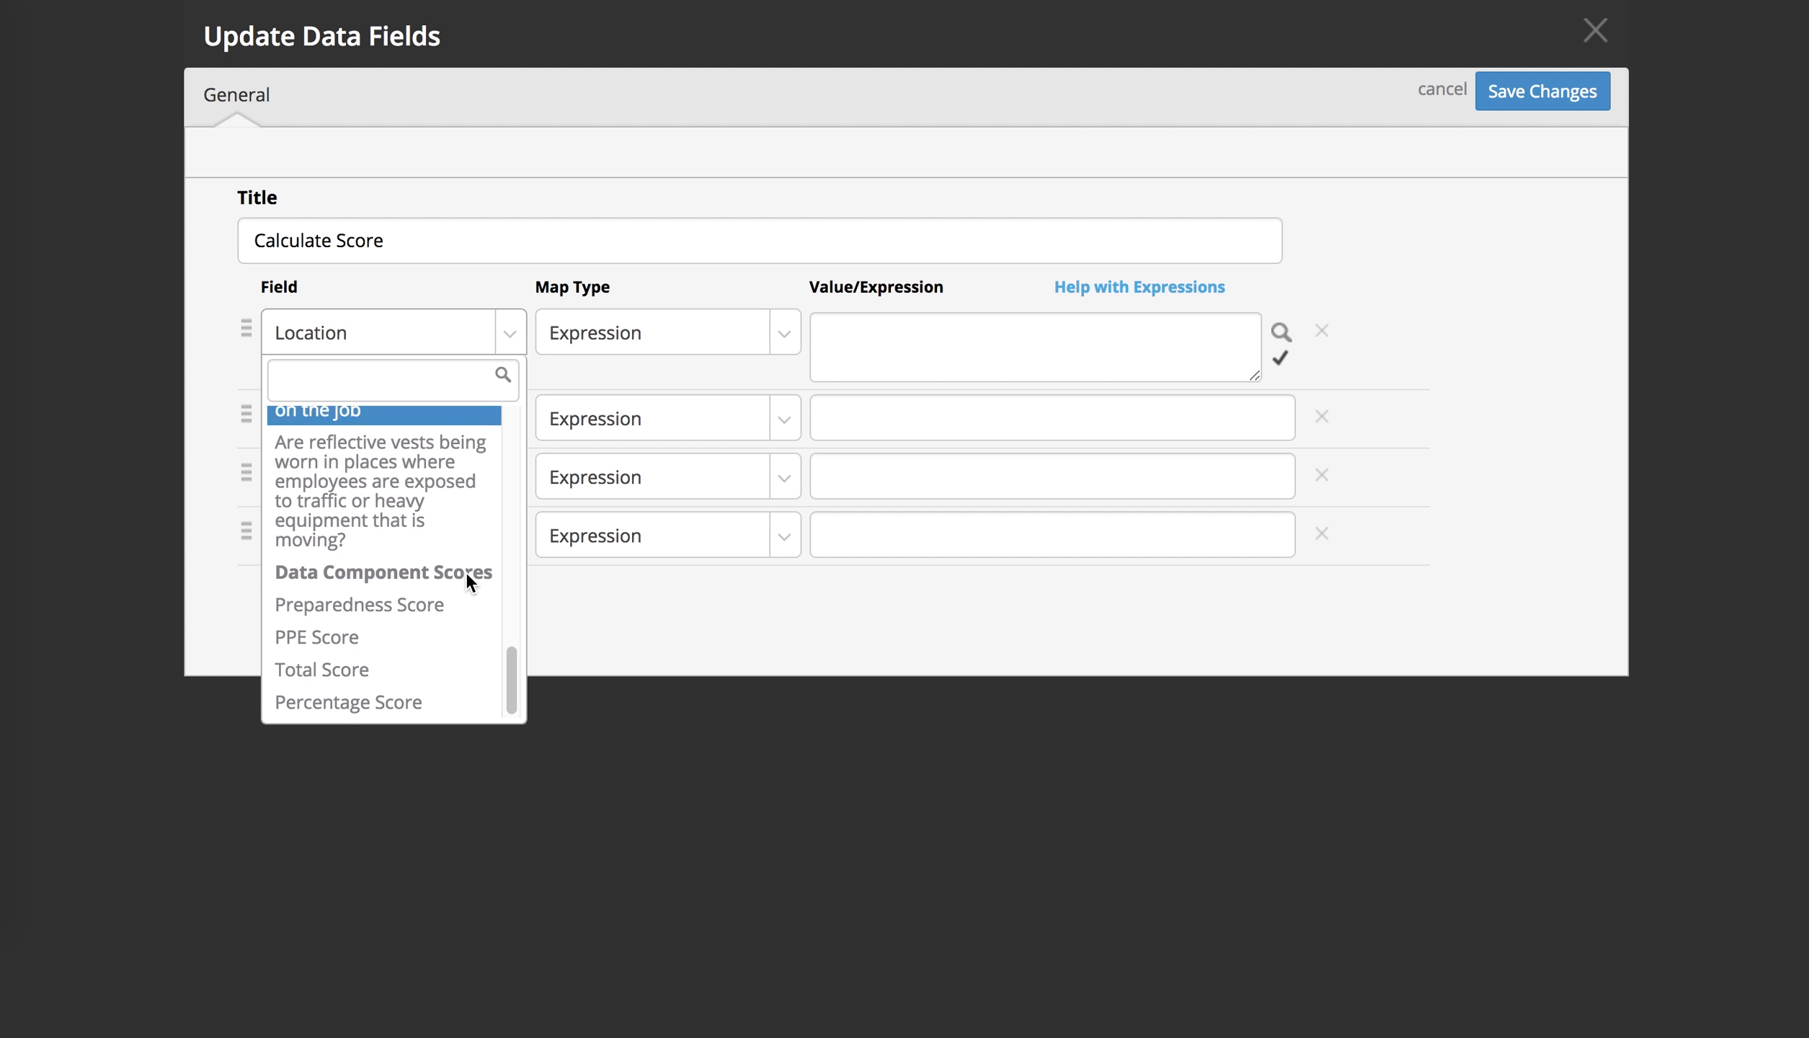
{"action": "left_click", "coordinate": [444, 606]}
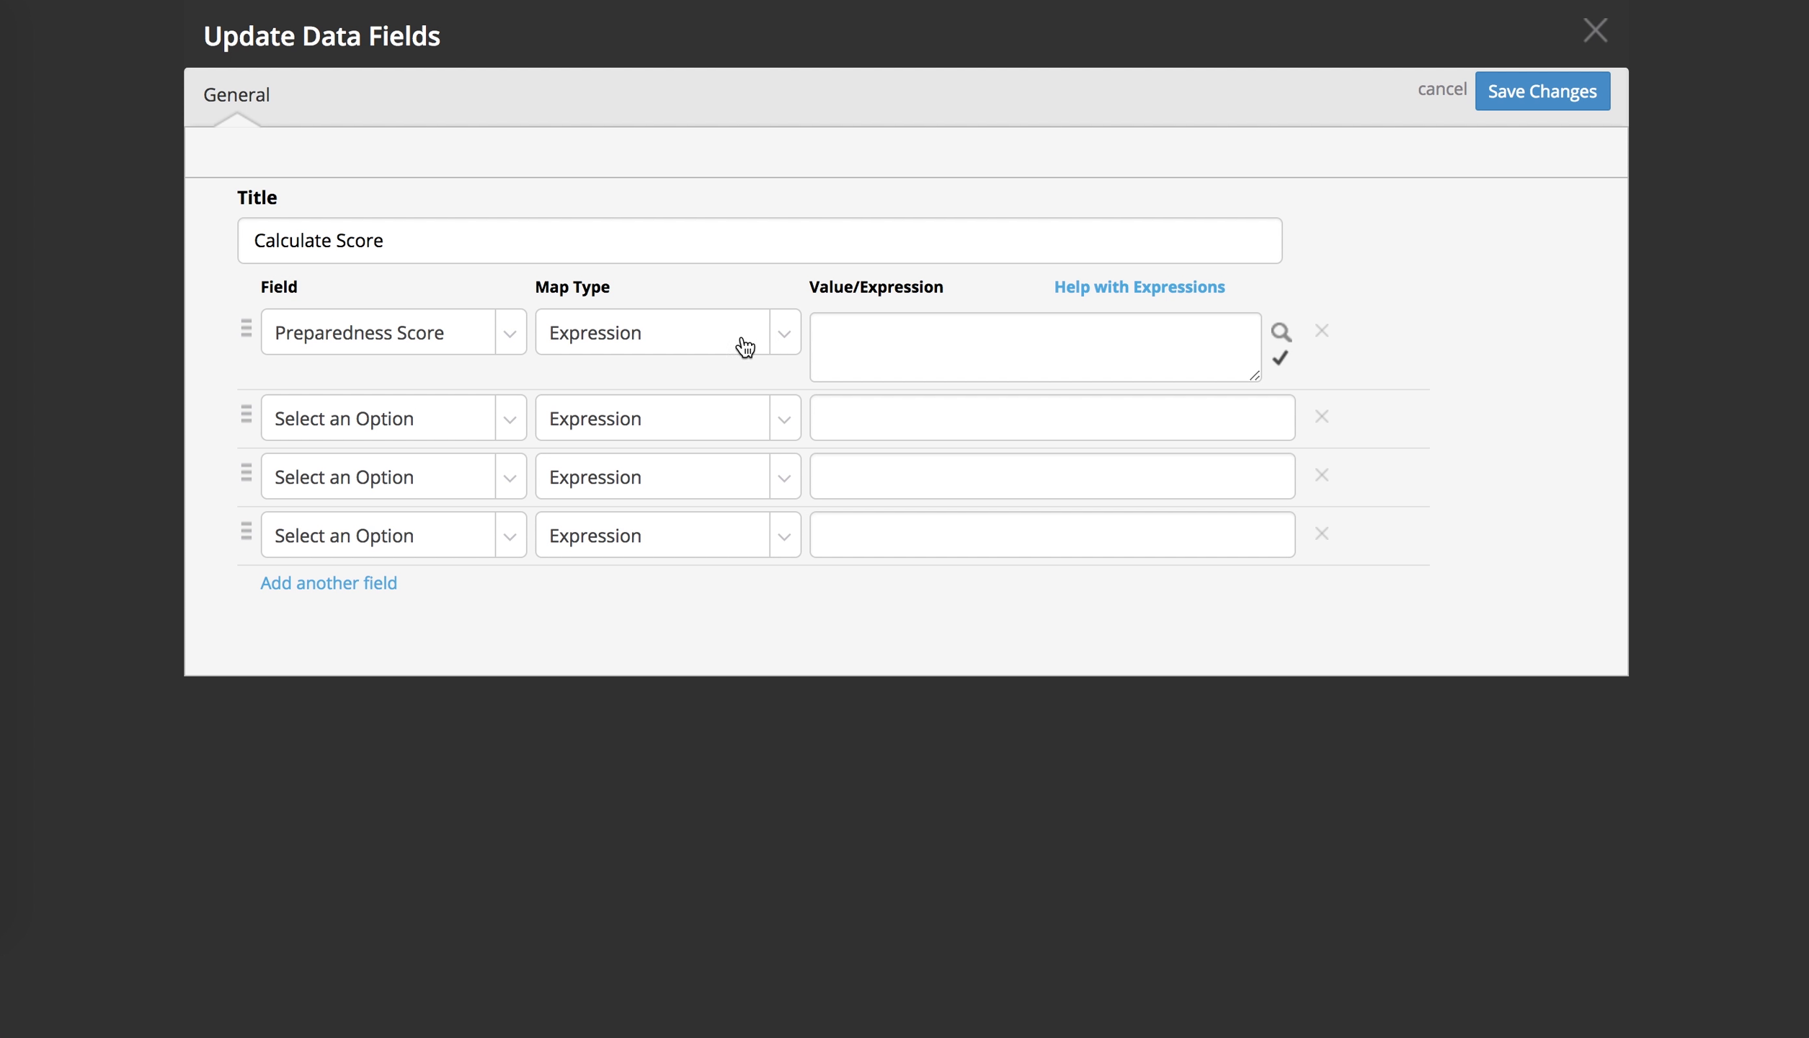
- Begin the Preparedness Score expression with the merge value Safety_Inspection.ch1 of the fire department visit question, followed by a plus sign
{"action": "left_click", "coordinate": [947, 337]}
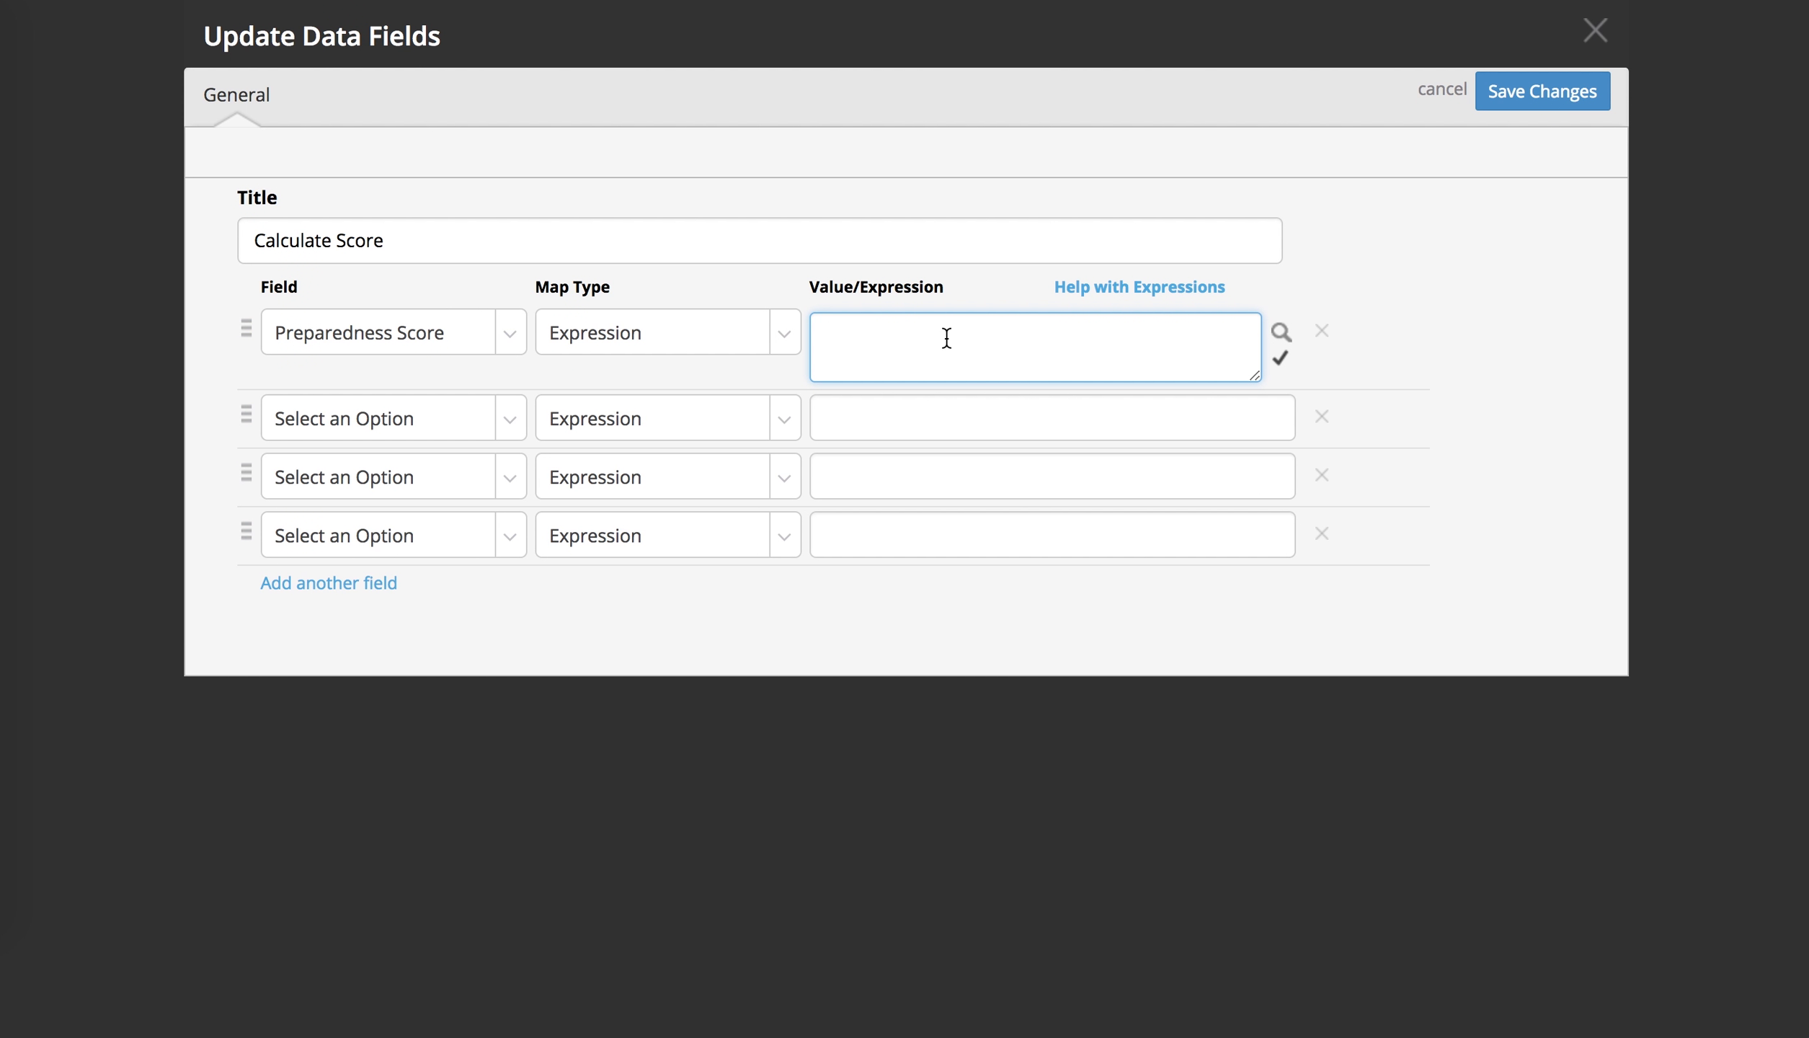
{"action": "left_click", "coordinate": [1279, 330]}
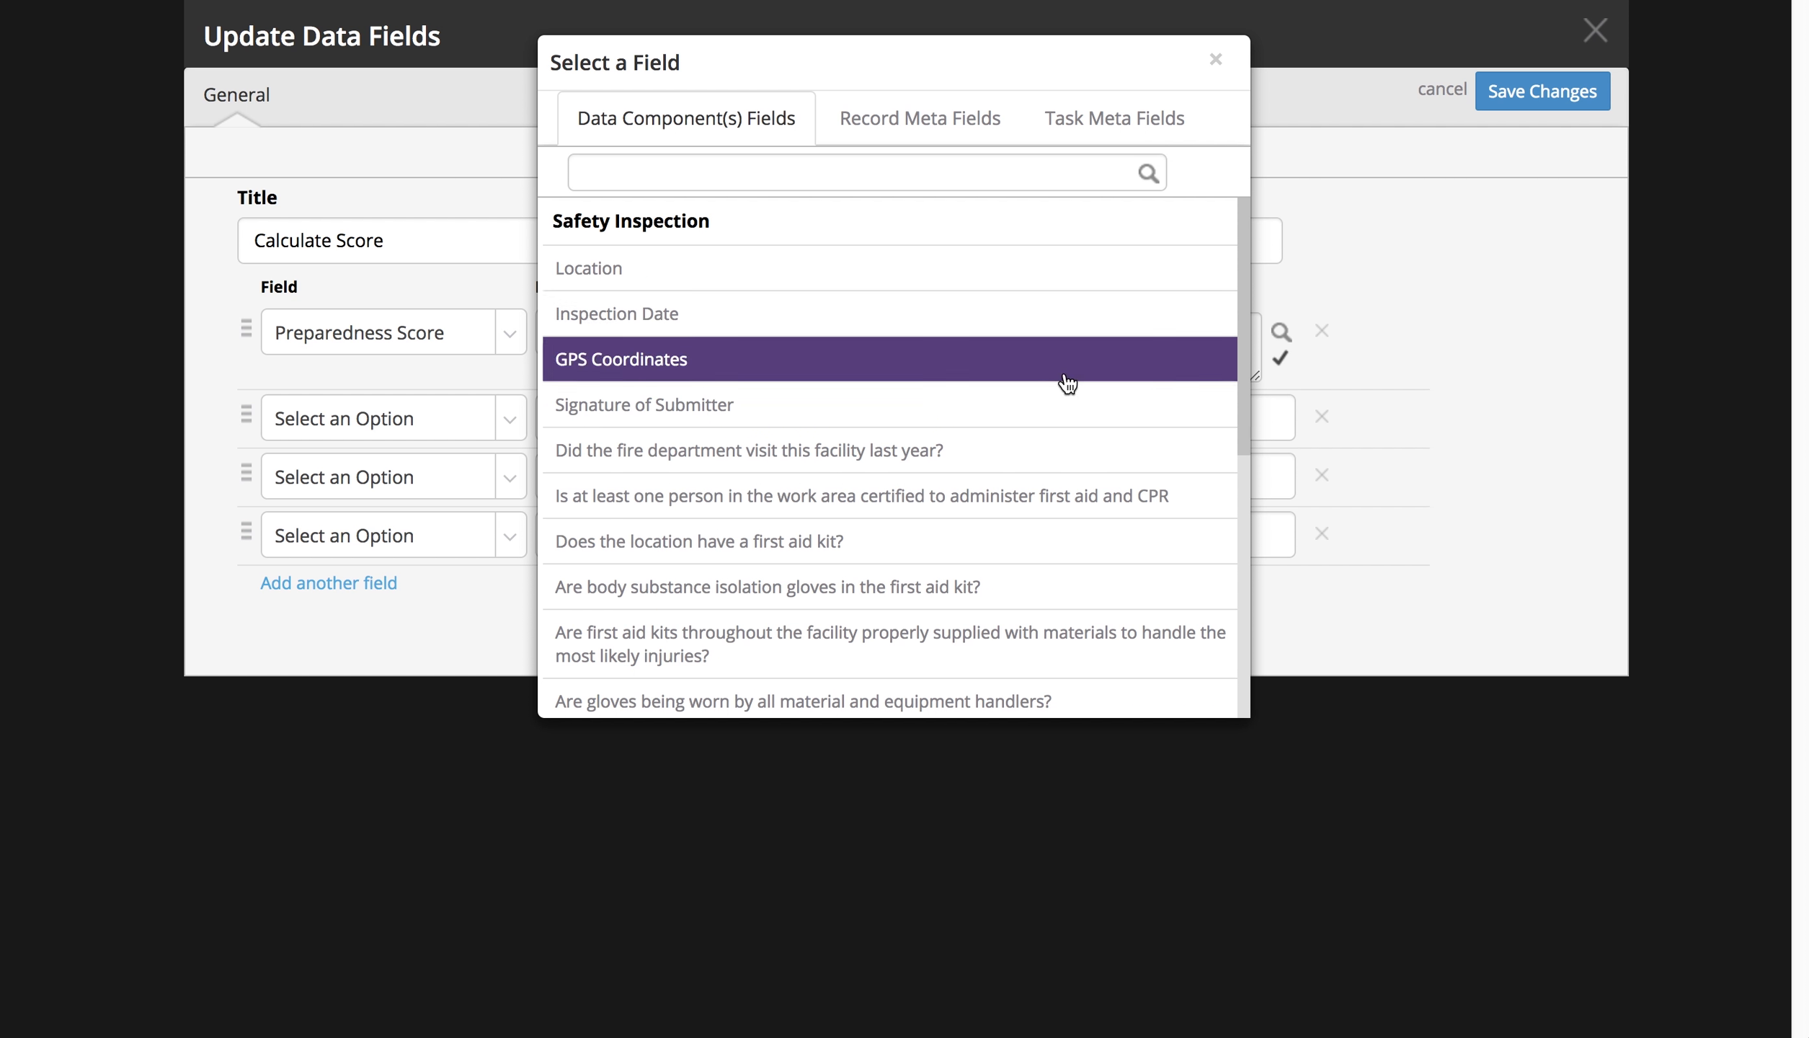
{"action": "scroll", "coordinate": [1038, 393], "scroll_direction": "down", "scroll_amount": 1}
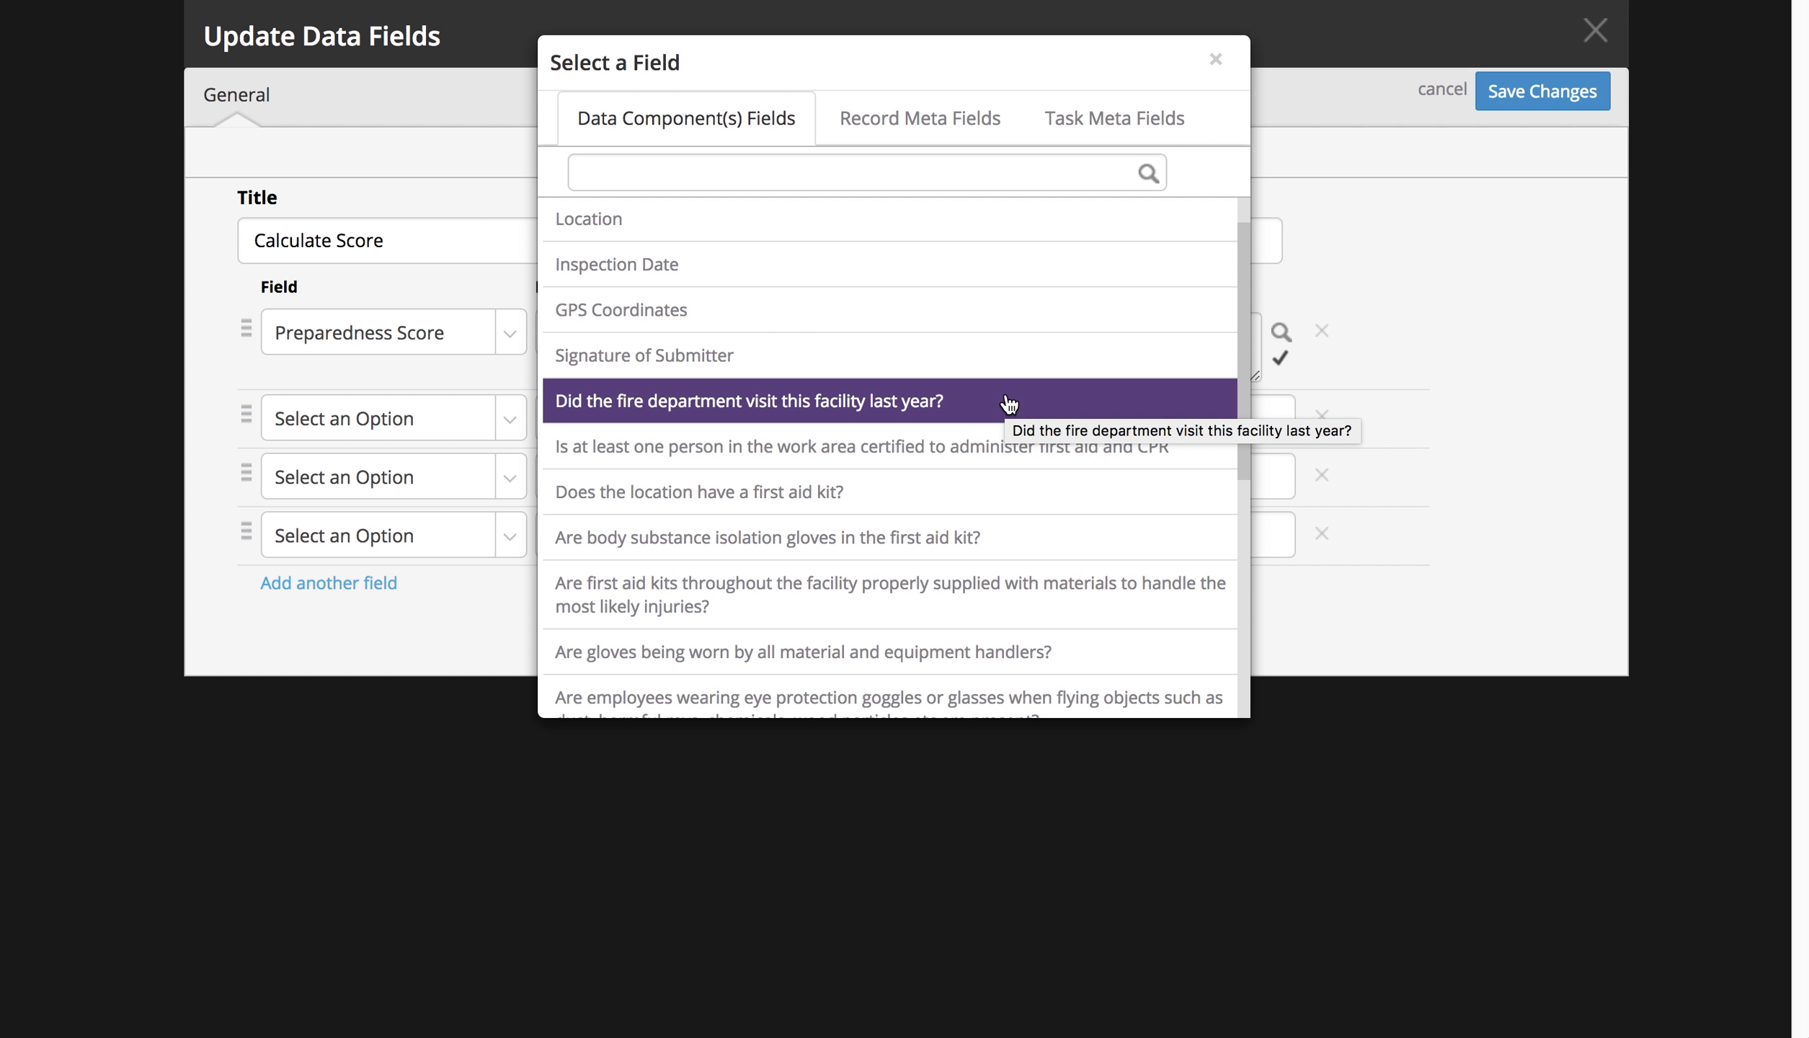
{"action": "left_click", "coordinate": [915, 403]}
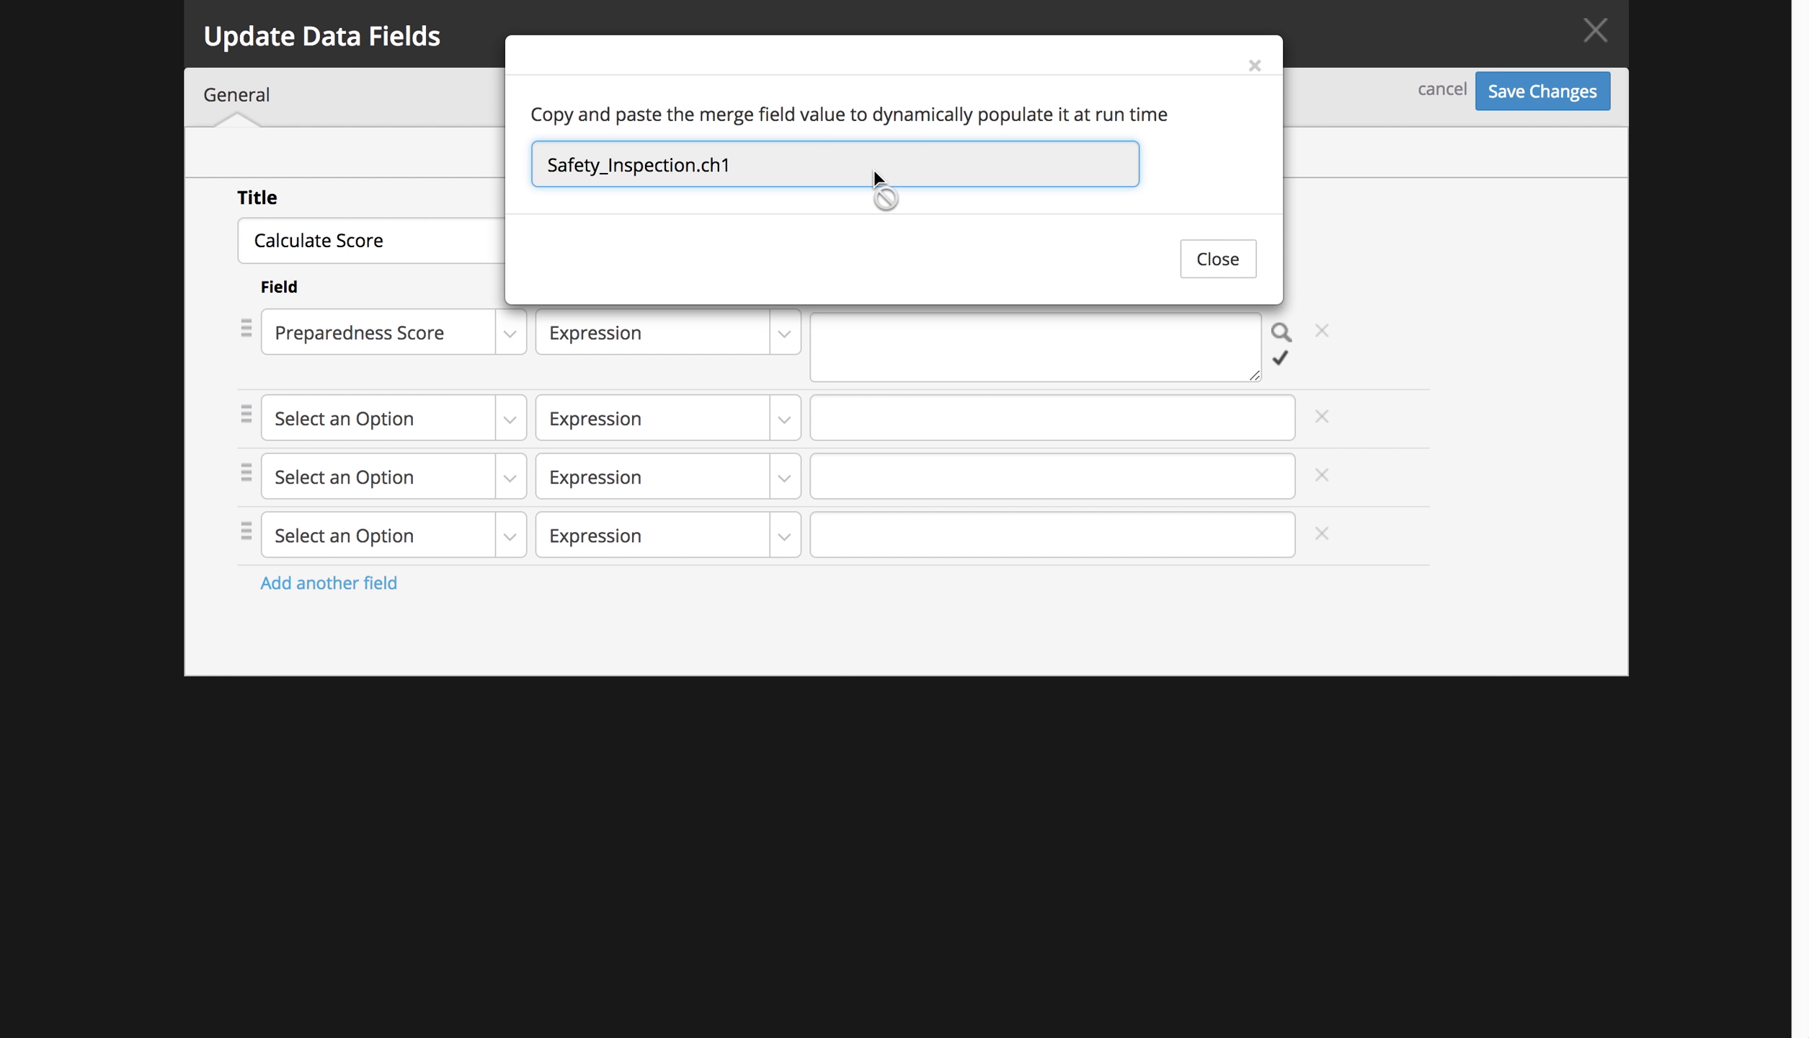
{"action": "left_click", "coordinate": [874, 166]}
{"action": "key", "text": "ctrl+c"}
{"action": "left_click", "coordinate": [1197, 268]}
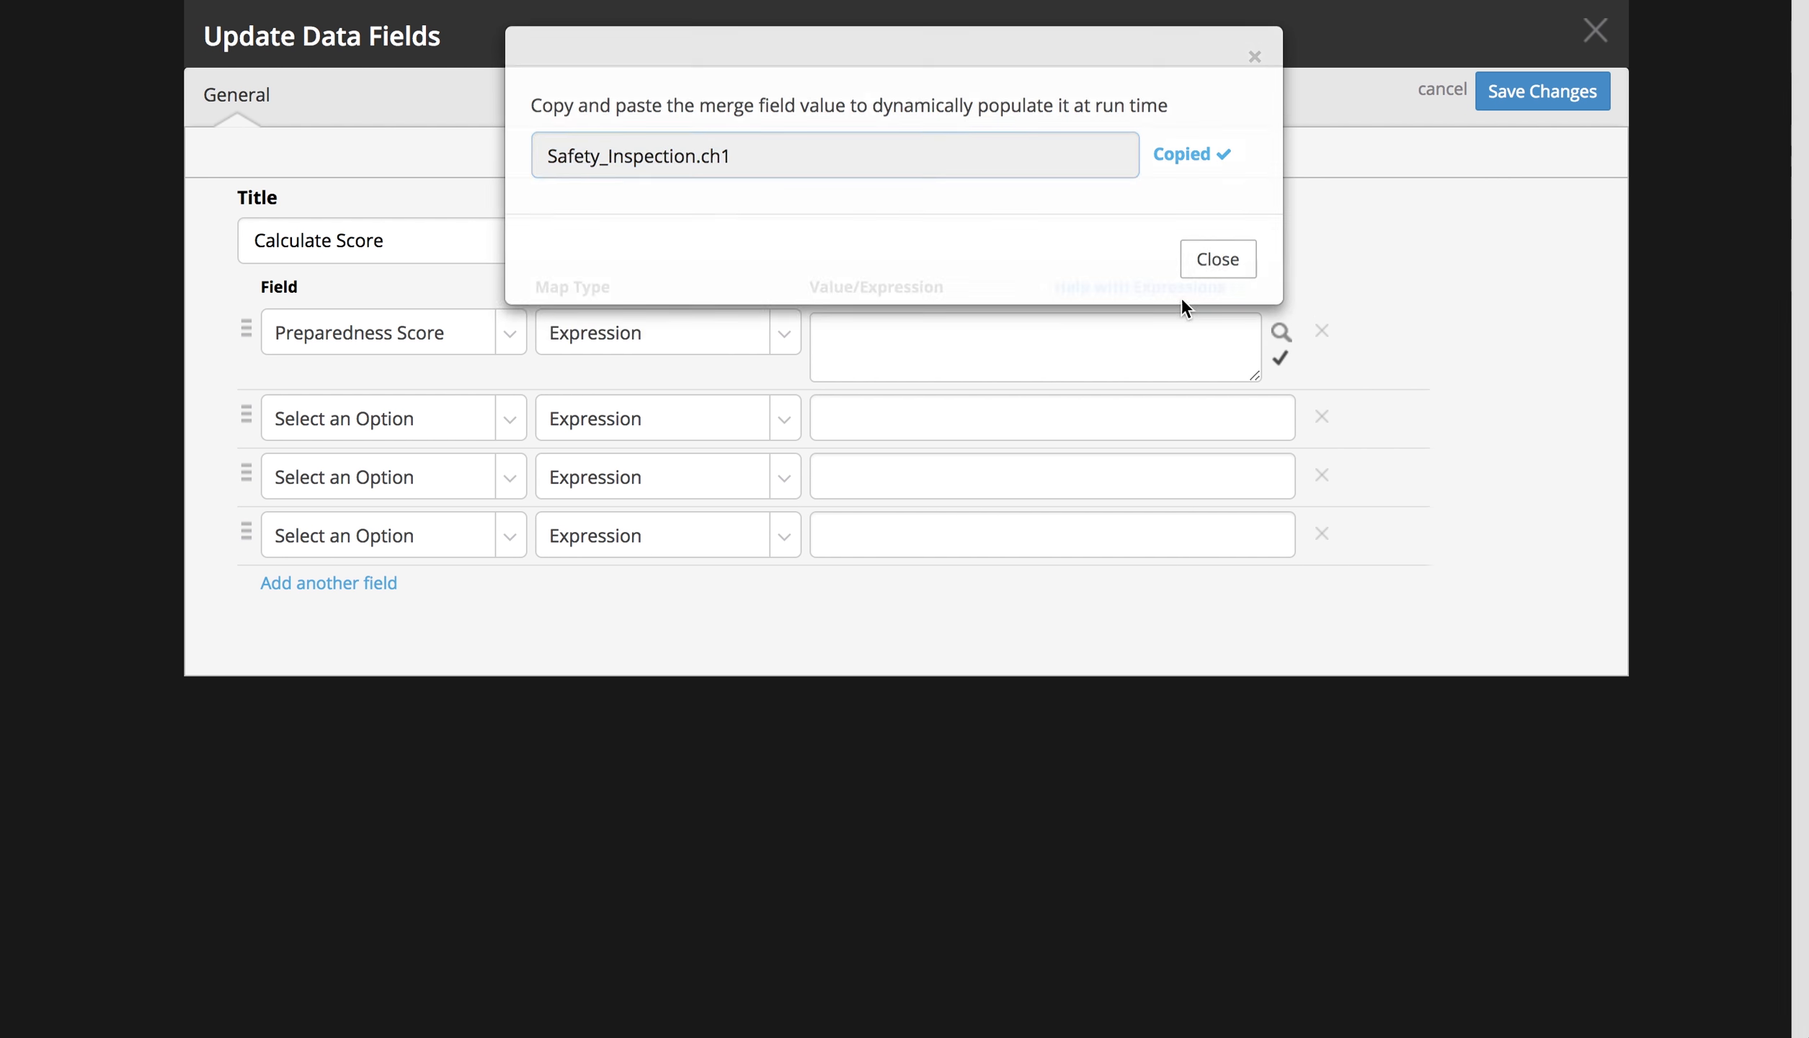
{"action": "left_click", "coordinate": [1042, 325]}
{"action": "key", "text": "ctrl+v"}
{"action": "type", "text": "+"}
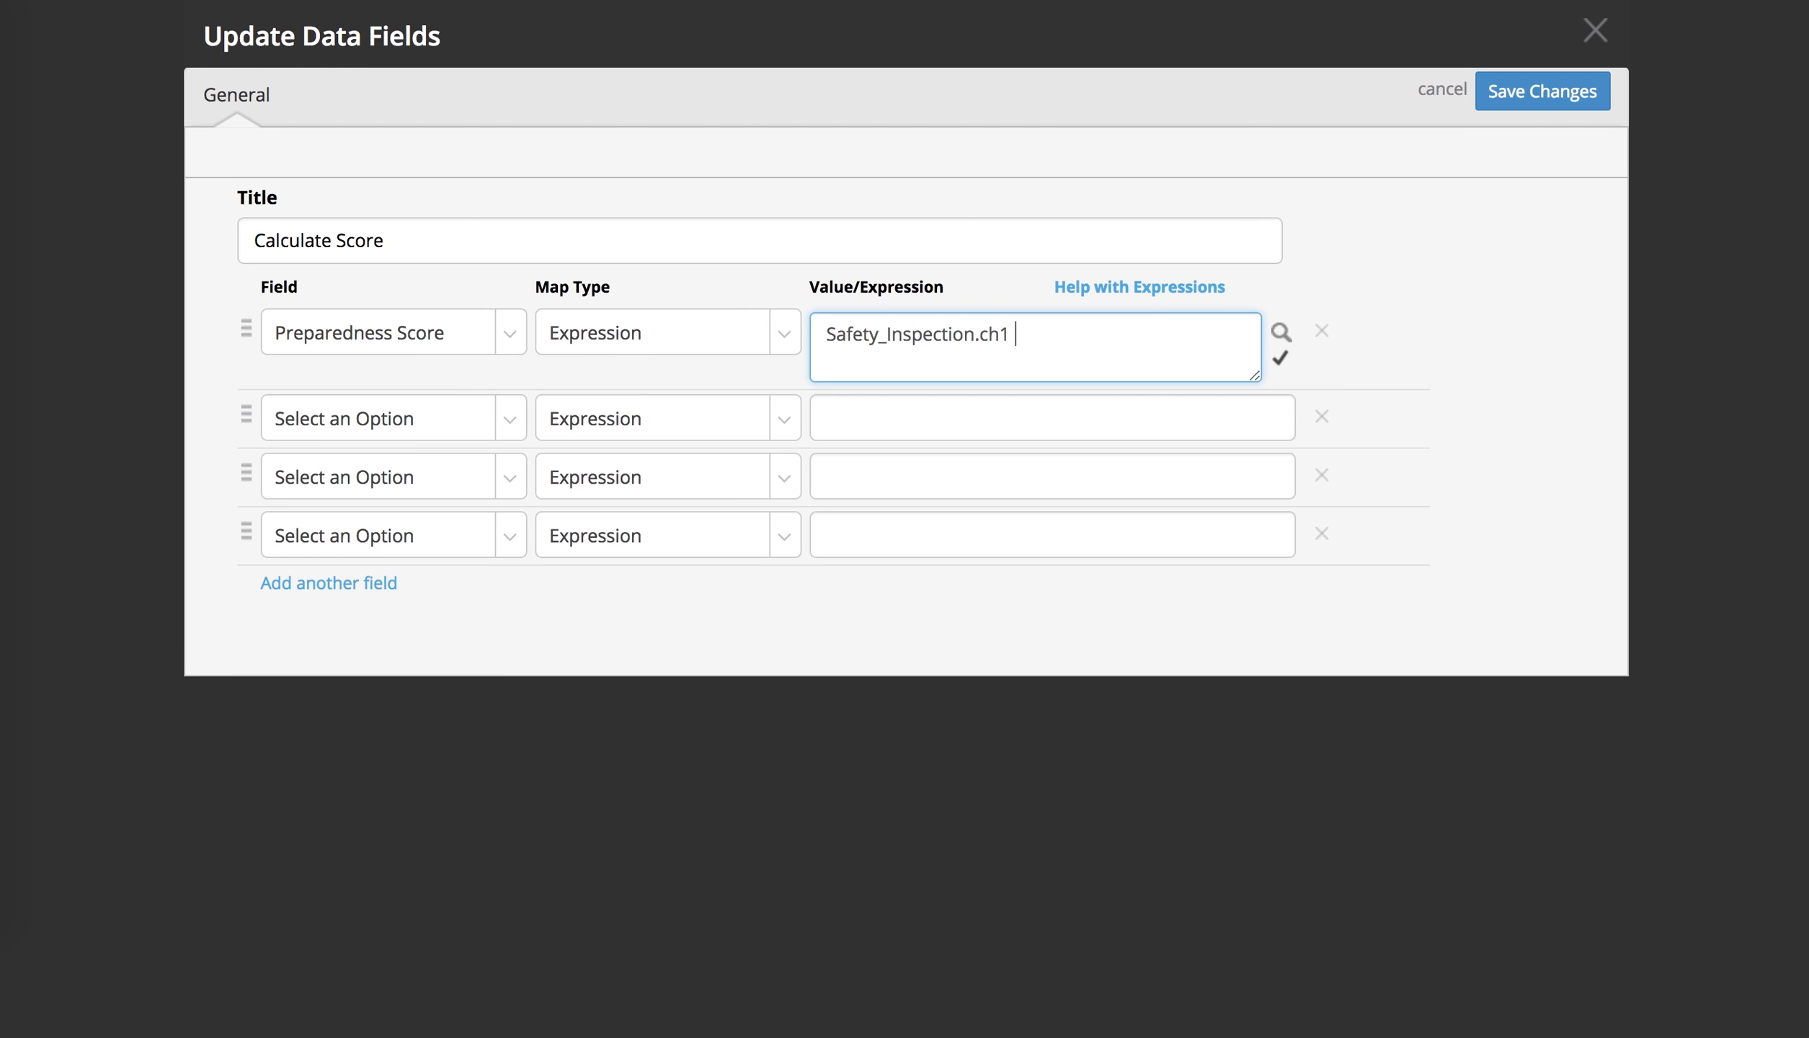
- Add Safety_Inspection.ch2, the merge value of the first aid and CPR certification question, to the Preparedness Score expression
{"action": "left_click", "coordinate": [1282, 333]}
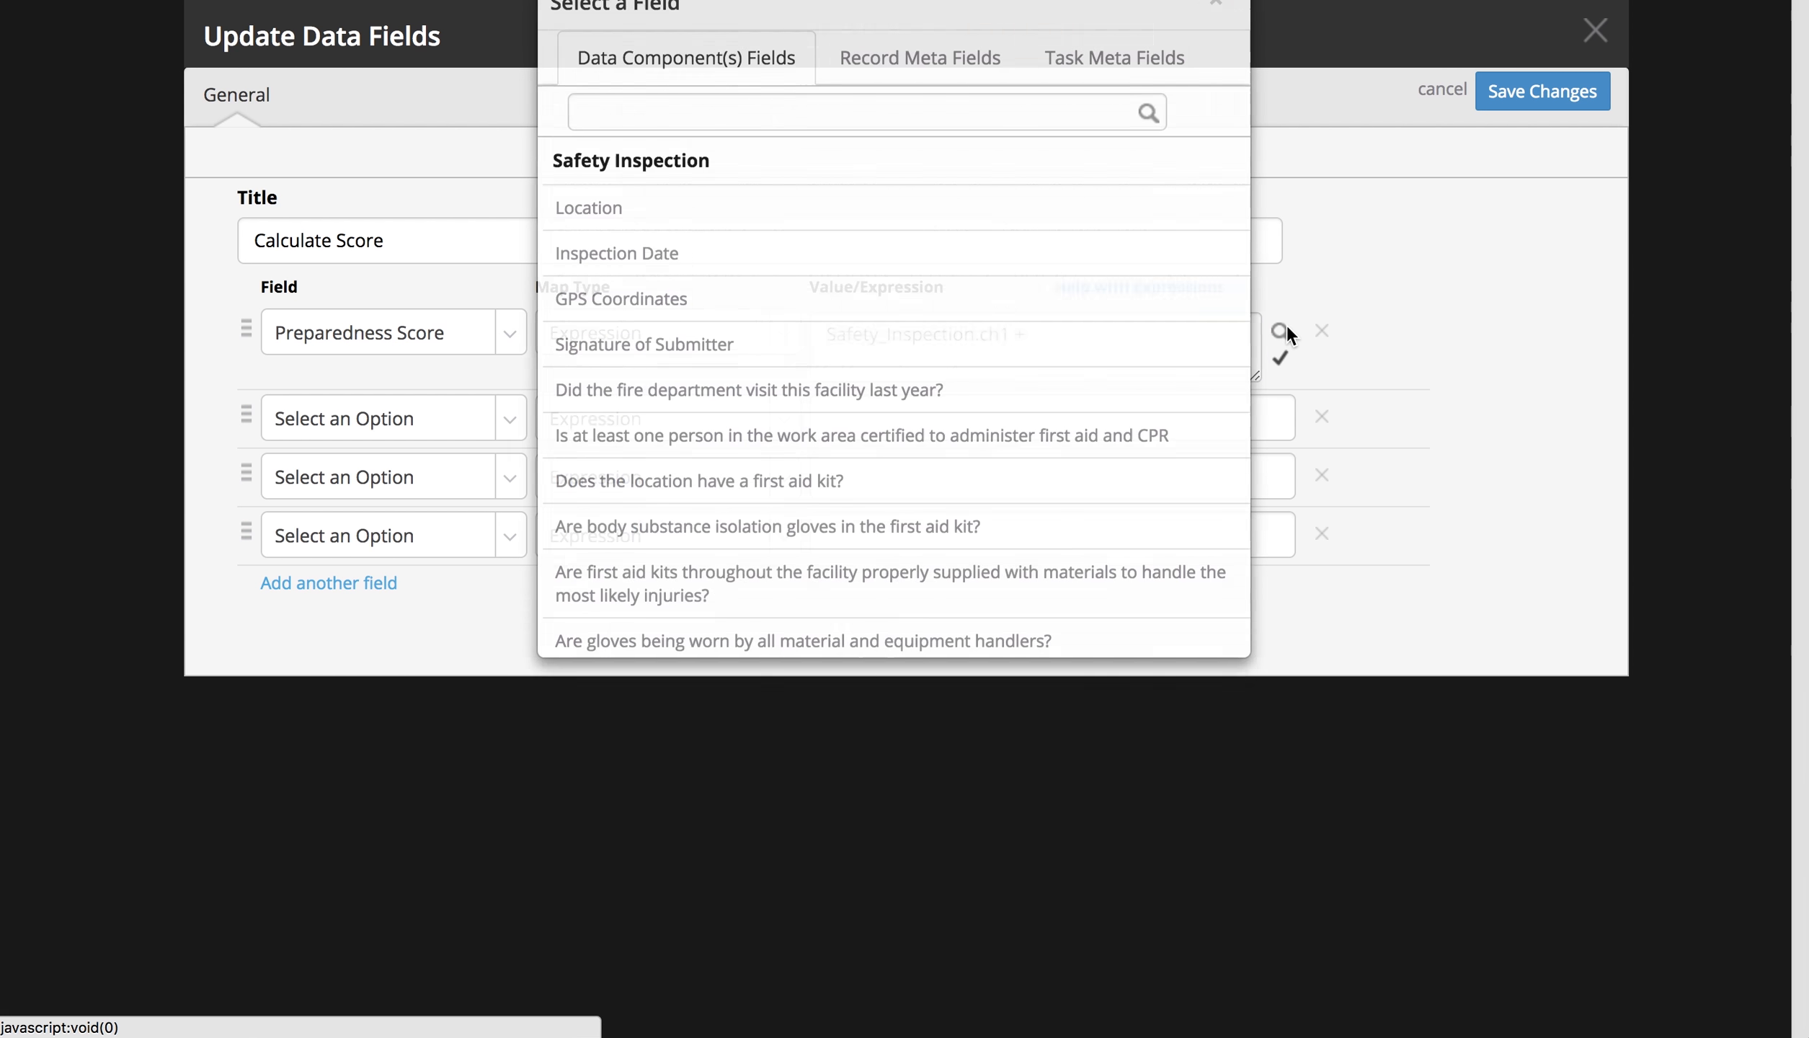
{"action": "left_click", "coordinate": [1087, 497]}
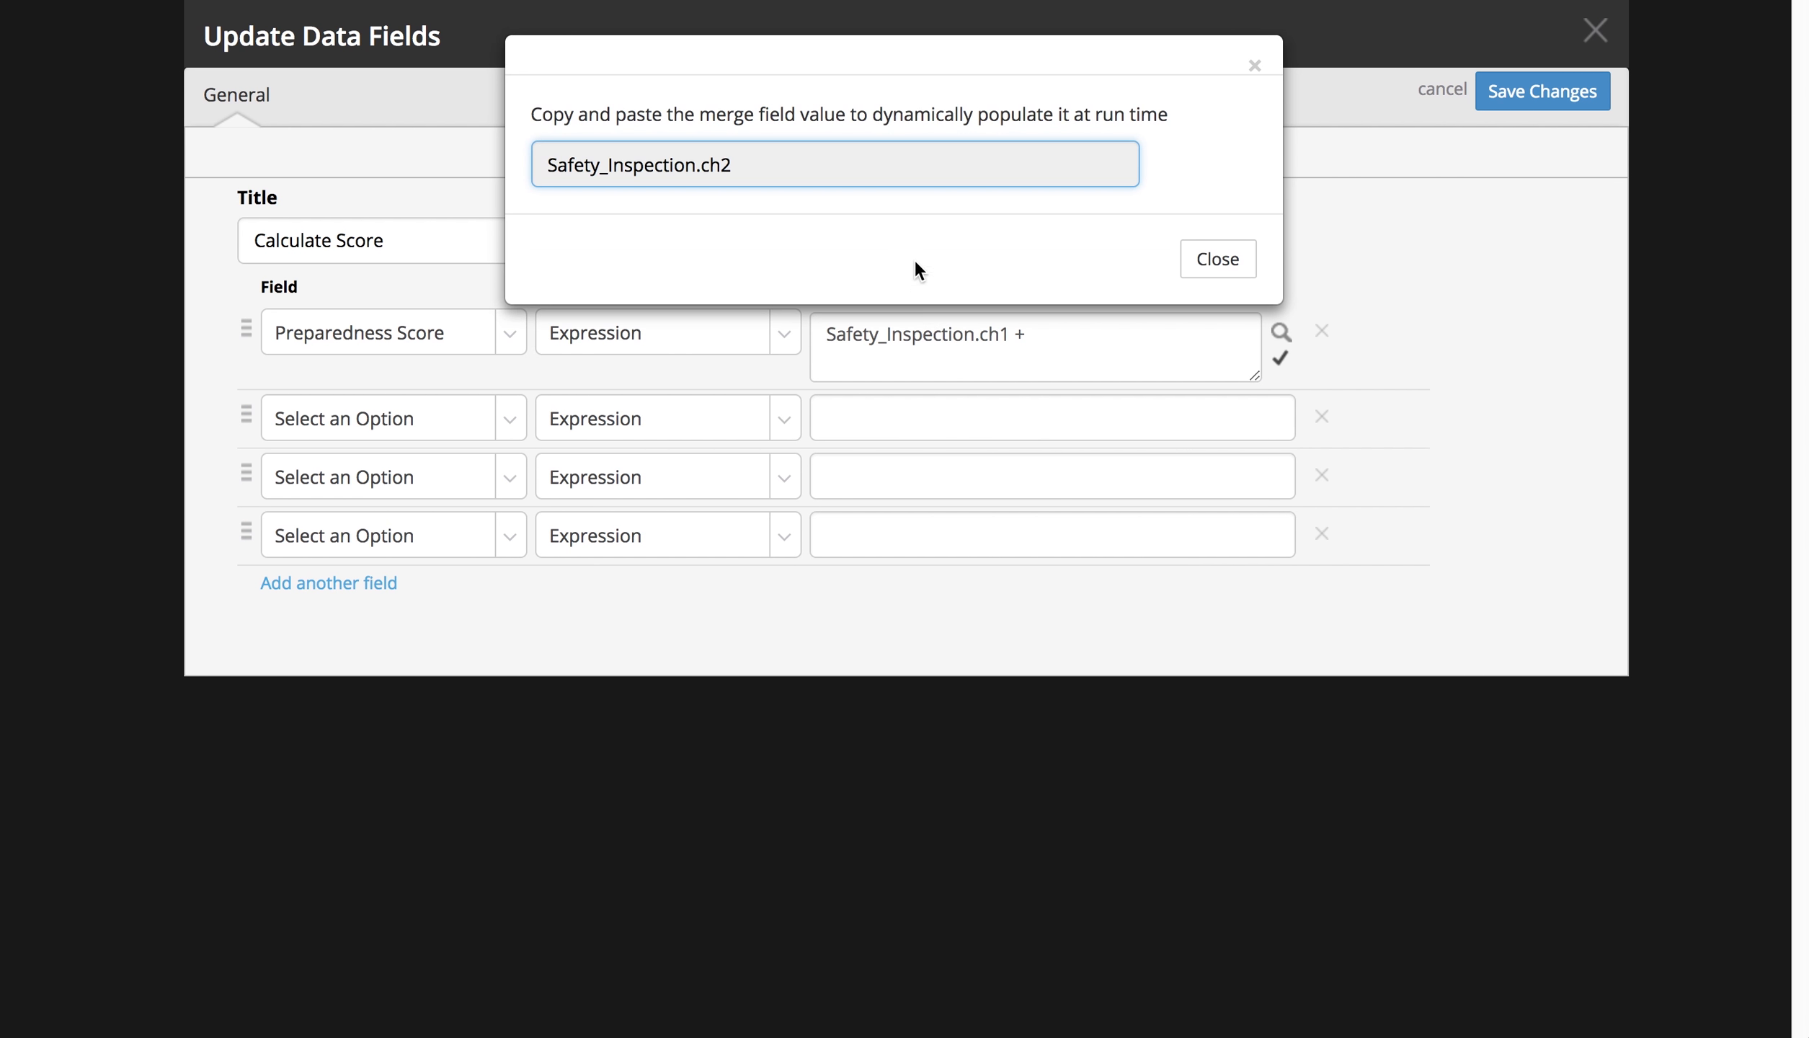
{"action": "left_click", "coordinate": [850, 164]}
{"action": "left_click", "coordinate": [1184, 272]}
{"action": "left_click", "coordinate": [1110, 334]}
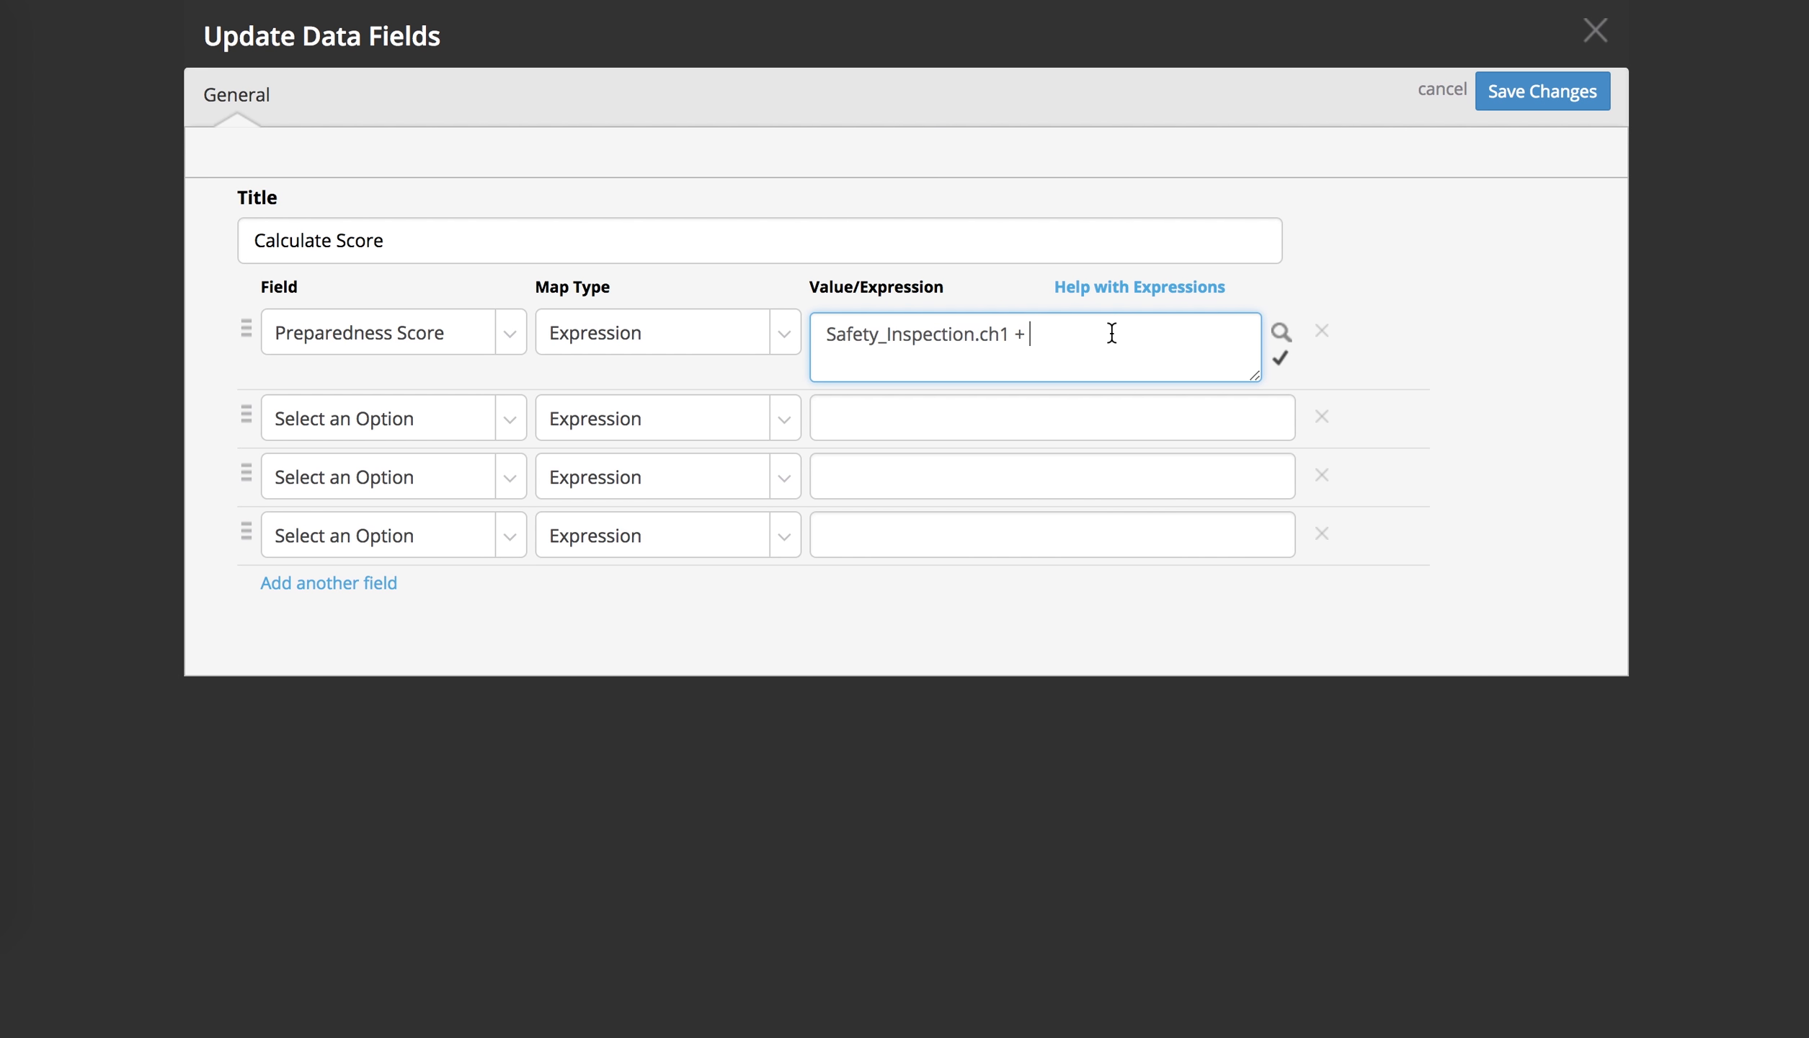
{"action": "key", "text": "super+v"}
- Extend the Preparedness Score expression with + Safety_Inspection.ch3, the merge value of the question whether the location has a first aid kit
{"action": "left_click", "coordinate": [1281, 332]}
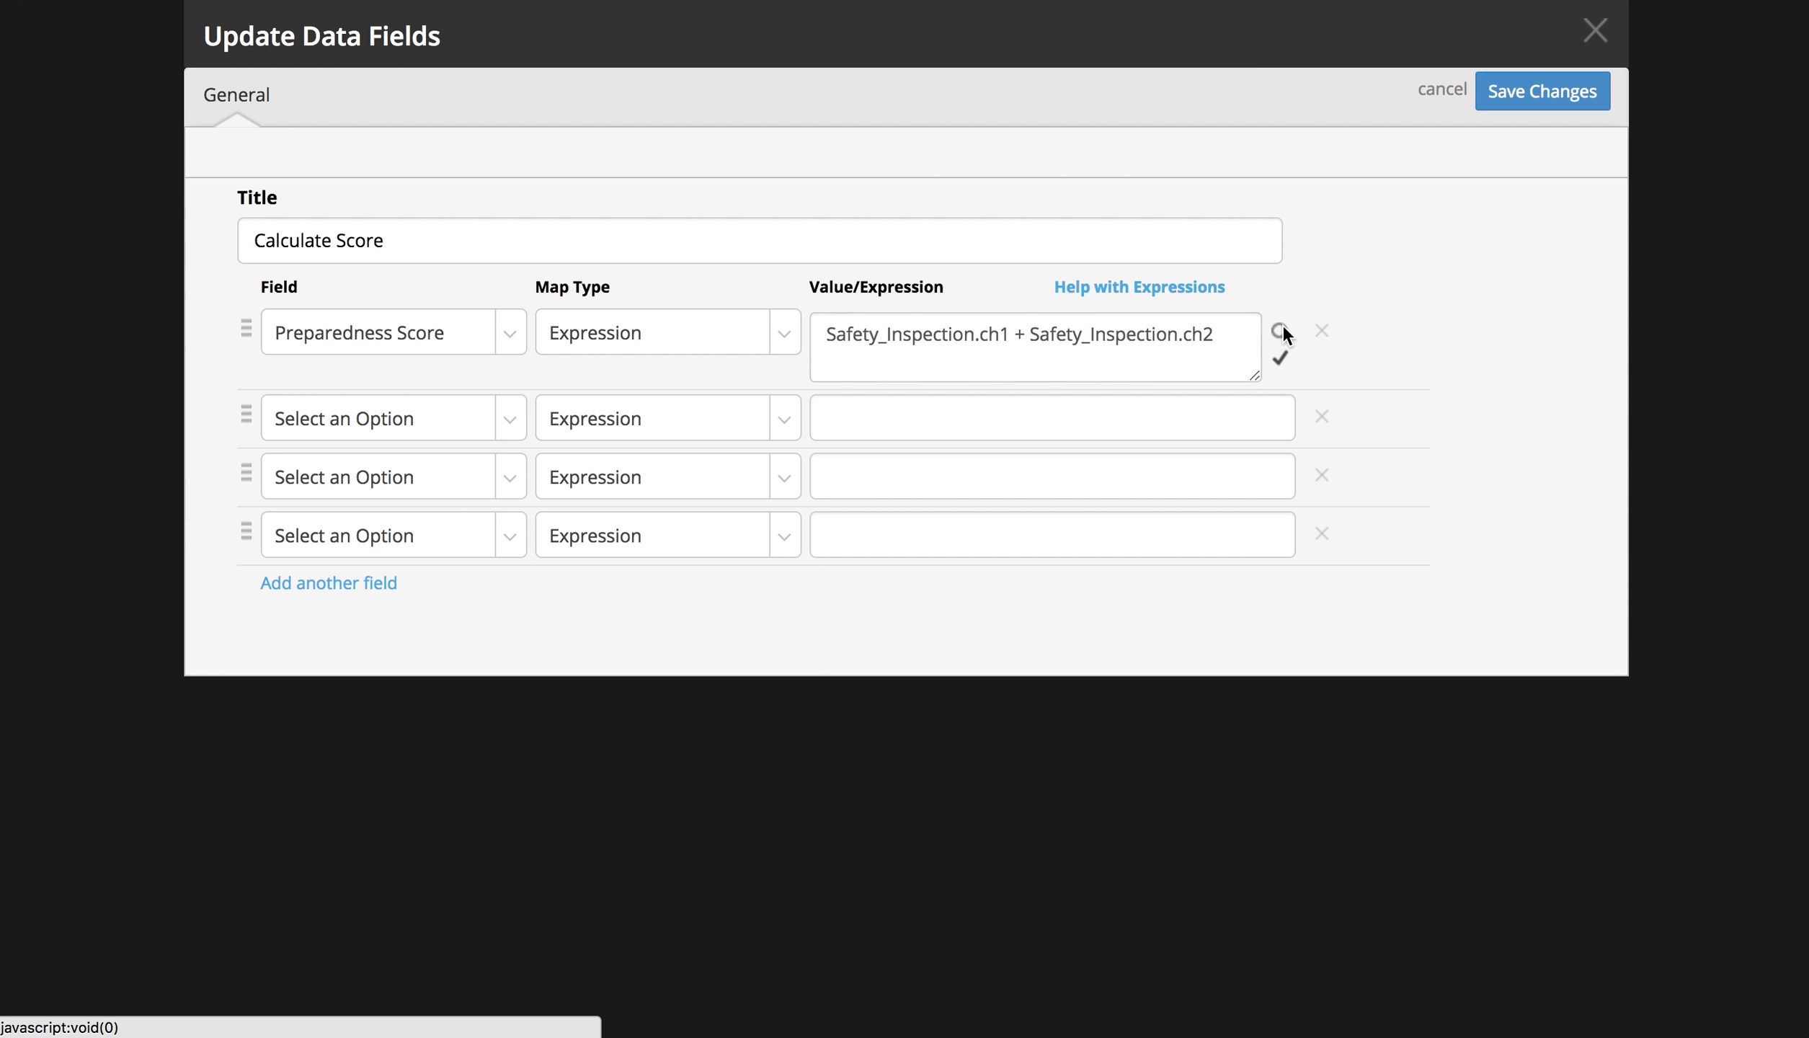
{"action": "left_click", "coordinate": [1112, 542]}
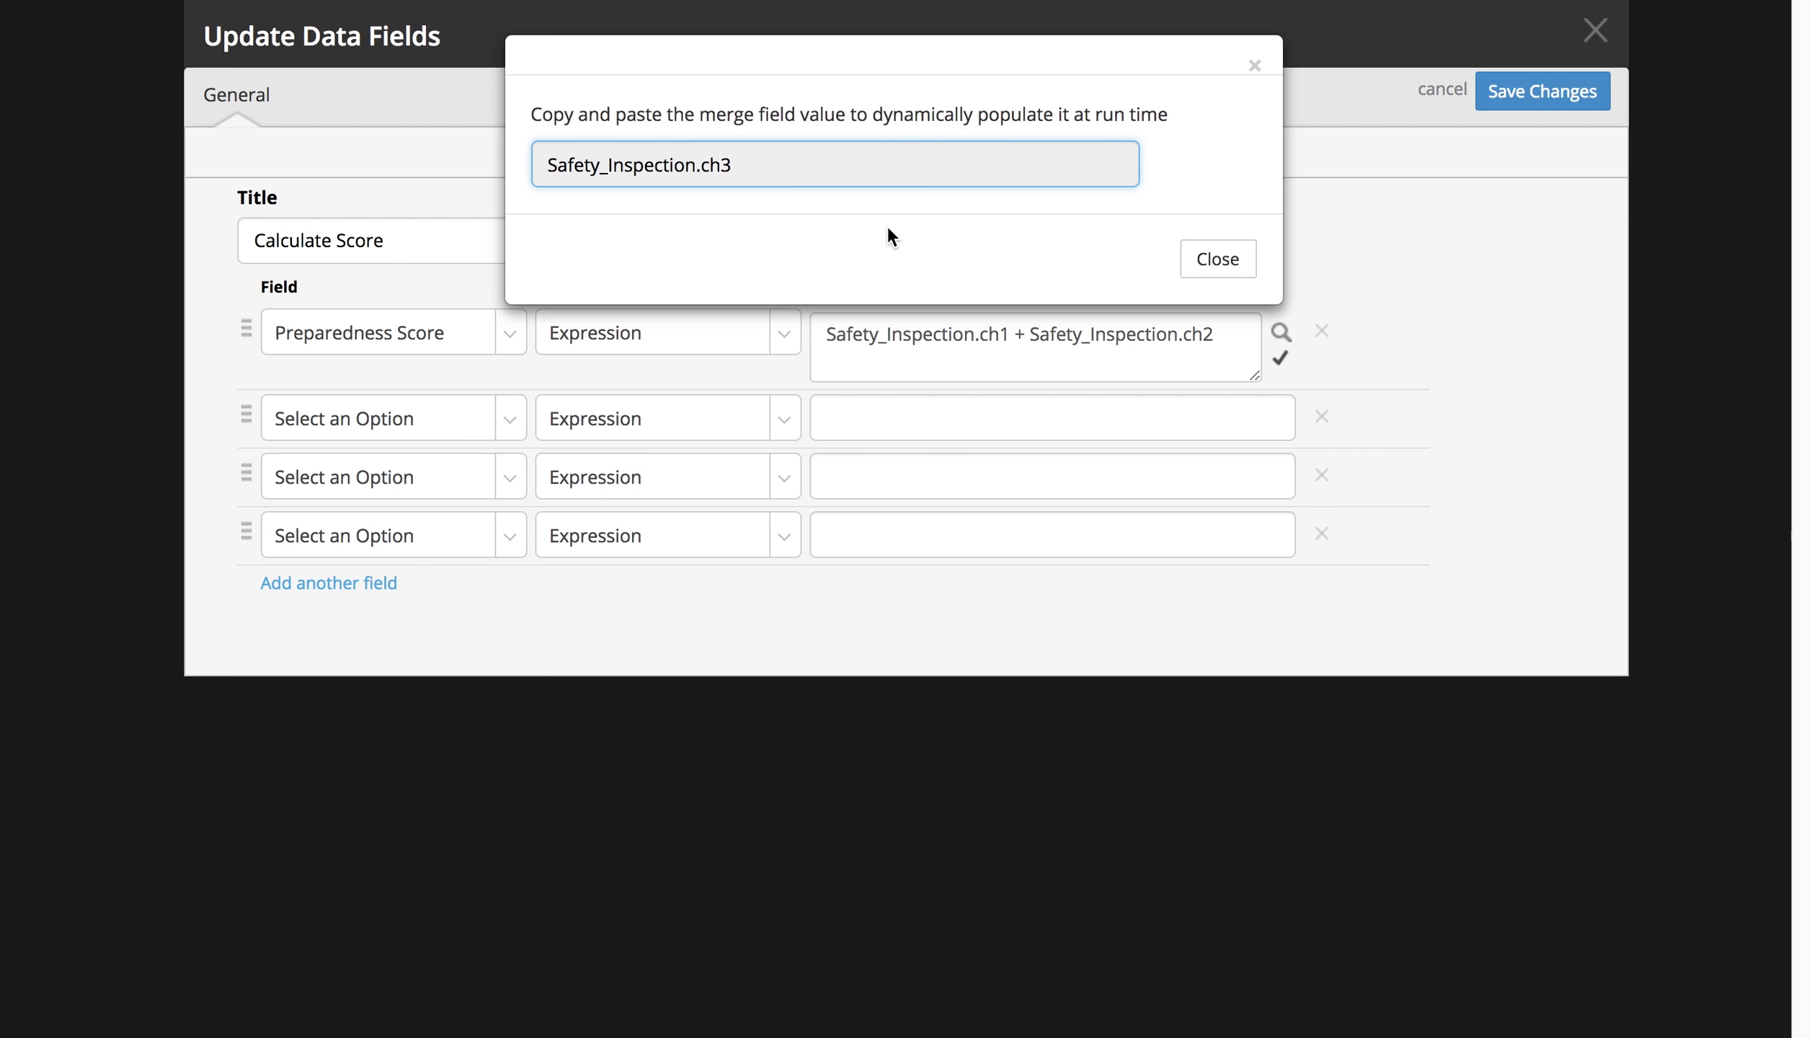
{"action": "left_click", "coordinate": [868, 161]}
{"action": "left_click", "coordinate": [1217, 268]}
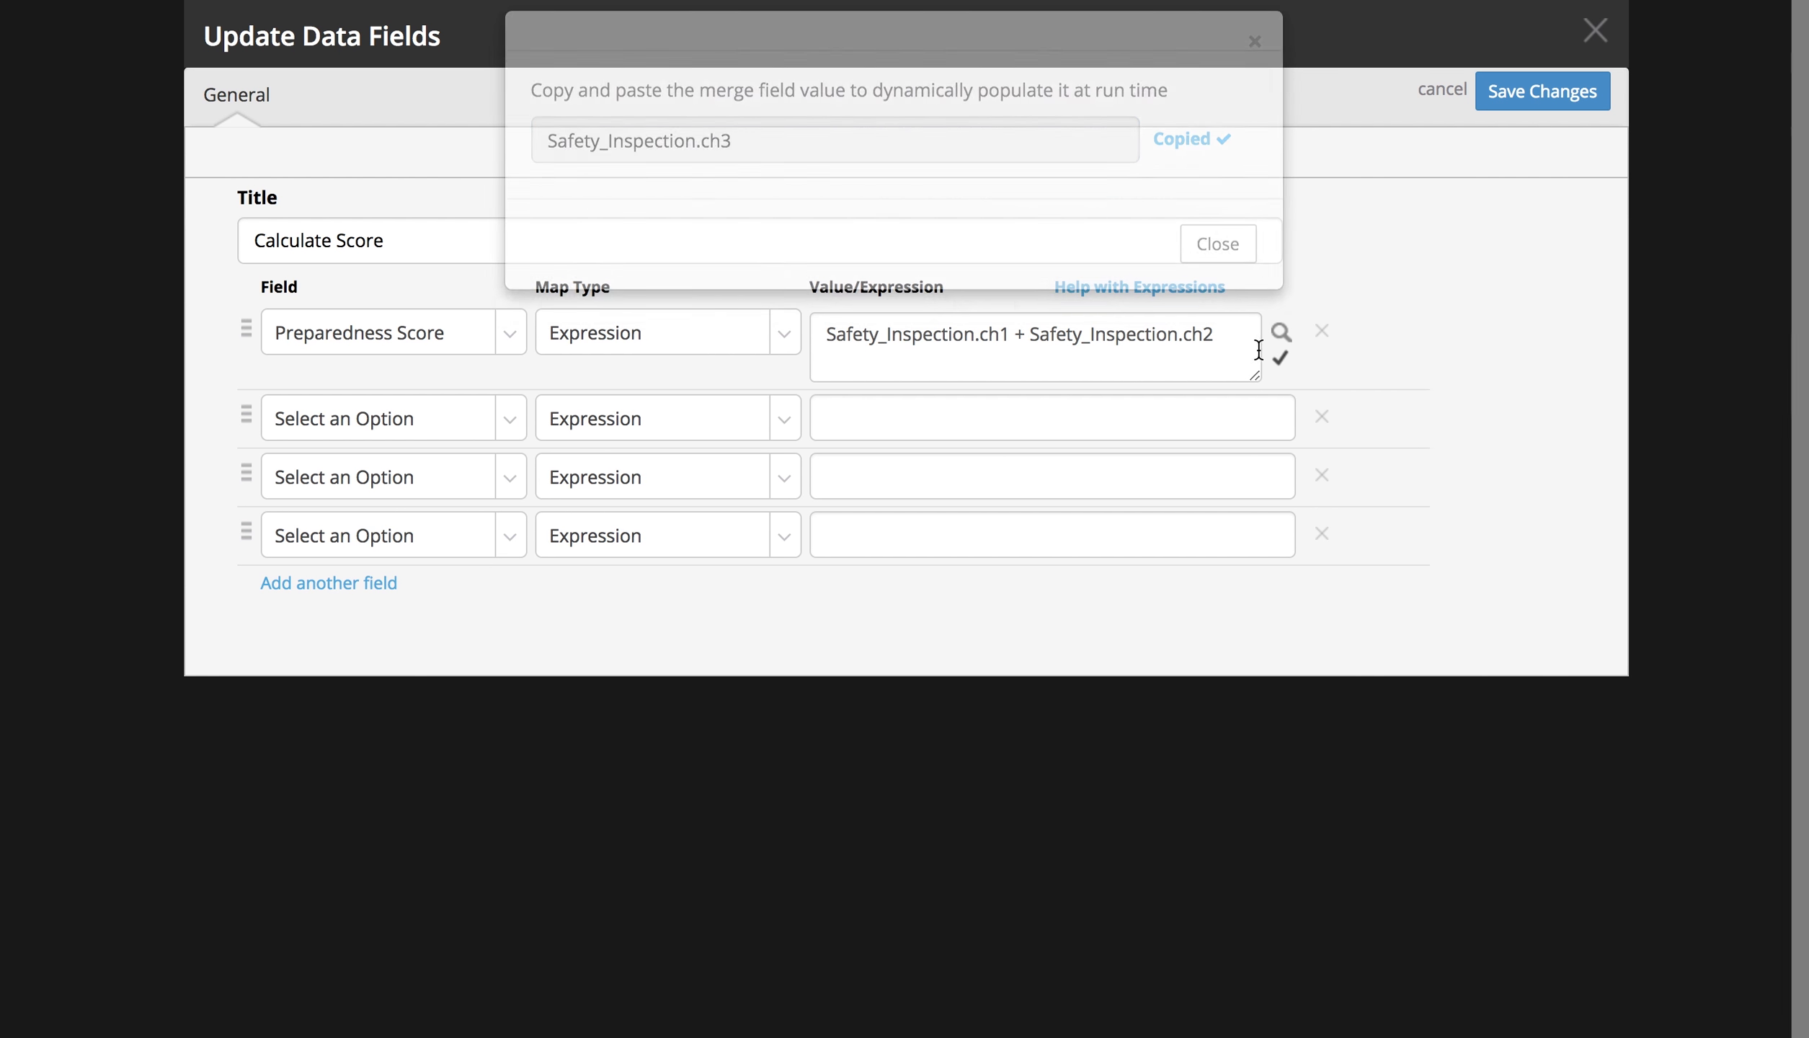
{"action": "left_click", "coordinate": [1232, 333]}
{"action": "key", "text": "ctrl+v"}
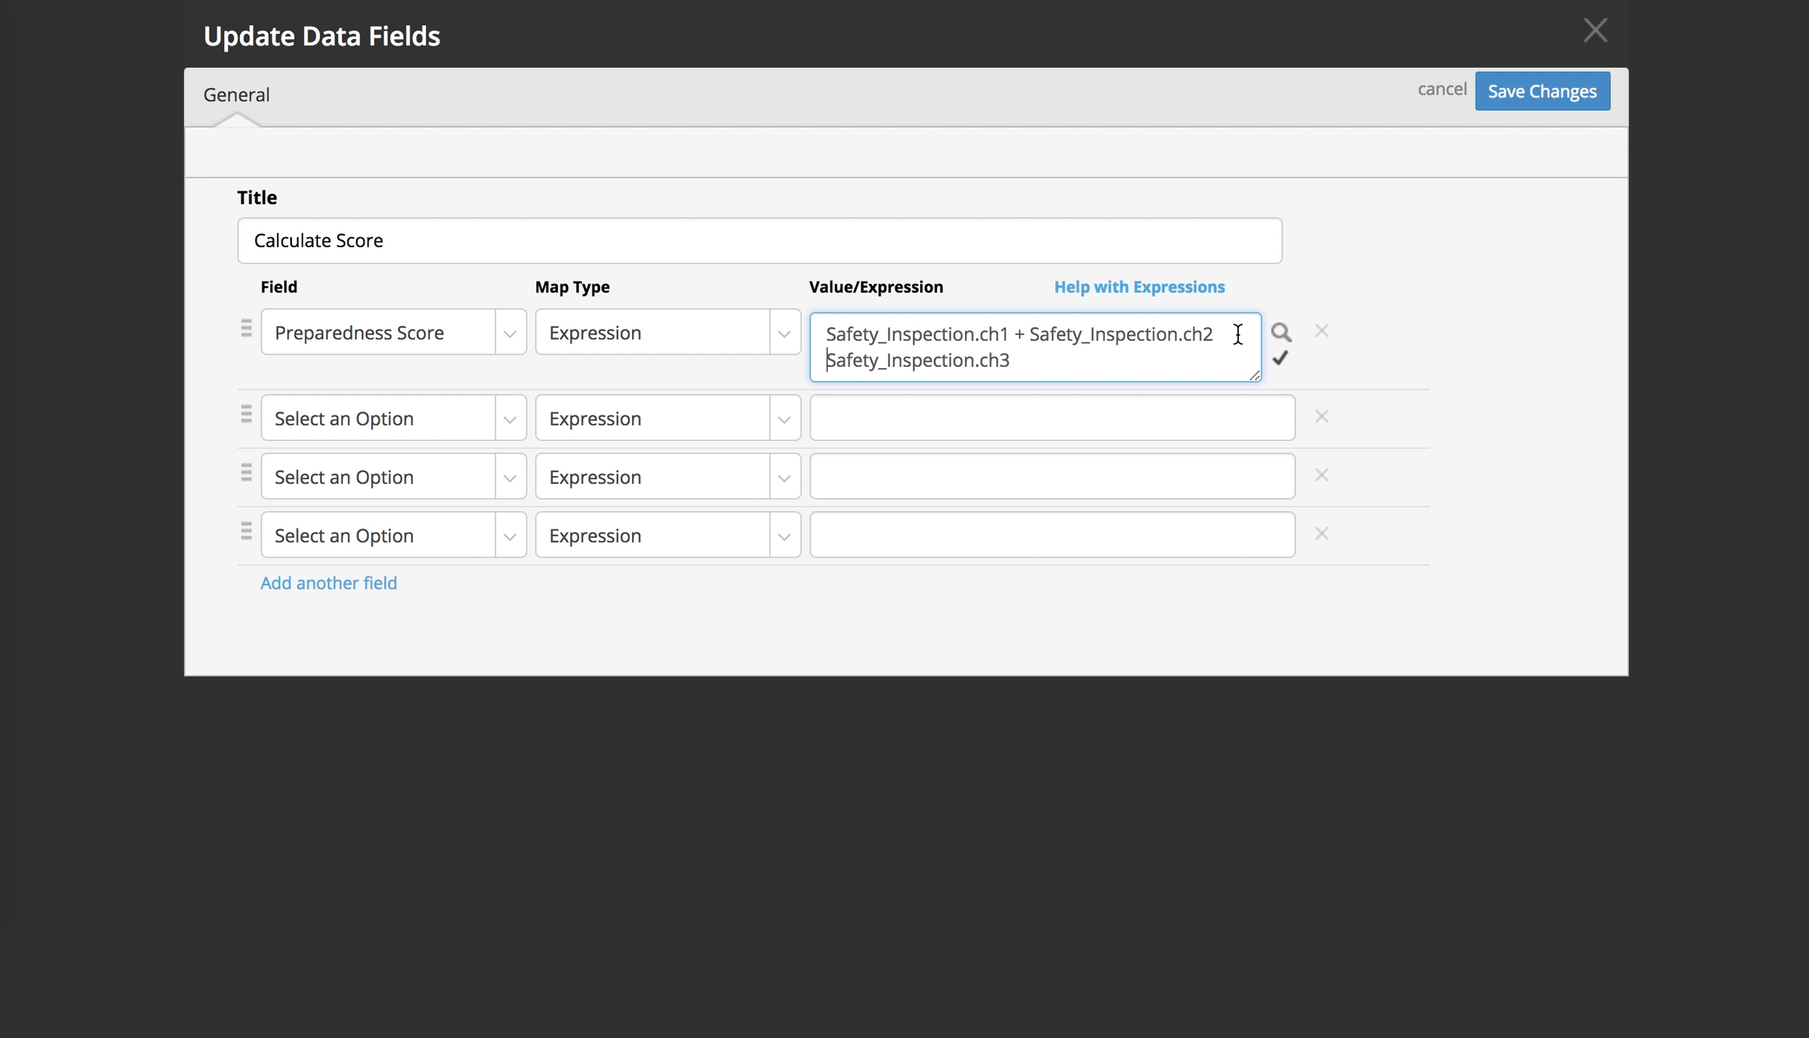
{"action": "left_click", "coordinate": [1163, 367]}
- Set the fields of the three remaining rows to PPE Score, Total Score and Percentage Score, and save the Calculate Score step
{"action": "left_click", "coordinate": [467, 421]}
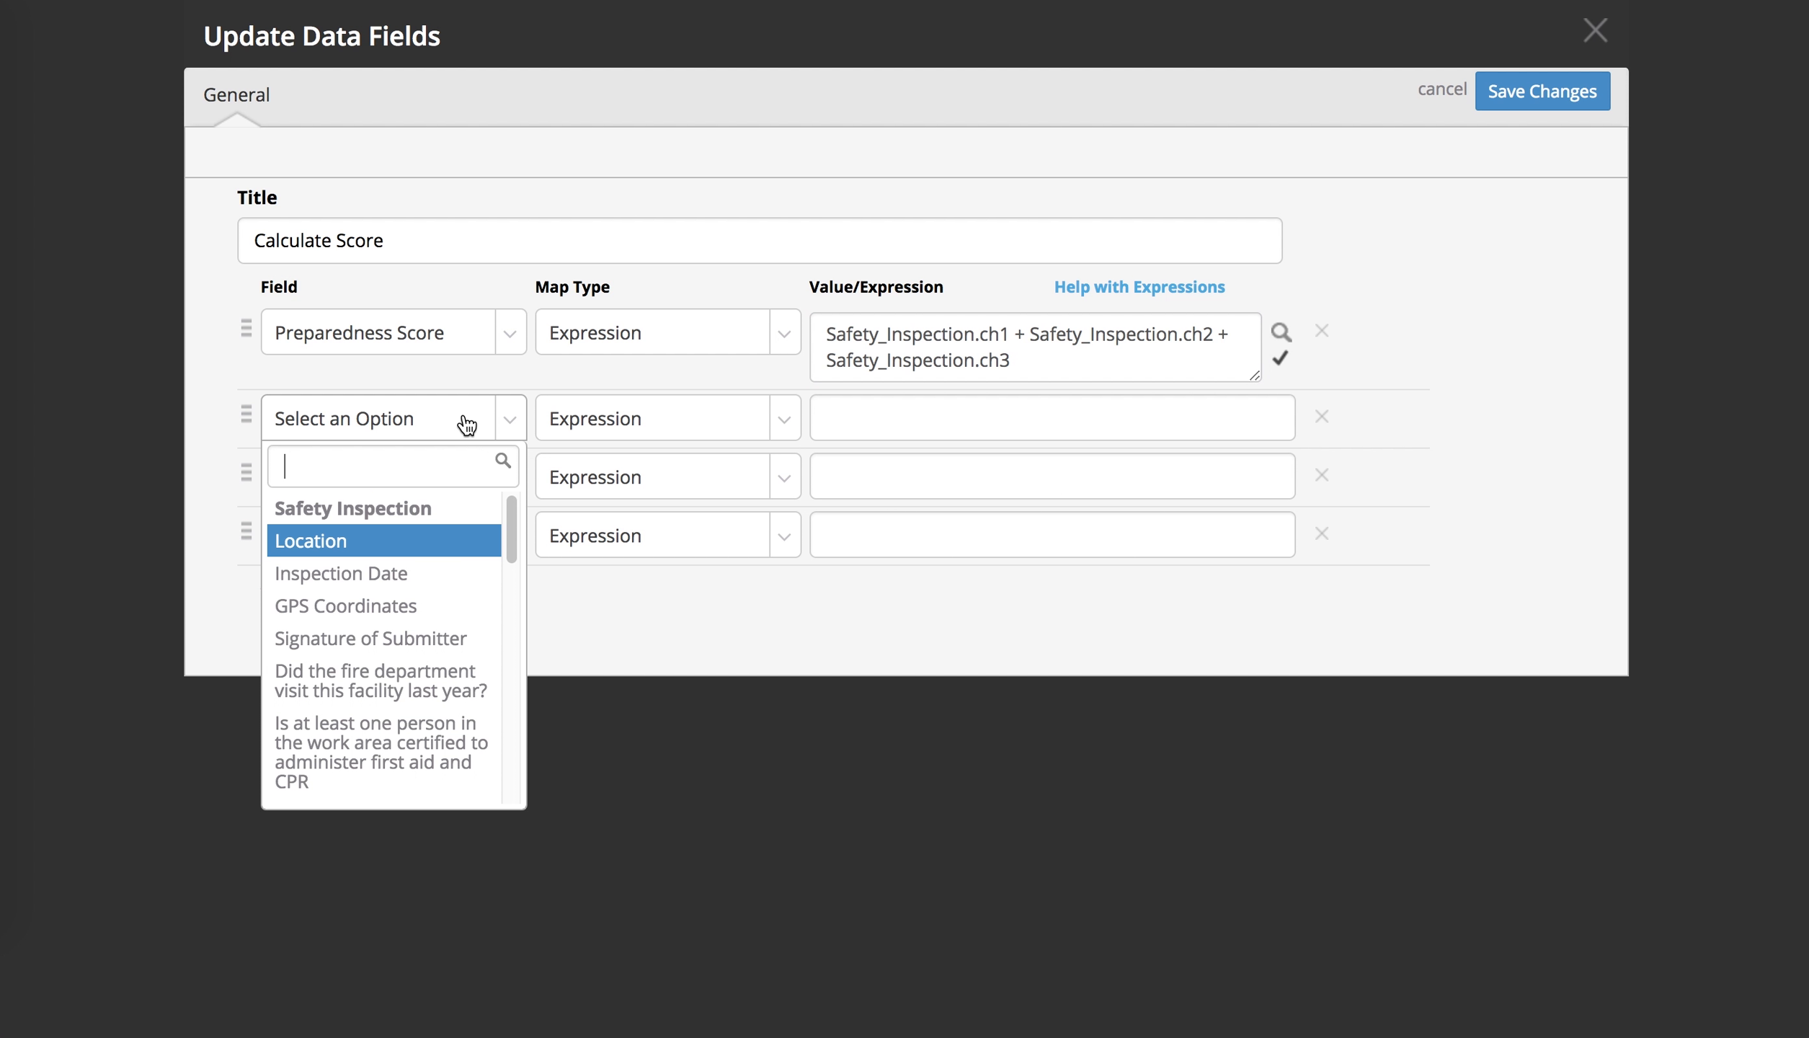
{"action": "scroll", "coordinate": [429, 702], "scroll_direction": "down", "scroll_amount": 10}
{"action": "left_click", "coordinate": [427, 727]}
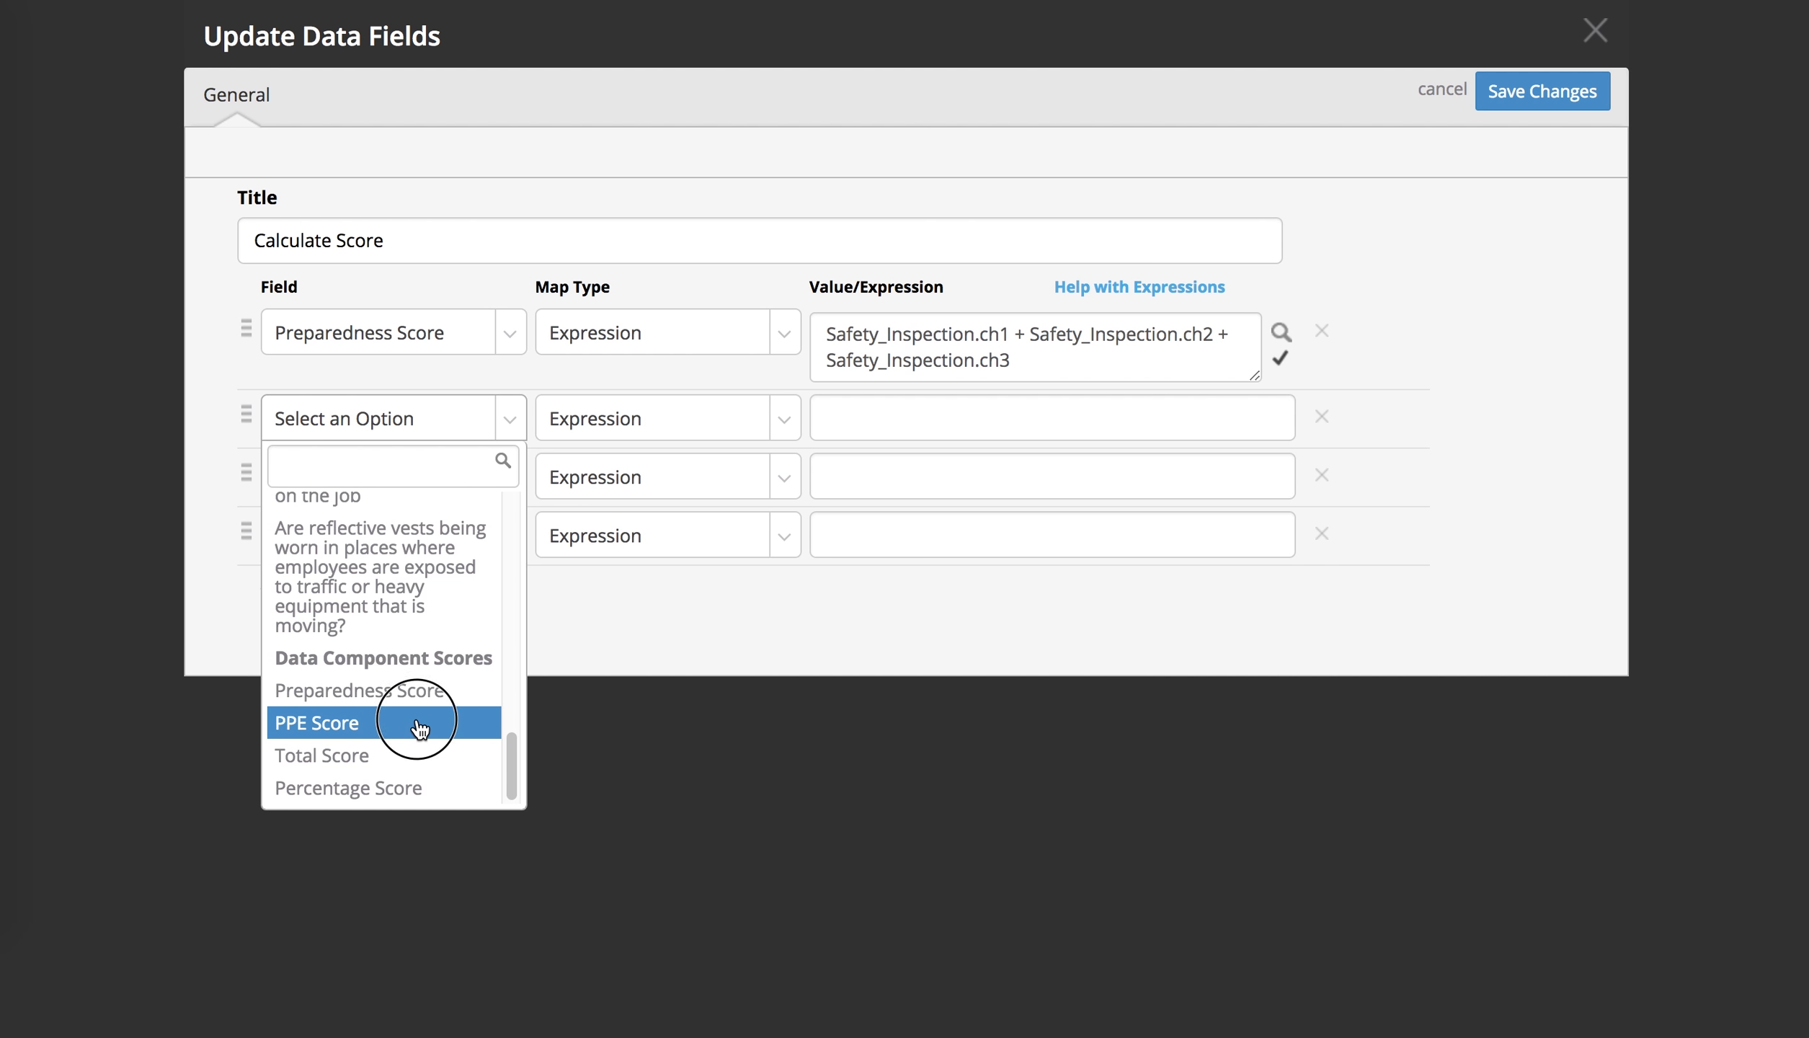
{"action": "left_click", "coordinate": [443, 517]}
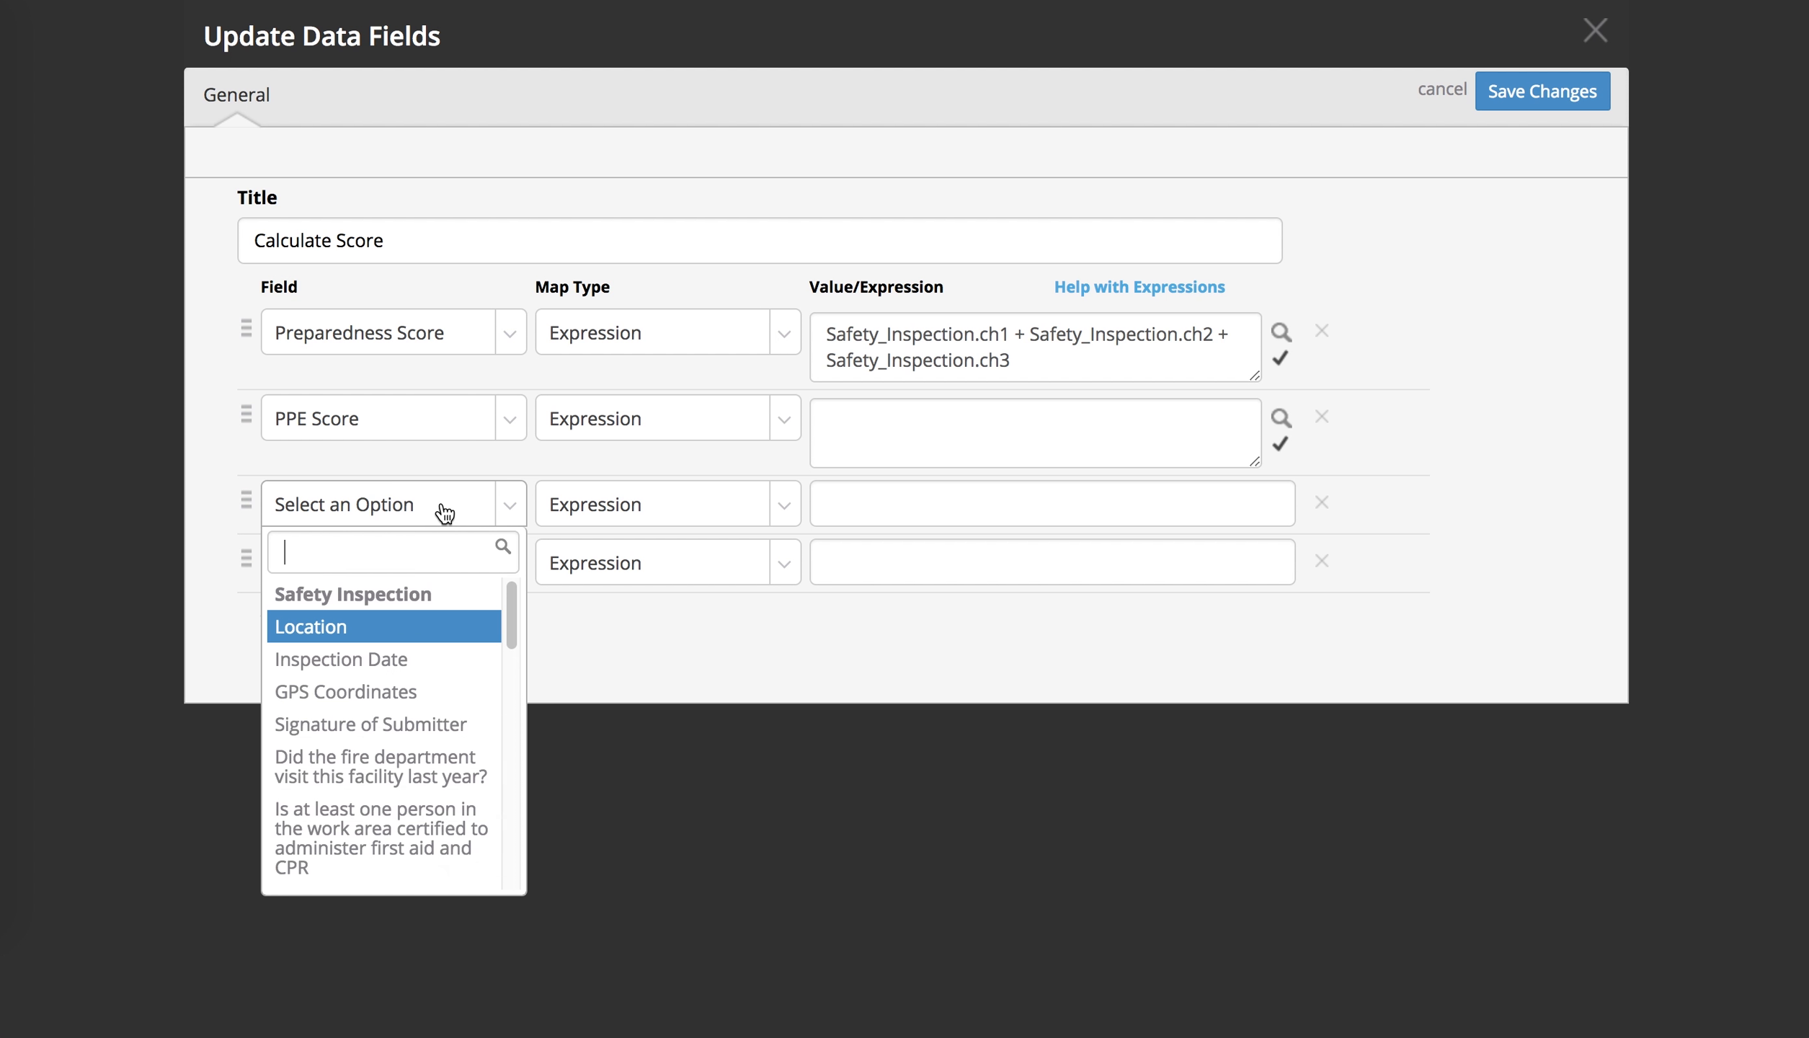
{"action": "scroll", "coordinate": [436, 735], "scroll_direction": "down", "scroll_amount": 10}
{"action": "left_click", "coordinate": [424, 840]}
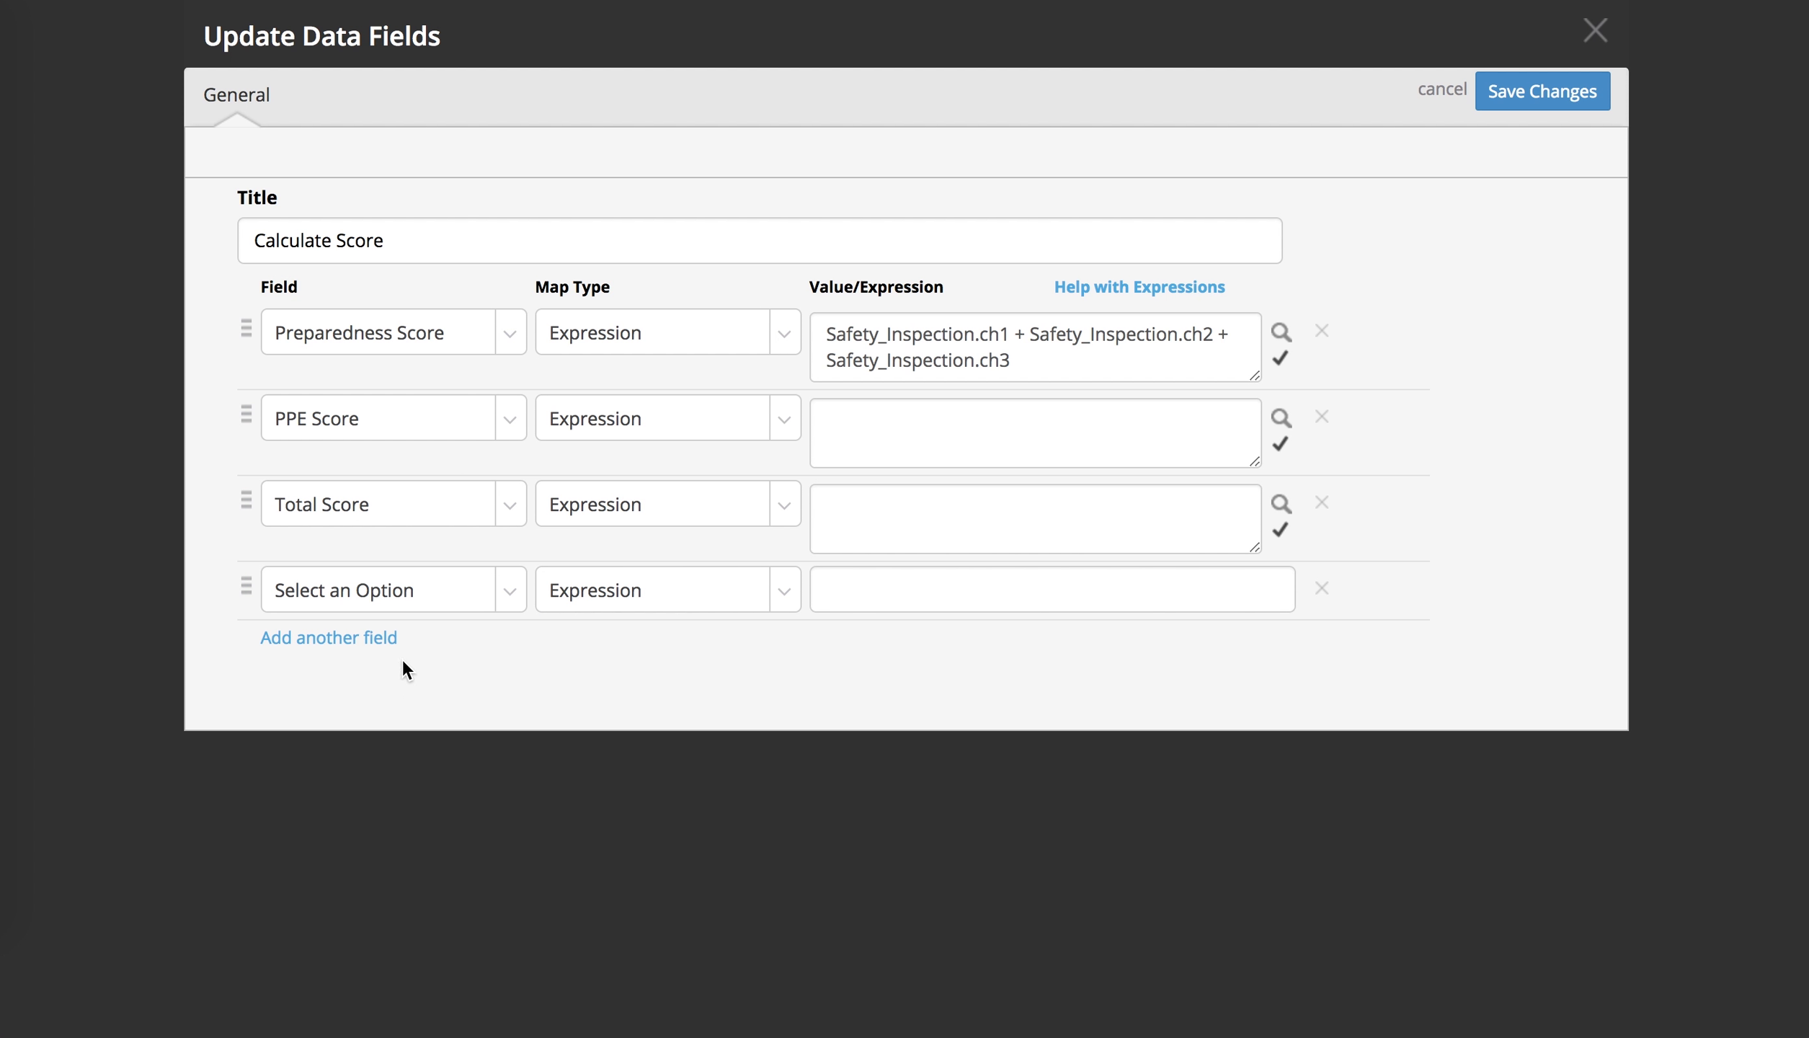
{"action": "left_click", "coordinate": [415, 587]}
{"action": "scroll", "coordinate": [393, 912], "scroll_direction": "down", "scroll_amount": 5}
{"action": "scroll", "coordinate": [393, 911], "scroll_direction": "down", "scroll_amount": 3}
{"action": "left_click", "coordinate": [396, 953]}
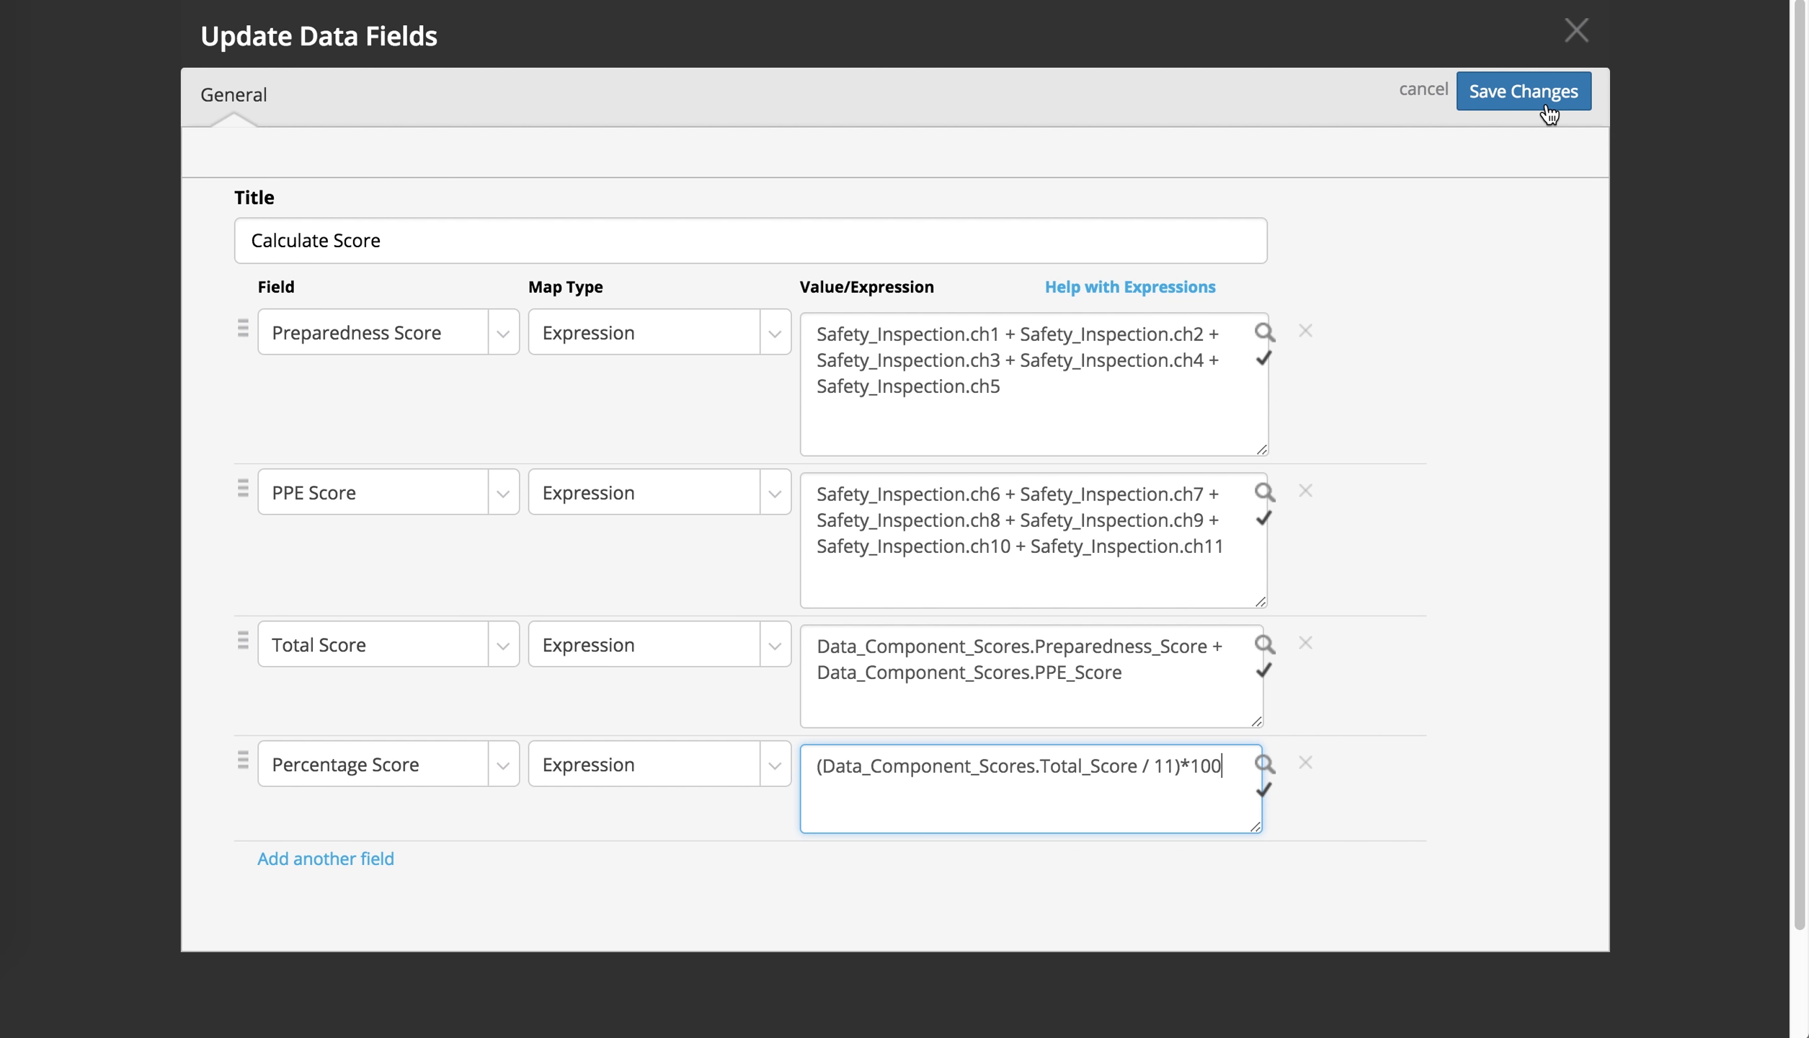
{"action": "left_click", "coordinate": [1549, 114]}
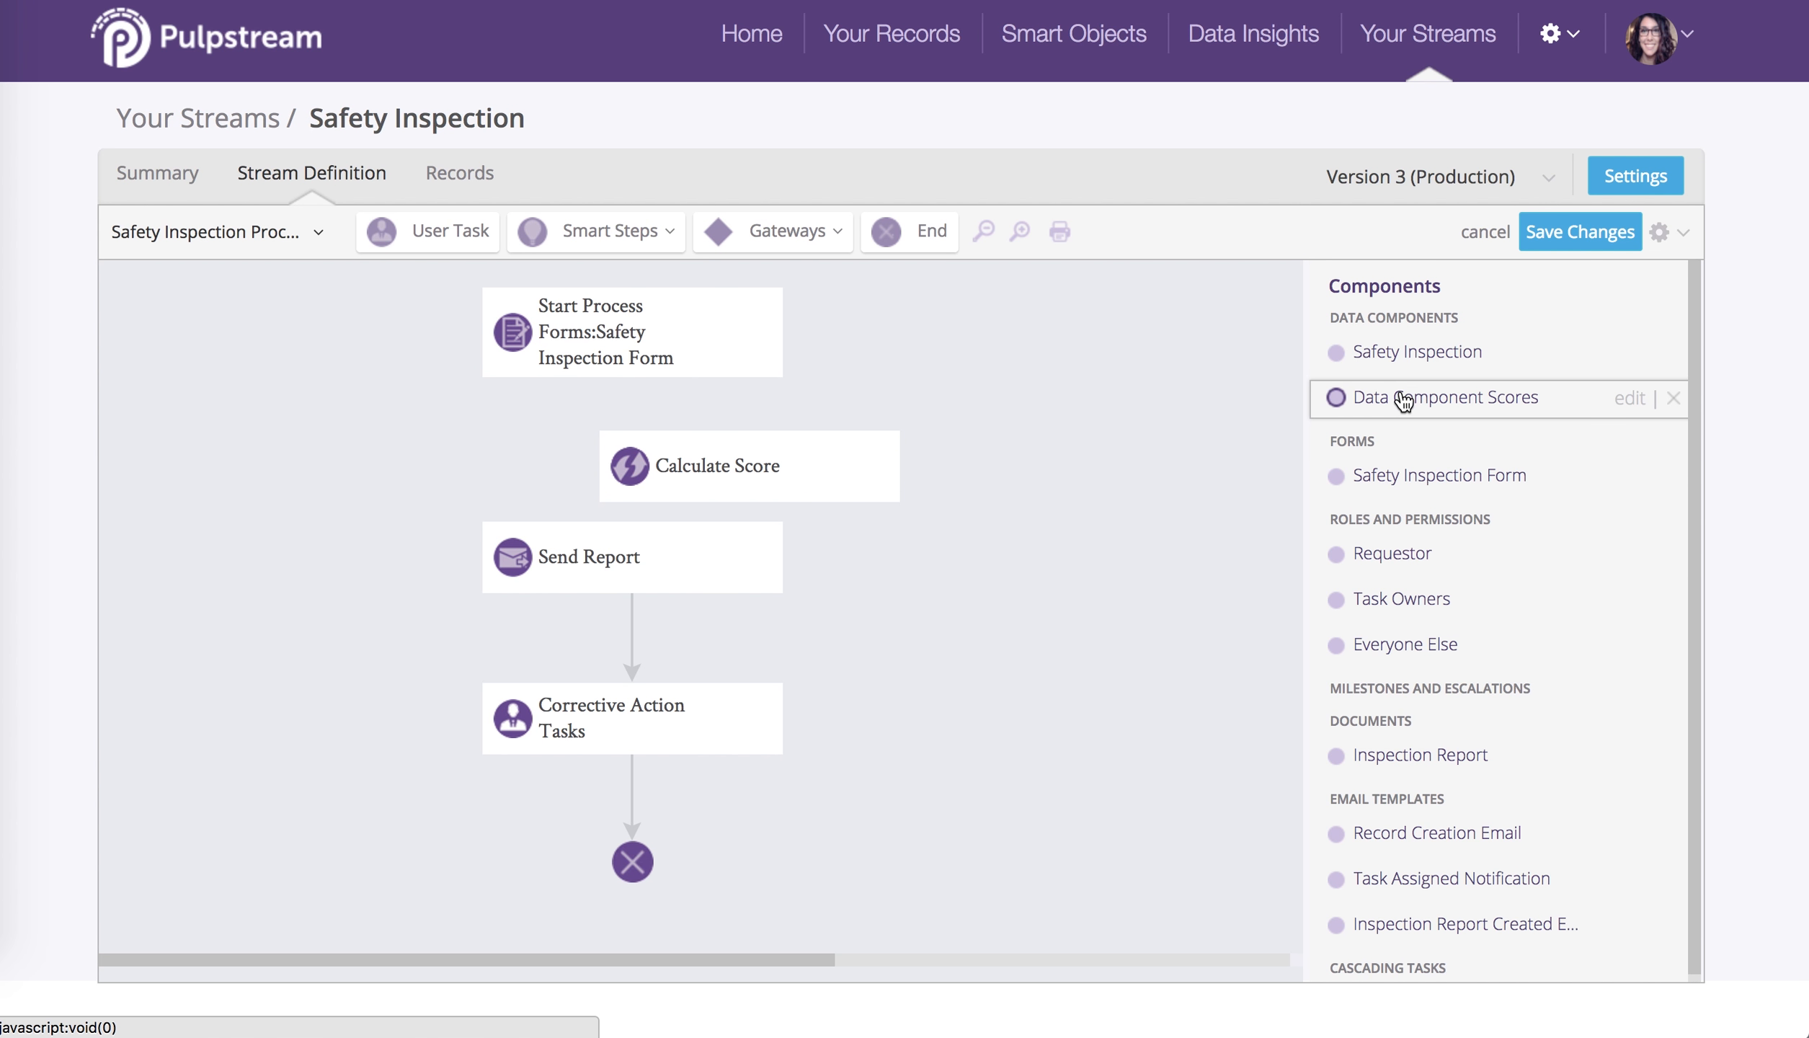
- Align Calculate Score between the start step and Send Report, connect the three in order and save the stream
{"action": "left_click_drag", "start_coordinate": [753, 454], "coordinate": [638, 454]}
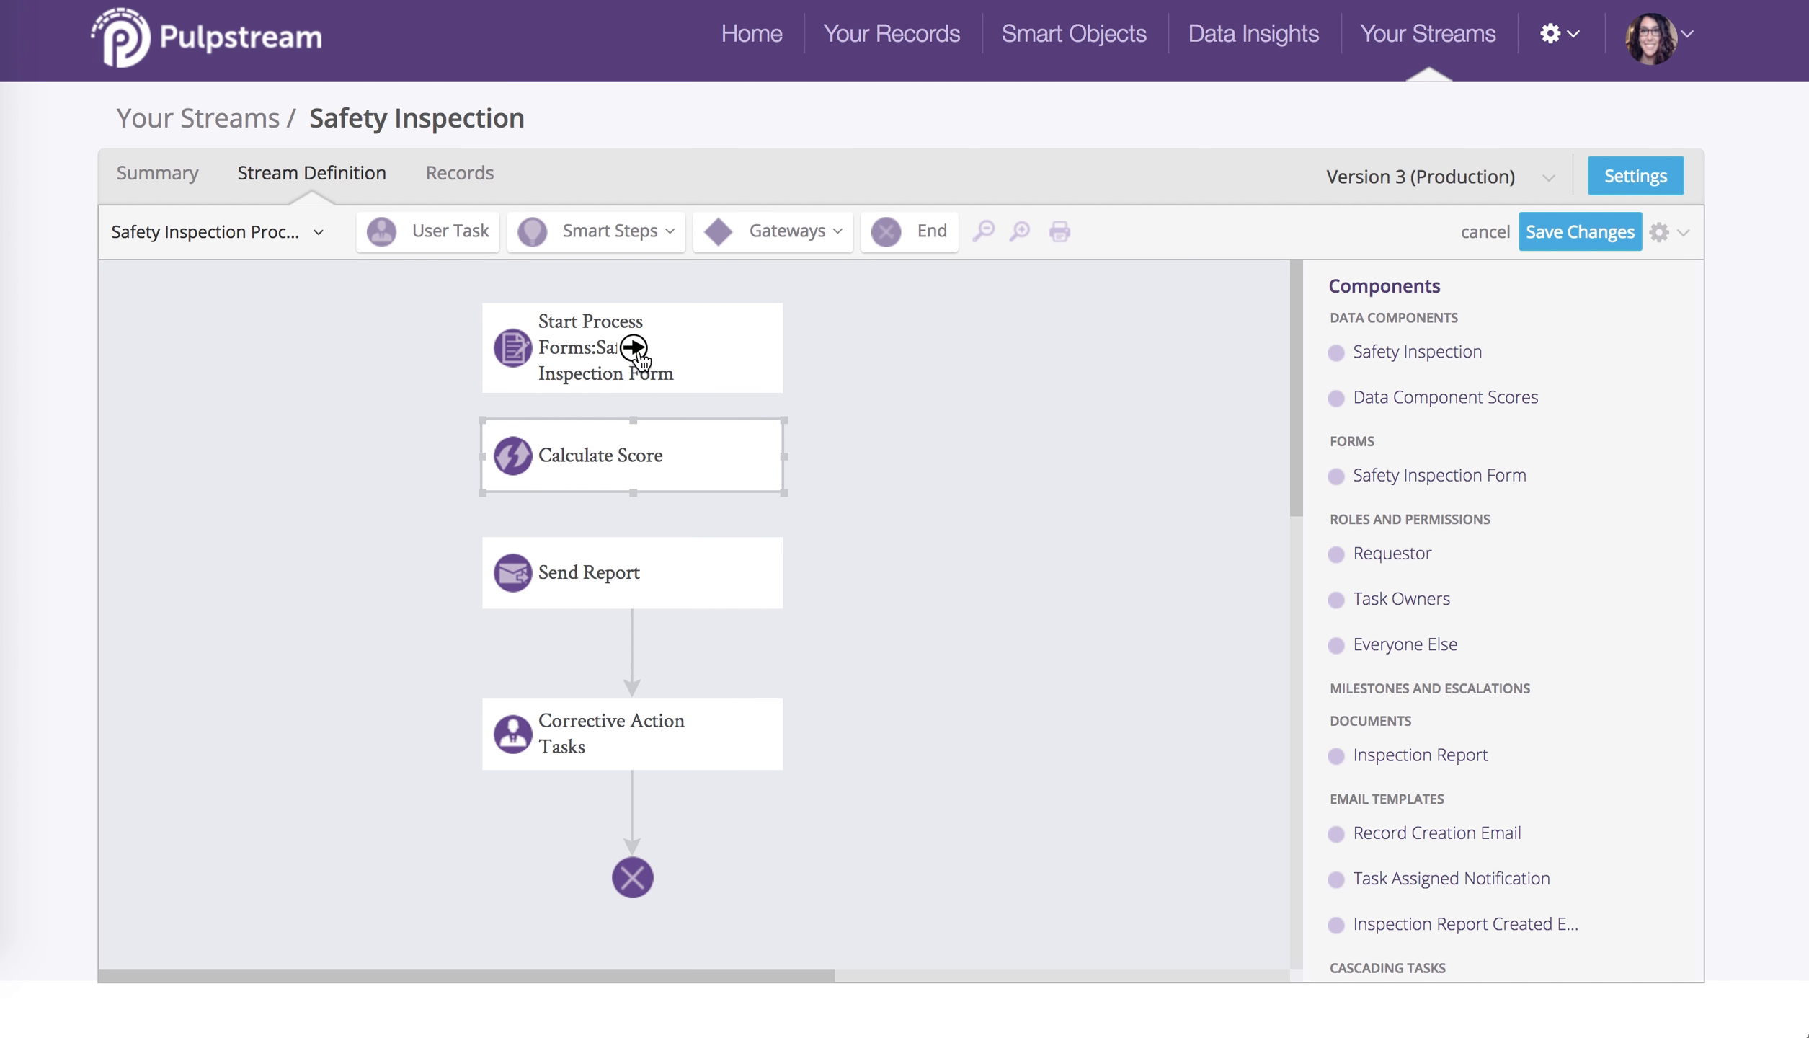
{"action": "left_click_drag", "start_coordinate": [638, 480], "coordinate": [635, 559]}
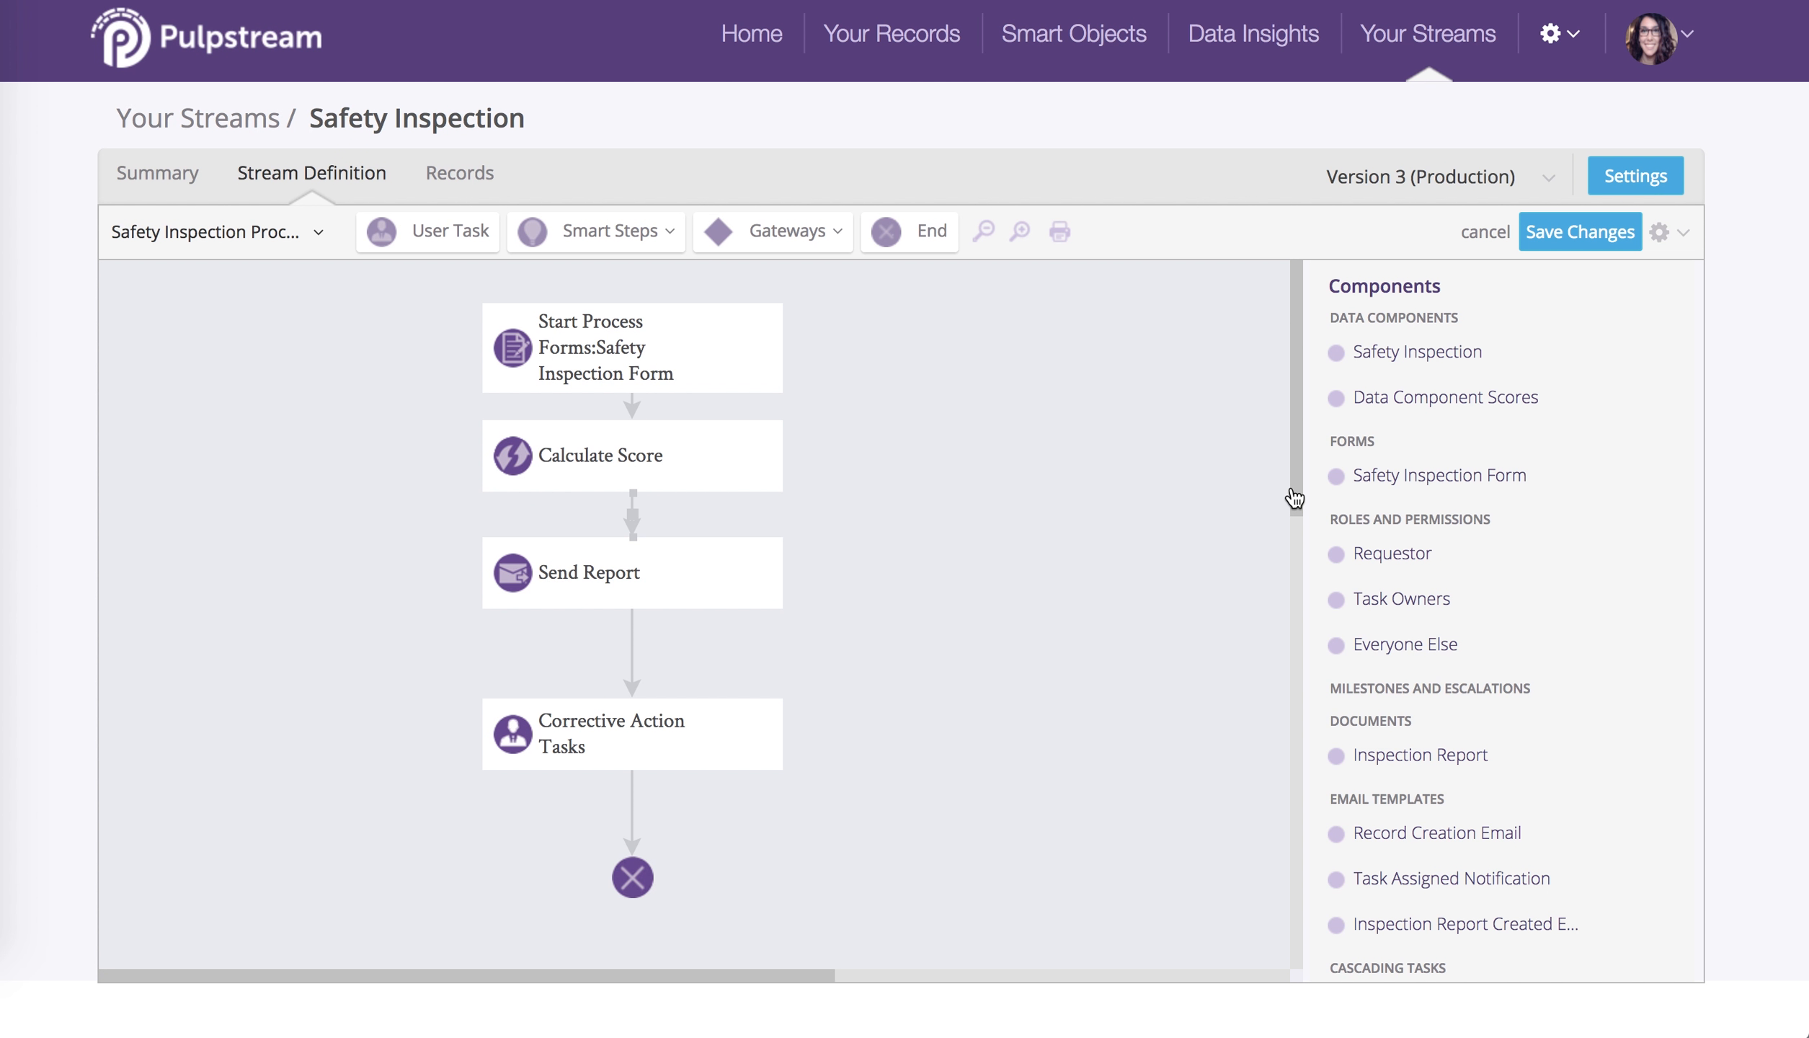
{"action": "left_click", "coordinate": [1589, 232]}
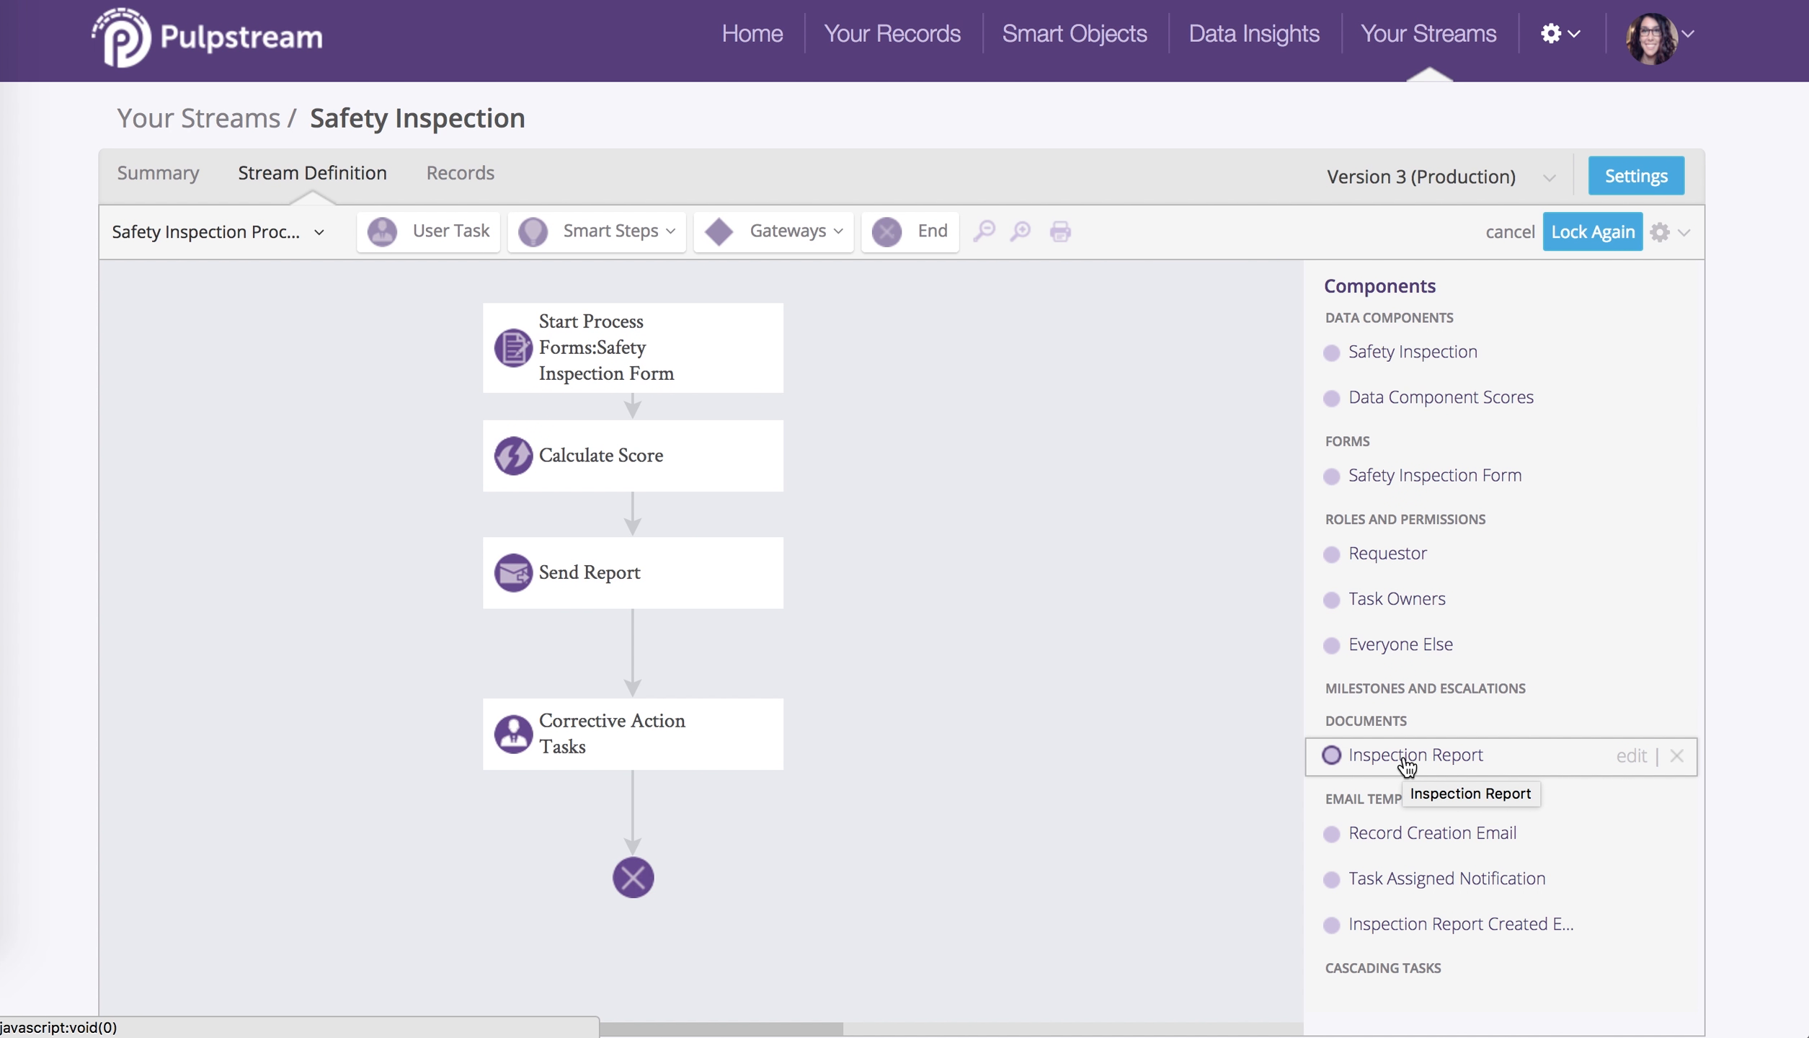
- Open the Inspection Report document for editing and download its template InspectionReportTemplate1WeDoc.docx
{"action": "left_click", "coordinate": [1631, 756]}
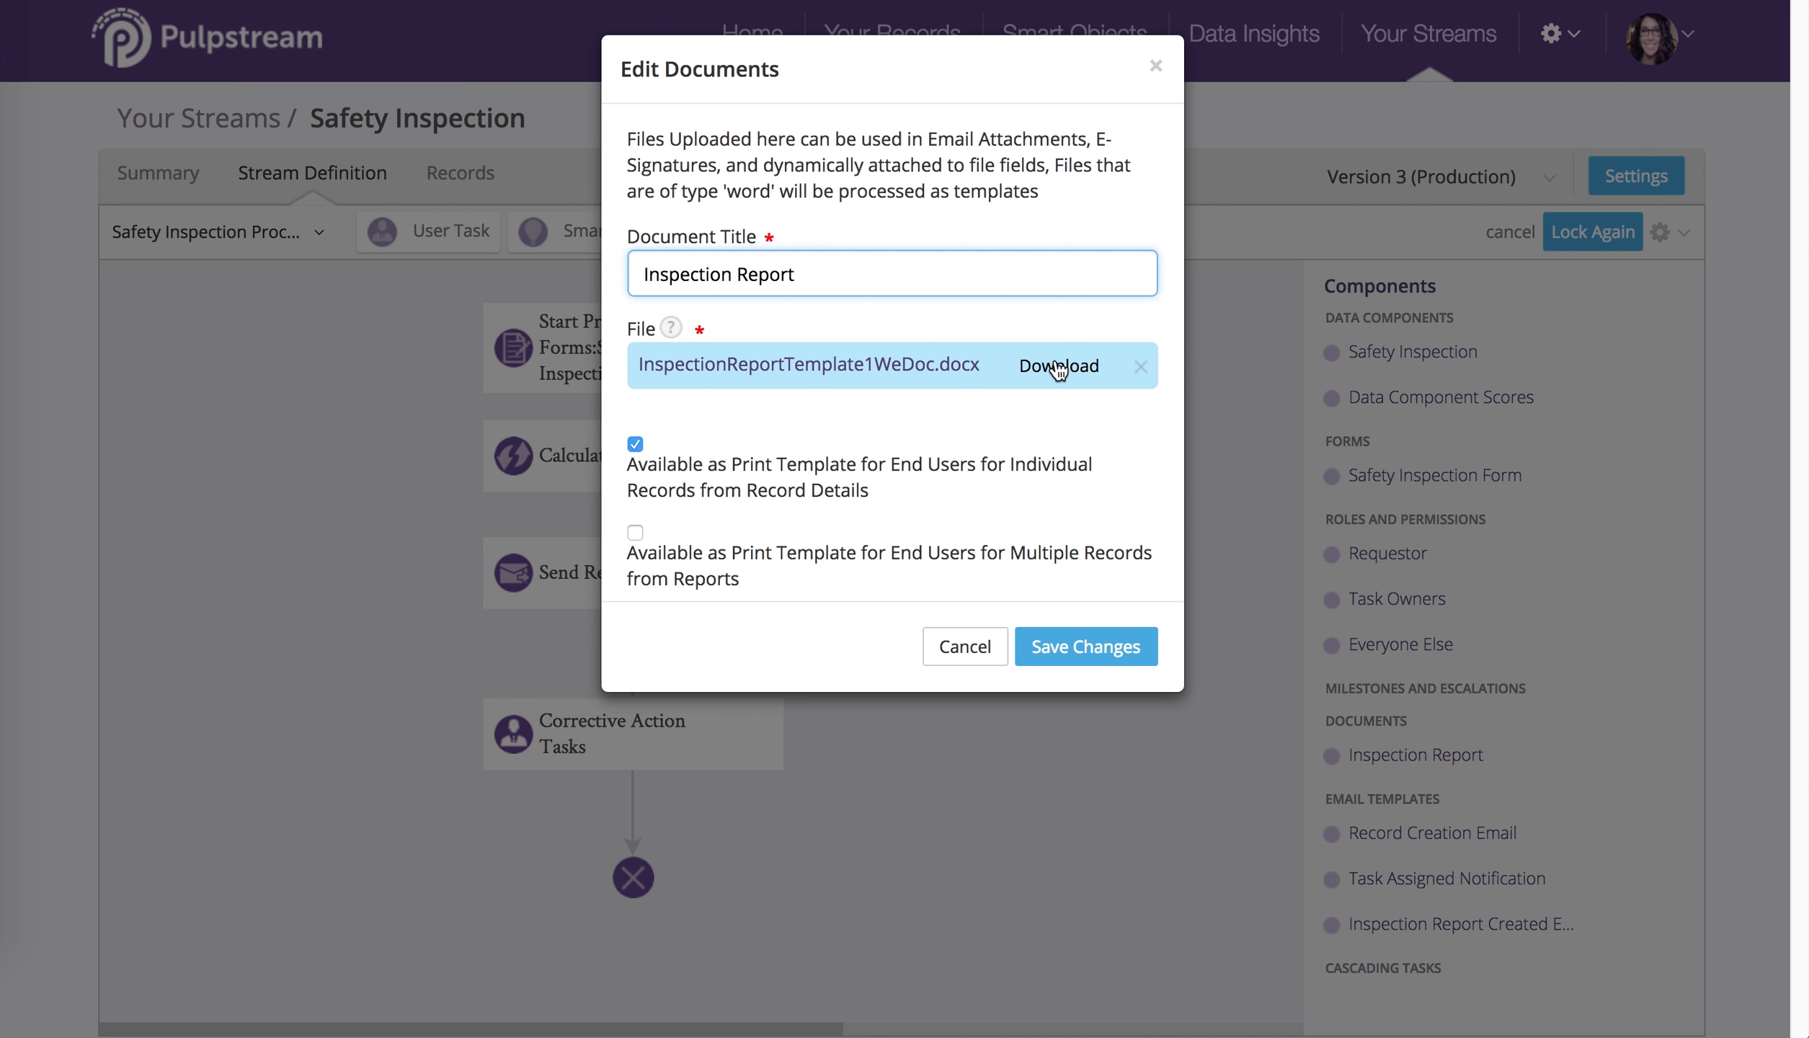
{"action": "left_click", "coordinate": [1056, 362]}
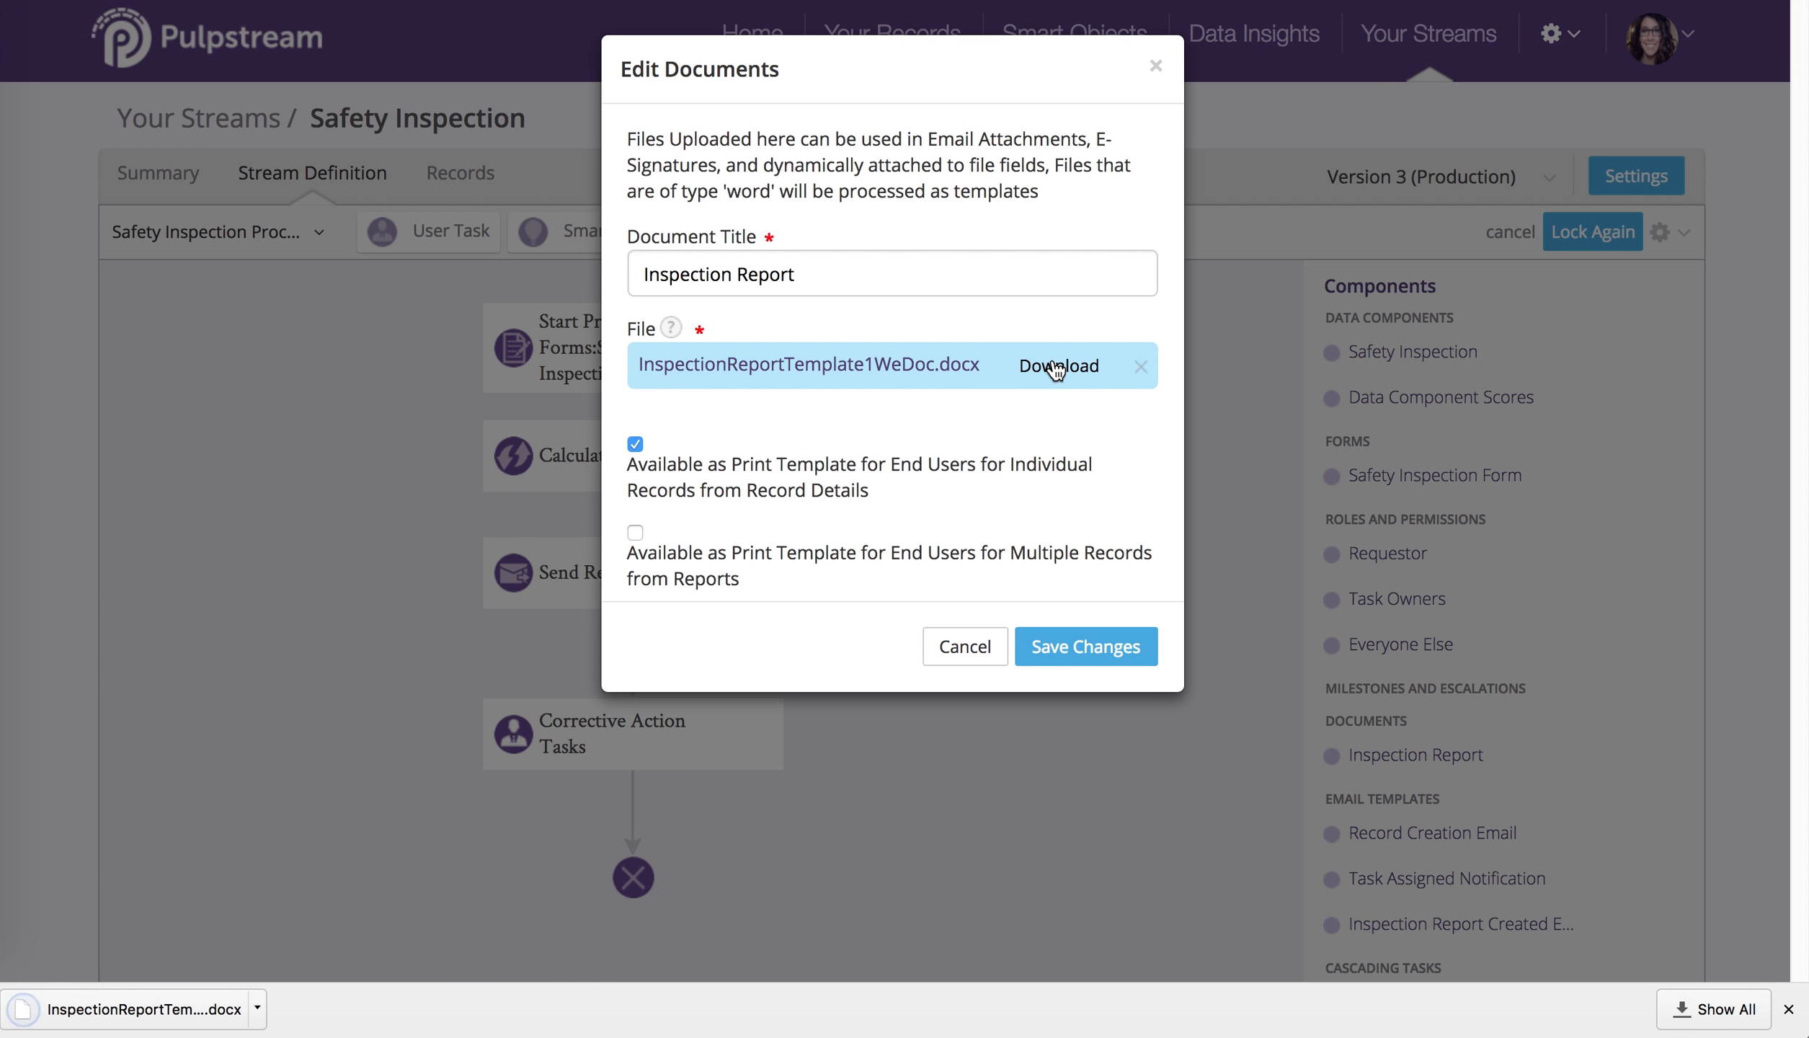
{"action": "left_click", "coordinate": [1788, 1009]}
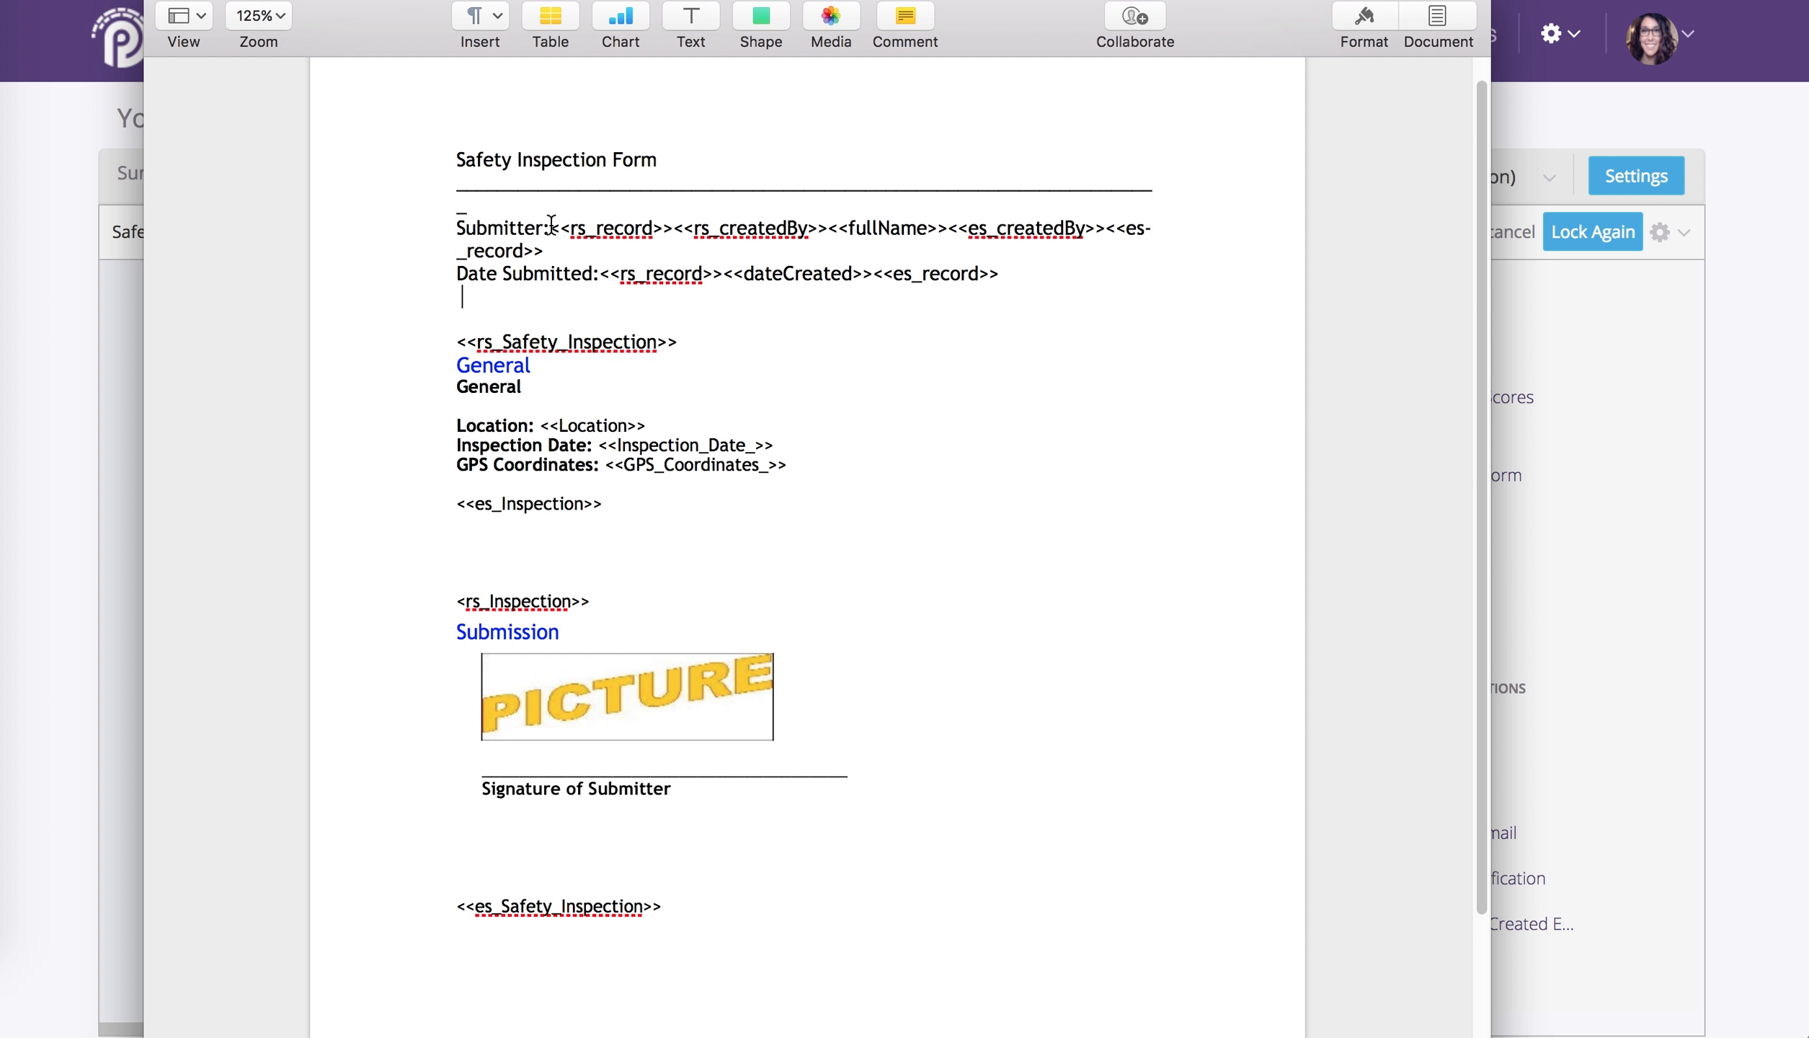
- In the report template opened in the word processor, examine the opening rs and closing es merge tags on the Submitter line
{"action": "left_click_drag", "start_coordinate": [551, 227], "coordinate": [1140, 256]}
{"action": "left_click", "coordinate": [1112, 227]}
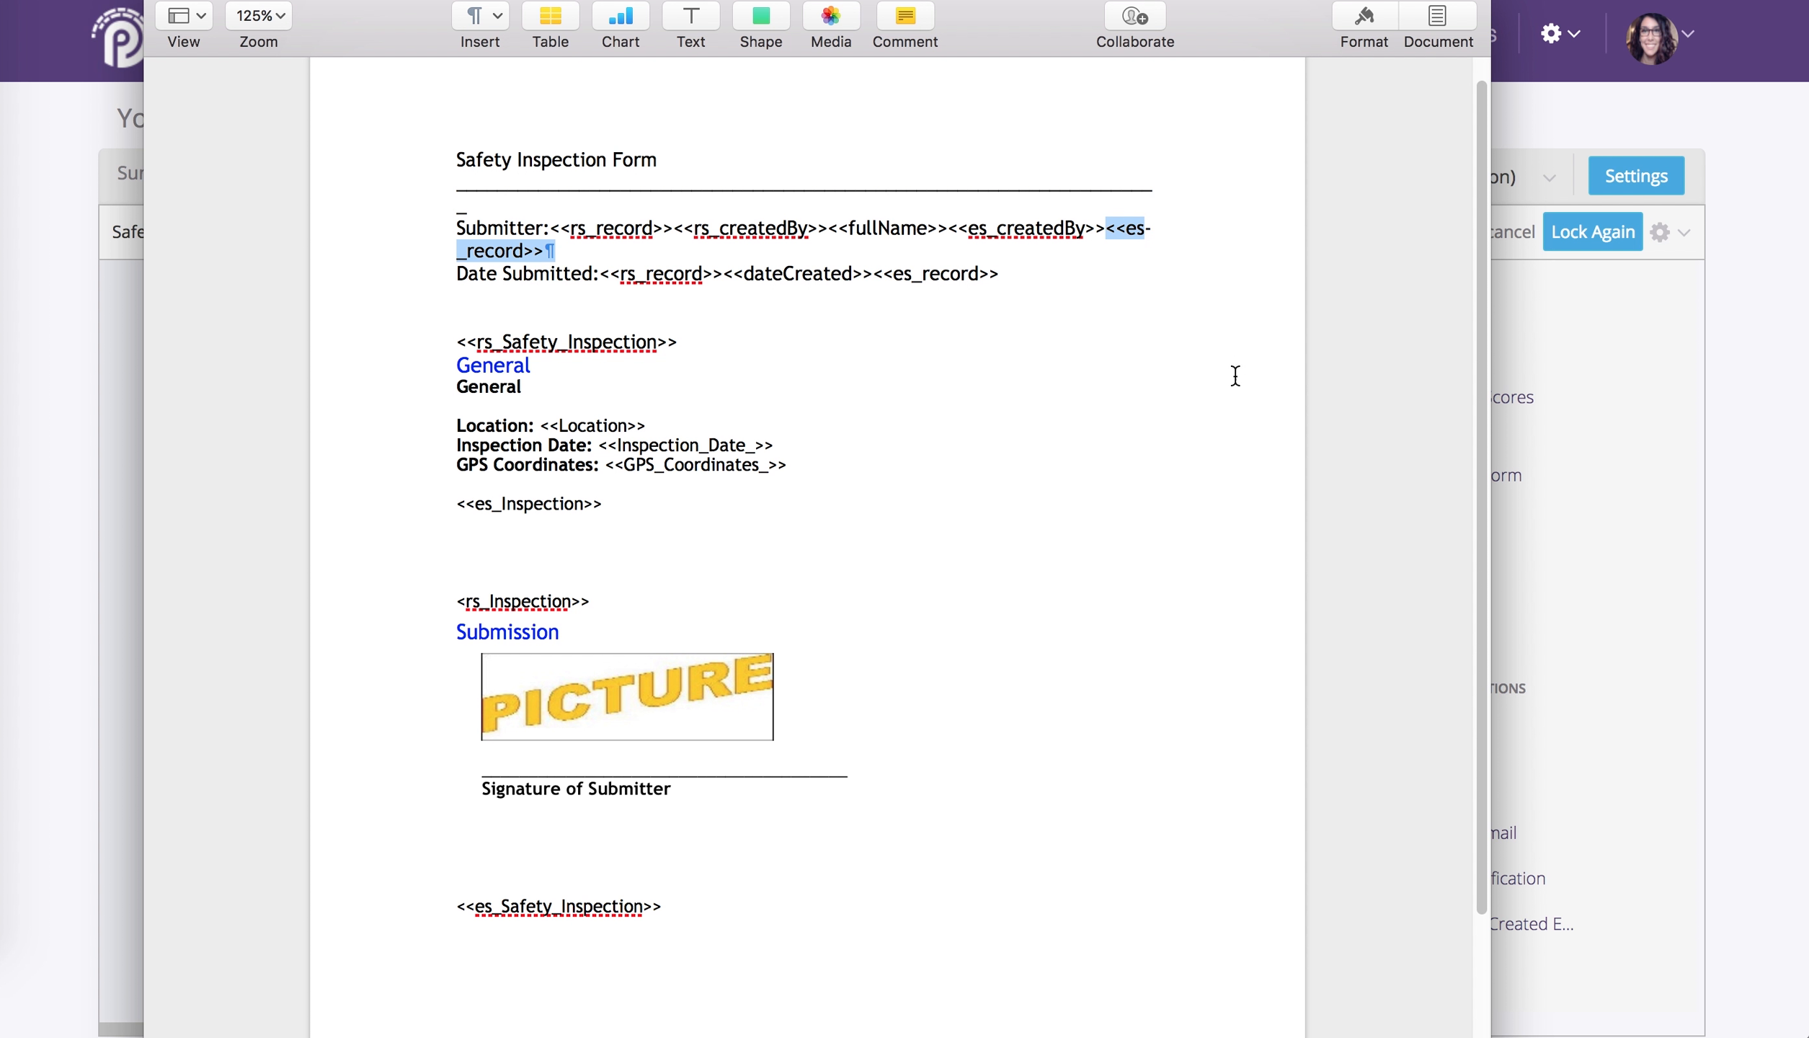
{"action": "left_click", "coordinate": [698, 380]}
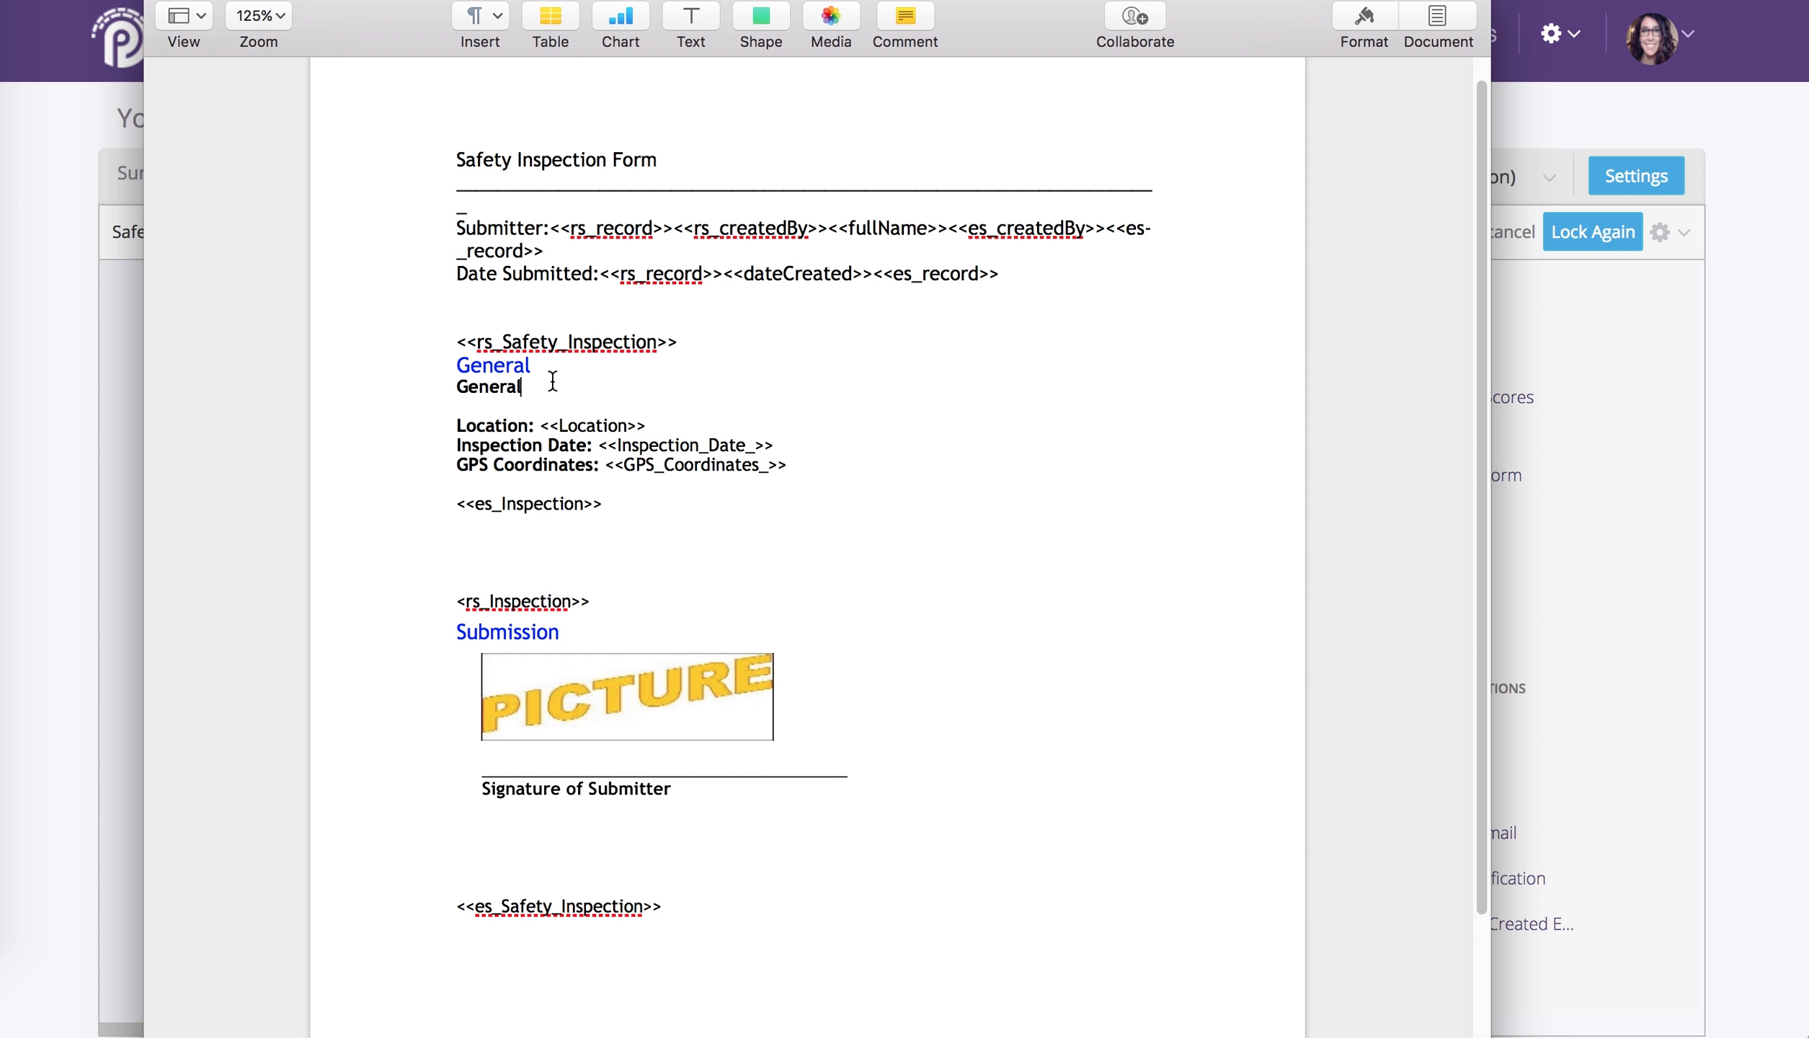
{"action": "left_click_drag", "start_coordinate": [544, 231], "coordinate": [673, 229]}
{"action": "left_click", "coordinate": [590, 225]}
{"action": "left_click_drag", "start_coordinate": [554, 229], "coordinate": [589, 228]}
{"action": "left_click_drag", "start_coordinate": [1106, 229], "coordinate": [1153, 227]}
{"action": "left_click_drag", "start_coordinate": [572, 229], "coordinate": [585, 229]}
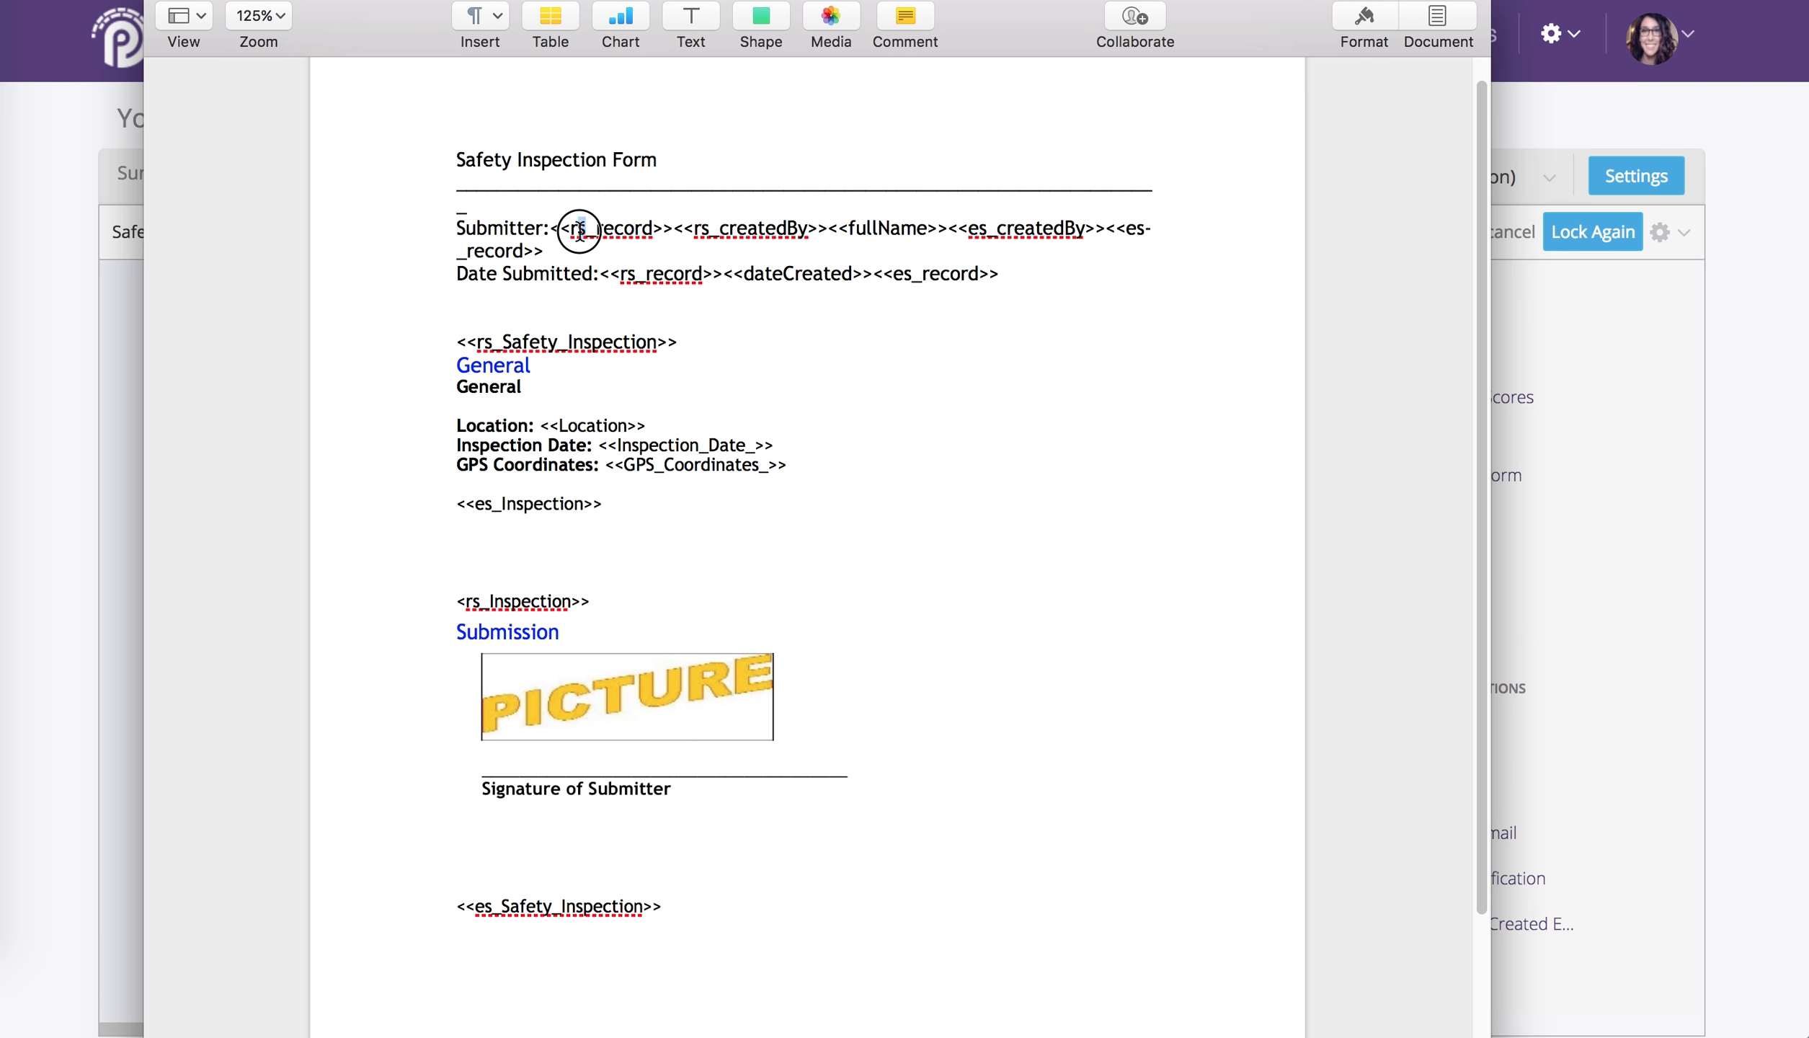
{"action": "left_click", "coordinate": [1126, 232]}
{"action": "left_click_drag", "start_coordinate": [1126, 232], "coordinate": [1144, 234]}
{"action": "key", "text": "shift+Left"}
- Insert a sample merge block with rs_datacomponentName, field1, field2 and es_datacomponentName below the Date Submitted line and examine its tag structure
{"action": "left_click", "coordinate": [1052, 266]}
{"action": "key", "text": "Return"}
{"action": "key", "text": "Return"}
{"action": "key", "text": "Return"}
{"action": "key", "text": "super+v"}
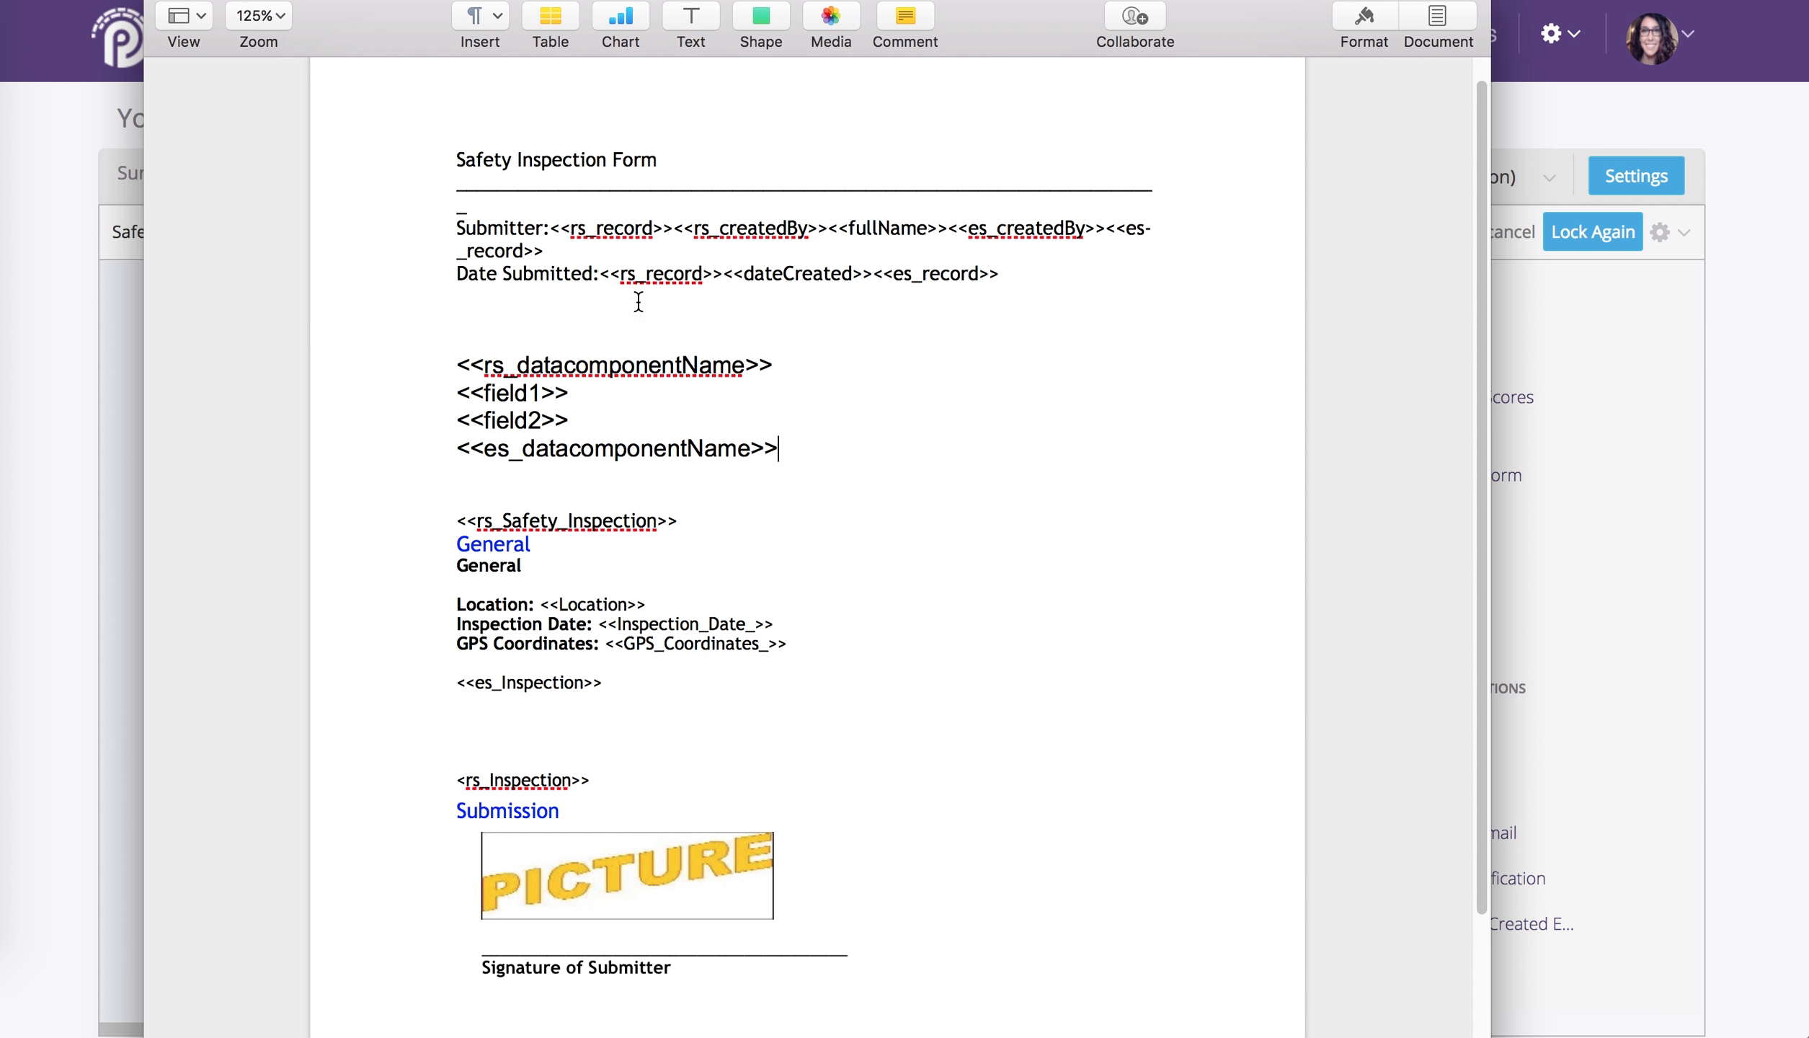
{"action": "left_click_drag", "start_coordinate": [458, 366], "coordinate": [769, 378]}
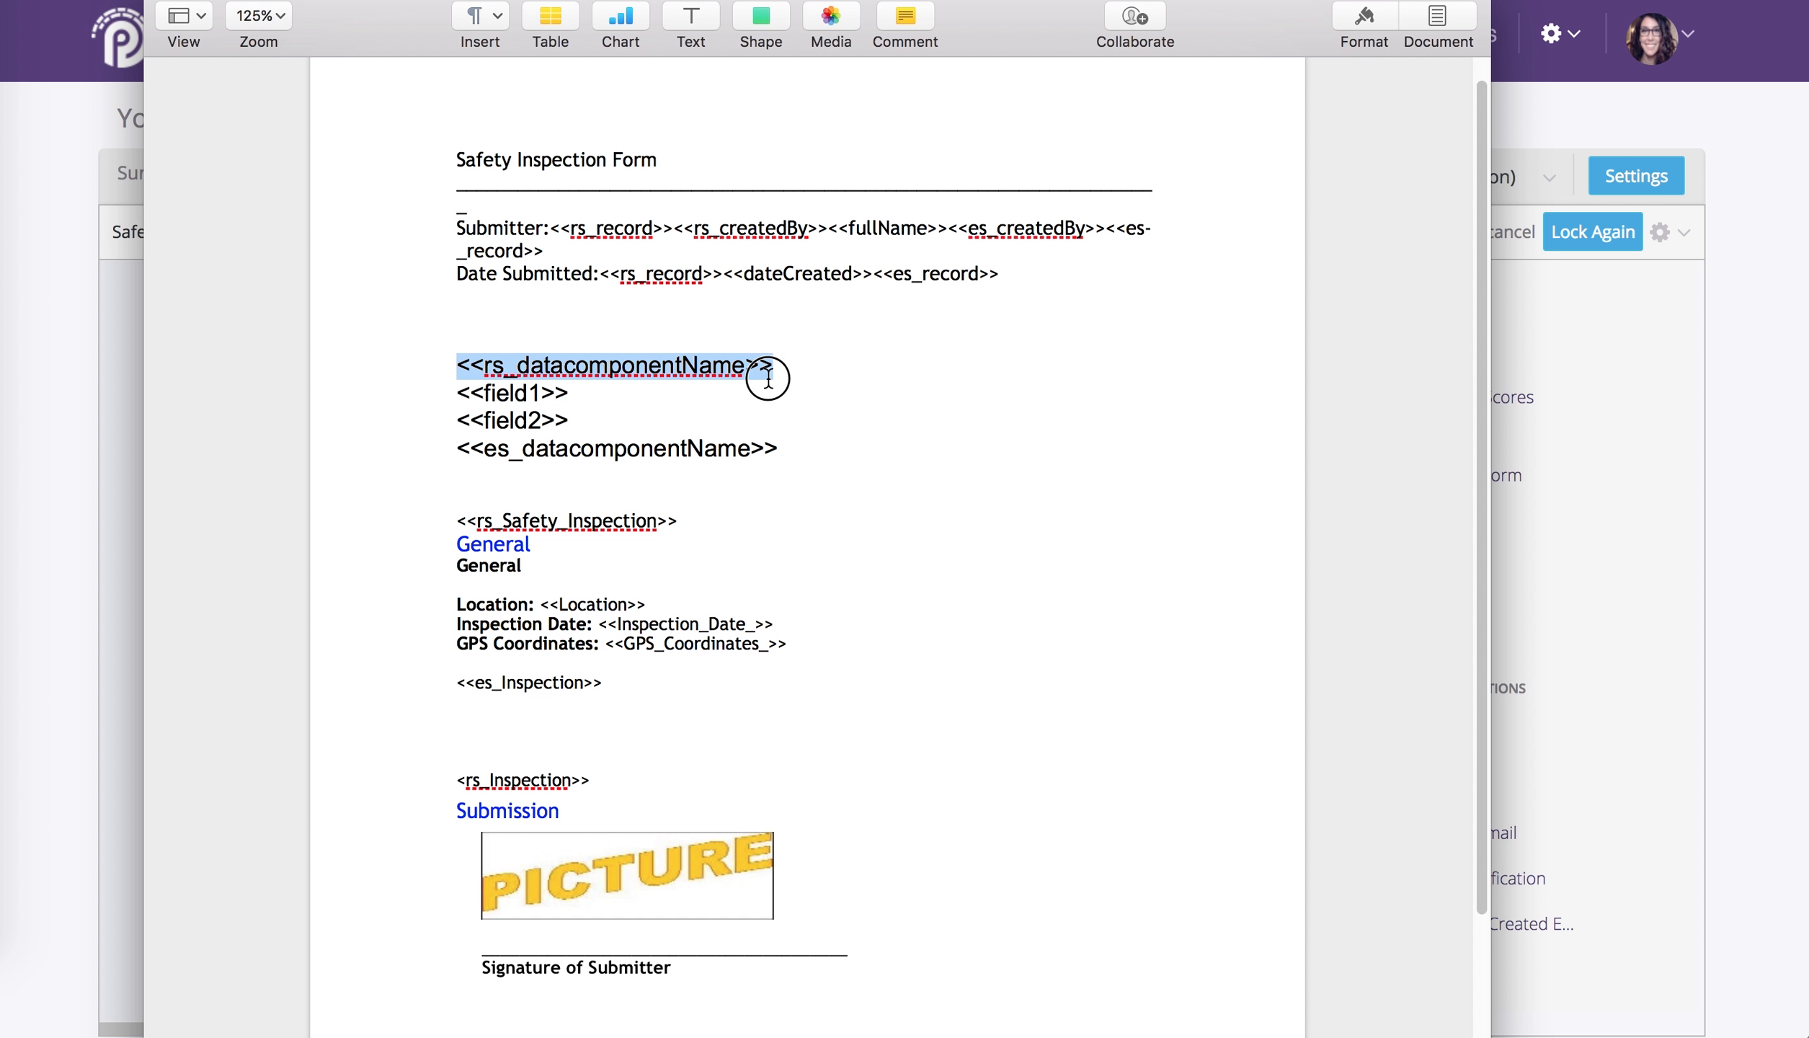
{"action": "left_click_drag", "start_coordinate": [441, 394], "coordinate": [593, 420]}
{"action": "left_click_drag", "start_coordinate": [458, 448], "coordinate": [1022, 436]}
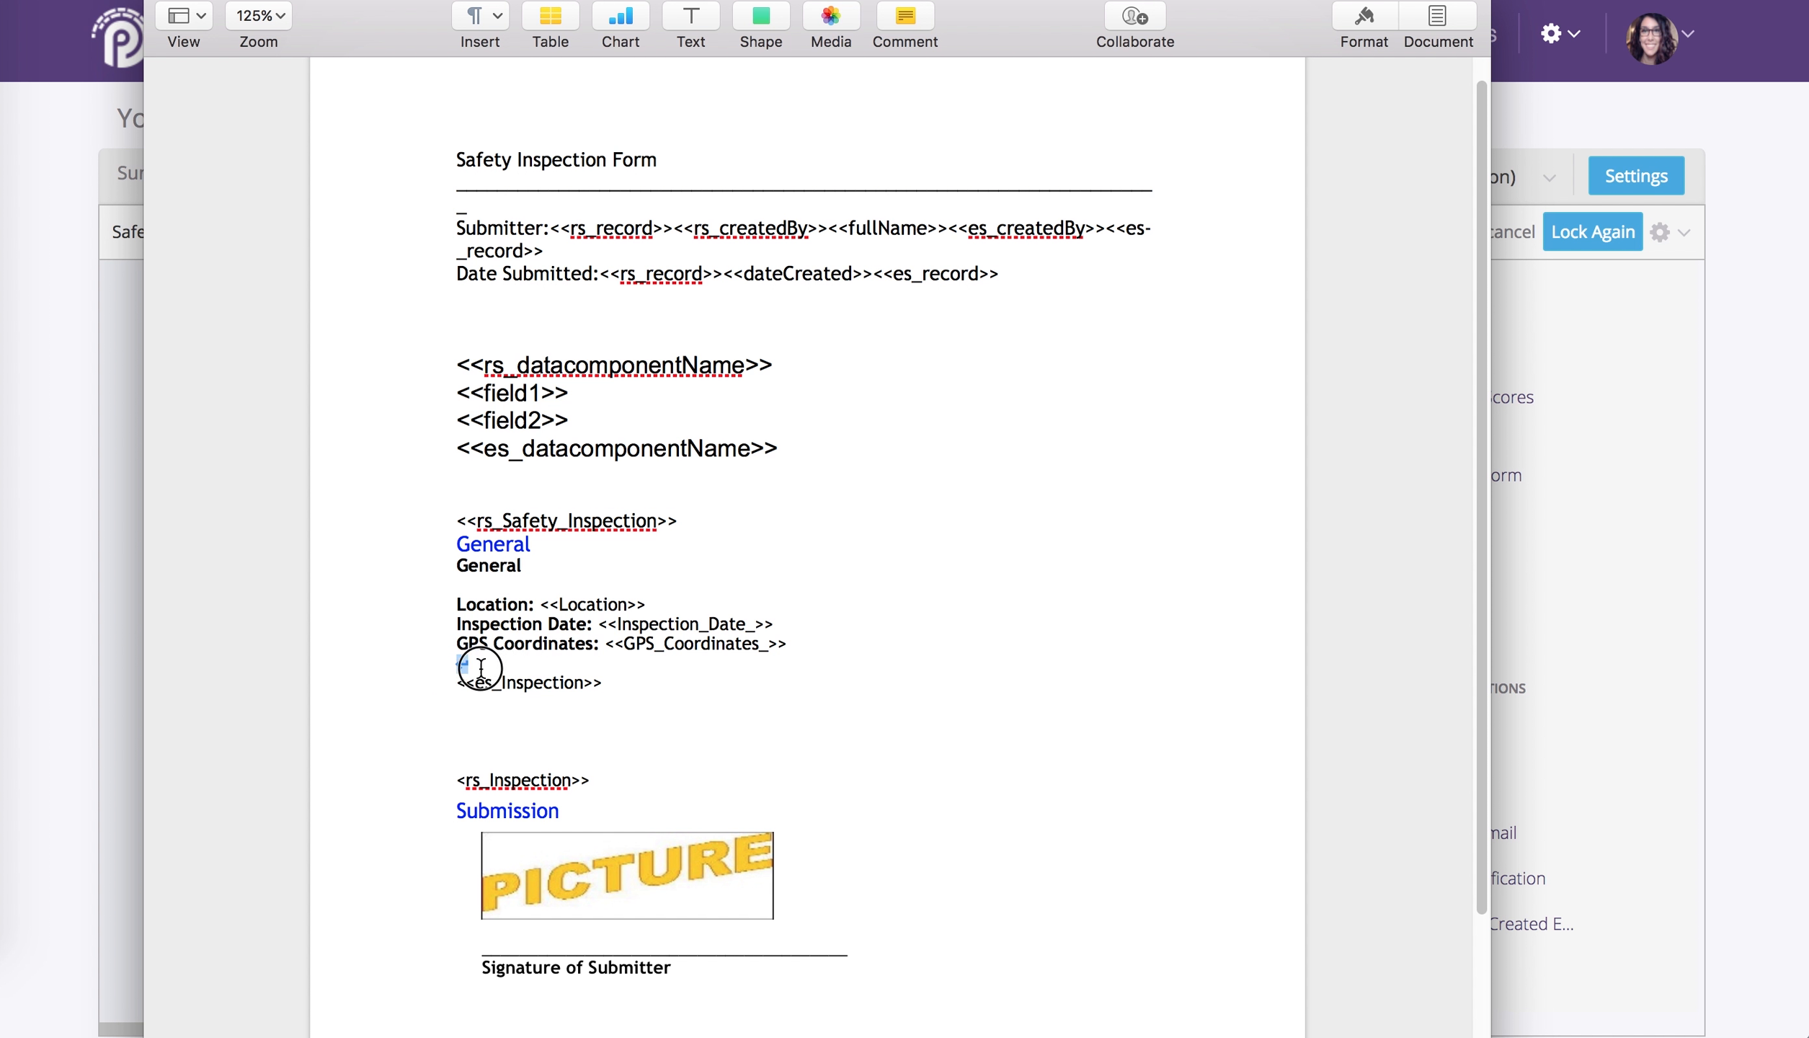
{"action": "left_click_drag", "start_coordinate": [481, 665], "coordinate": [626, 669]}
- Delete the sample datacomponentName merge block and its extra blank lines from below the Date Submitted line
{"action": "left_click_drag", "start_coordinate": [819, 455], "coordinate": [307, 352]}
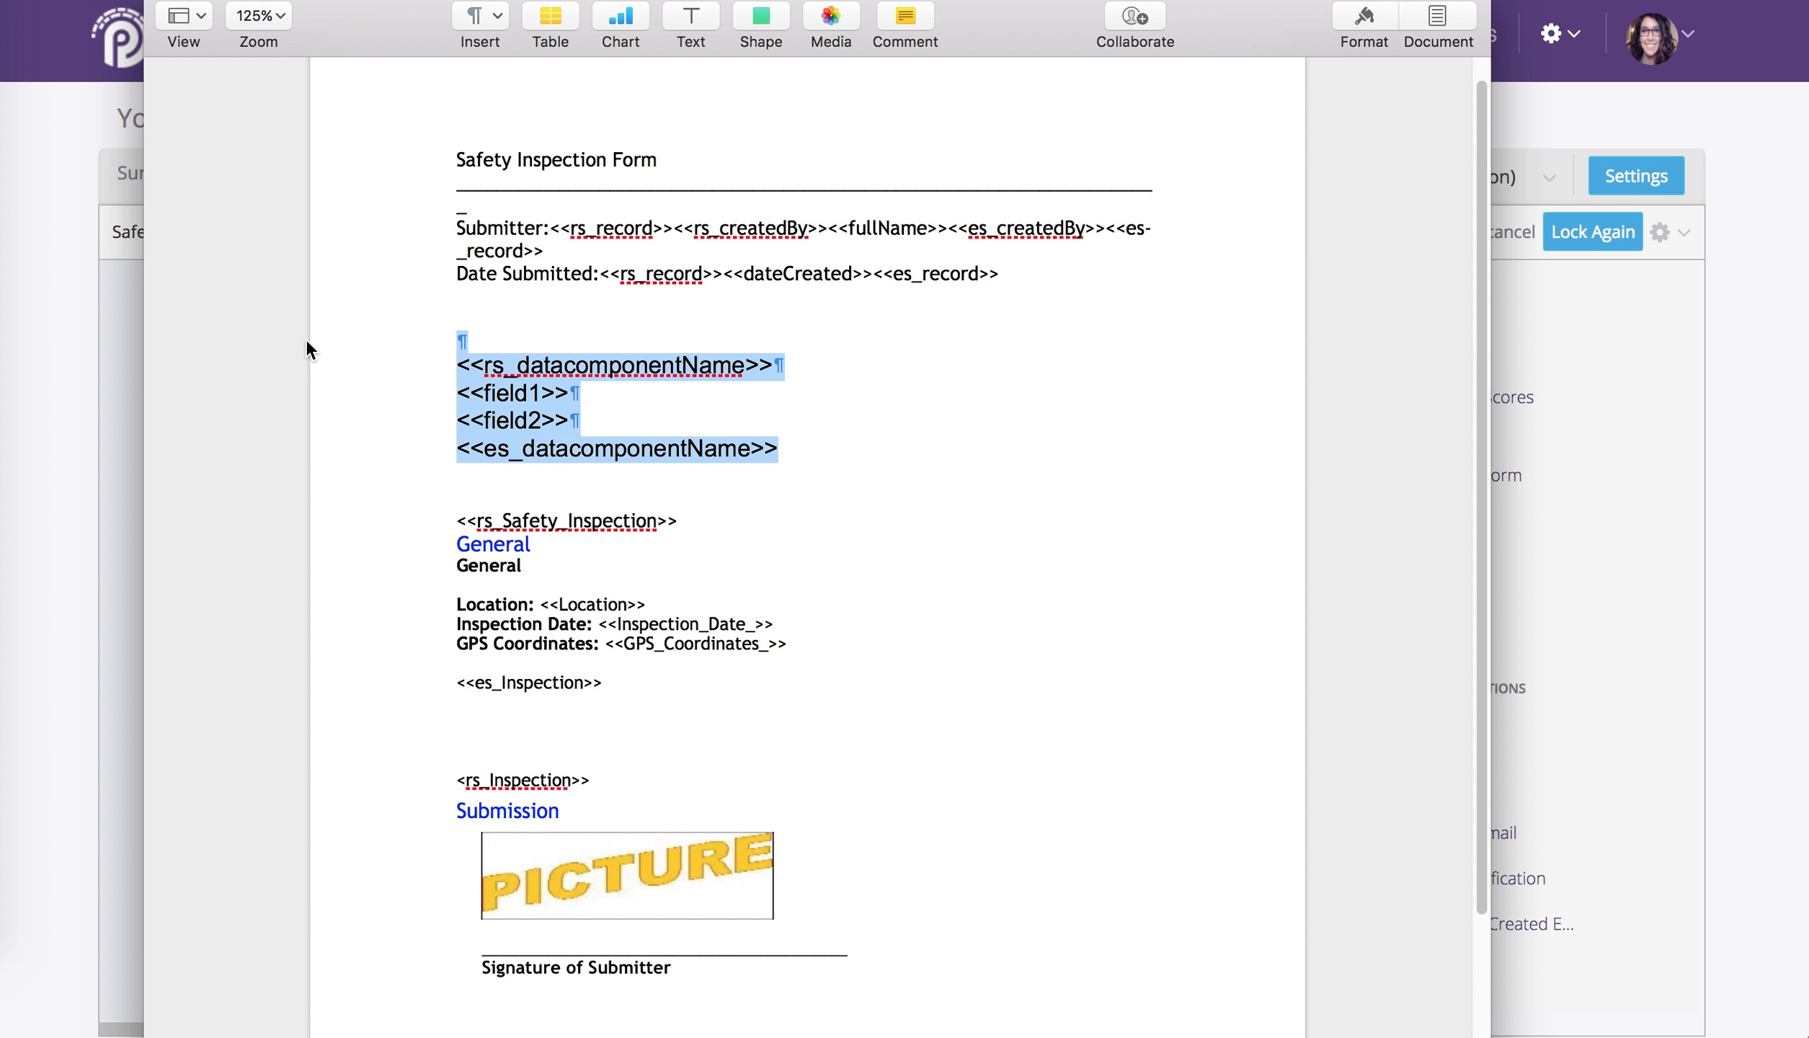
{"action": "key", "text": "BackSpace"}
{"action": "key", "text": "BackSpace"}
{"action": "key", "text": "BackSpace"}
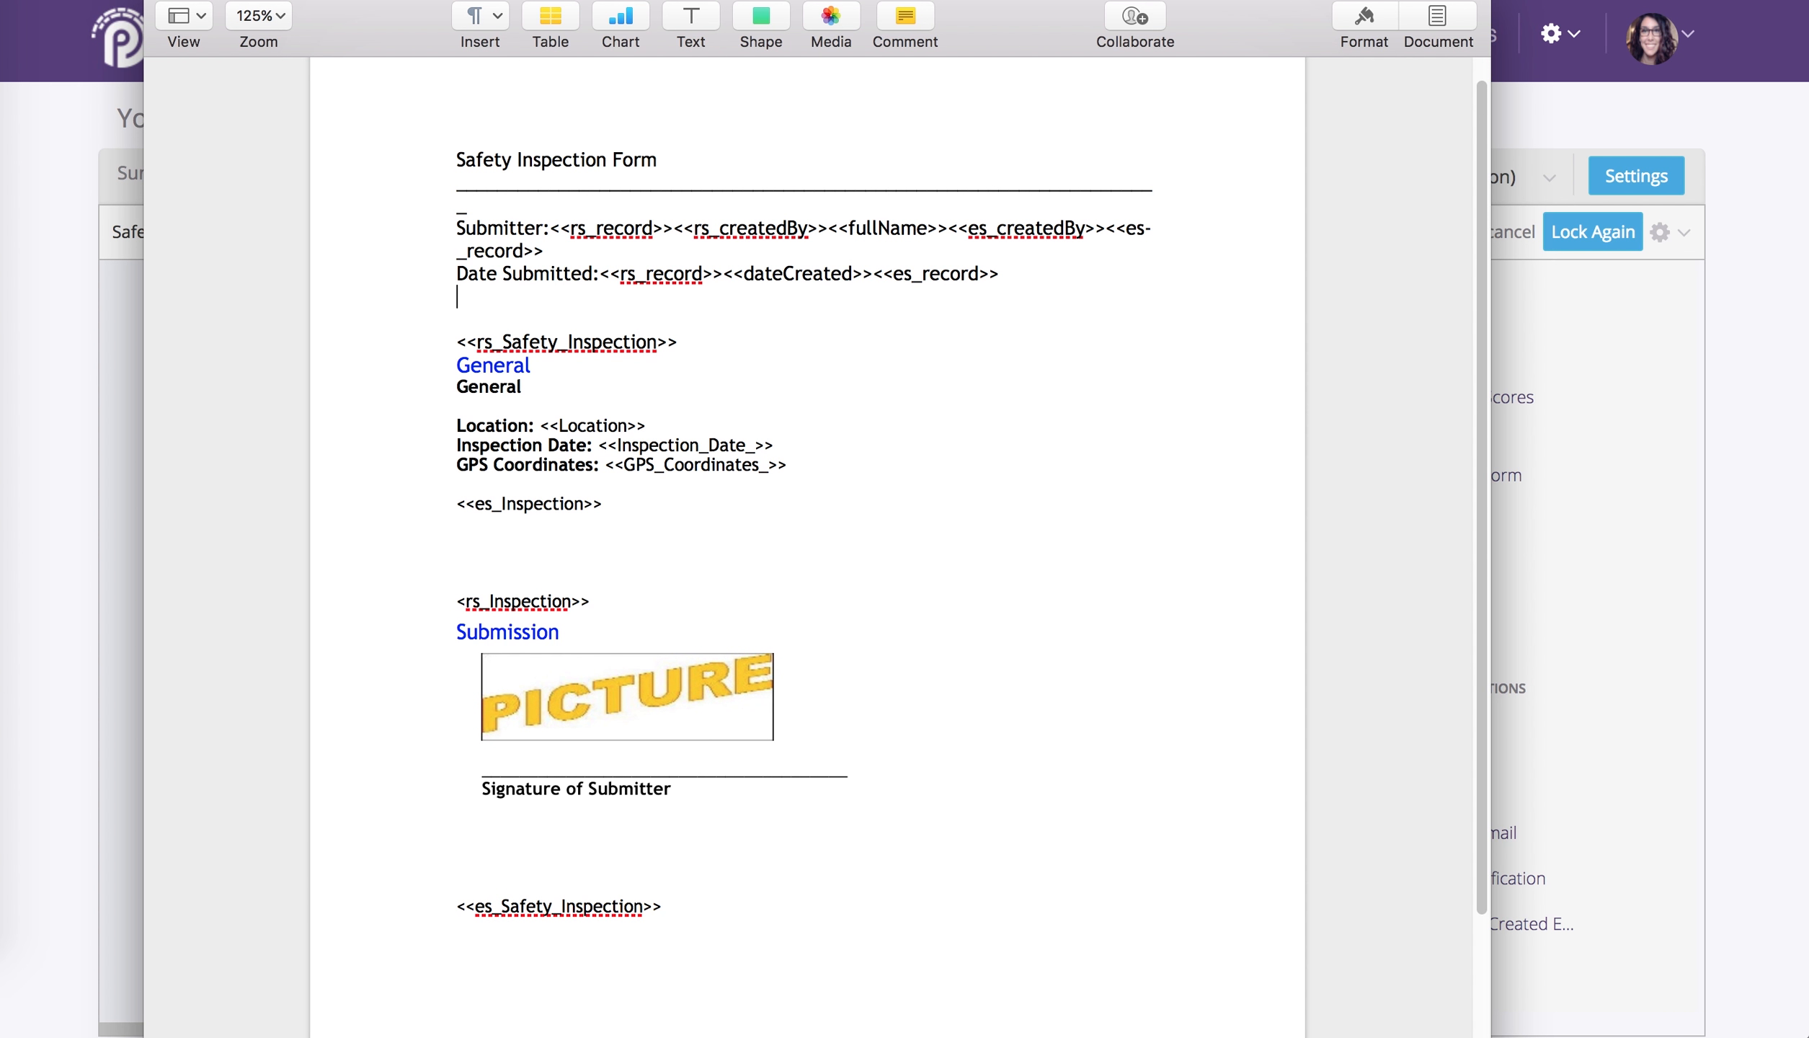
- Replace the es_Inspection and rs_Inspection tags above Submission with a Data_Component_Scores block containing Preparedness, PPE, Total and Percentage Score merge fields
{"action": "left_click", "coordinate": [460, 574]}
{"action": "left_click_drag", "start_coordinate": [606, 602], "coordinate": [315, 610]}
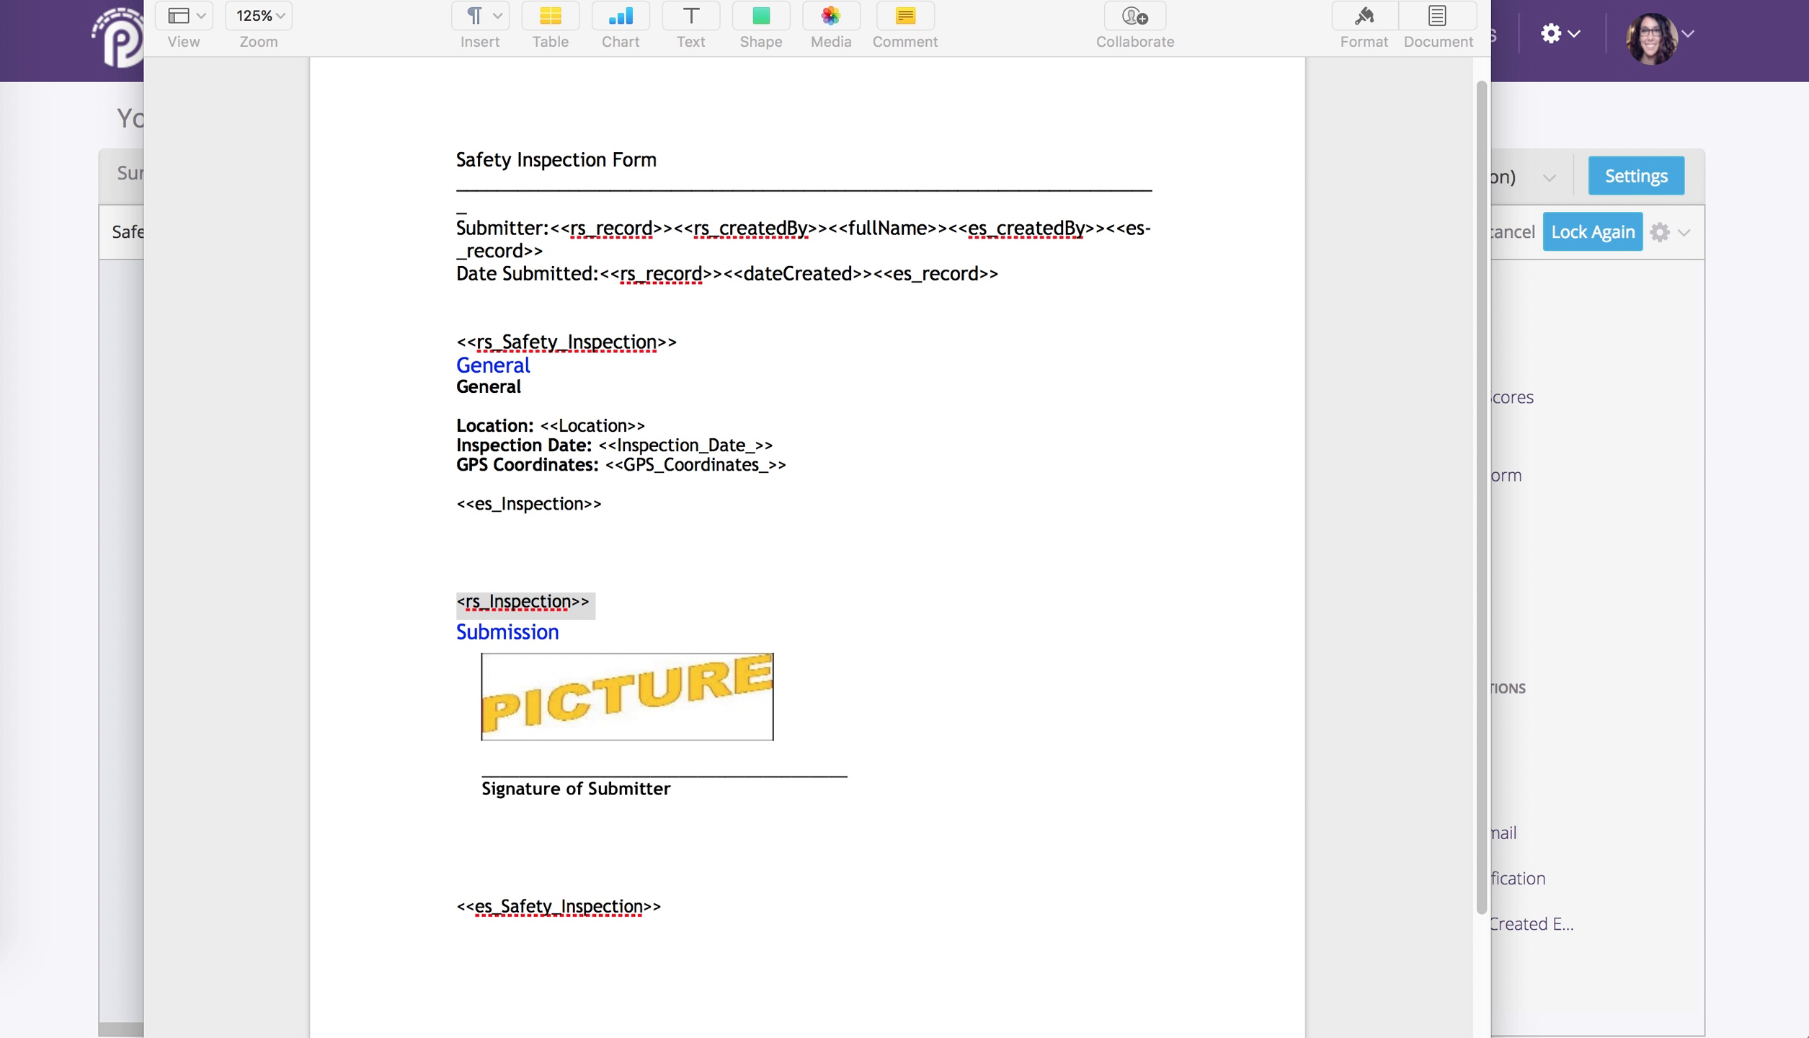
{"action": "left_click", "coordinate": [637, 564]}
{"action": "left_click_drag", "start_coordinate": [620, 603], "coordinate": [401, 492]}
{"action": "type", "text": "<<rs_Data_Component_Scores>>  Preparedness Score: <<Preparedness_Score>> PPE Score: <<PPE_Score>> Total Score: <<Total_Score>> Percentage Score: <<Percentage_Score>> <<es_Data_Component_Scores>>"}
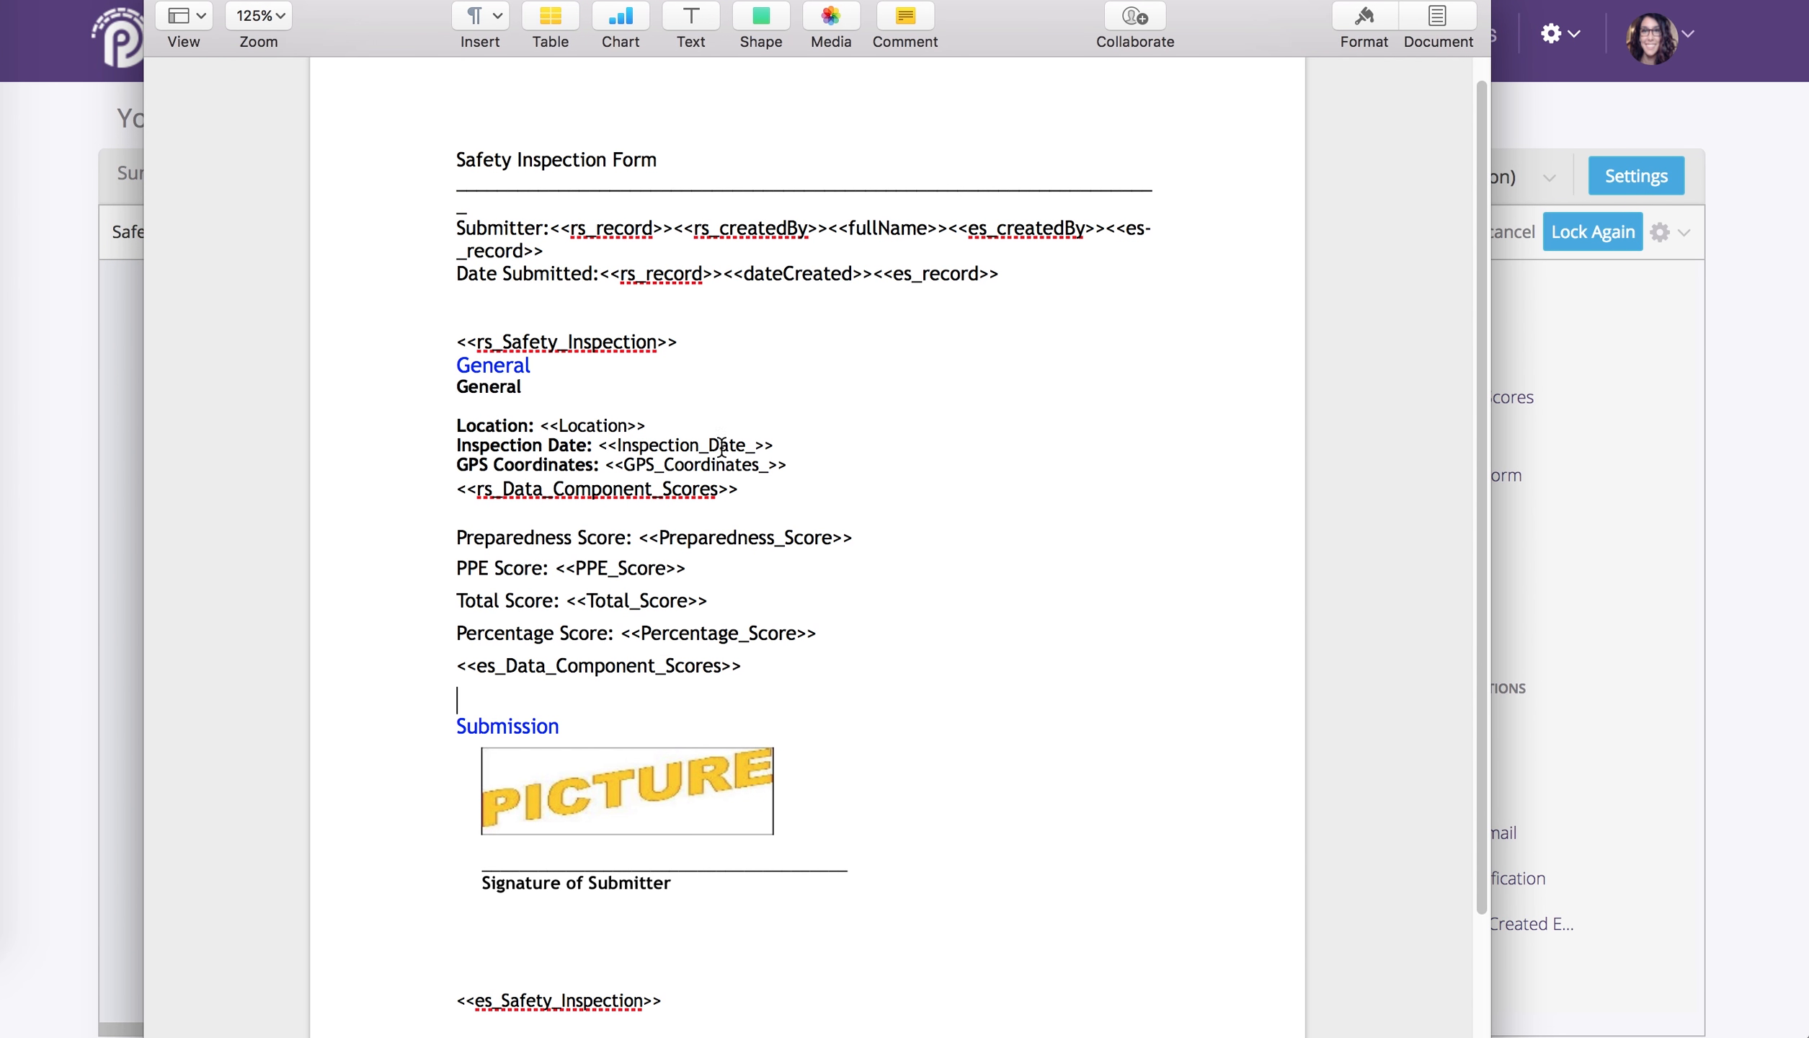
- Insert a blank line between the GPS Coordinates line and the rs_Data_Component_Scores tag
{"action": "left_click", "coordinate": [825, 461]}
{"action": "key", "text": "Return"}
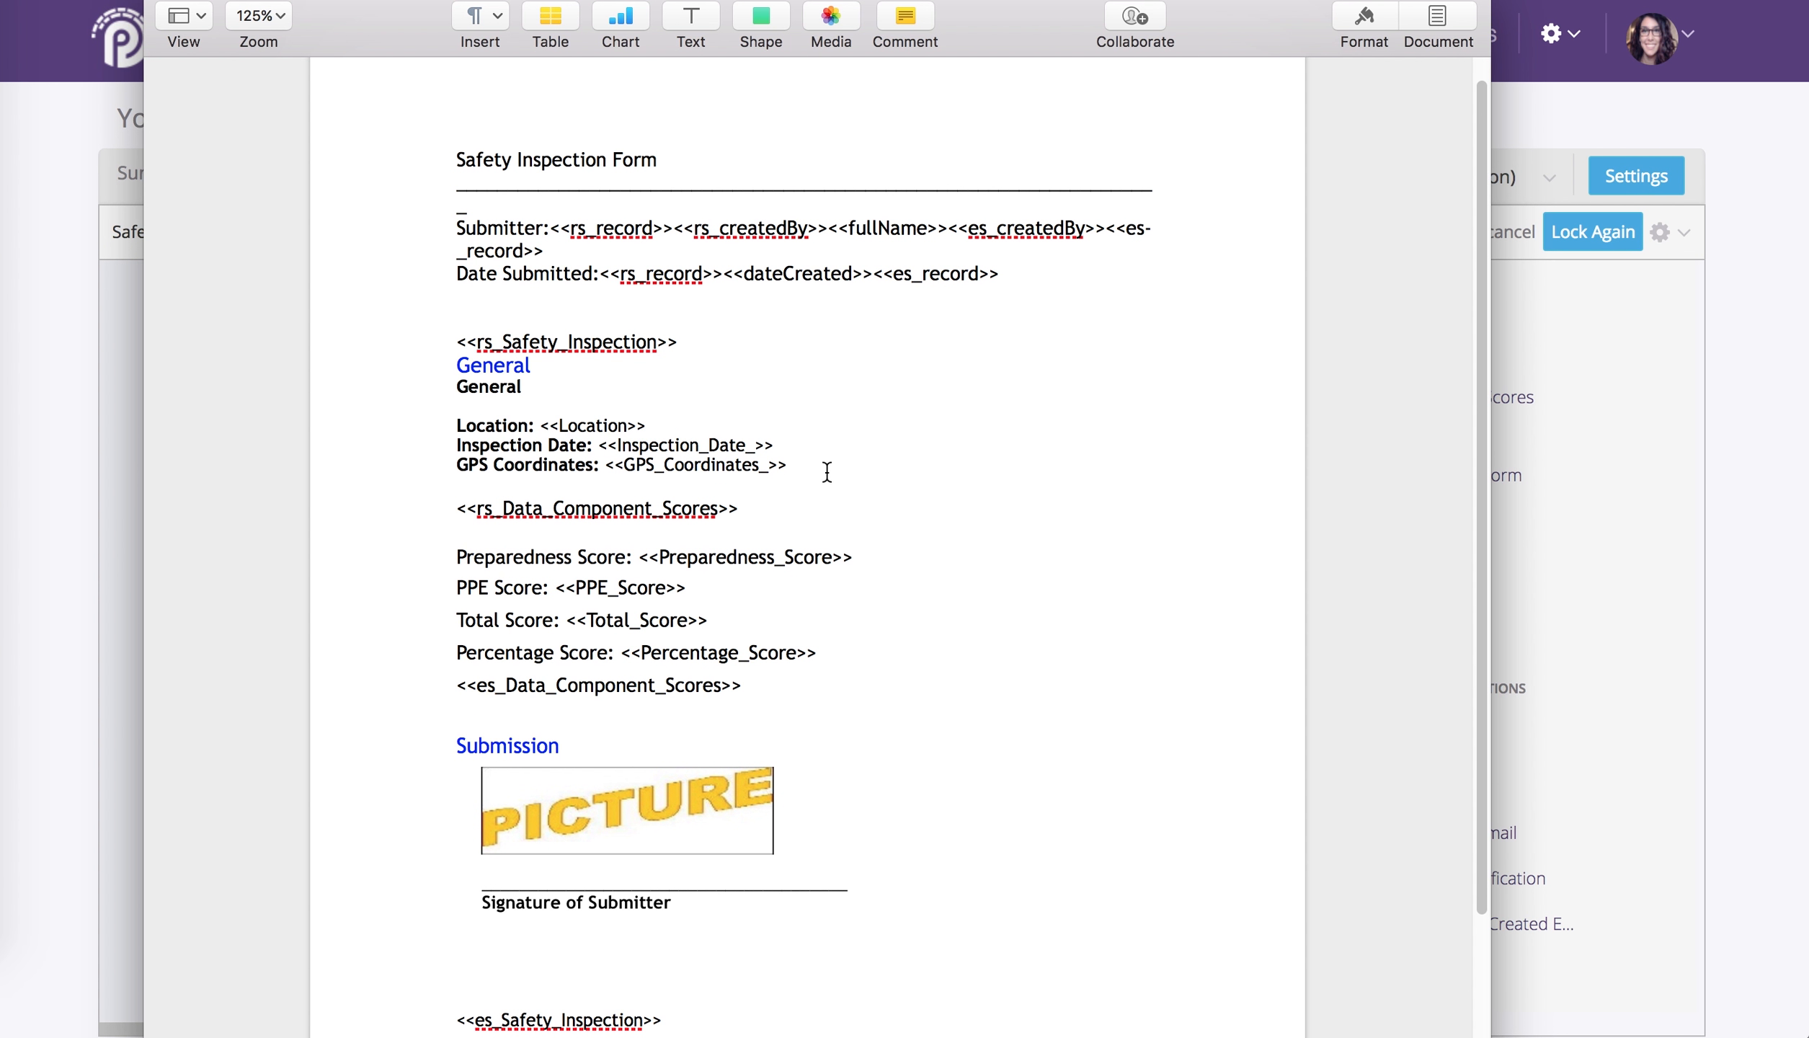
- Bring the InspectionReportTemplate1WeDoc document into full view and examine its Safety_Inspection and Data_Component_Scores merge blocks
{"action": "key", "text": "super+Tab"}
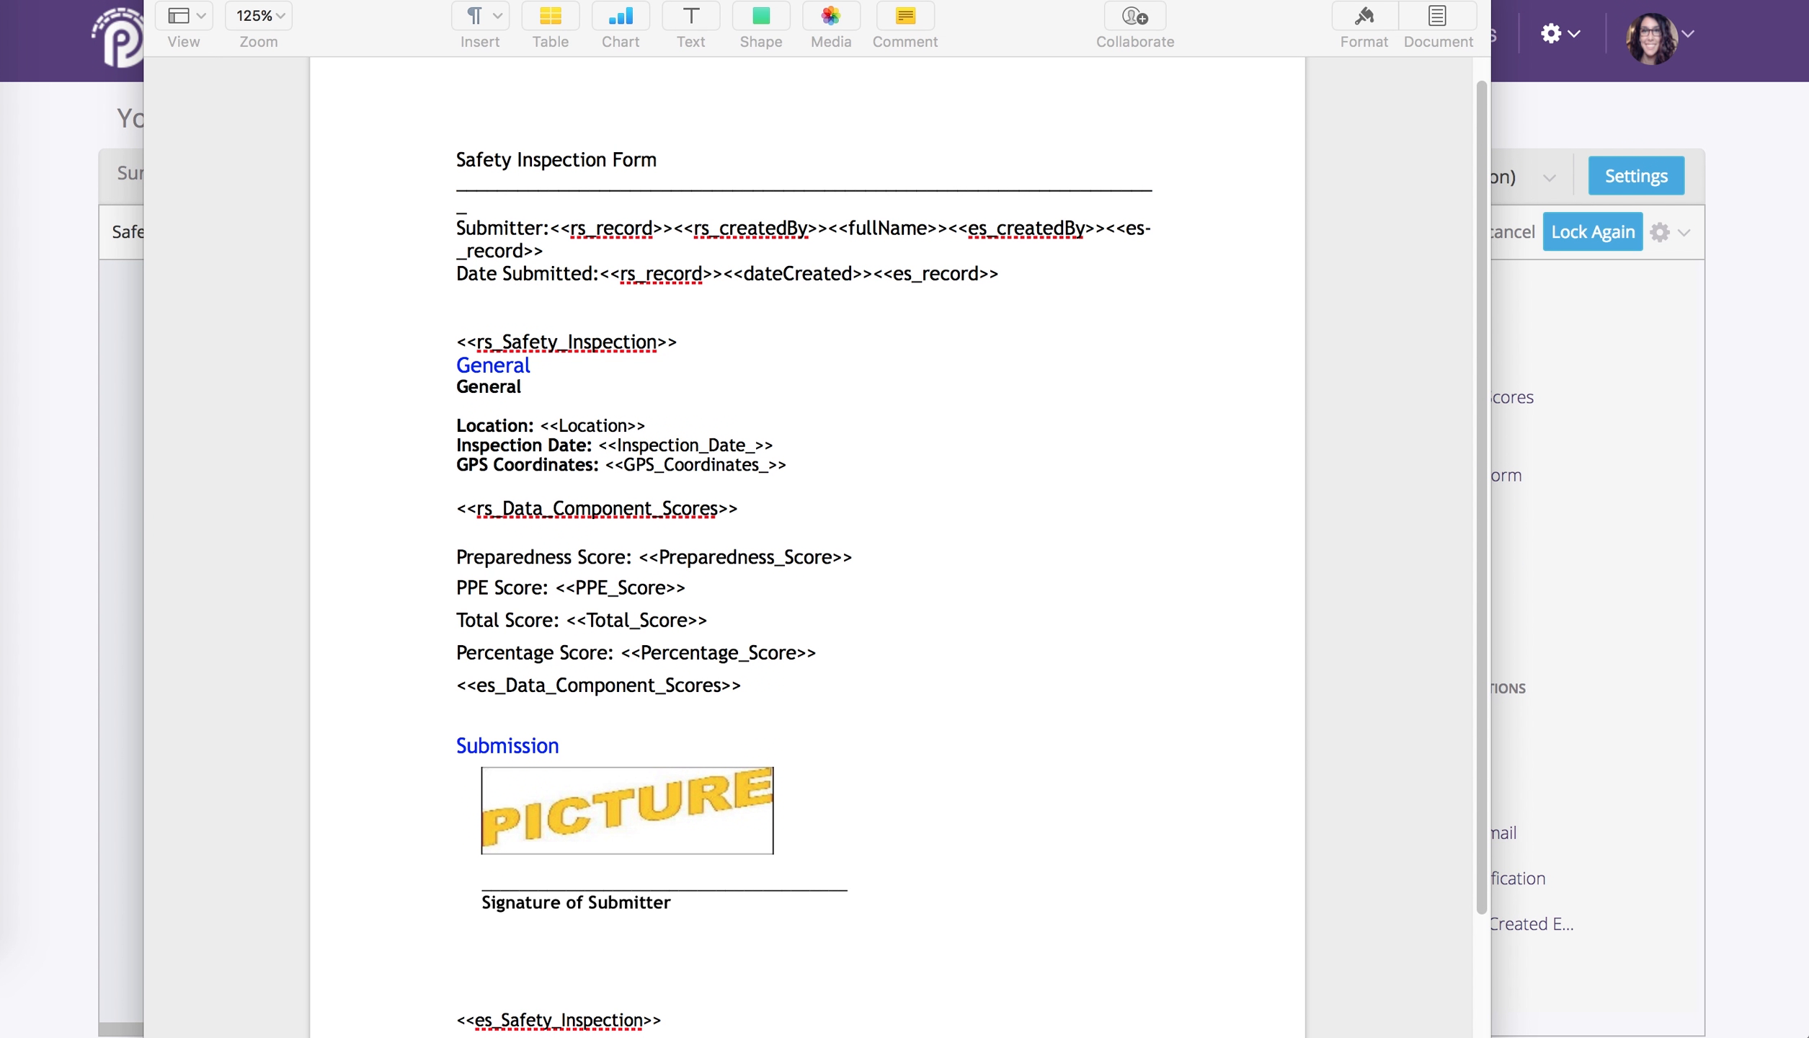
{"action": "key", "text": "super+Tab"}
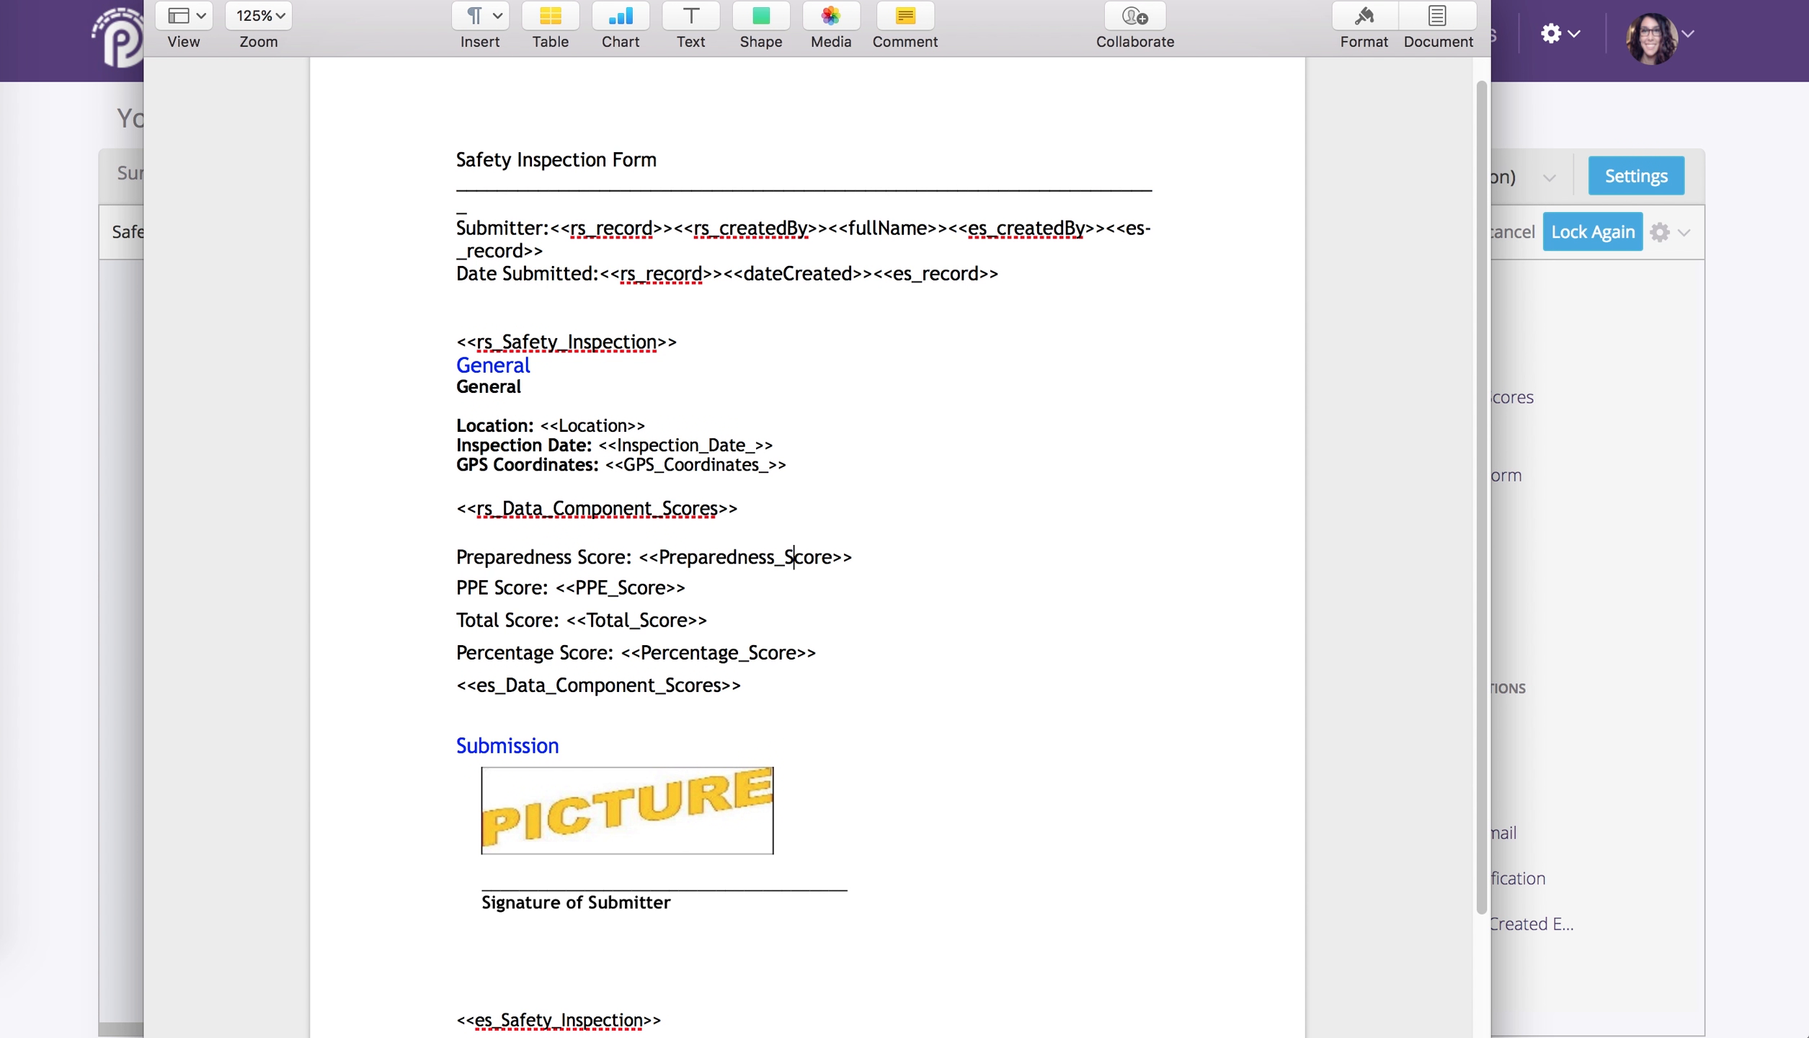
{"action": "key", "text": "super+Tab"}
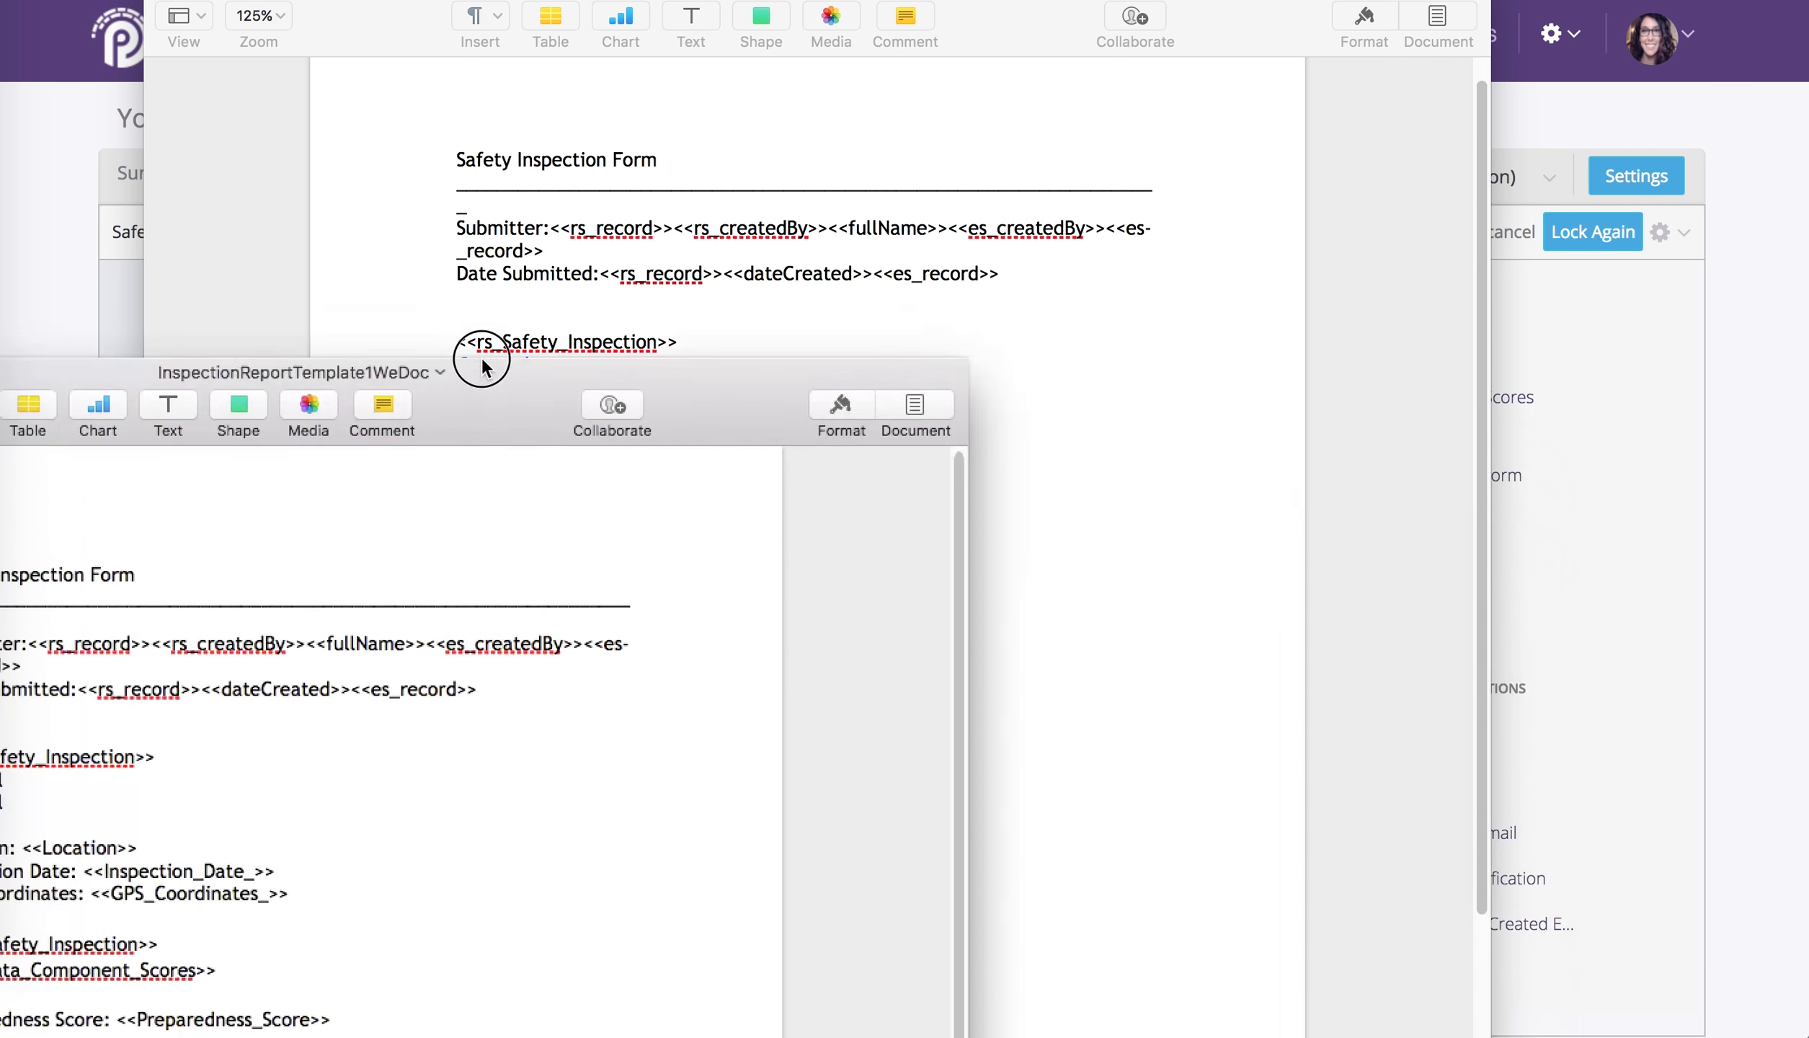
{"action": "left_click_drag", "start_coordinate": [476, 355], "coordinate": [1014, 2]}
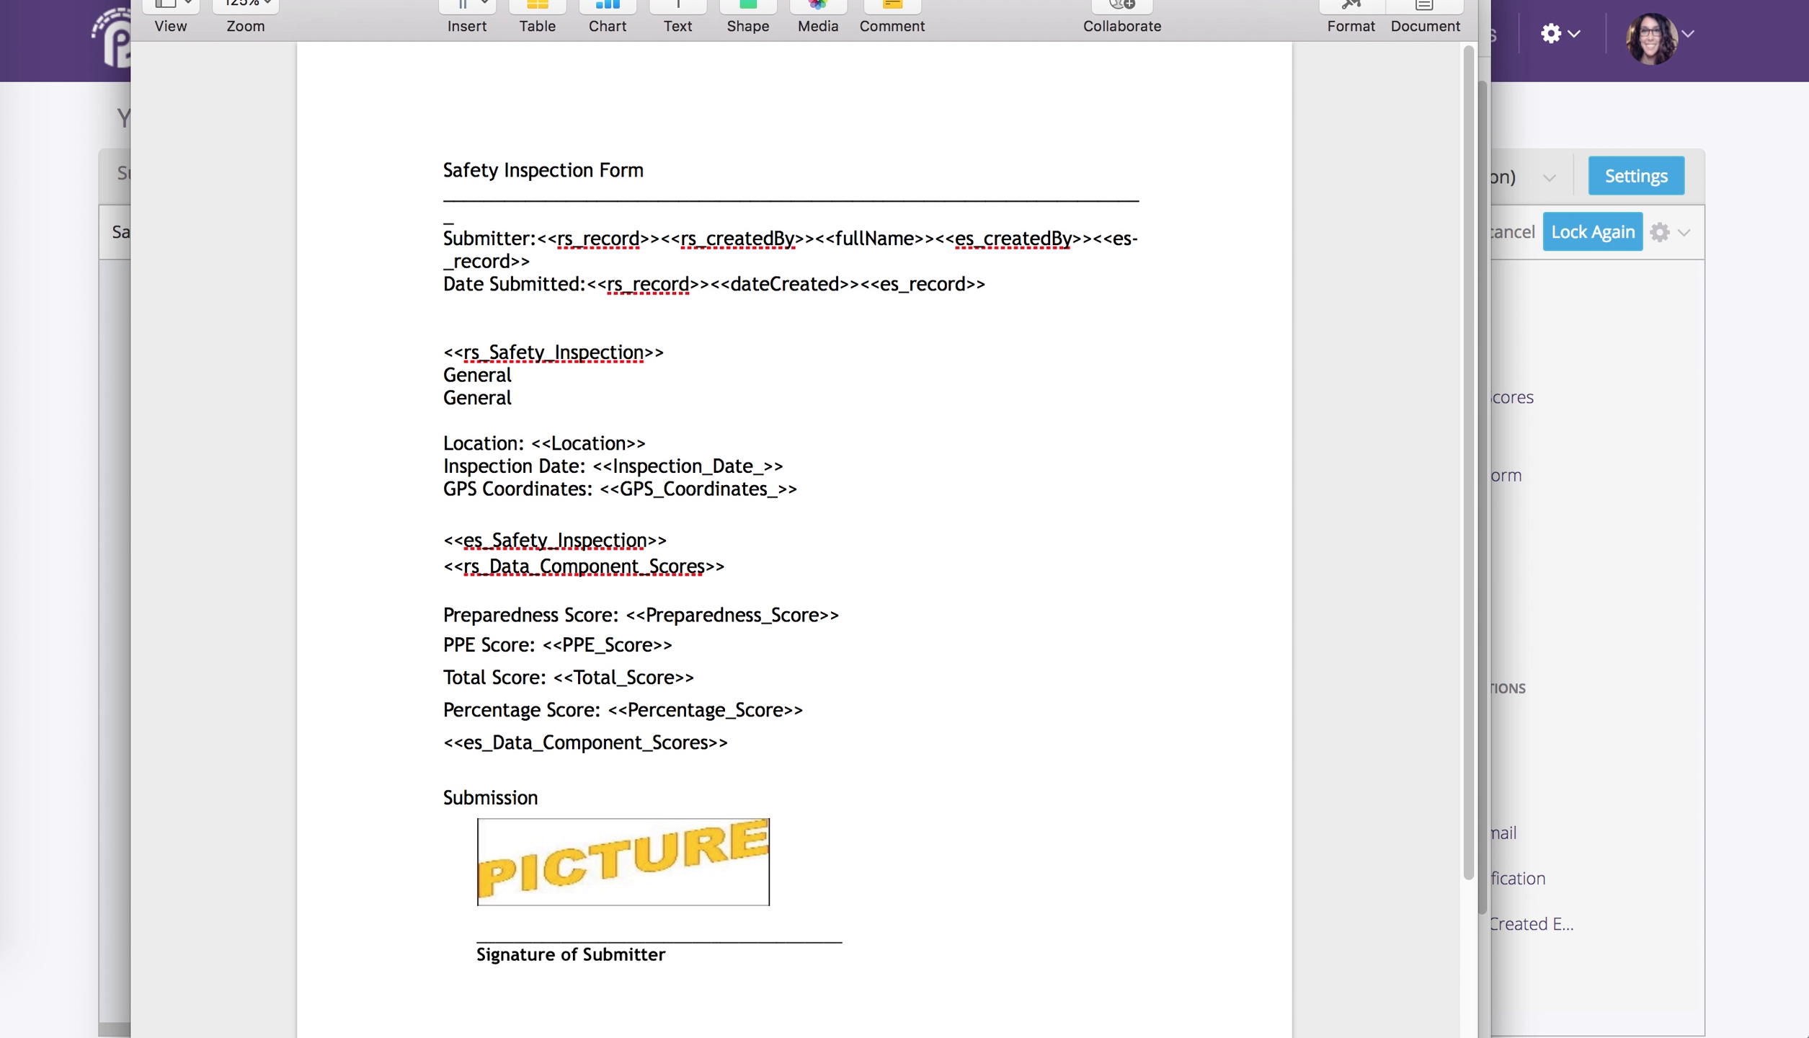
- Switch to Pulpstream and restart the process for the Austin, Texas record of the Safety Inspection stream
{"action": "left_click", "coordinate": [1191, 28]}
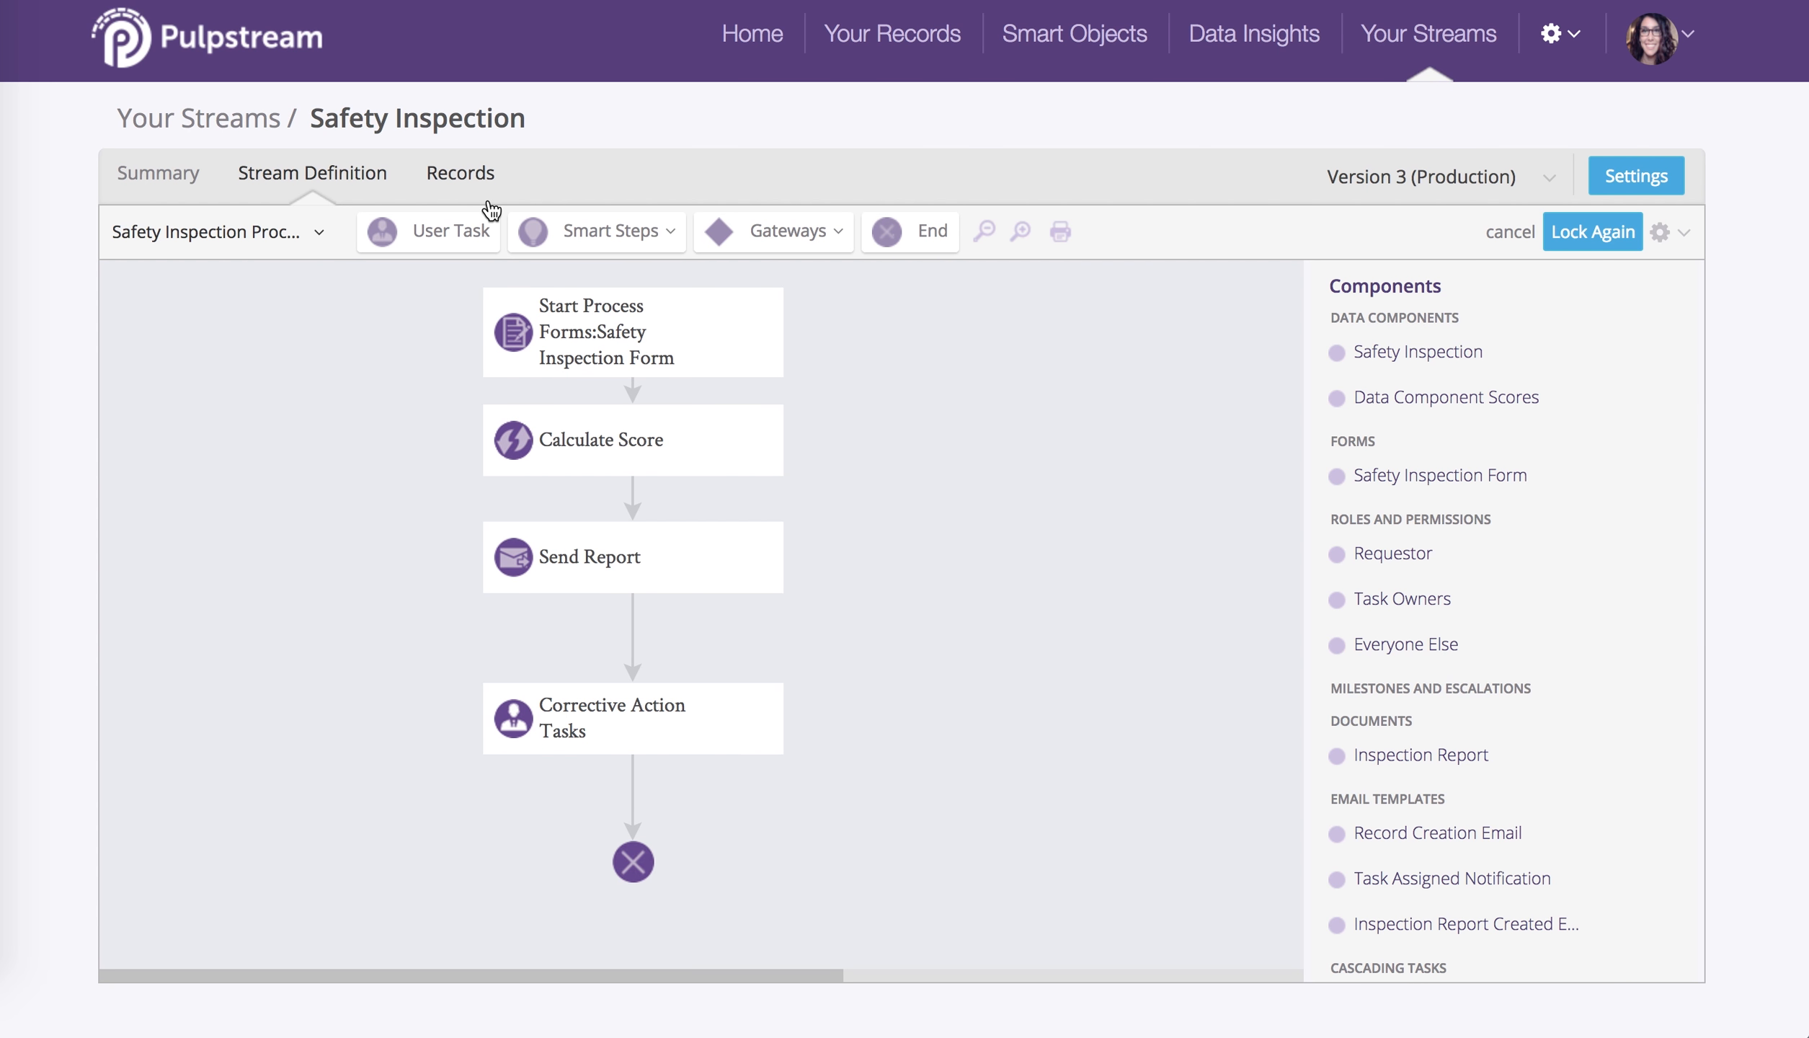
{"action": "left_click", "coordinate": [459, 174]}
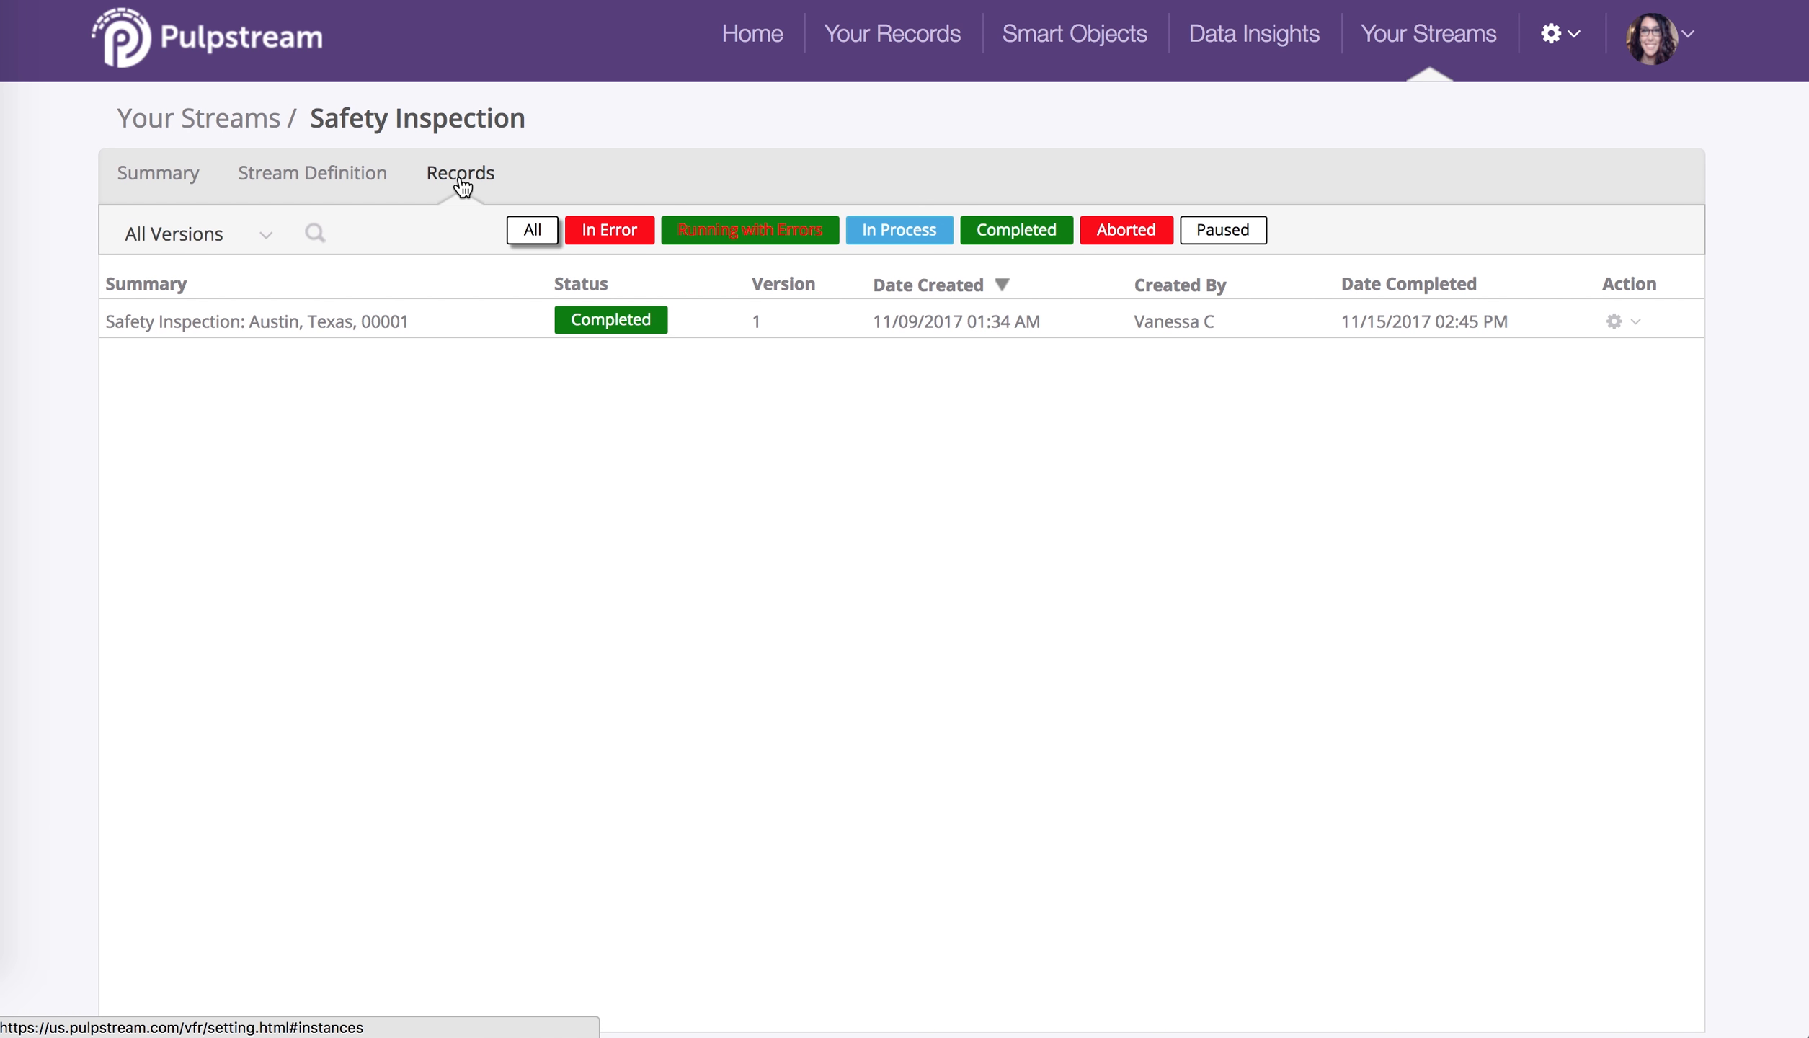
{"action": "left_click", "coordinate": [1615, 325]}
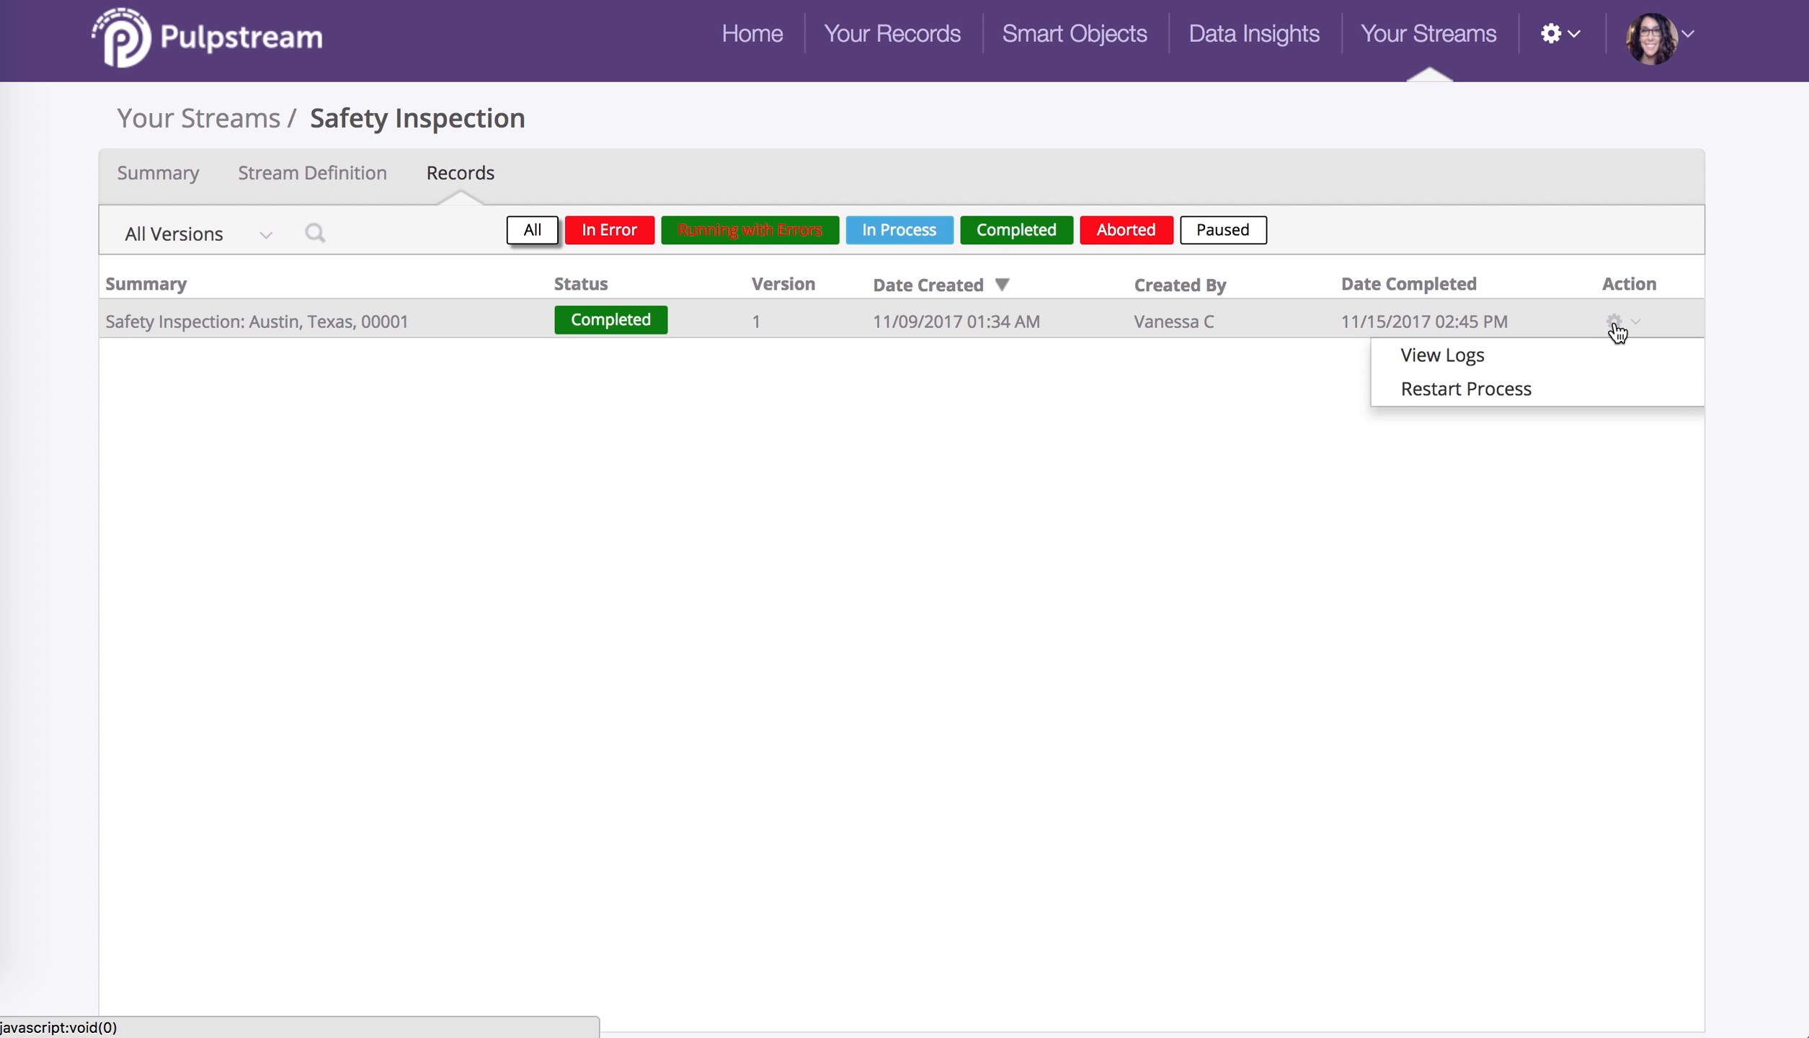
{"action": "left_click", "coordinate": [1615, 386]}
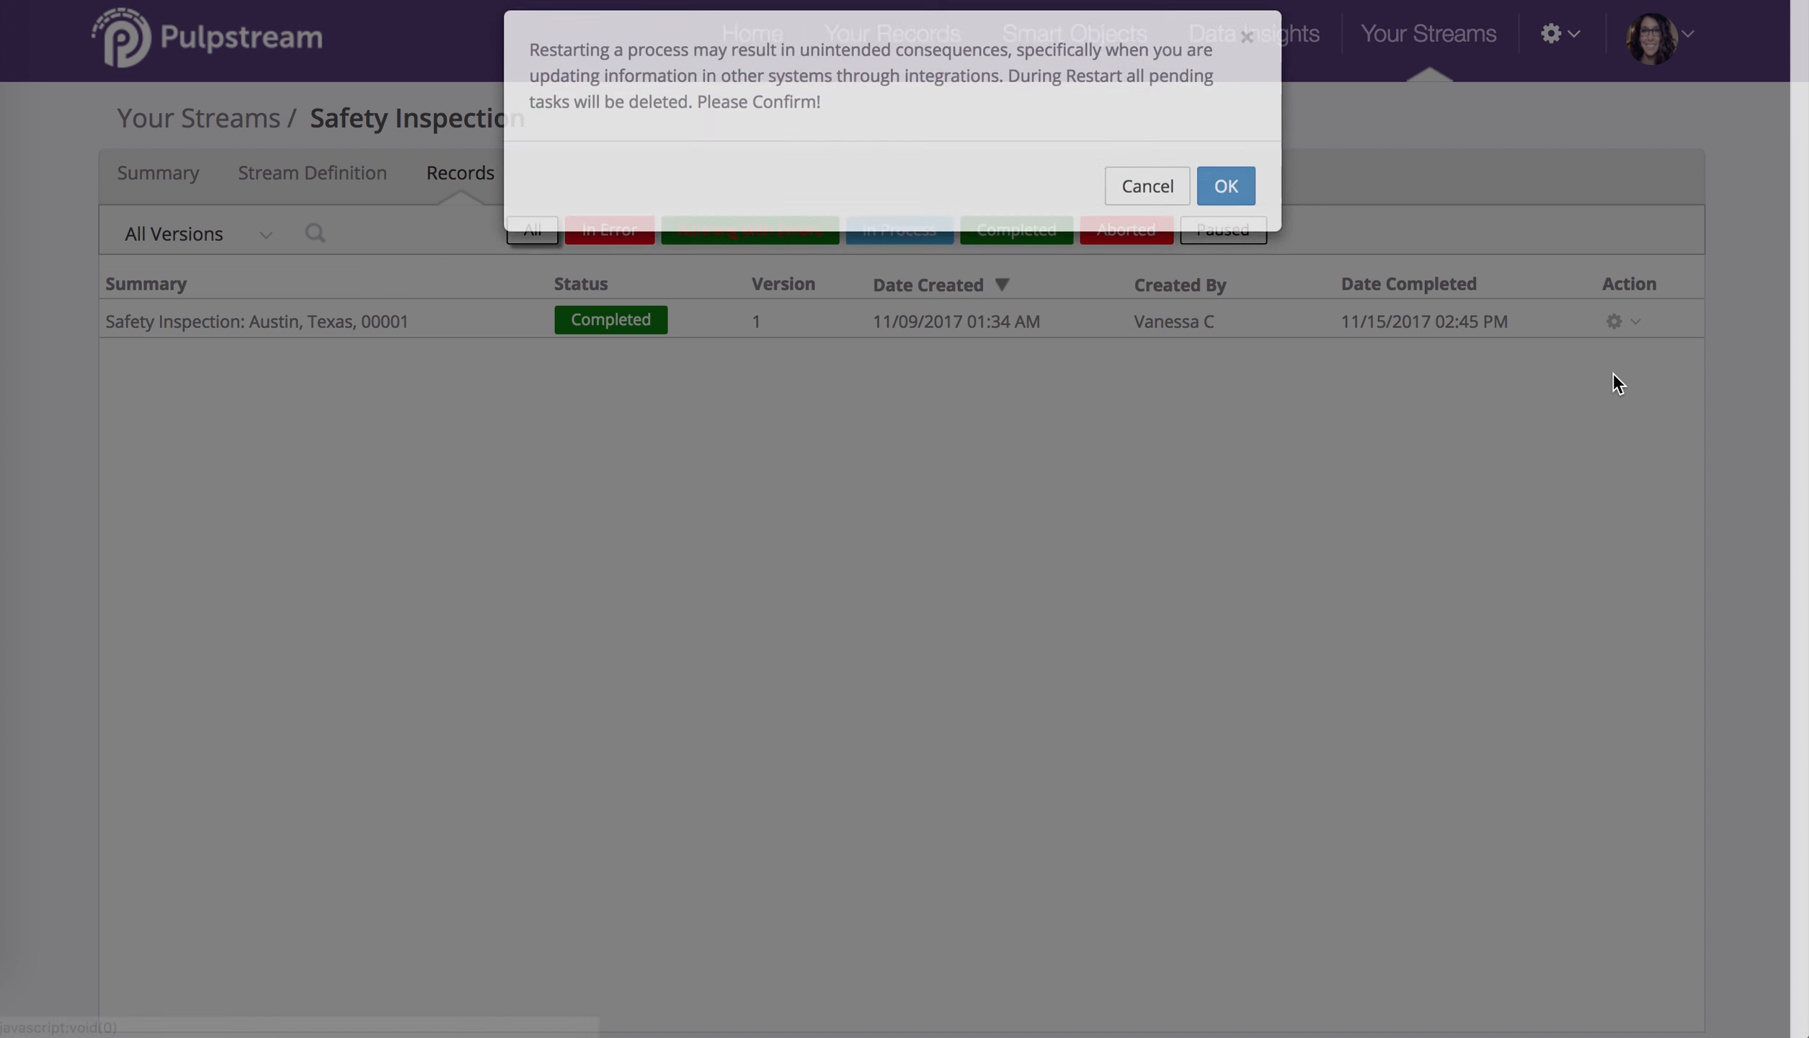
{"action": "left_click", "coordinate": [1224, 209]}
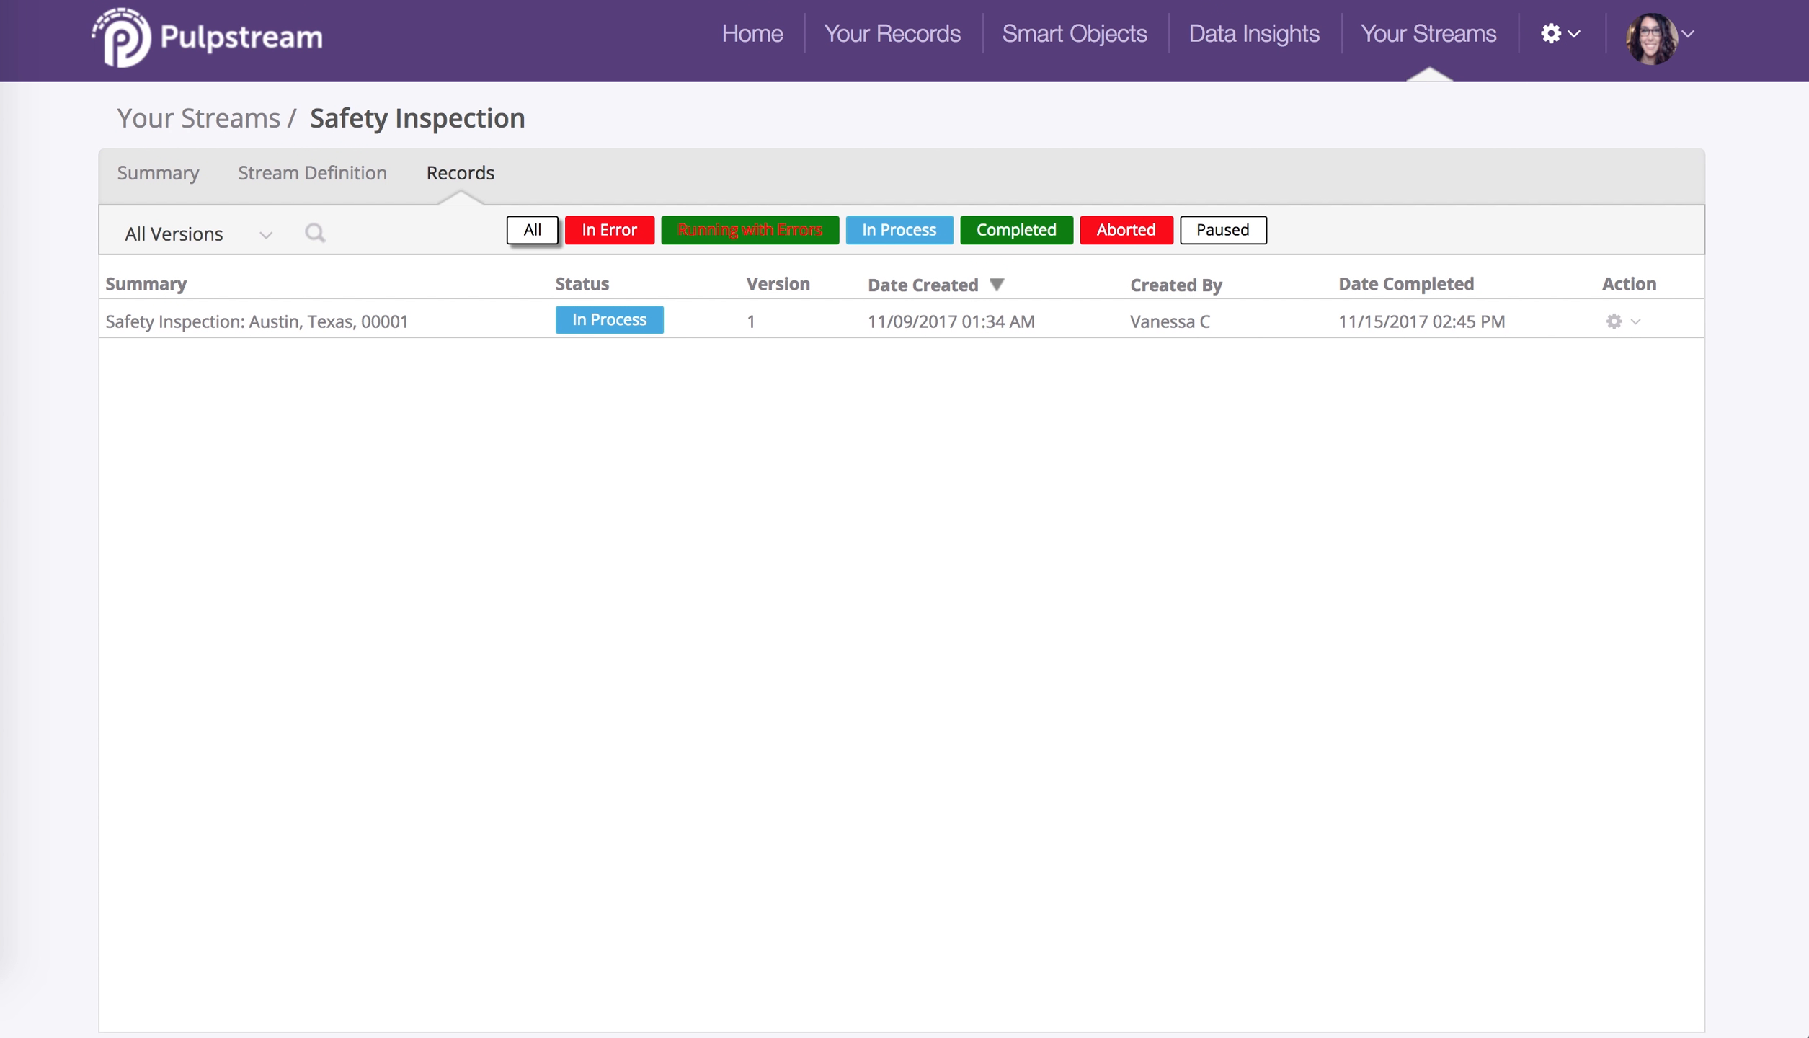
- From the stream definition, generate a test print document for the Austin, Texas record using the InspectionReportTemplate1WeDoc Word template
{"action": "left_click", "coordinate": [281, 180]}
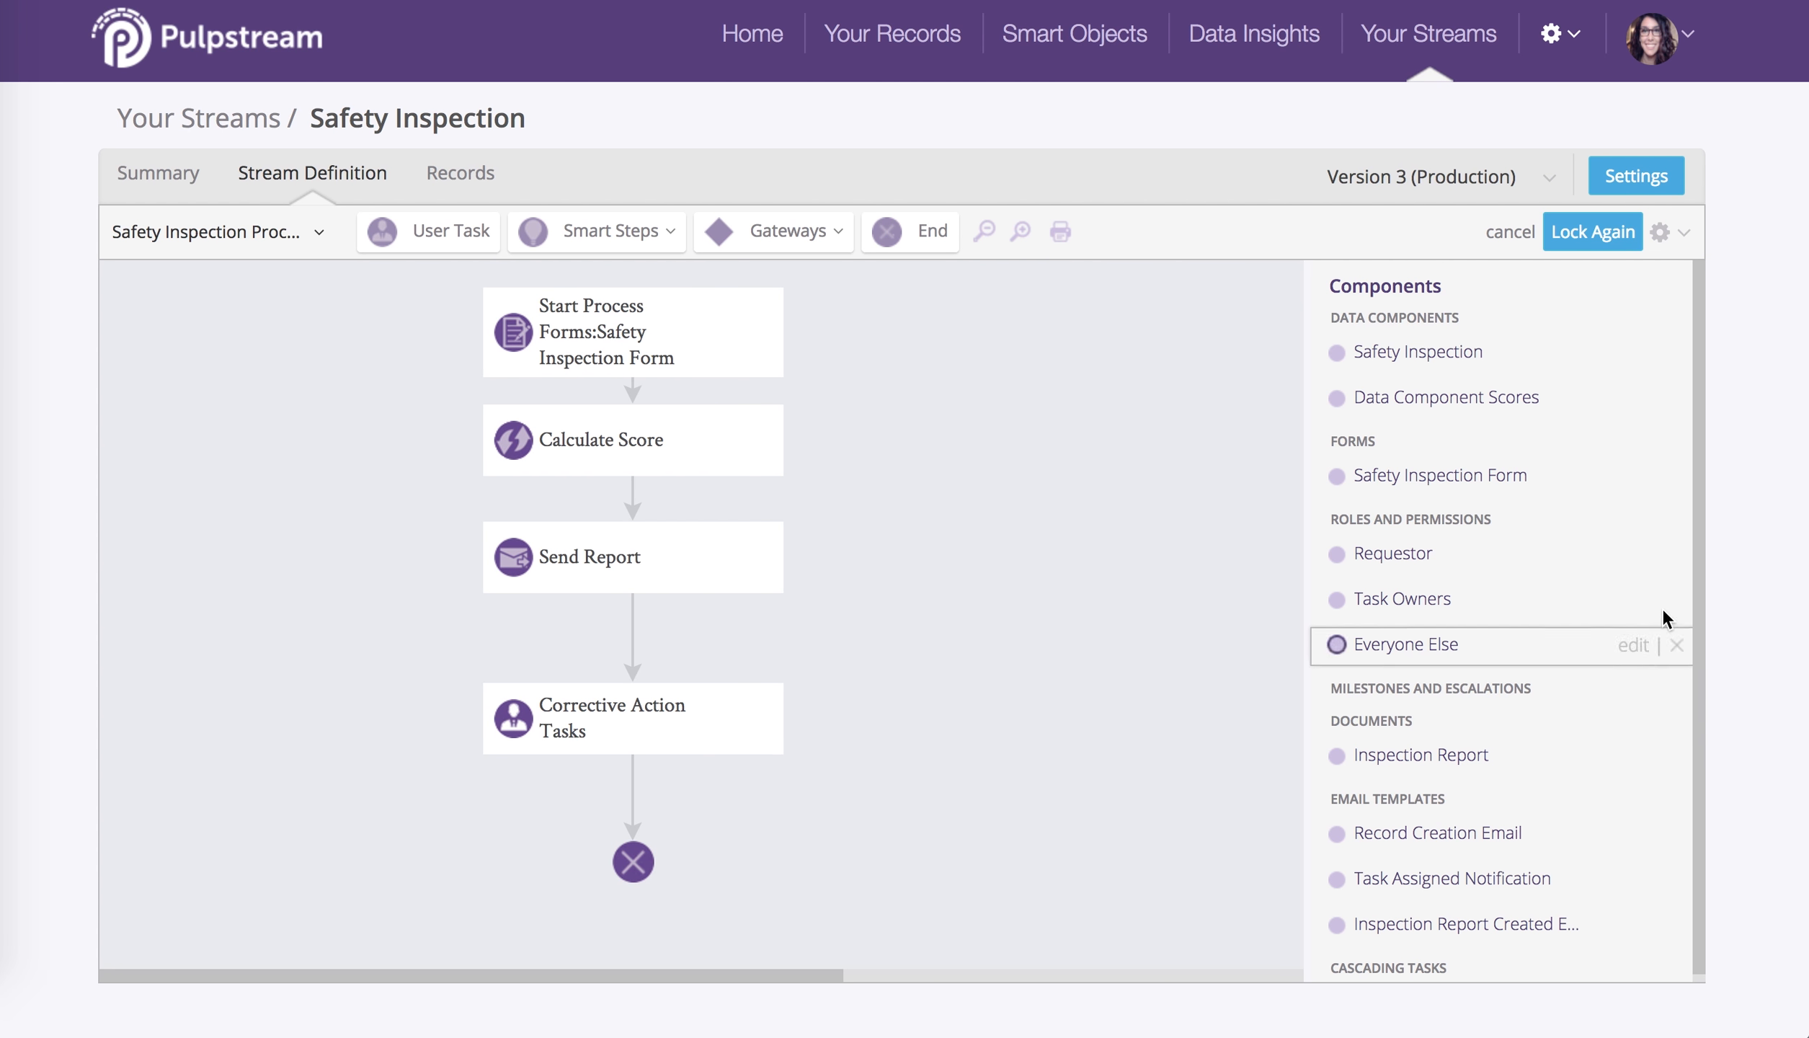
{"action": "left_click", "coordinate": [1664, 234]}
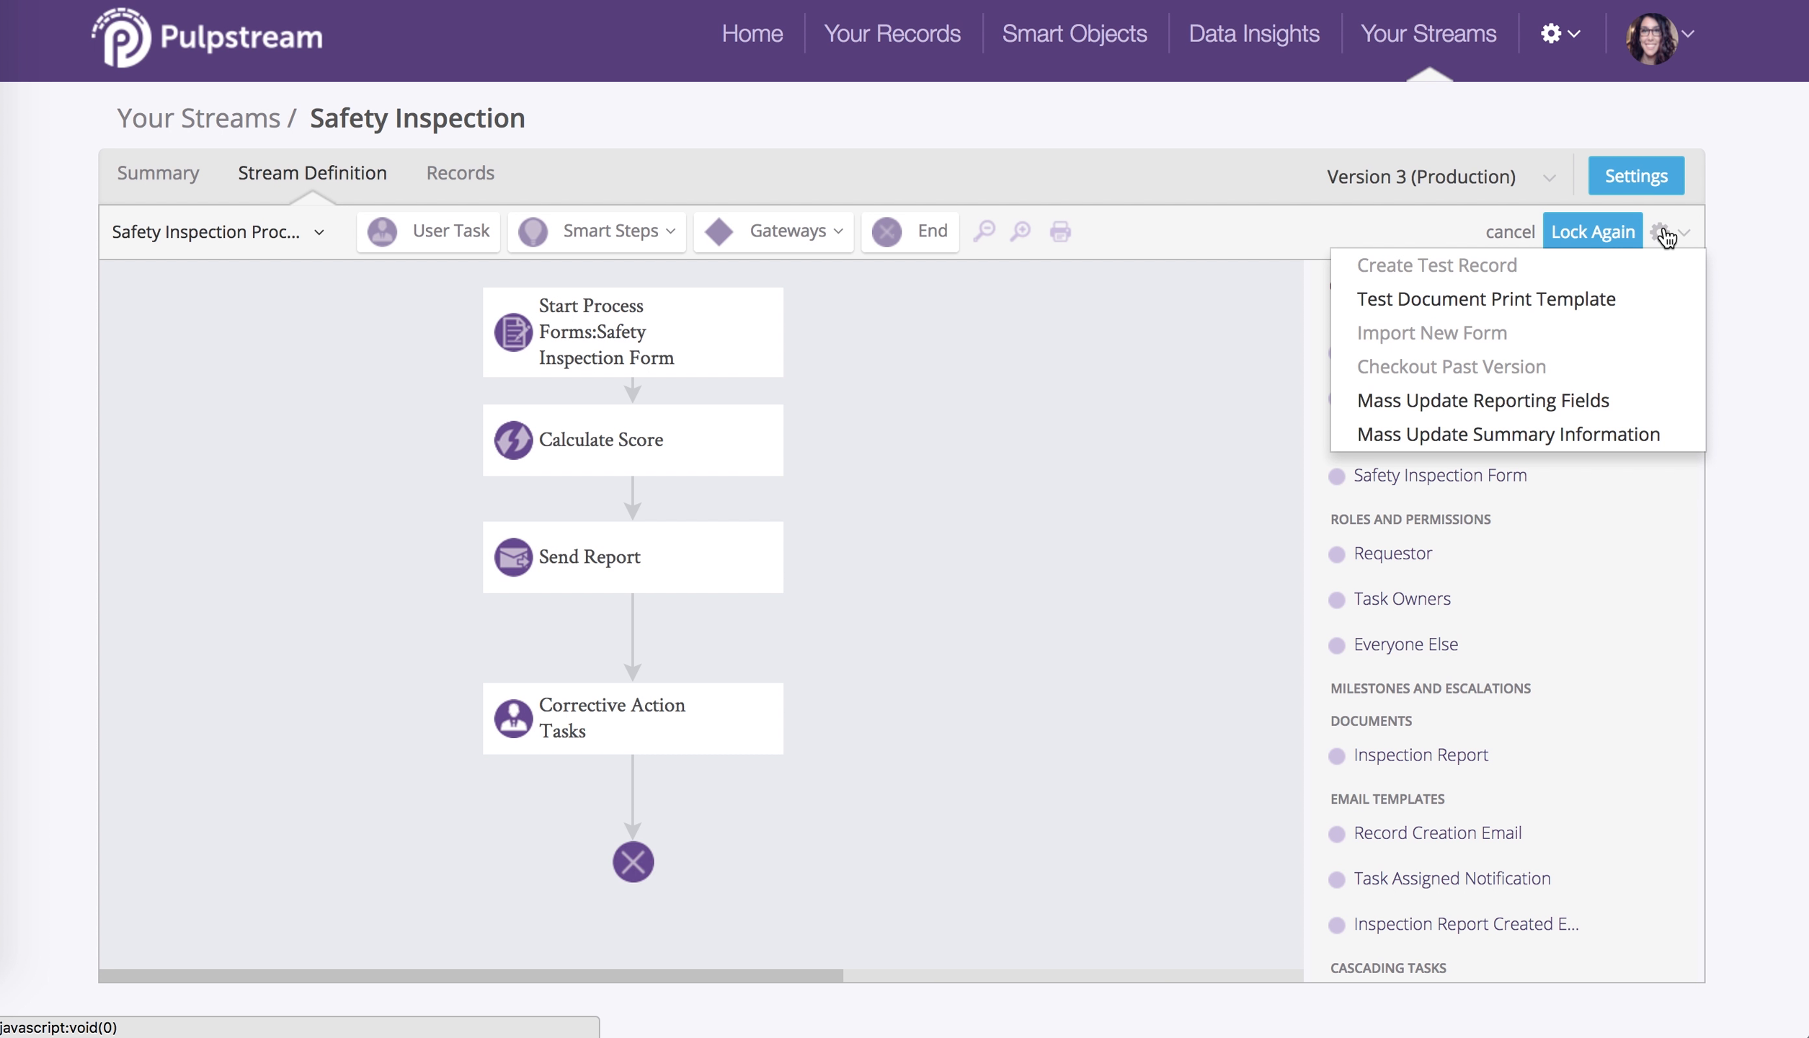
{"action": "left_click", "coordinate": [1640, 298]}
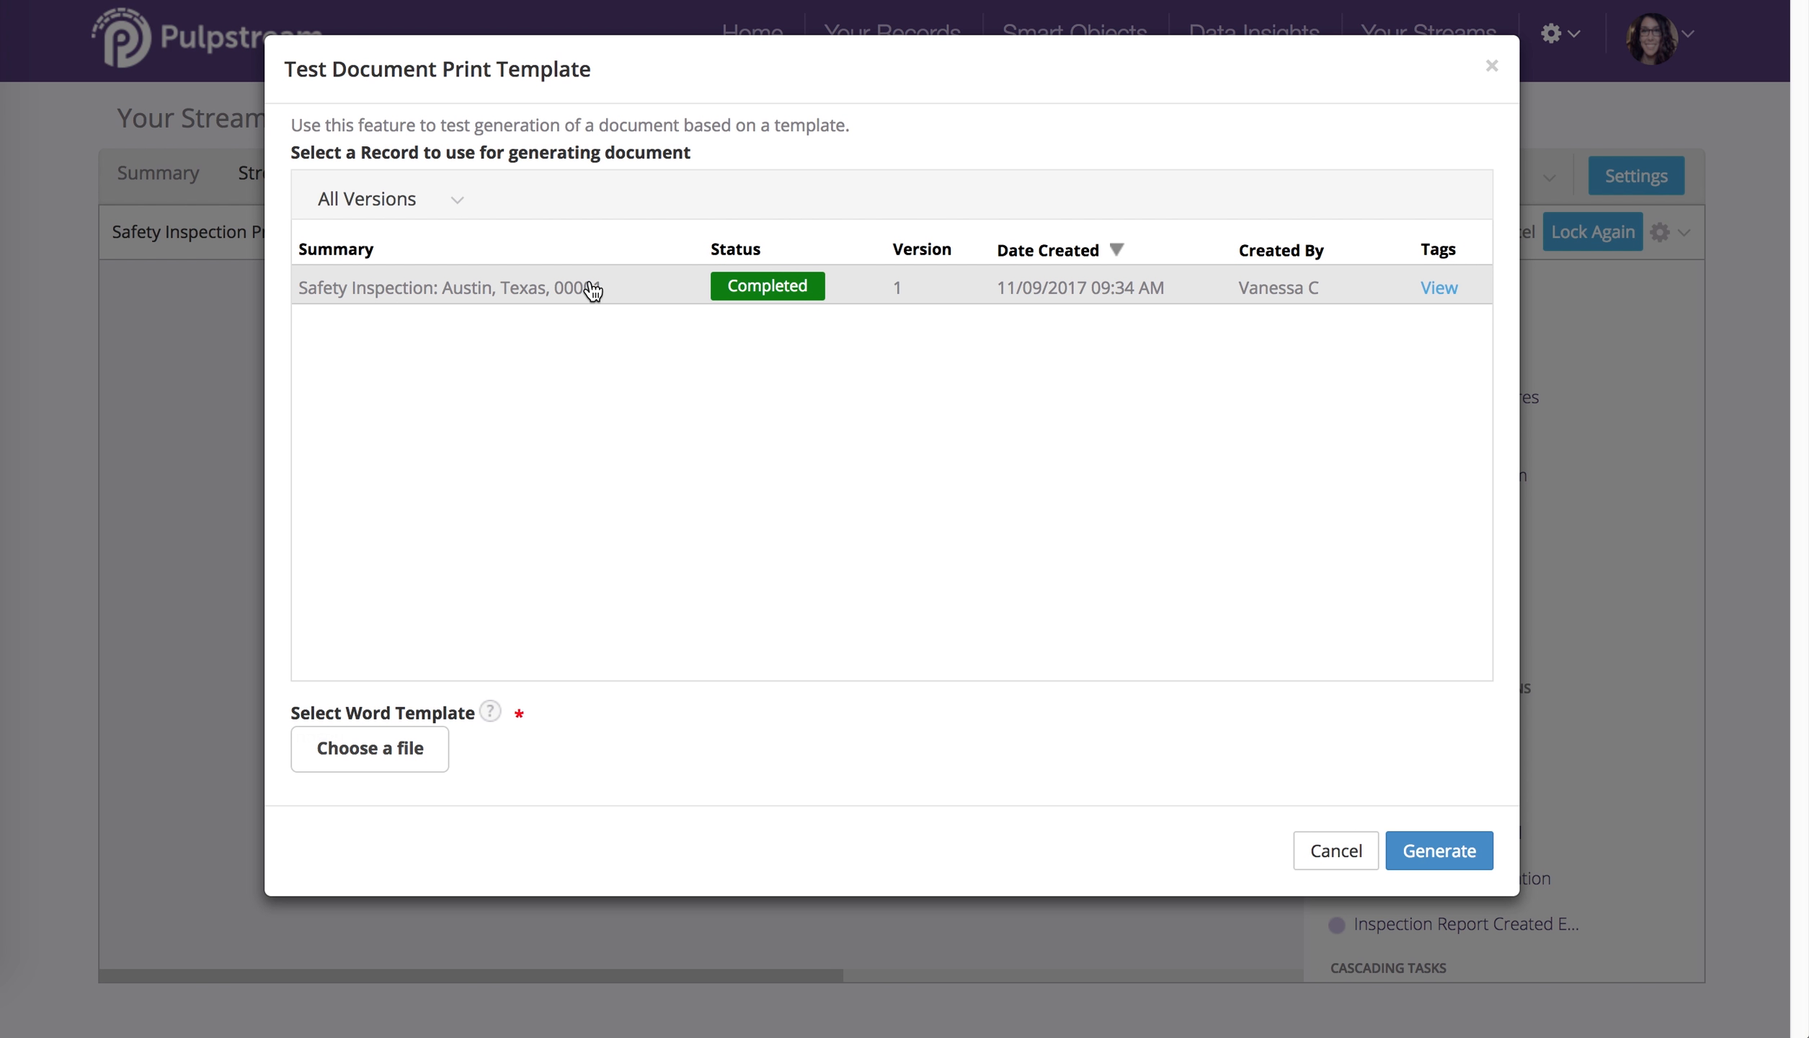
{"action": "left_click", "coordinate": [358, 751]}
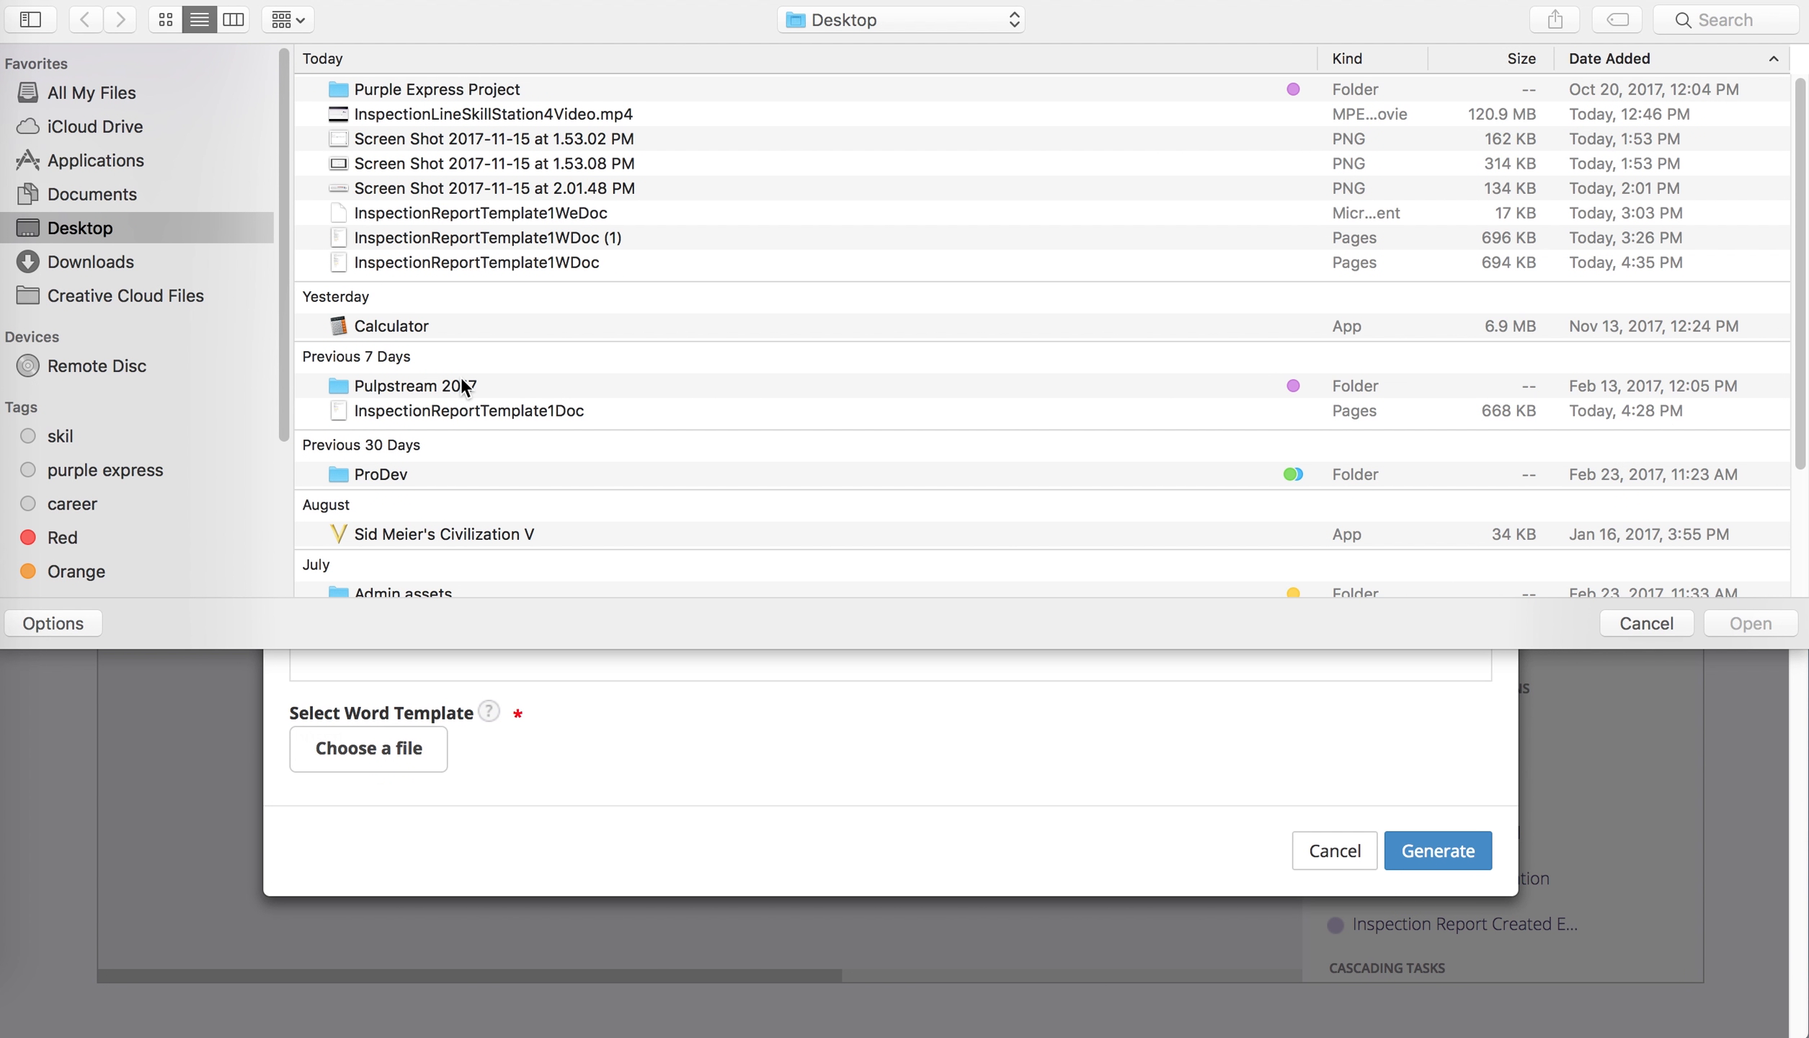
{"action": "left_click", "coordinate": [515, 211]}
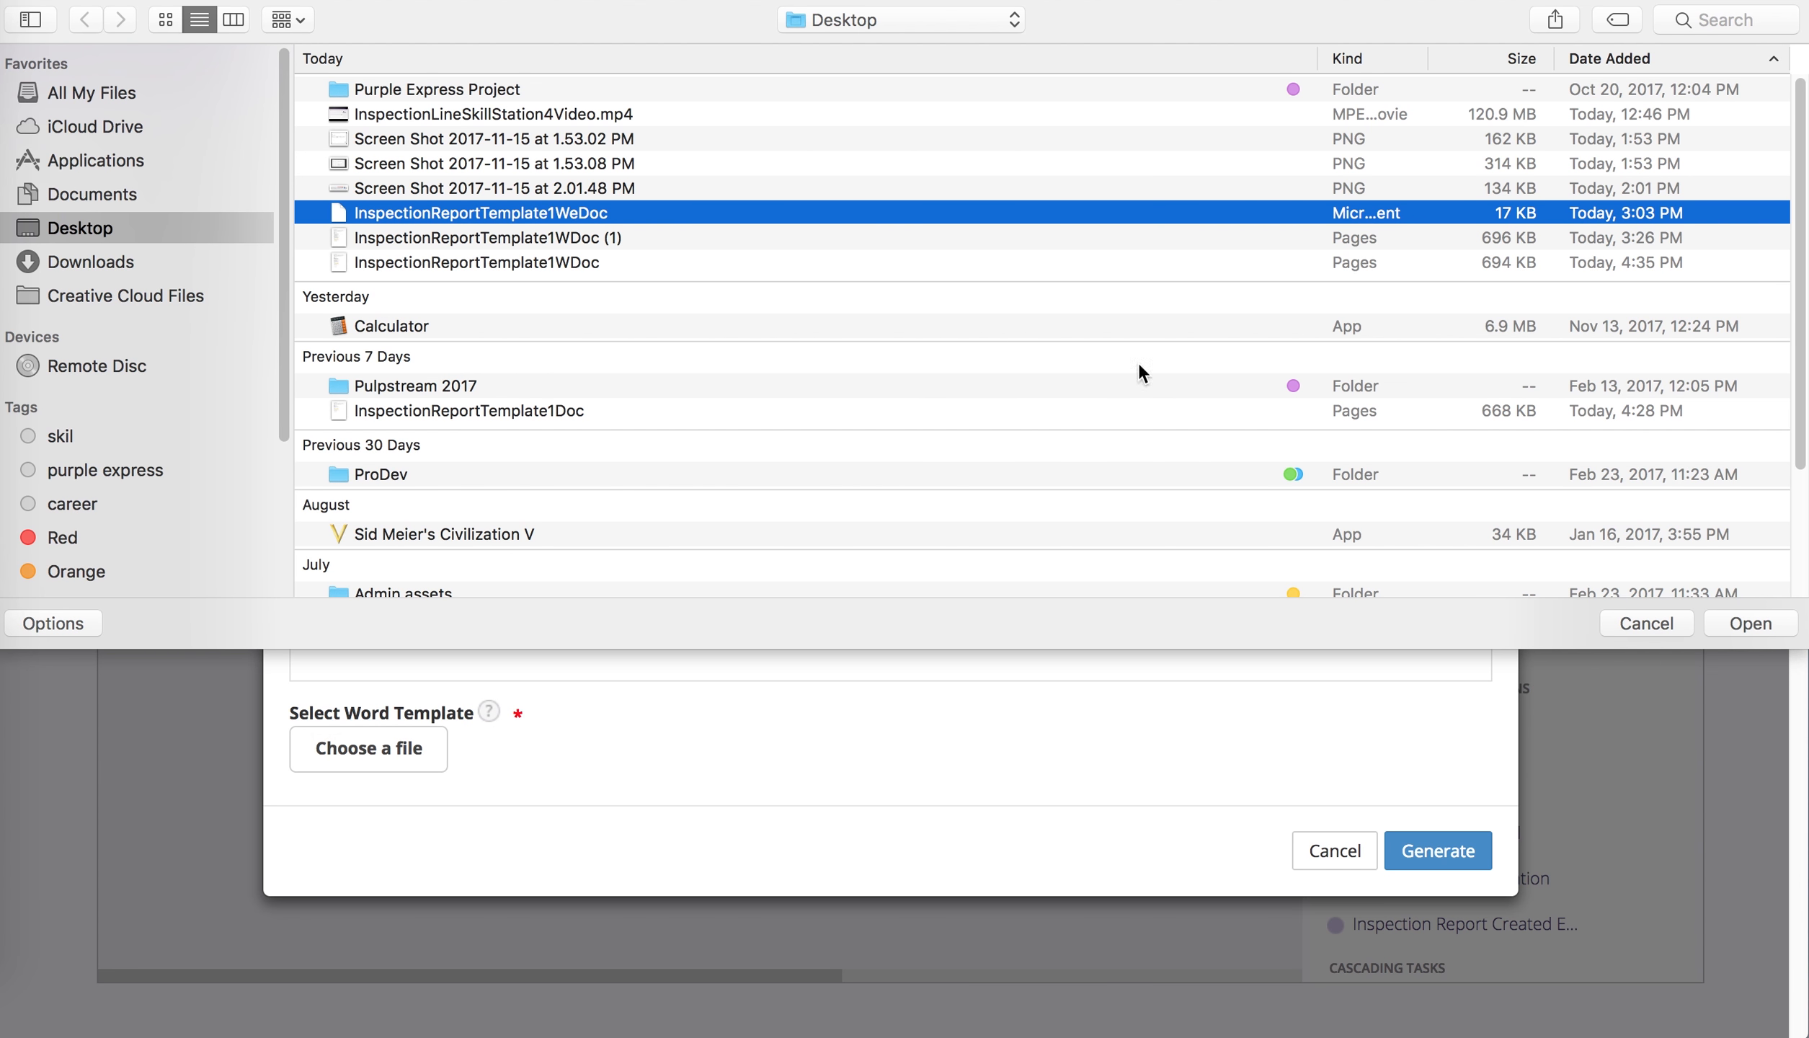
{"action": "left_click", "coordinate": [1780, 631]}
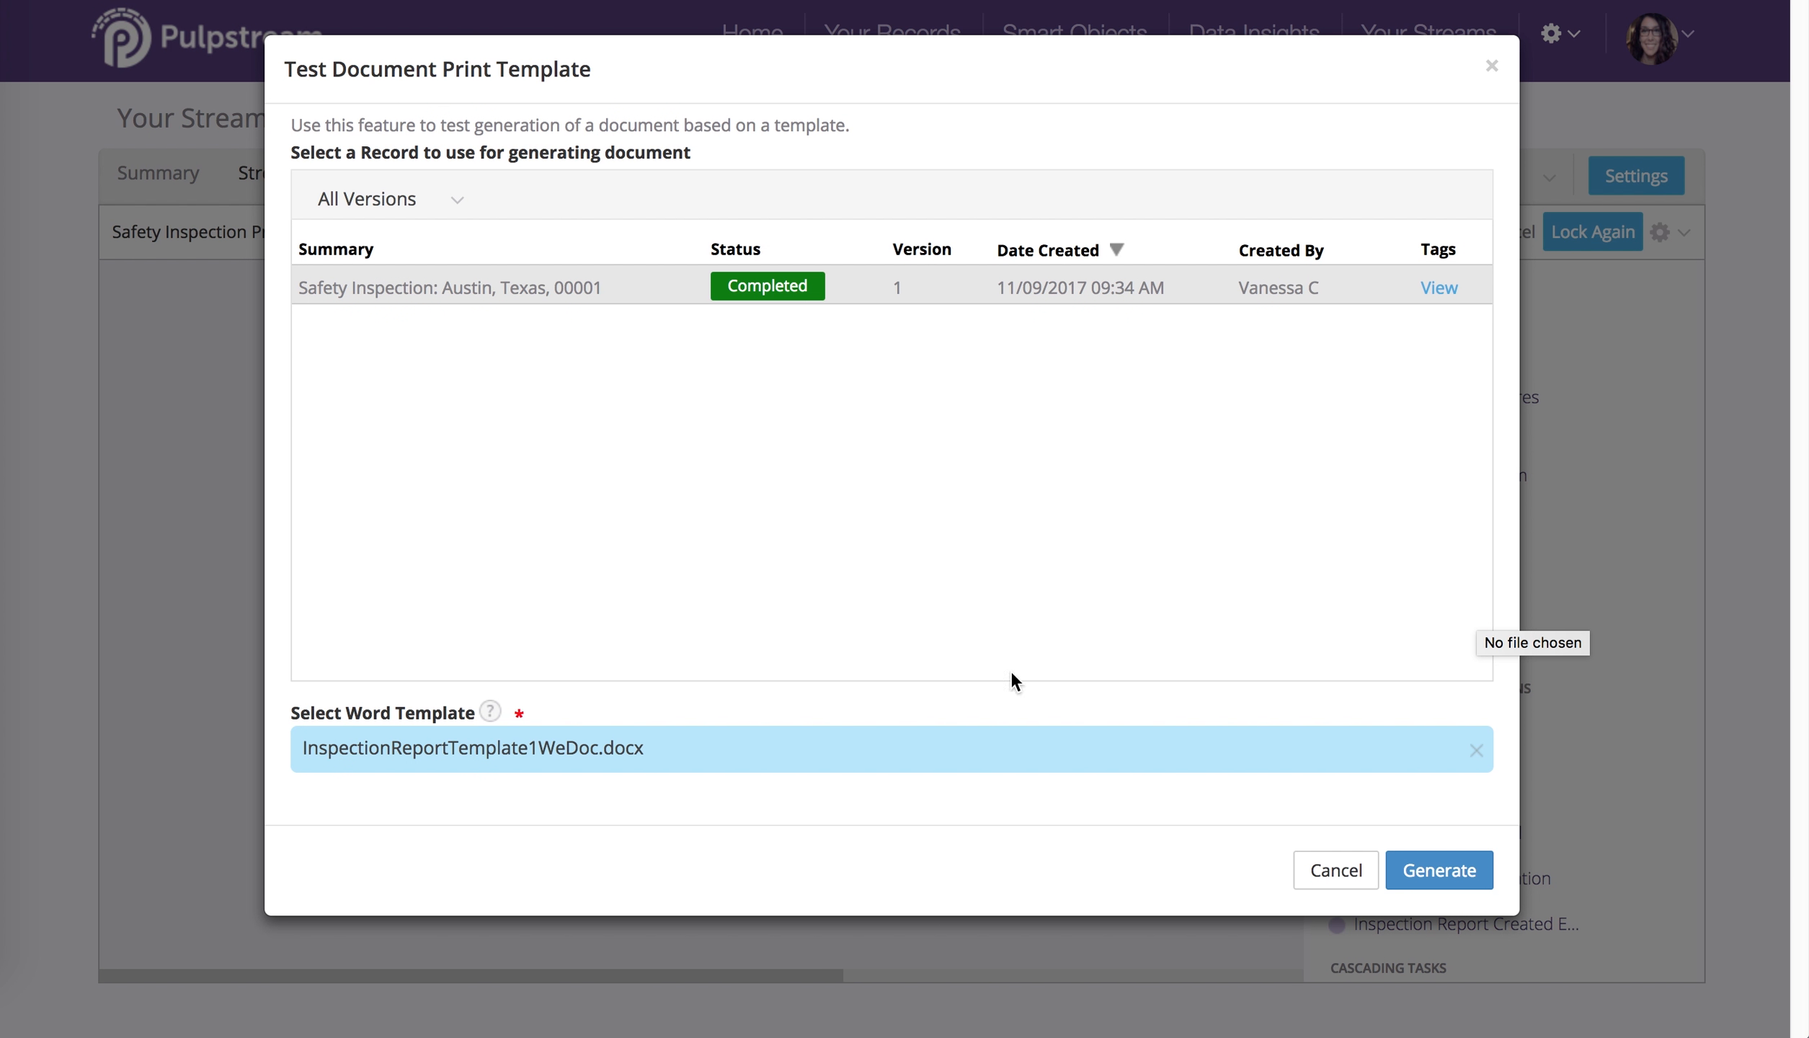
{"action": "left_click", "coordinate": [1458, 872]}
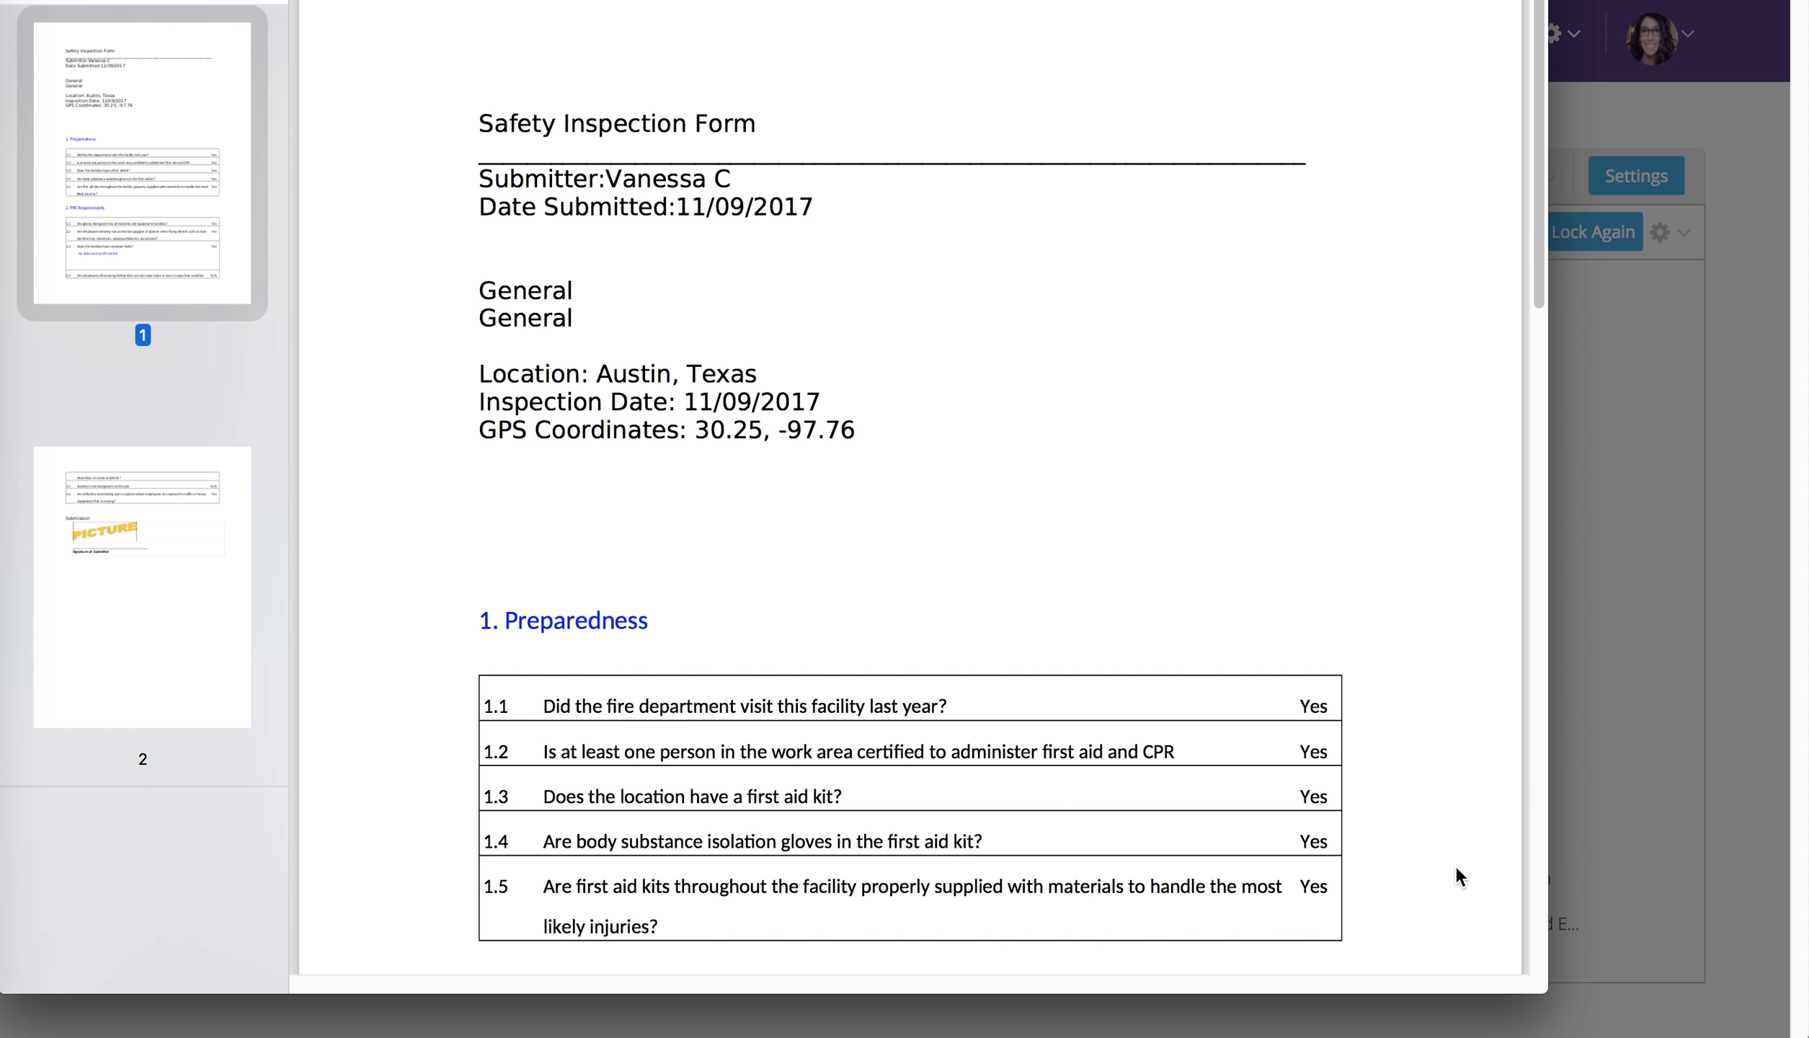
- Examine both pages of the generated inspection report PDF, then close it and the template test dialog
{"action": "scroll", "coordinate": [1357, 745], "scroll_direction": "down", "scroll_amount": 12}
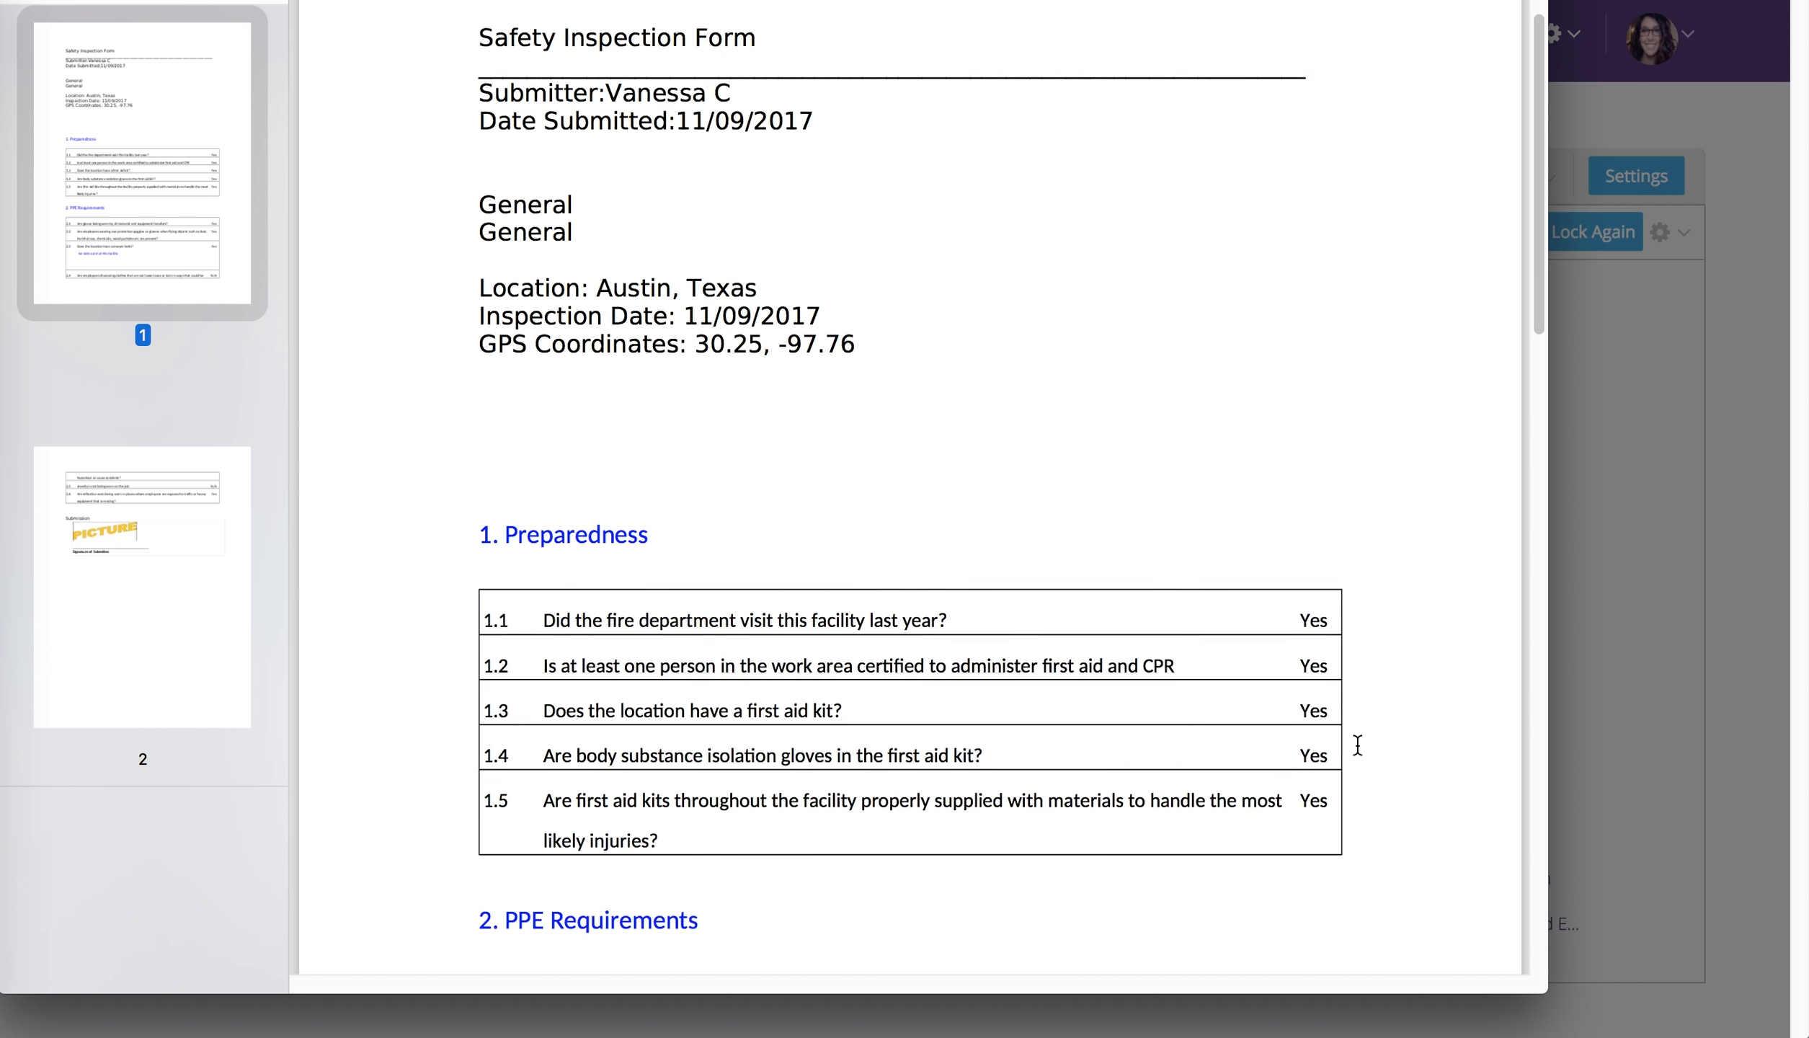
{"action": "scroll", "coordinate": [1357, 745], "scroll_direction": "down", "scroll_amount": 6}
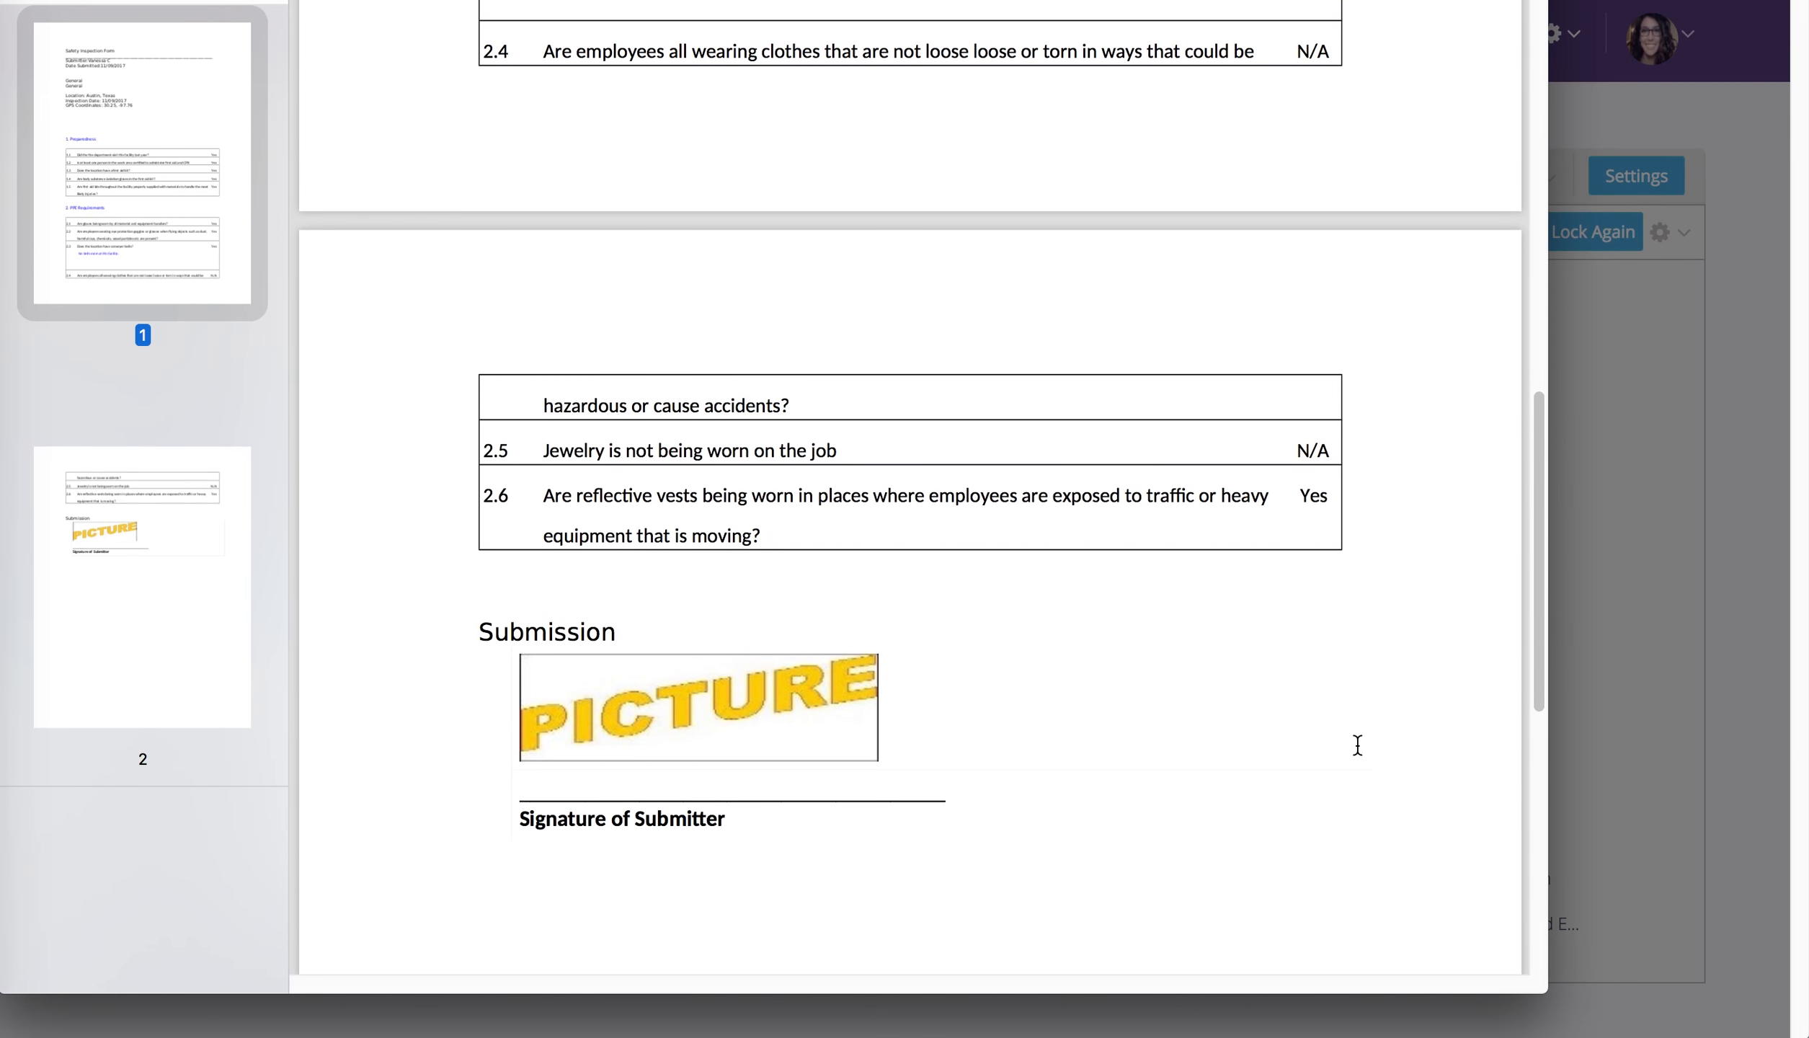
{"action": "scroll", "coordinate": [1351, 738], "scroll_direction": "up", "scroll_amount": 15}
{"action": "scroll", "coordinate": [1359, 721], "scroll_direction": "up", "scroll_amount": 6}
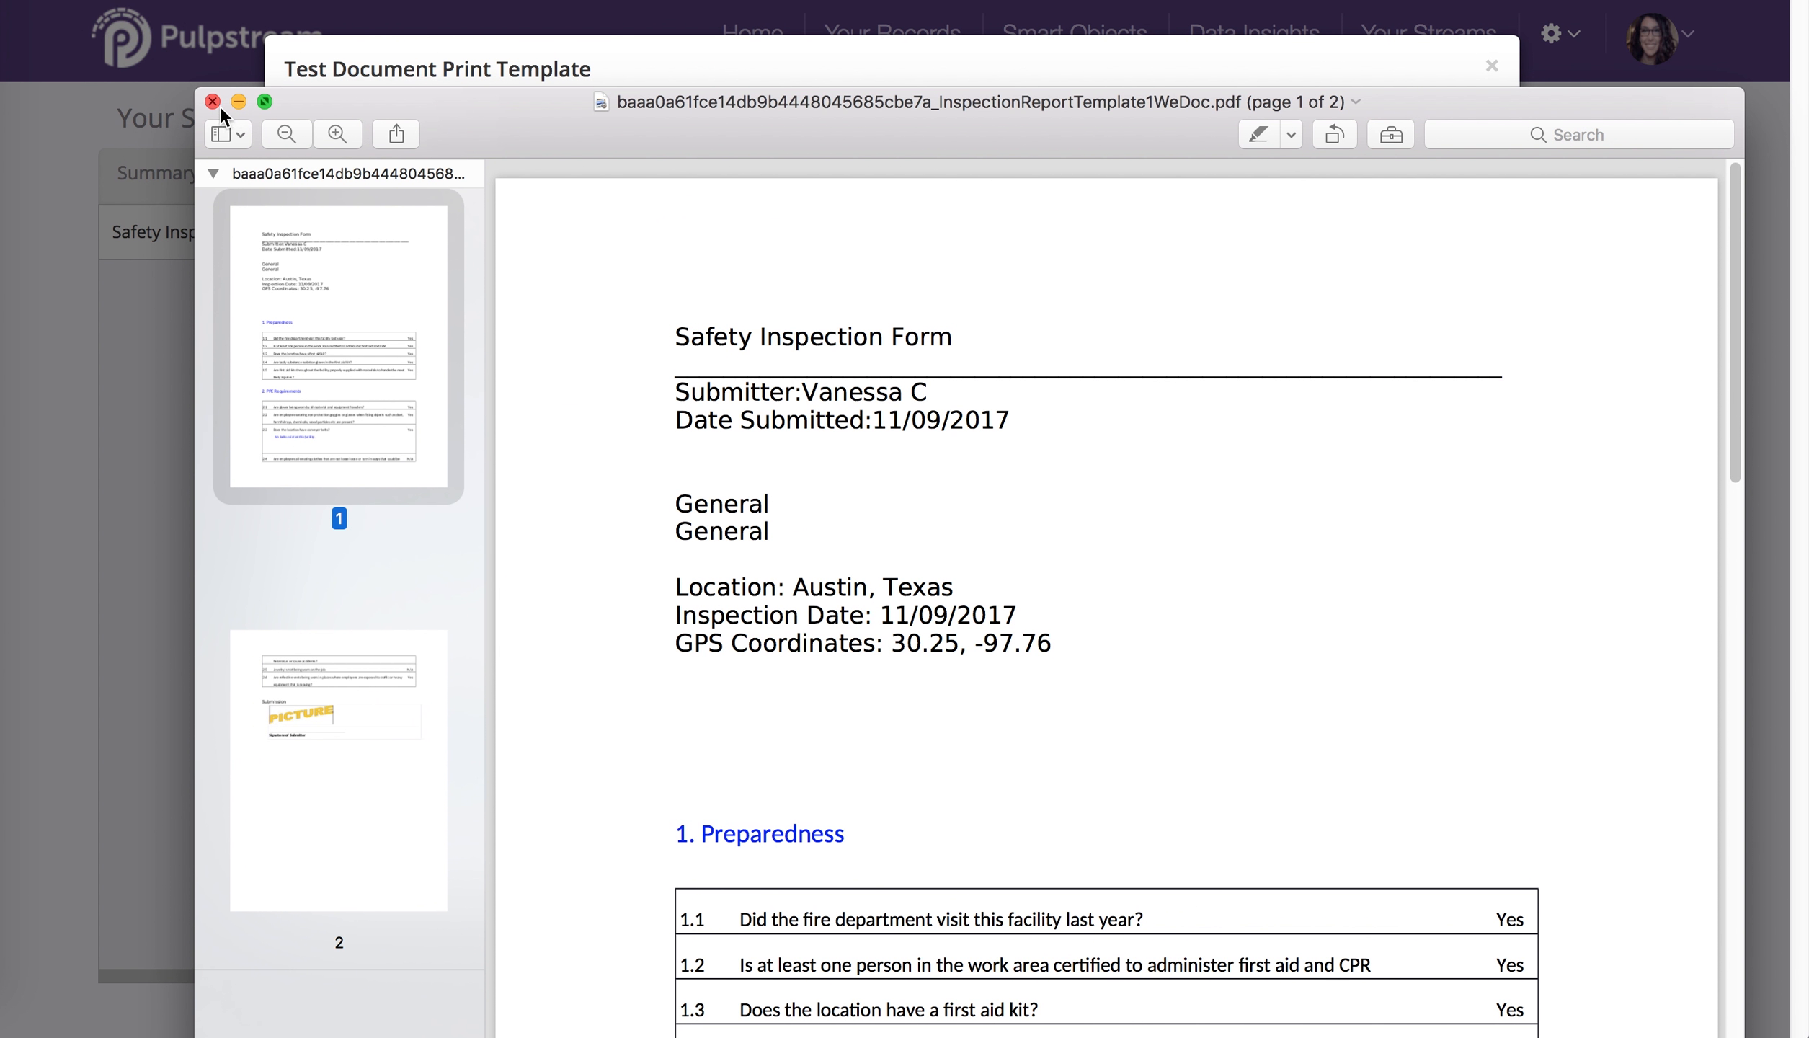
{"action": "left_click", "coordinate": [212, 101]}
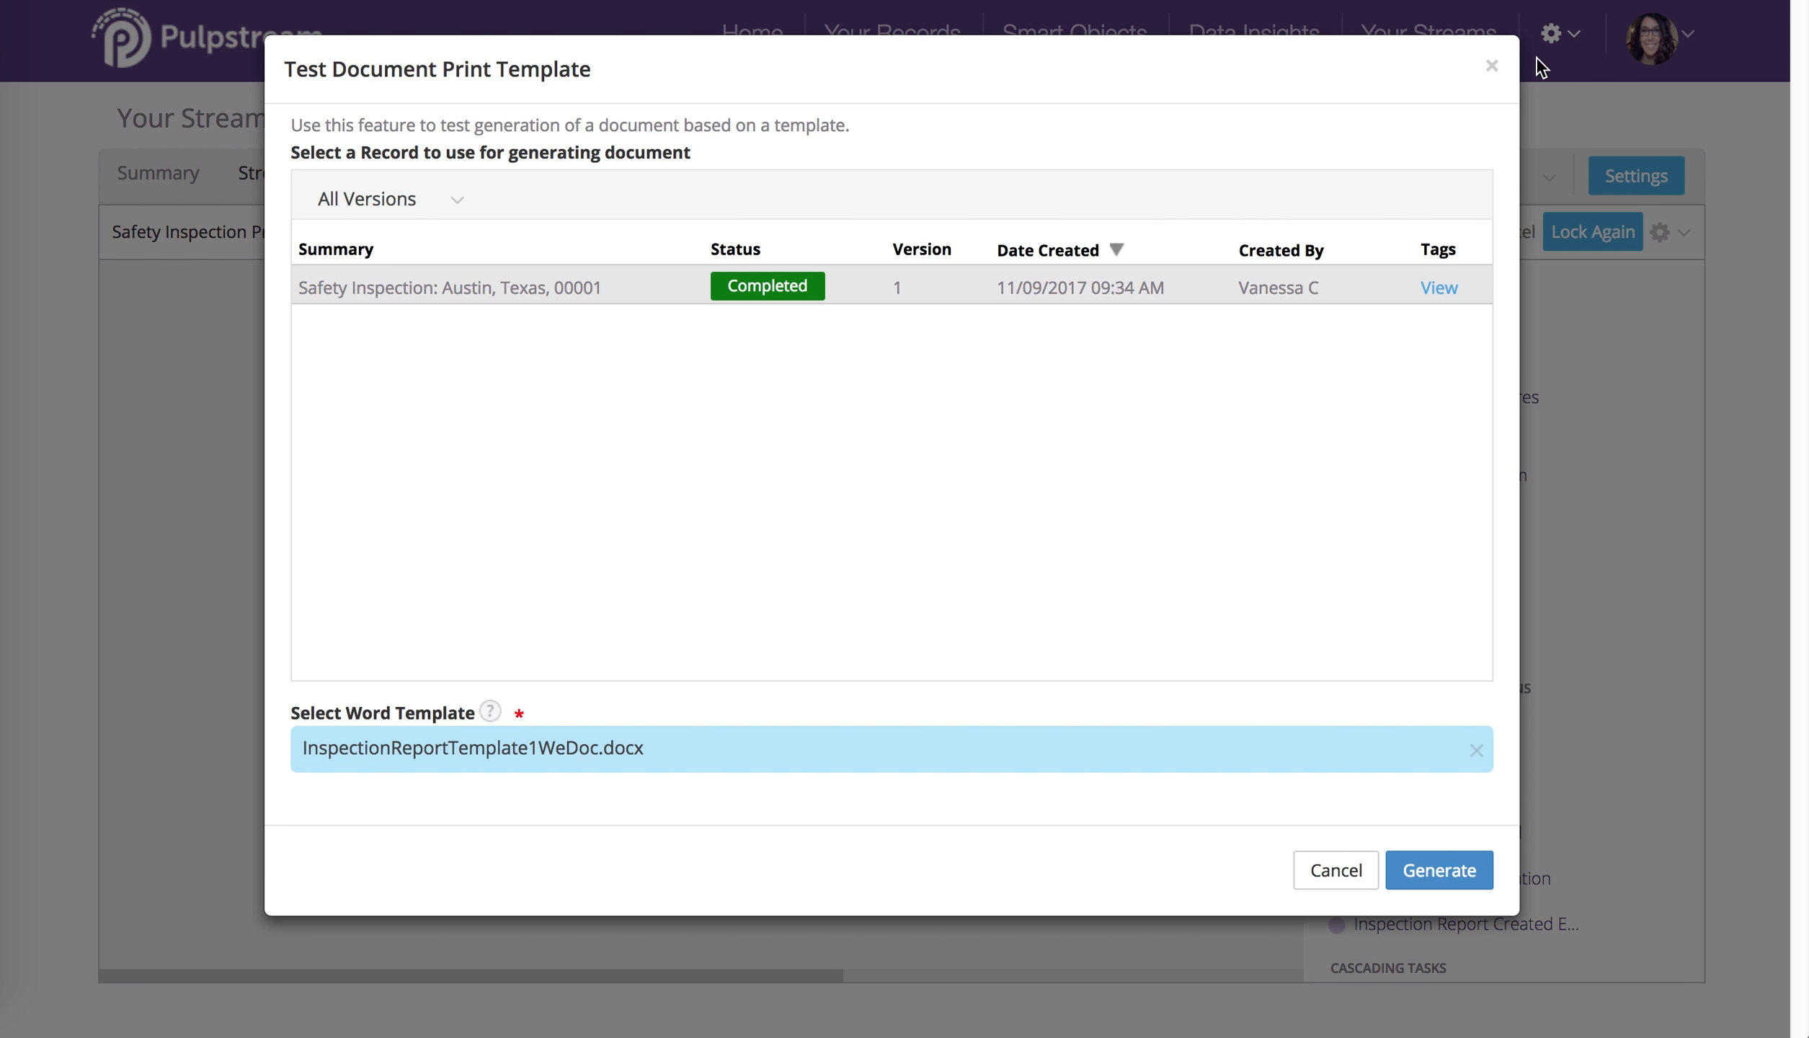
{"action": "left_click", "coordinate": [1491, 66]}
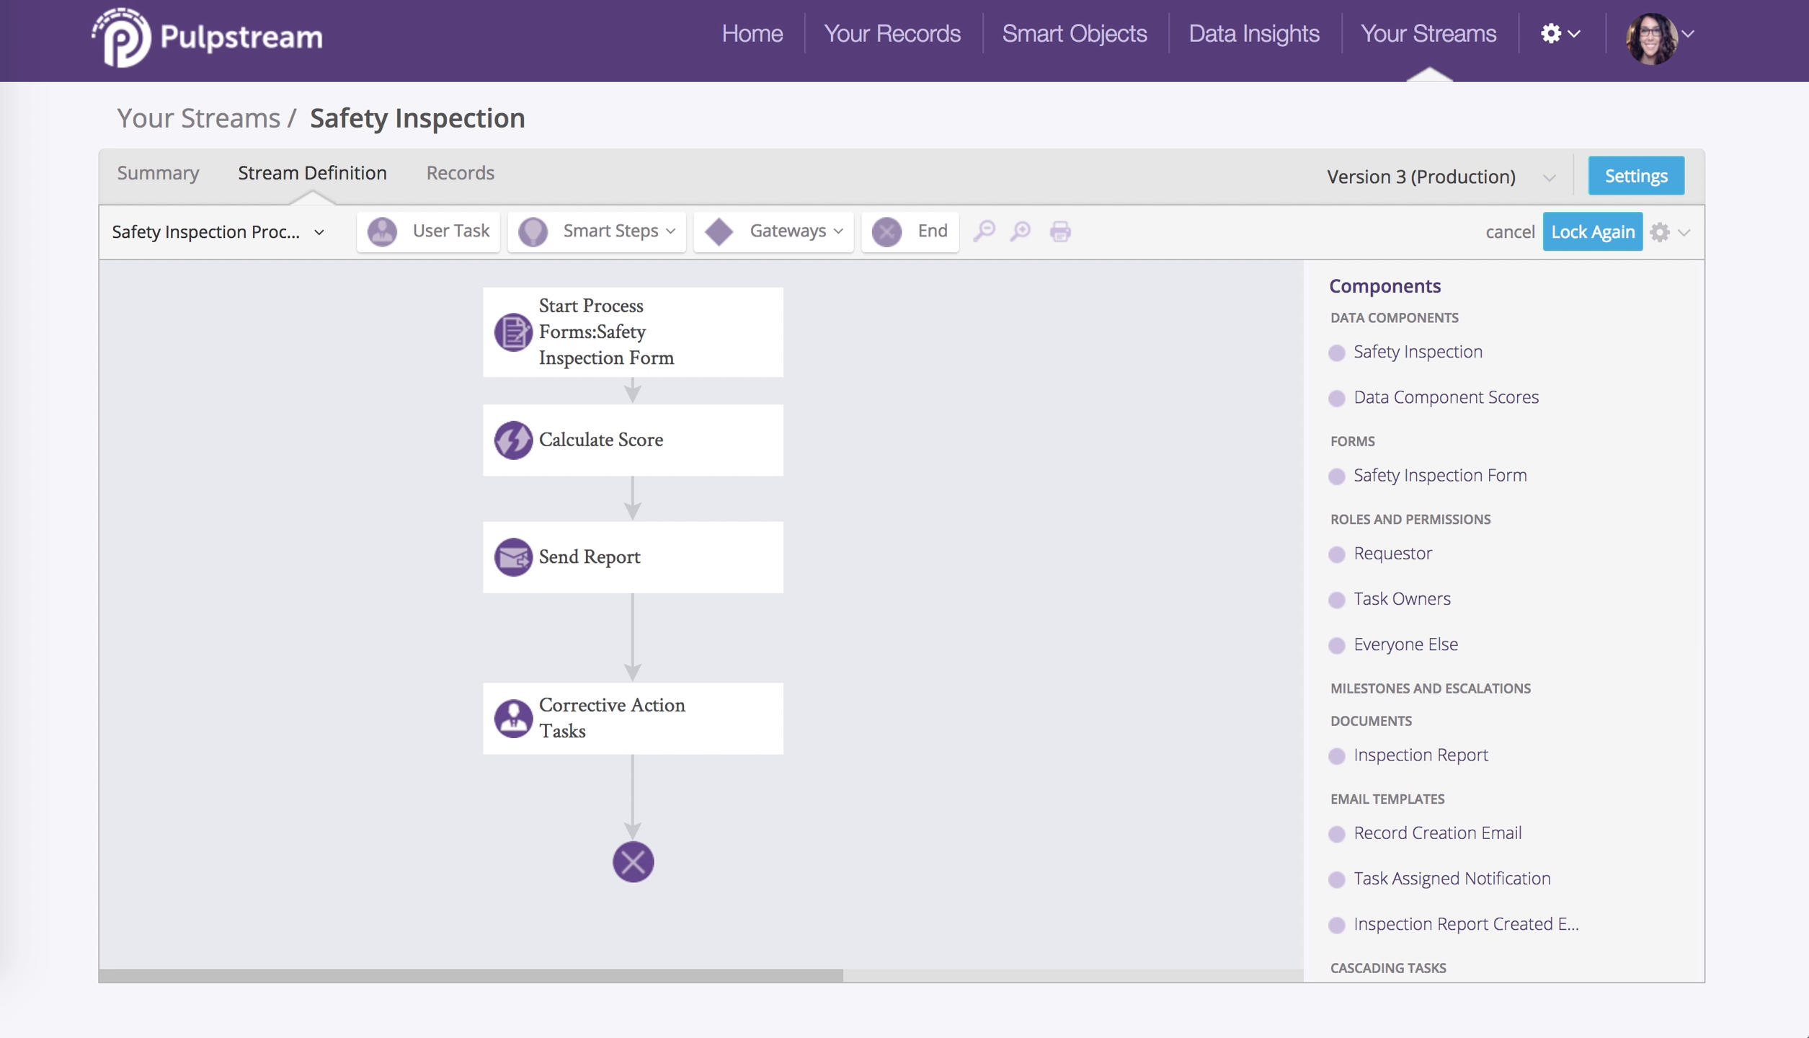
- Review the names and types of the Preparedness, PPE, Total and Percentage Score fields in Data Component Scores, then close the component
{"action": "mouse_move", "coordinate": [1454, 399]}
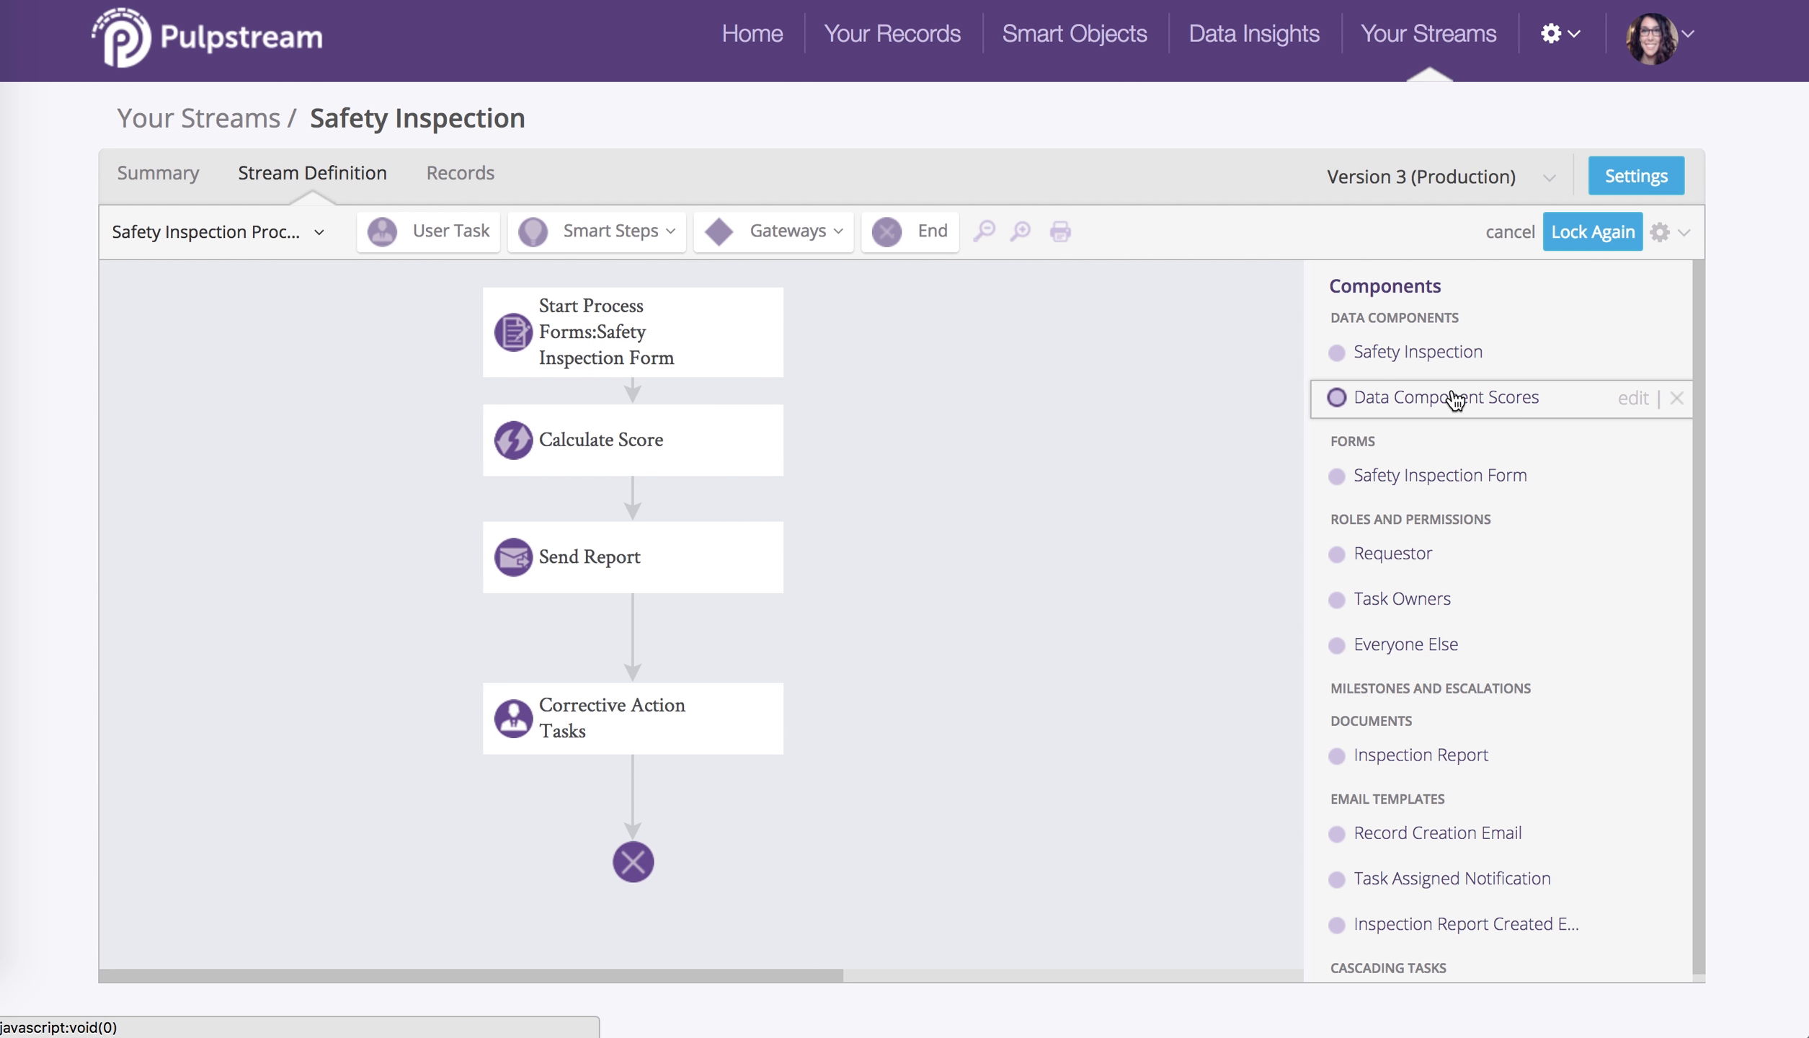
{"action": "left_click", "coordinate": [1453, 393]}
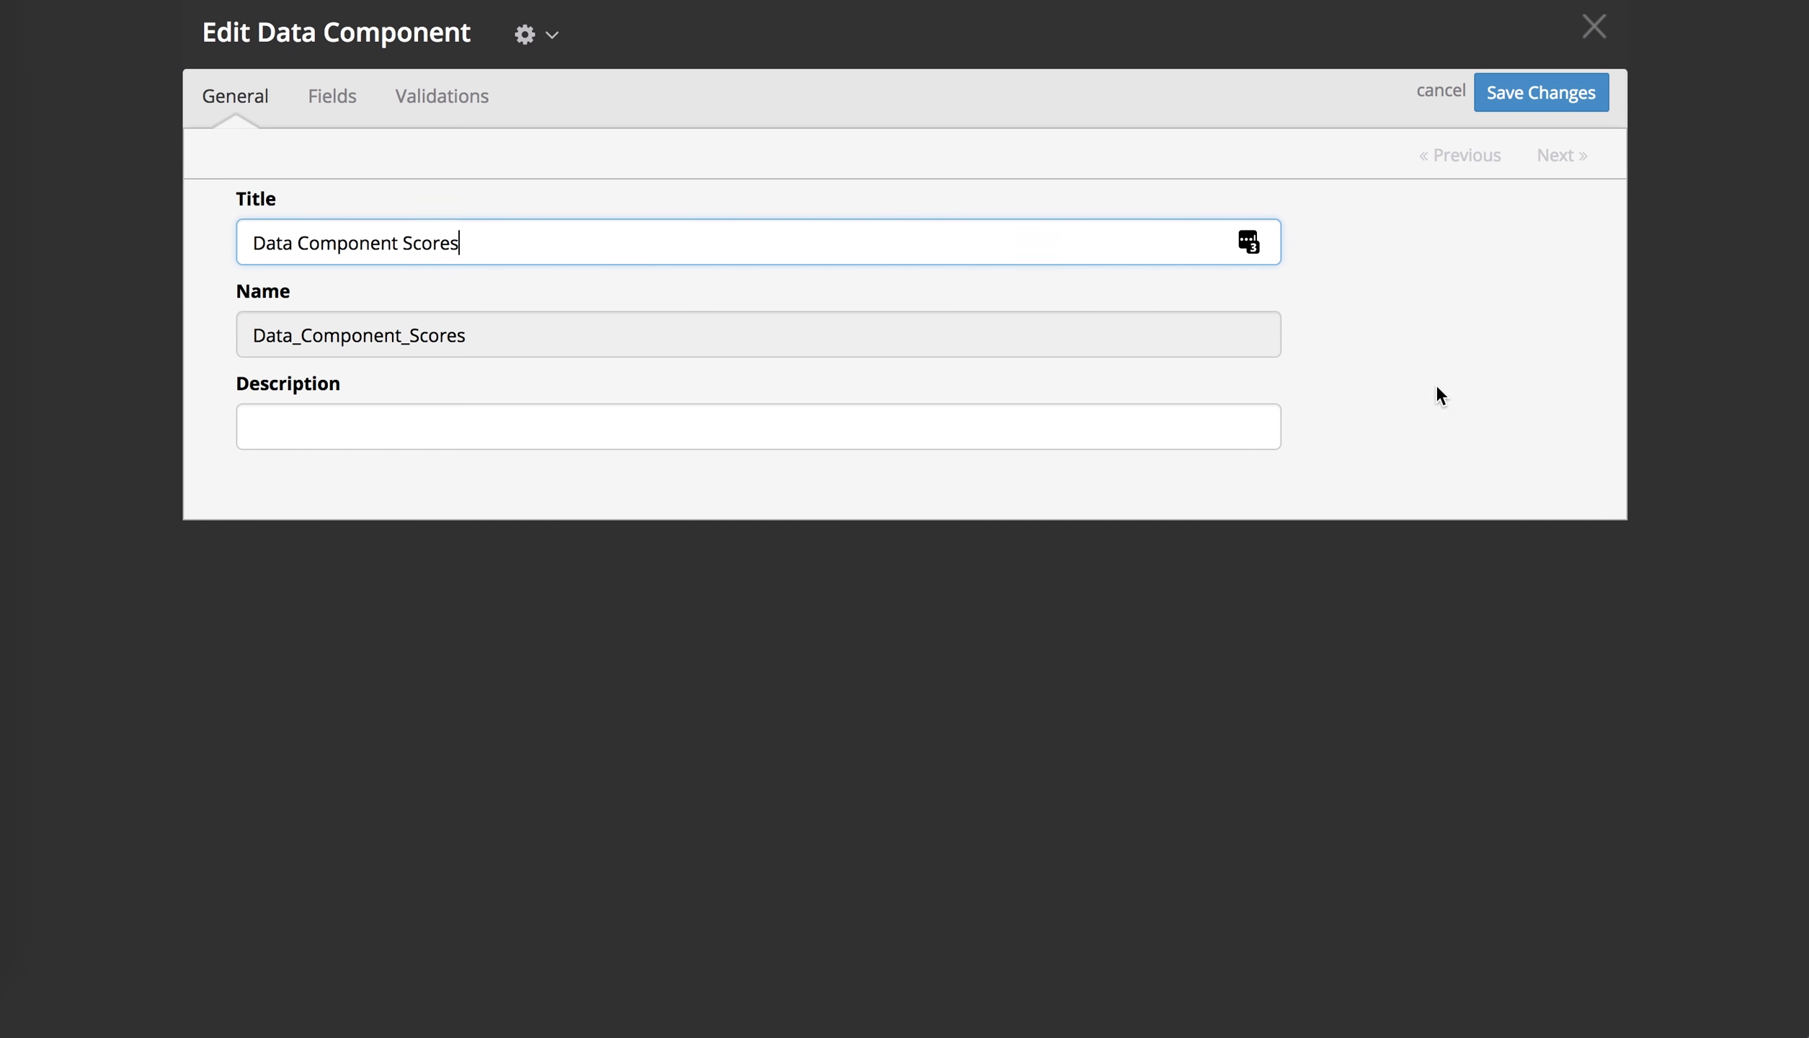
{"action": "left_click", "coordinate": [316, 105]}
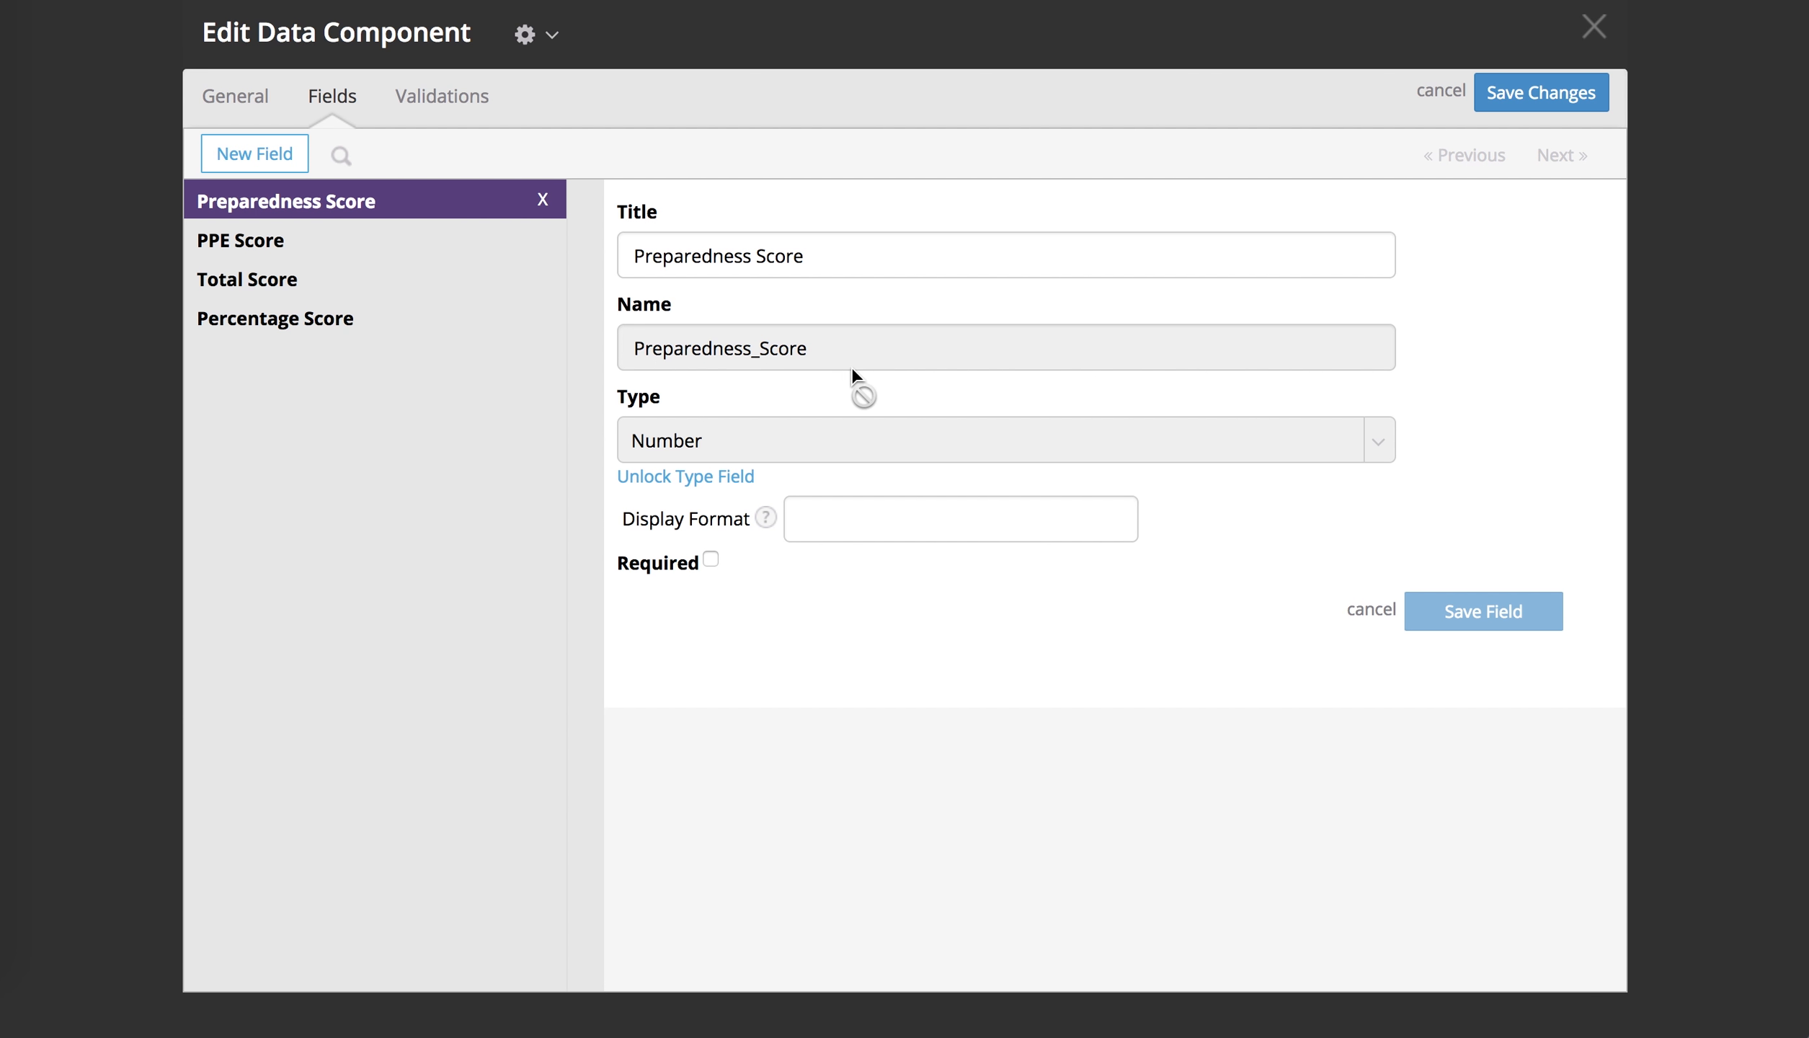
{"action": "left_click", "coordinate": [229, 250]}
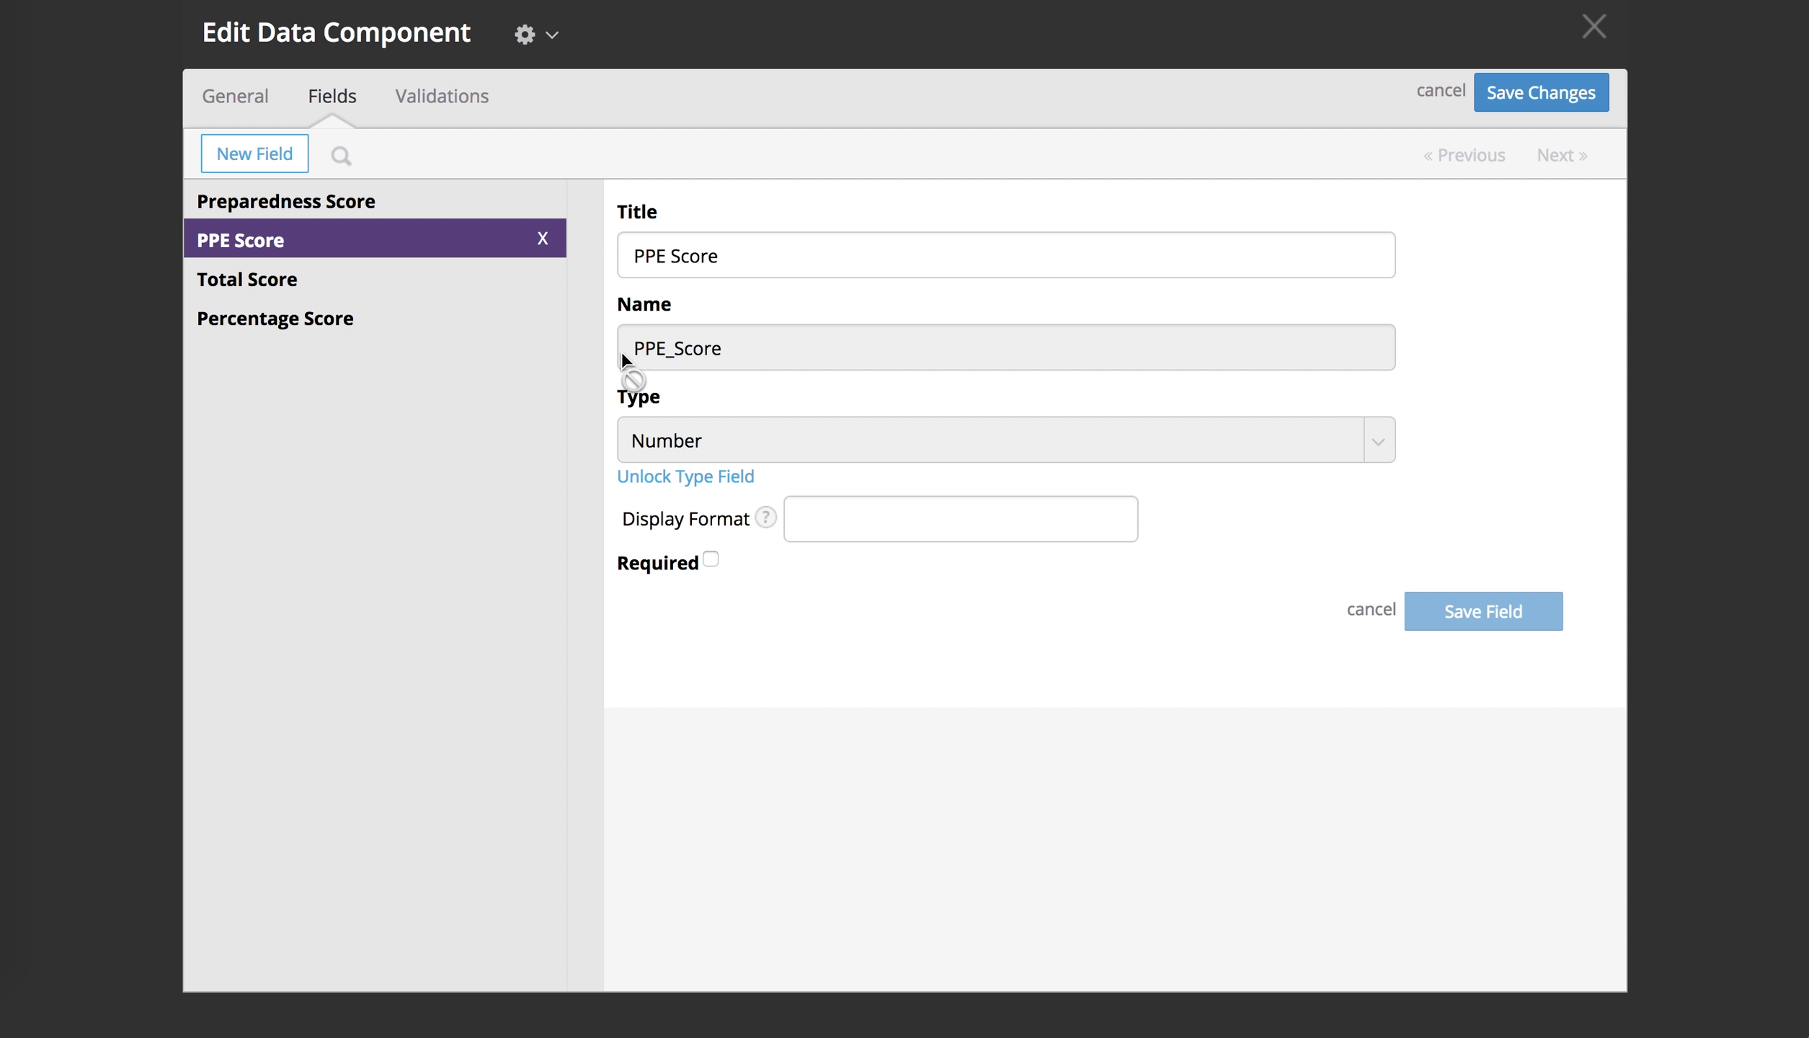
{"action": "left_click", "coordinate": [268, 287]}
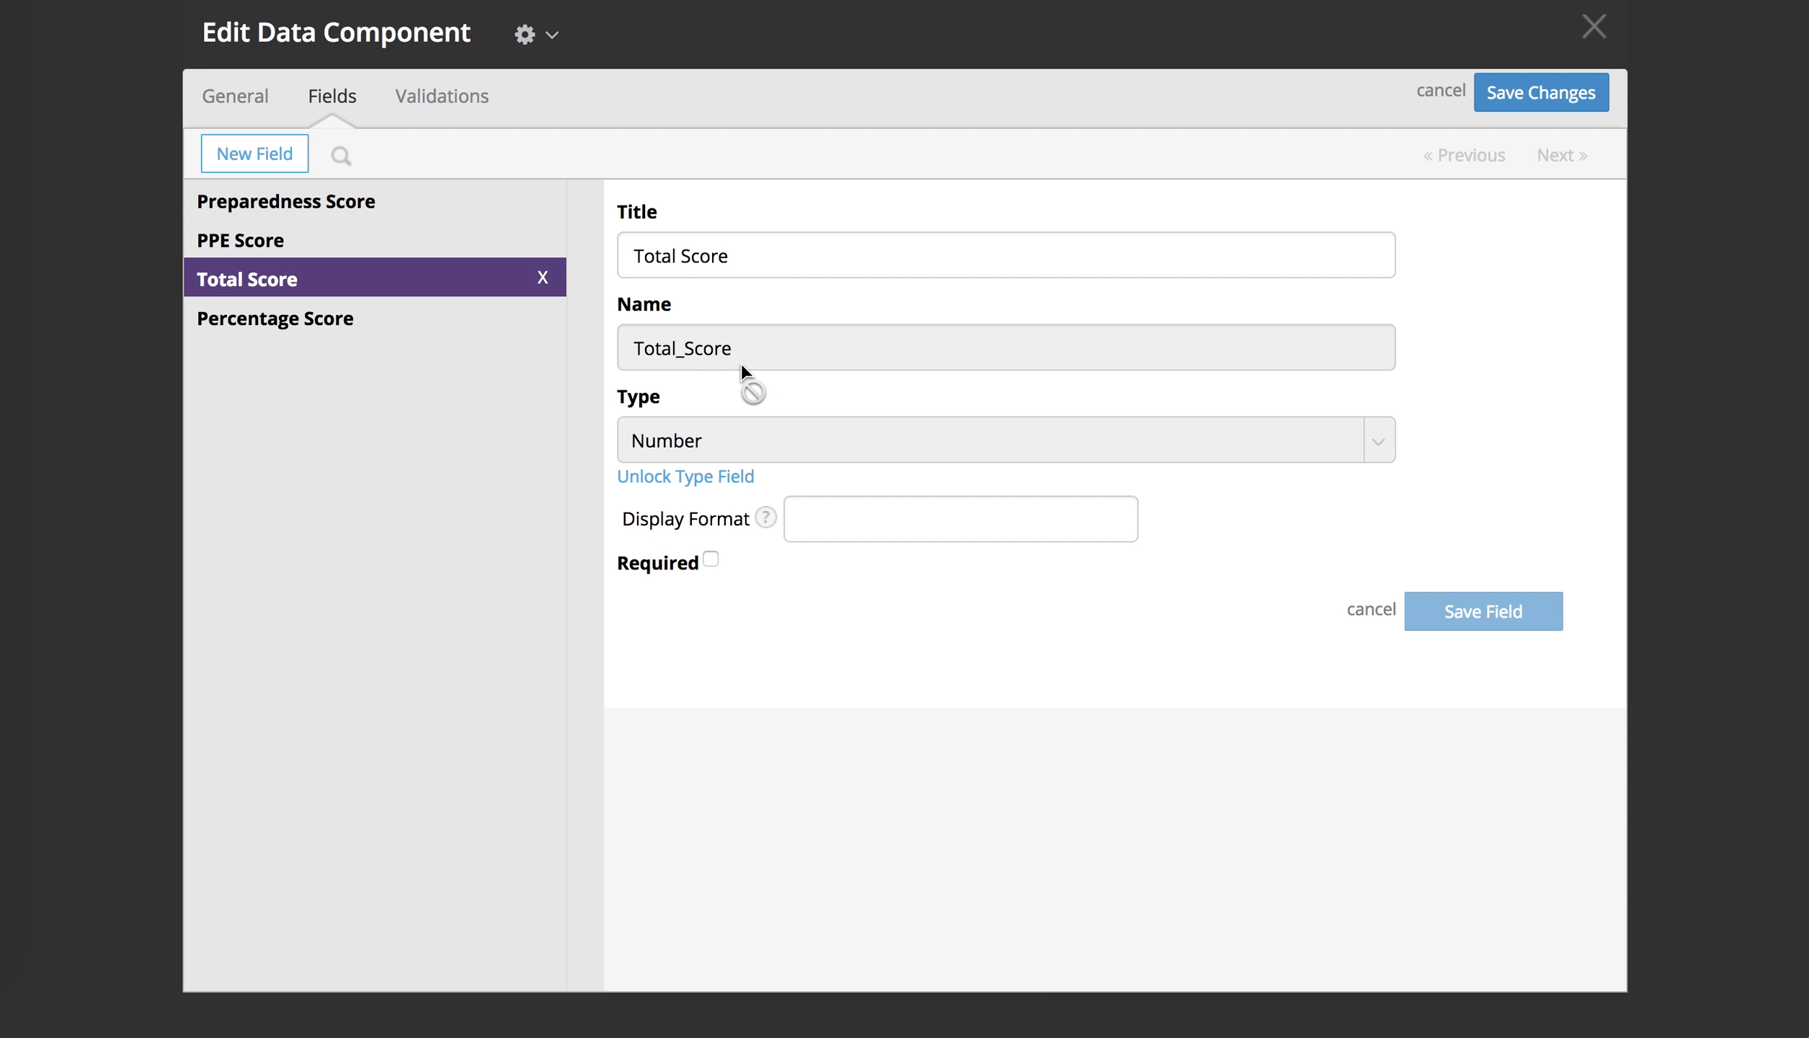
{"action": "left_click", "coordinate": [323, 331]}
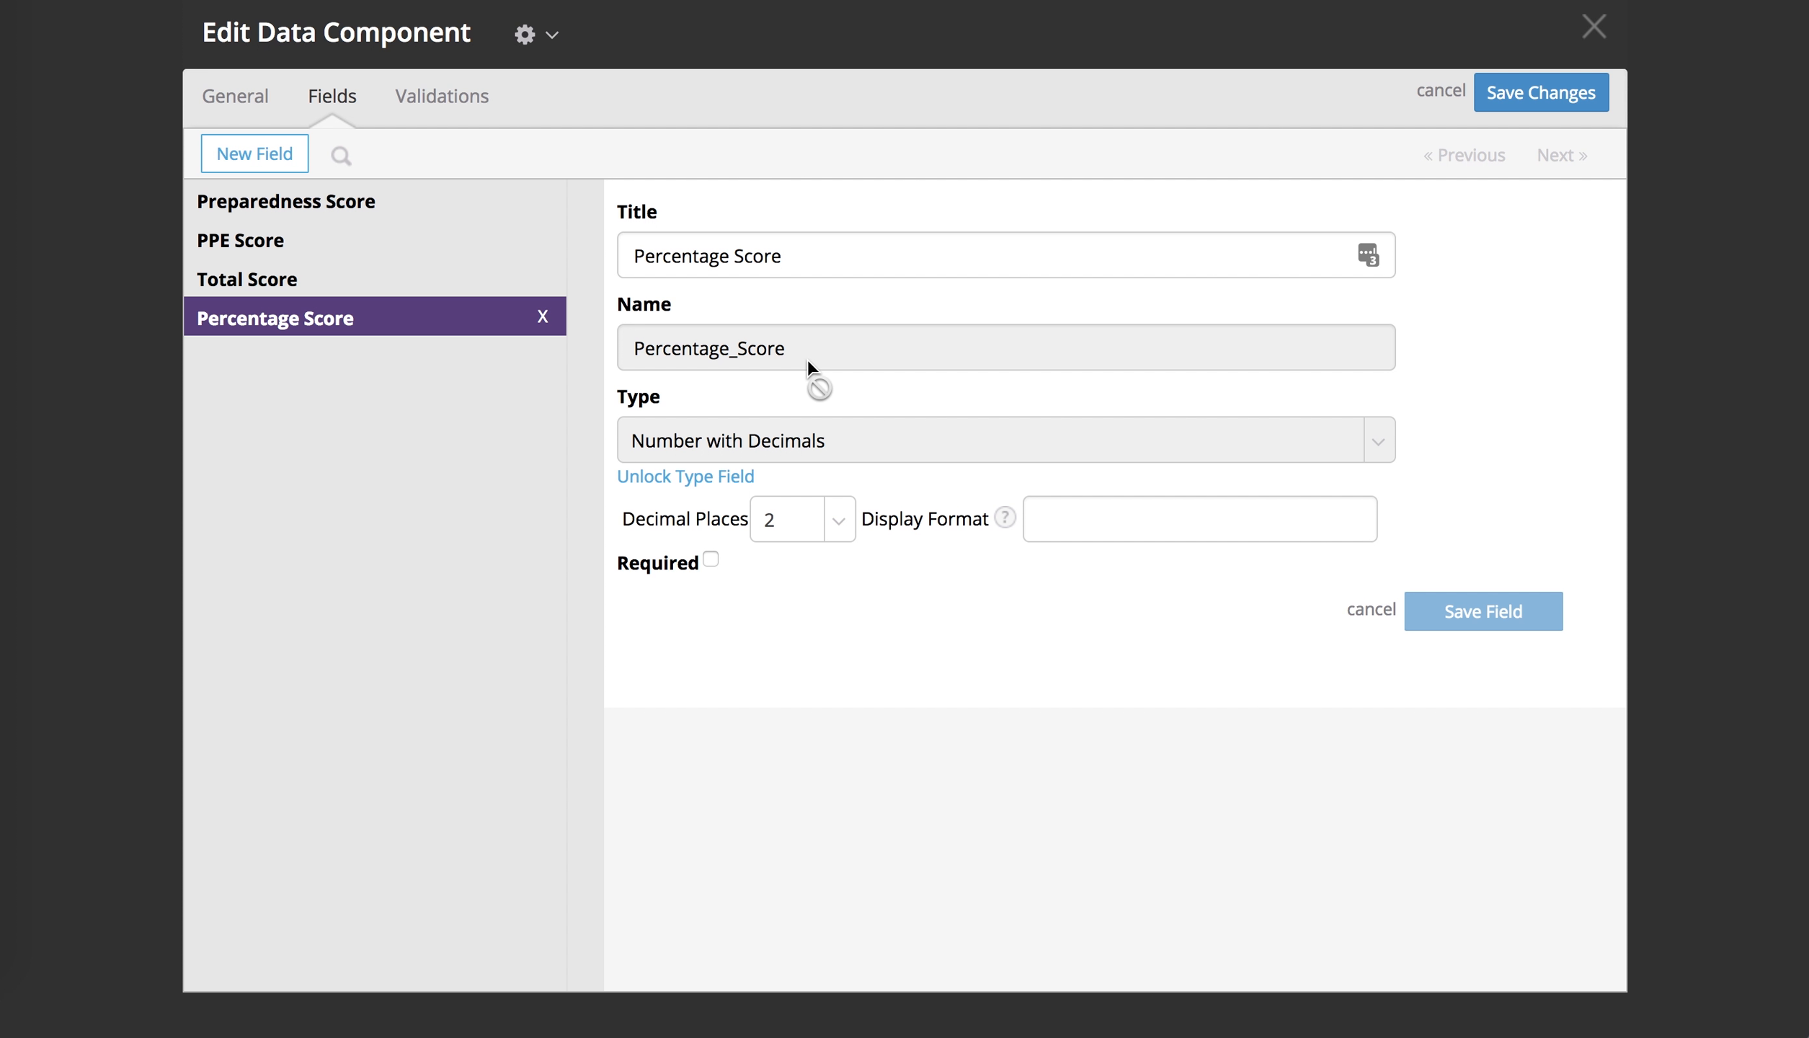
{"action": "left_click", "coordinate": [1594, 27]}
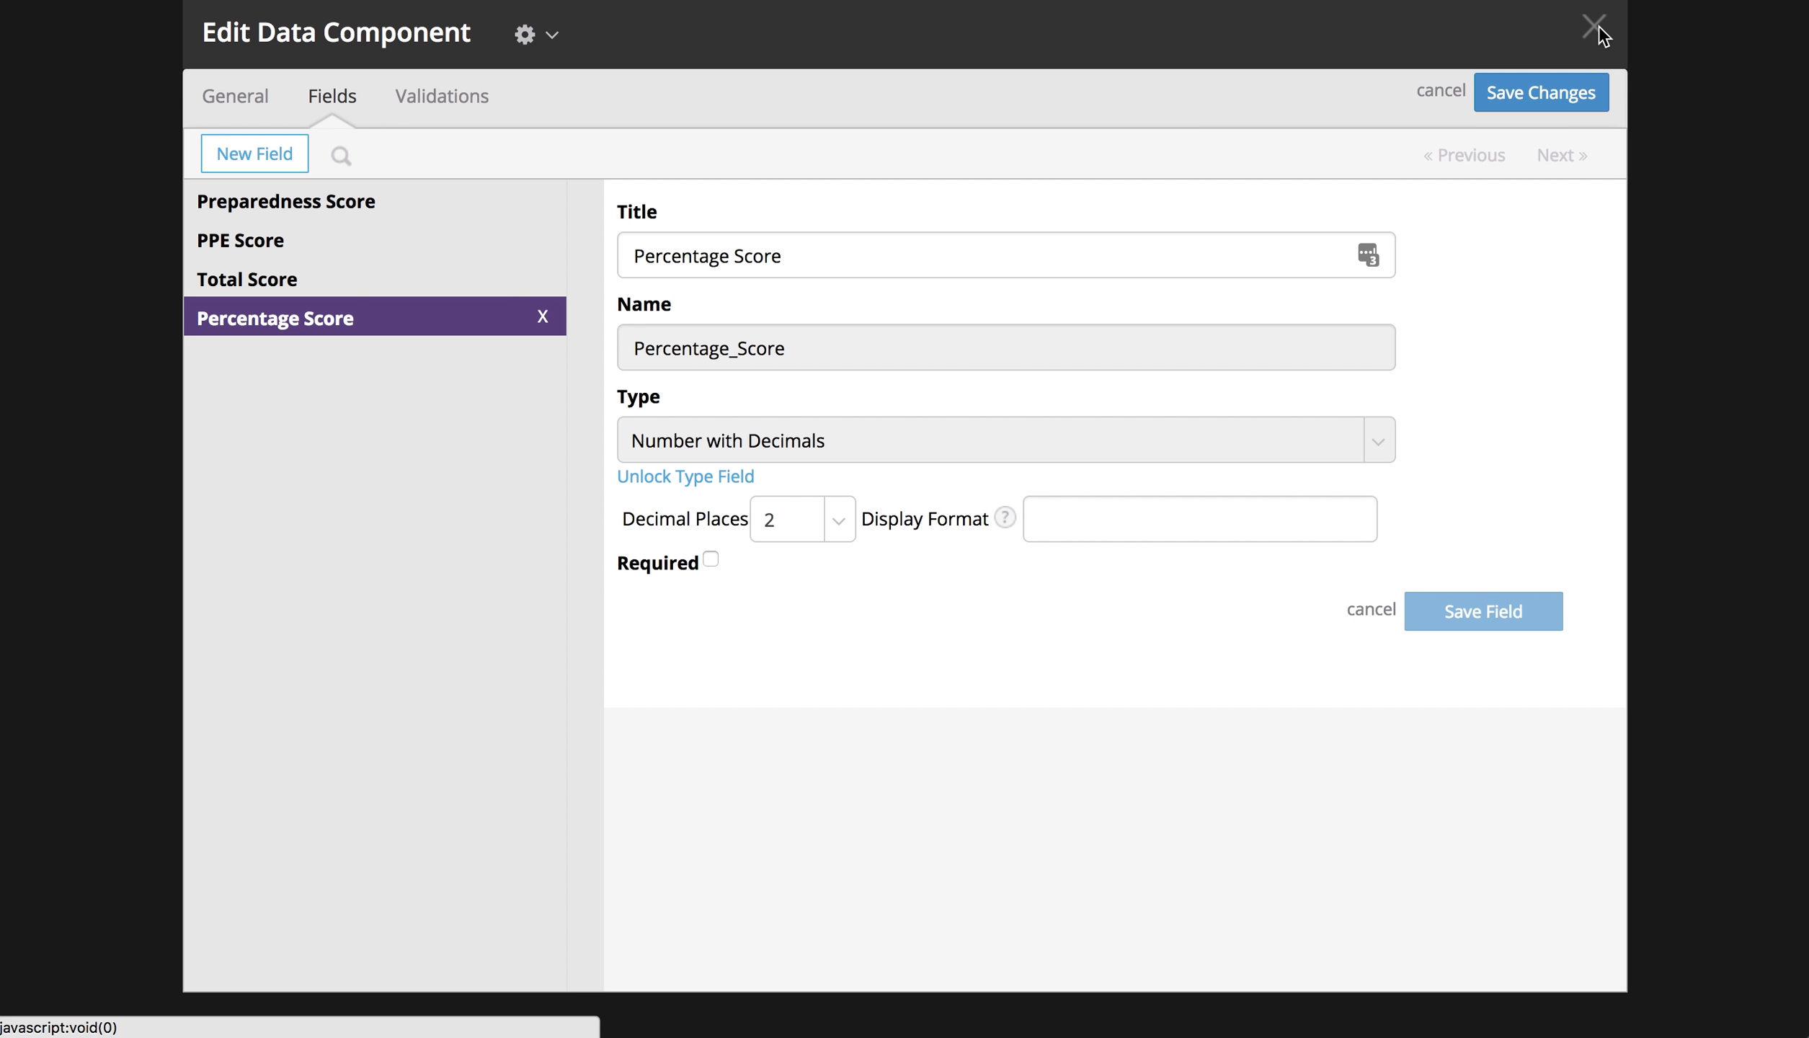
{"action": "left_click", "coordinate": [1226, 159]}
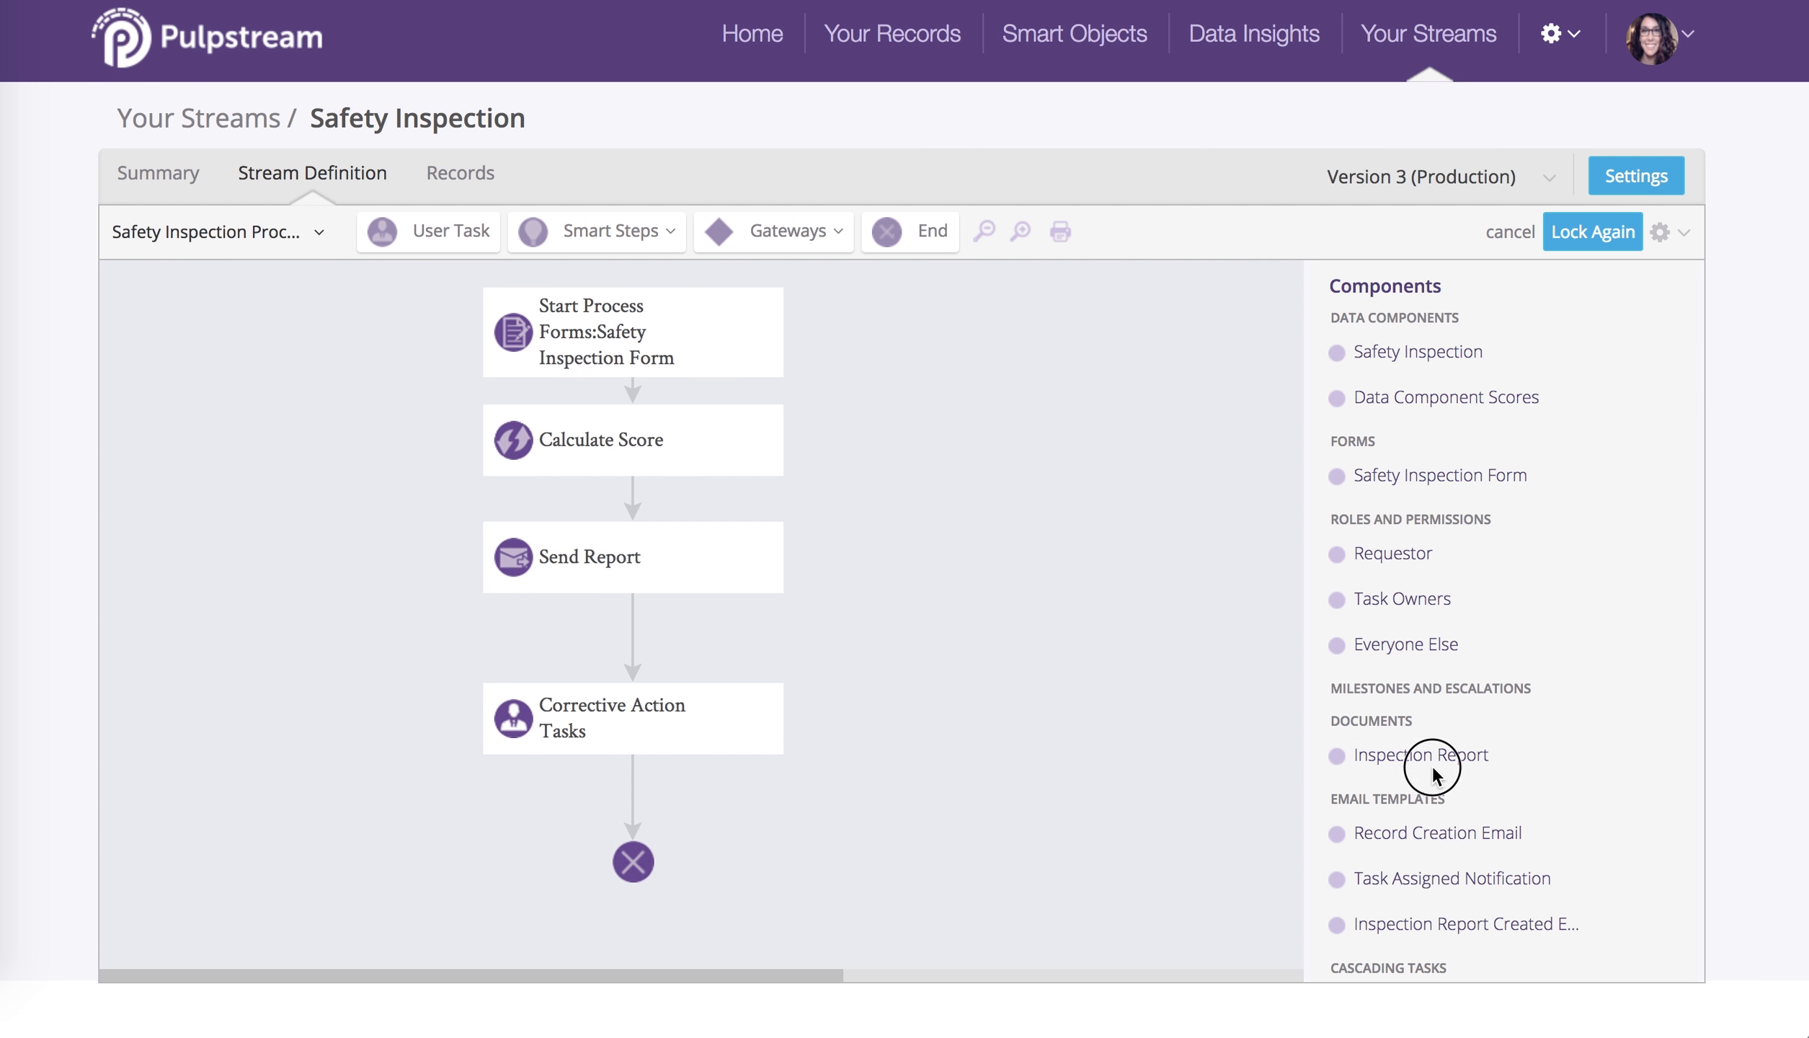
- Replace the file of the Inspection Report document with InspectionReportTemplate1WeDoc from the Desktop and save the changes
{"action": "mouse_move", "coordinate": [1434, 767]}
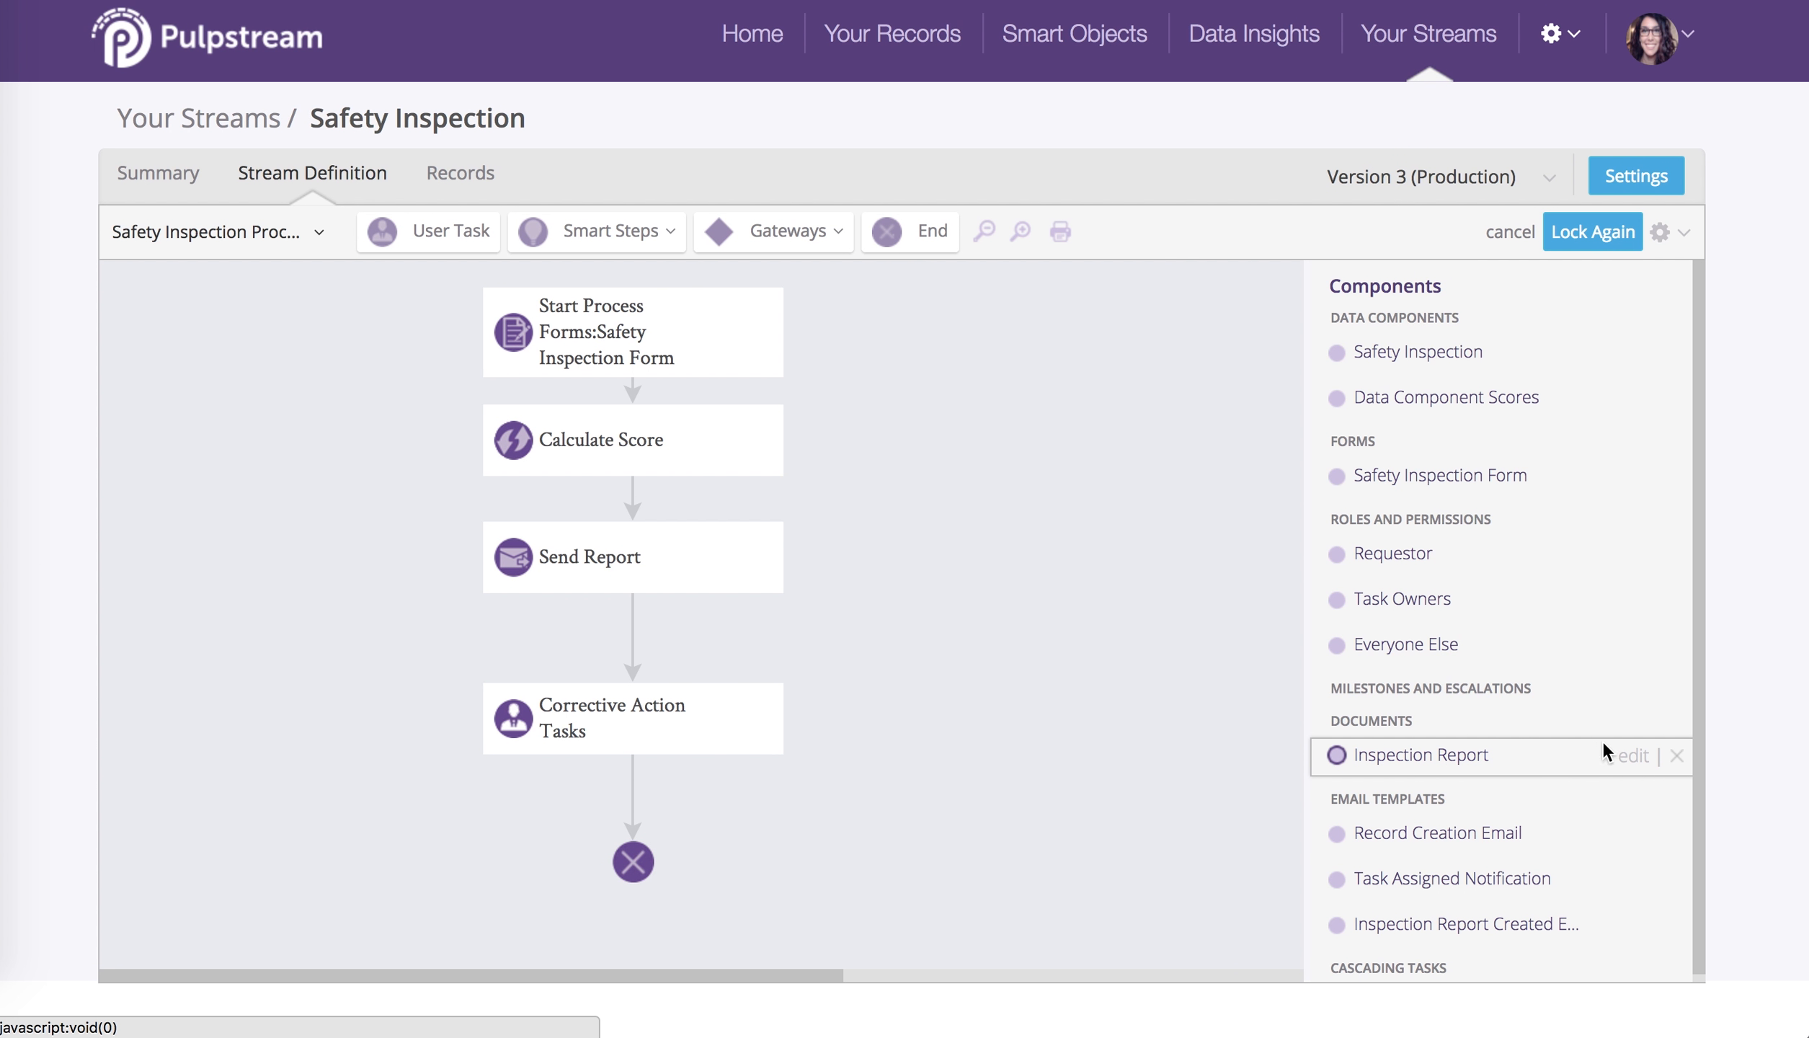
{"action": "left_click", "coordinate": [1631, 755]}
{"action": "left_click", "coordinate": [1141, 368]}
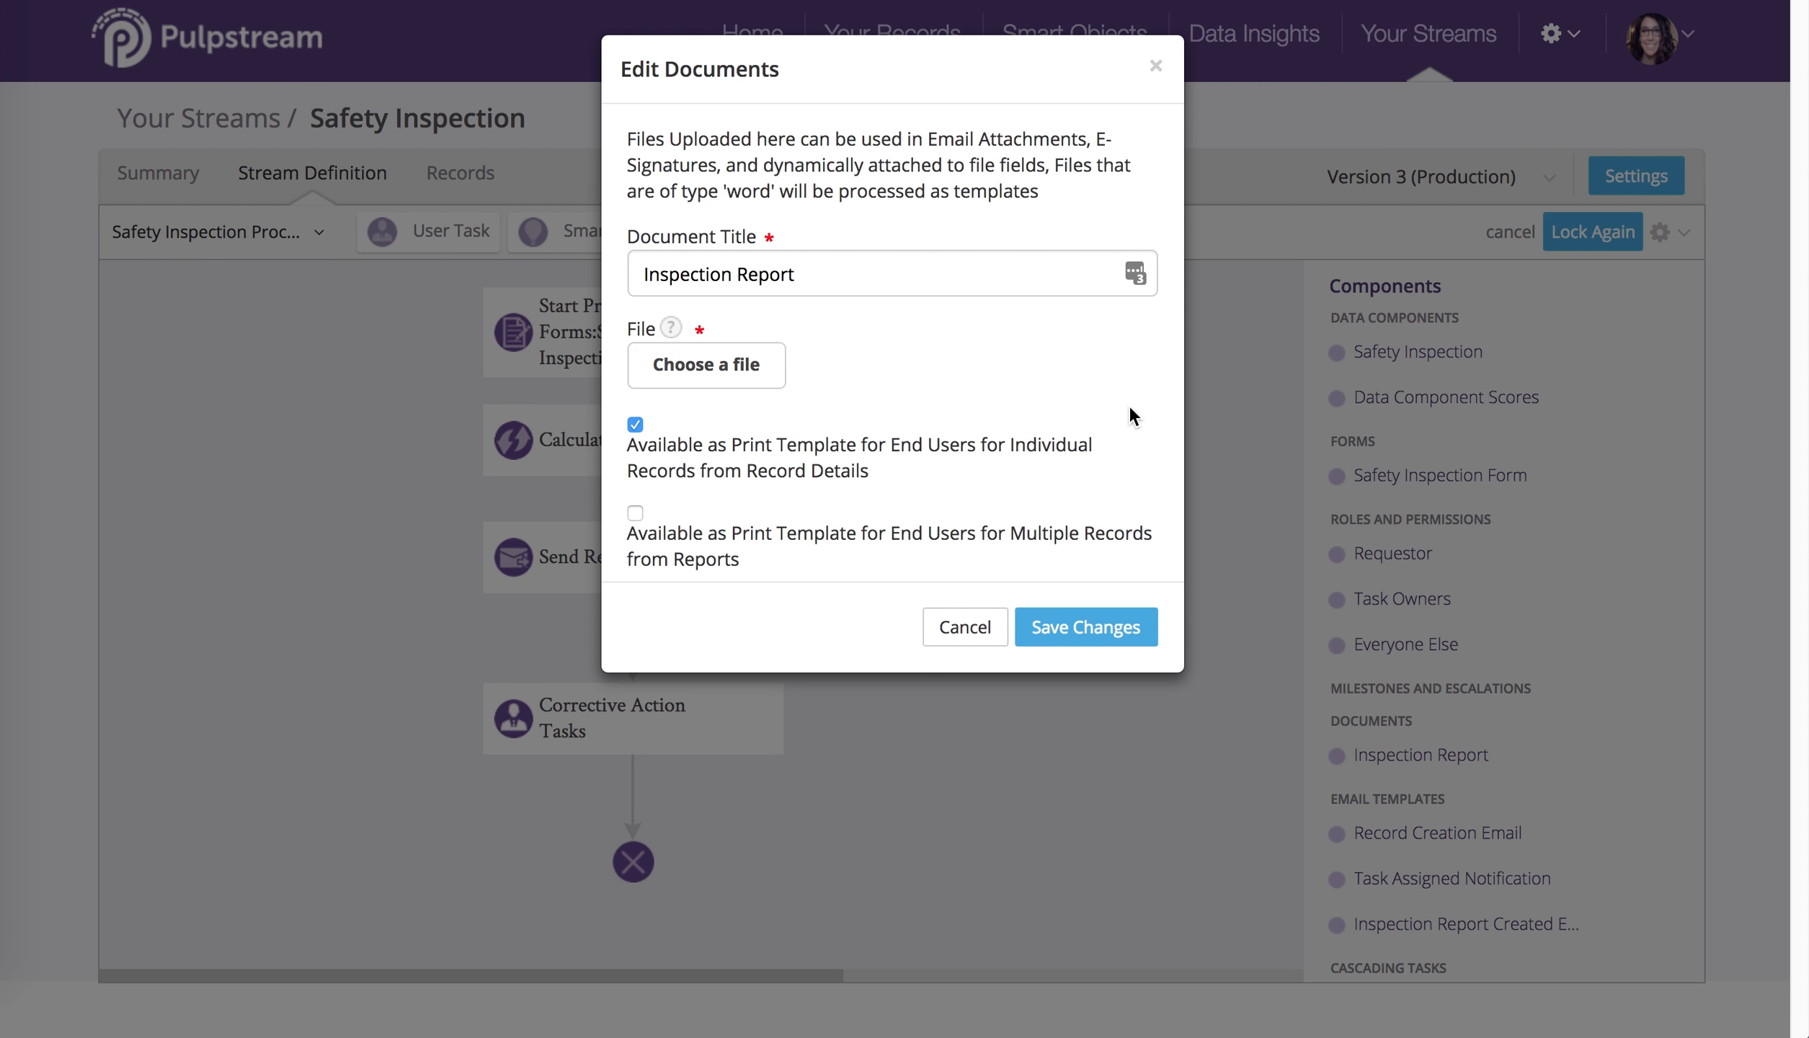
{"action": "left_click", "coordinate": [740, 363]}
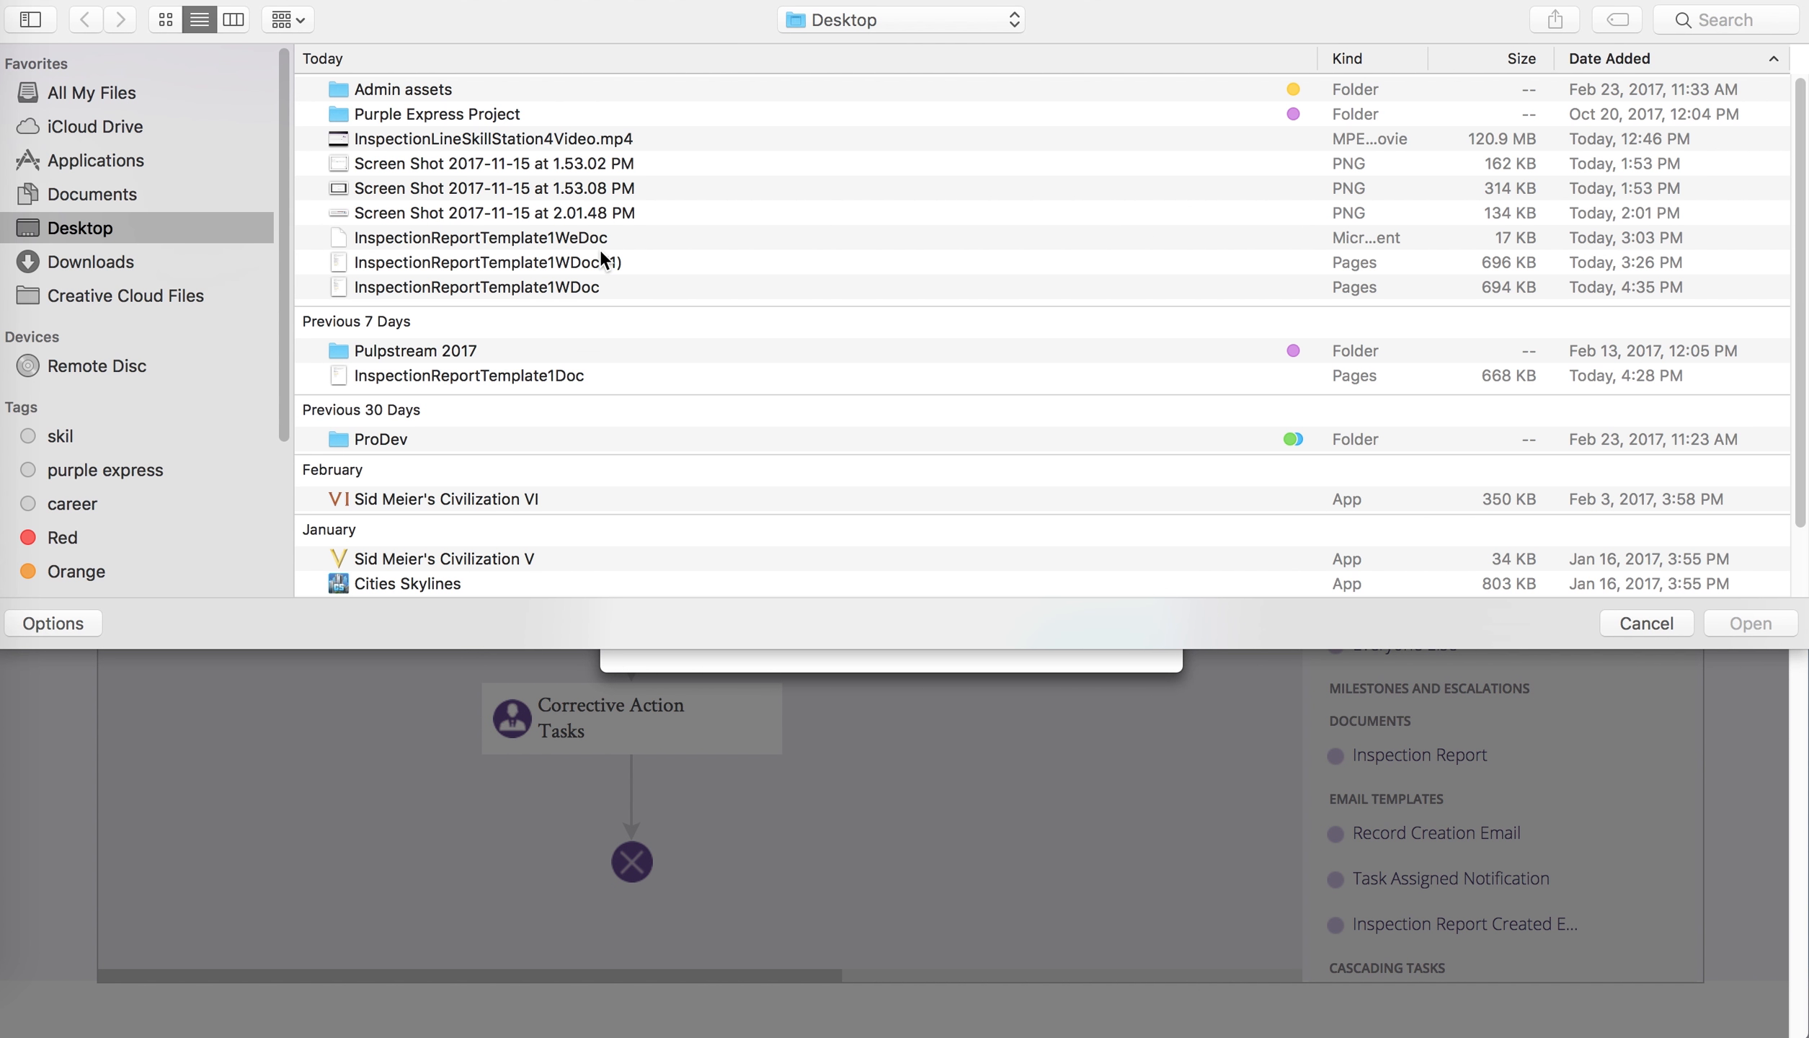
{"action": "left_click", "coordinate": [578, 237]}
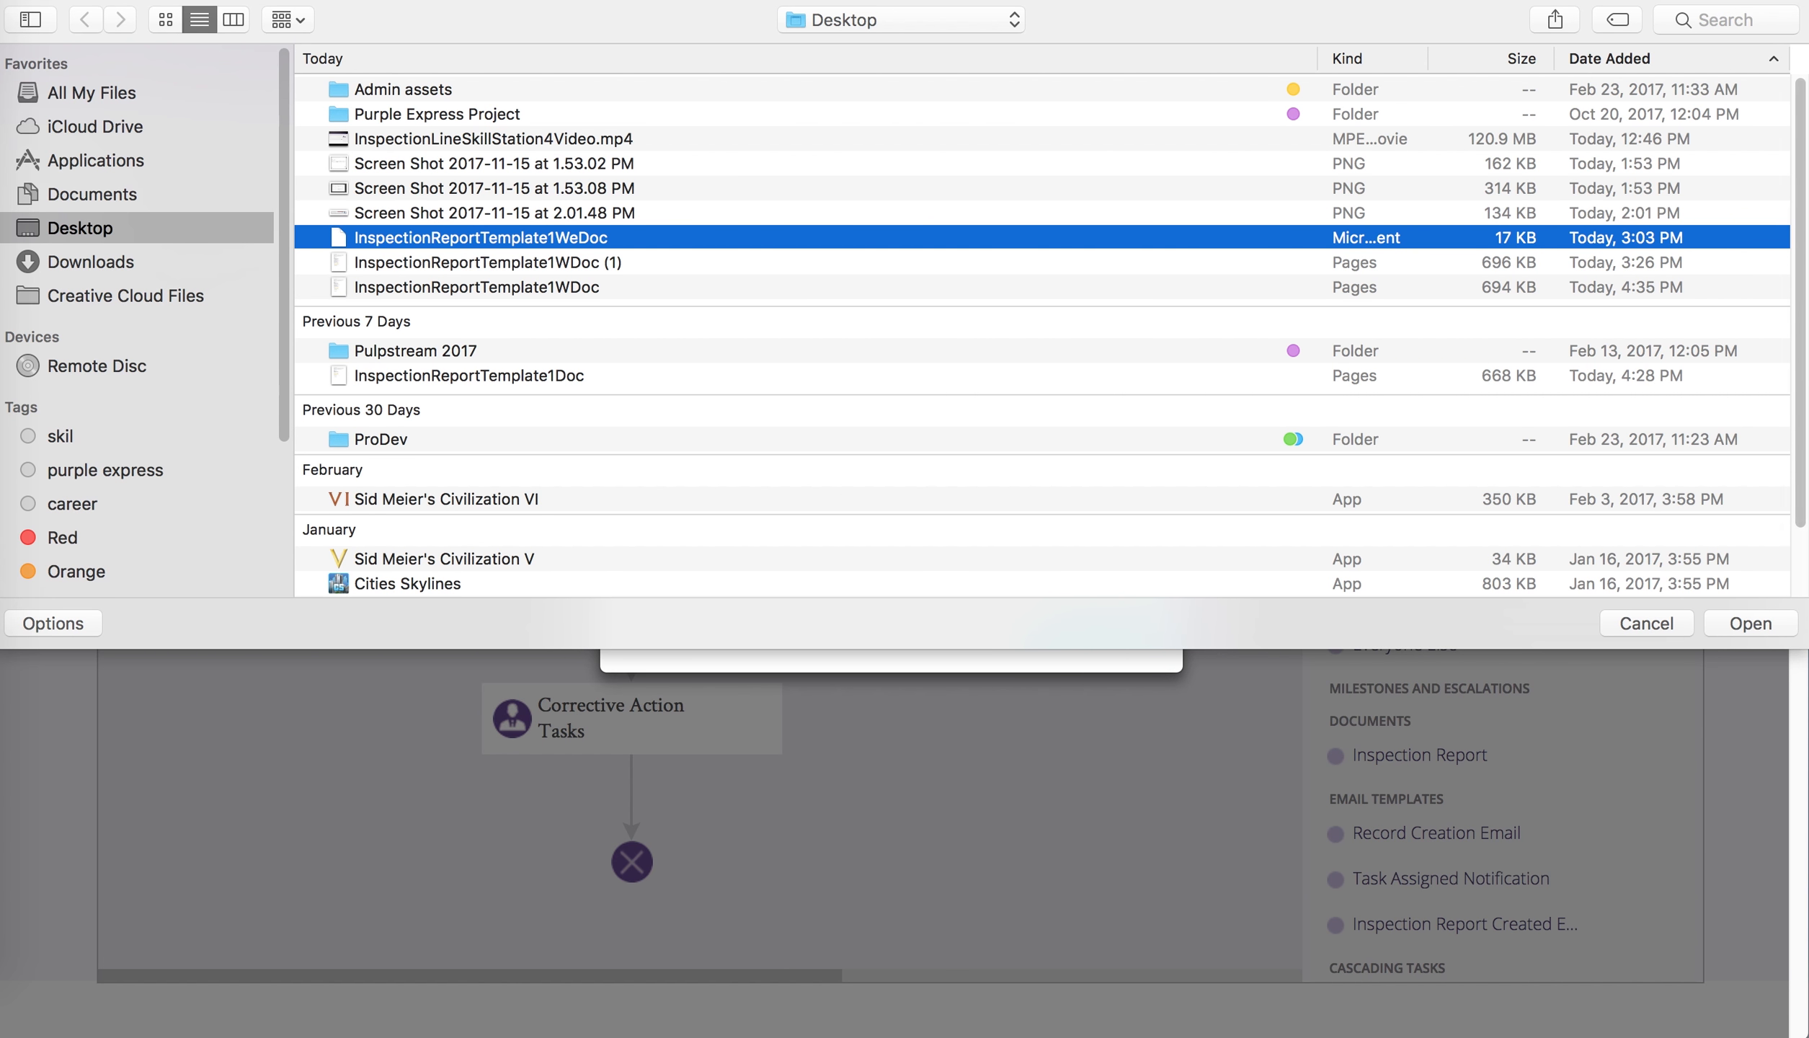
{"action": "left_click", "coordinate": [1762, 623]}
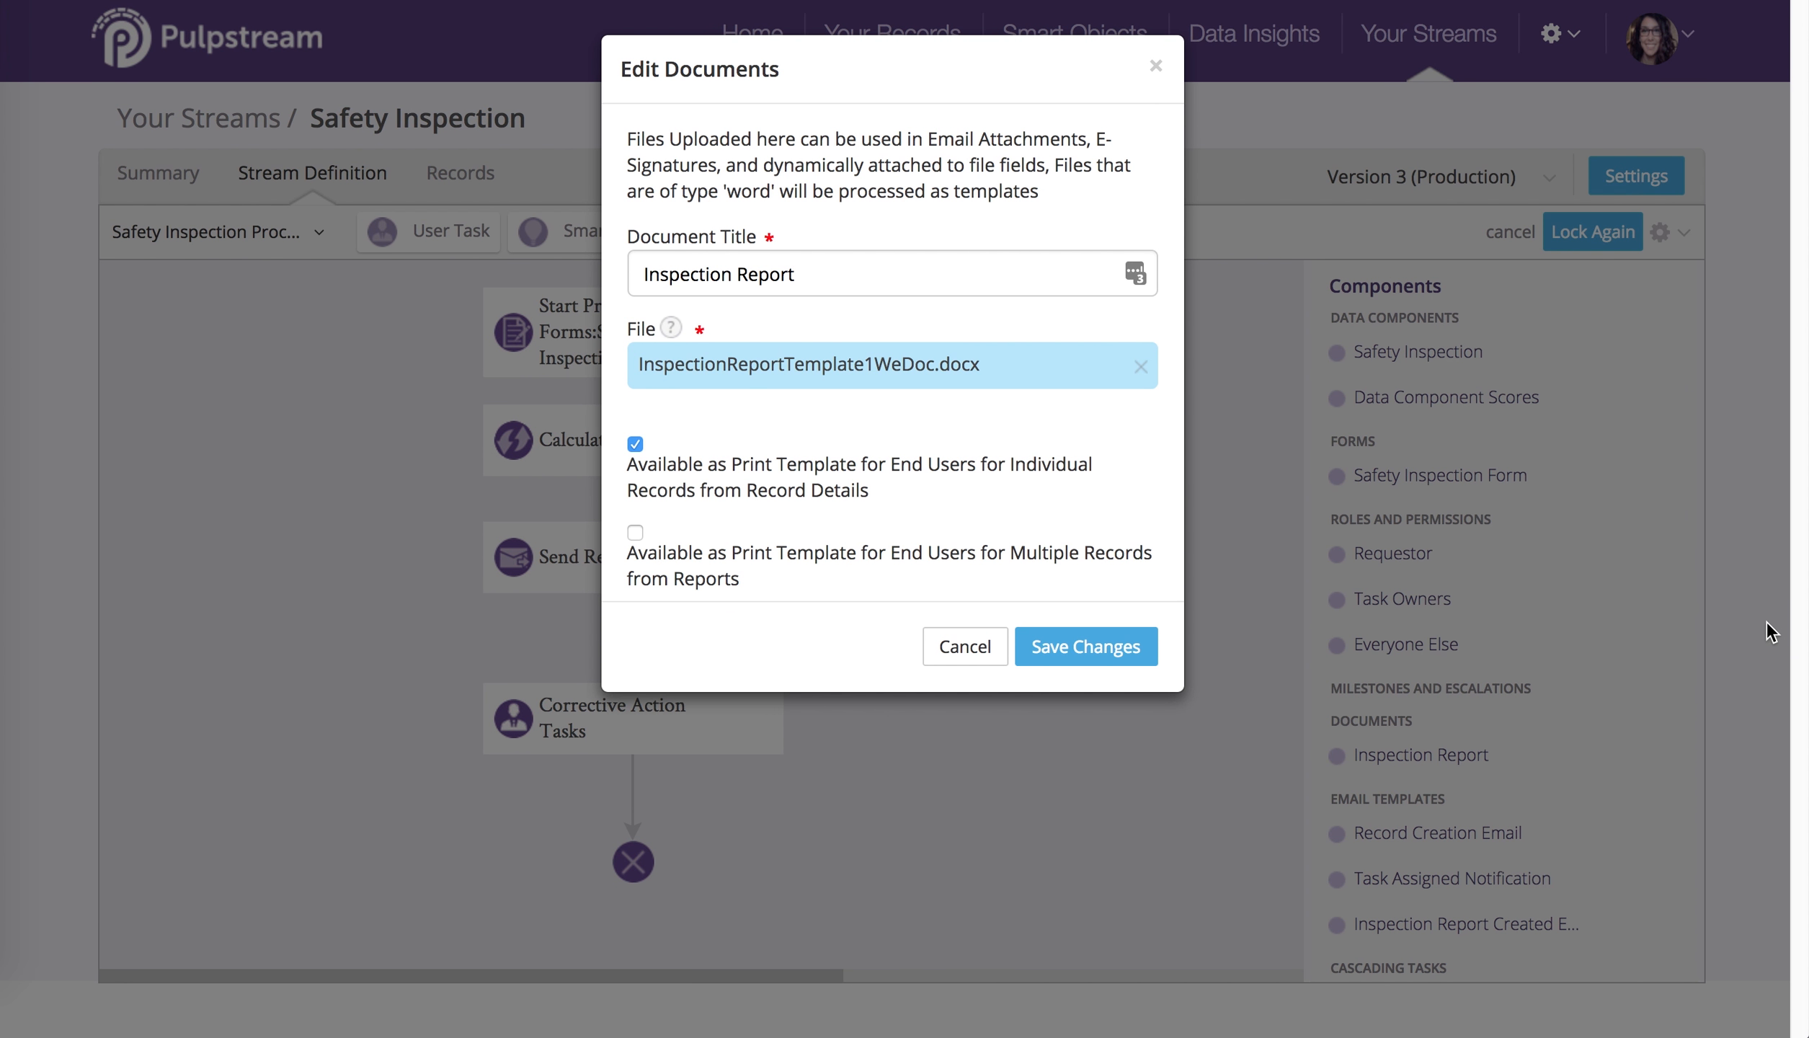
{"action": "left_click", "coordinate": [1083, 657]}
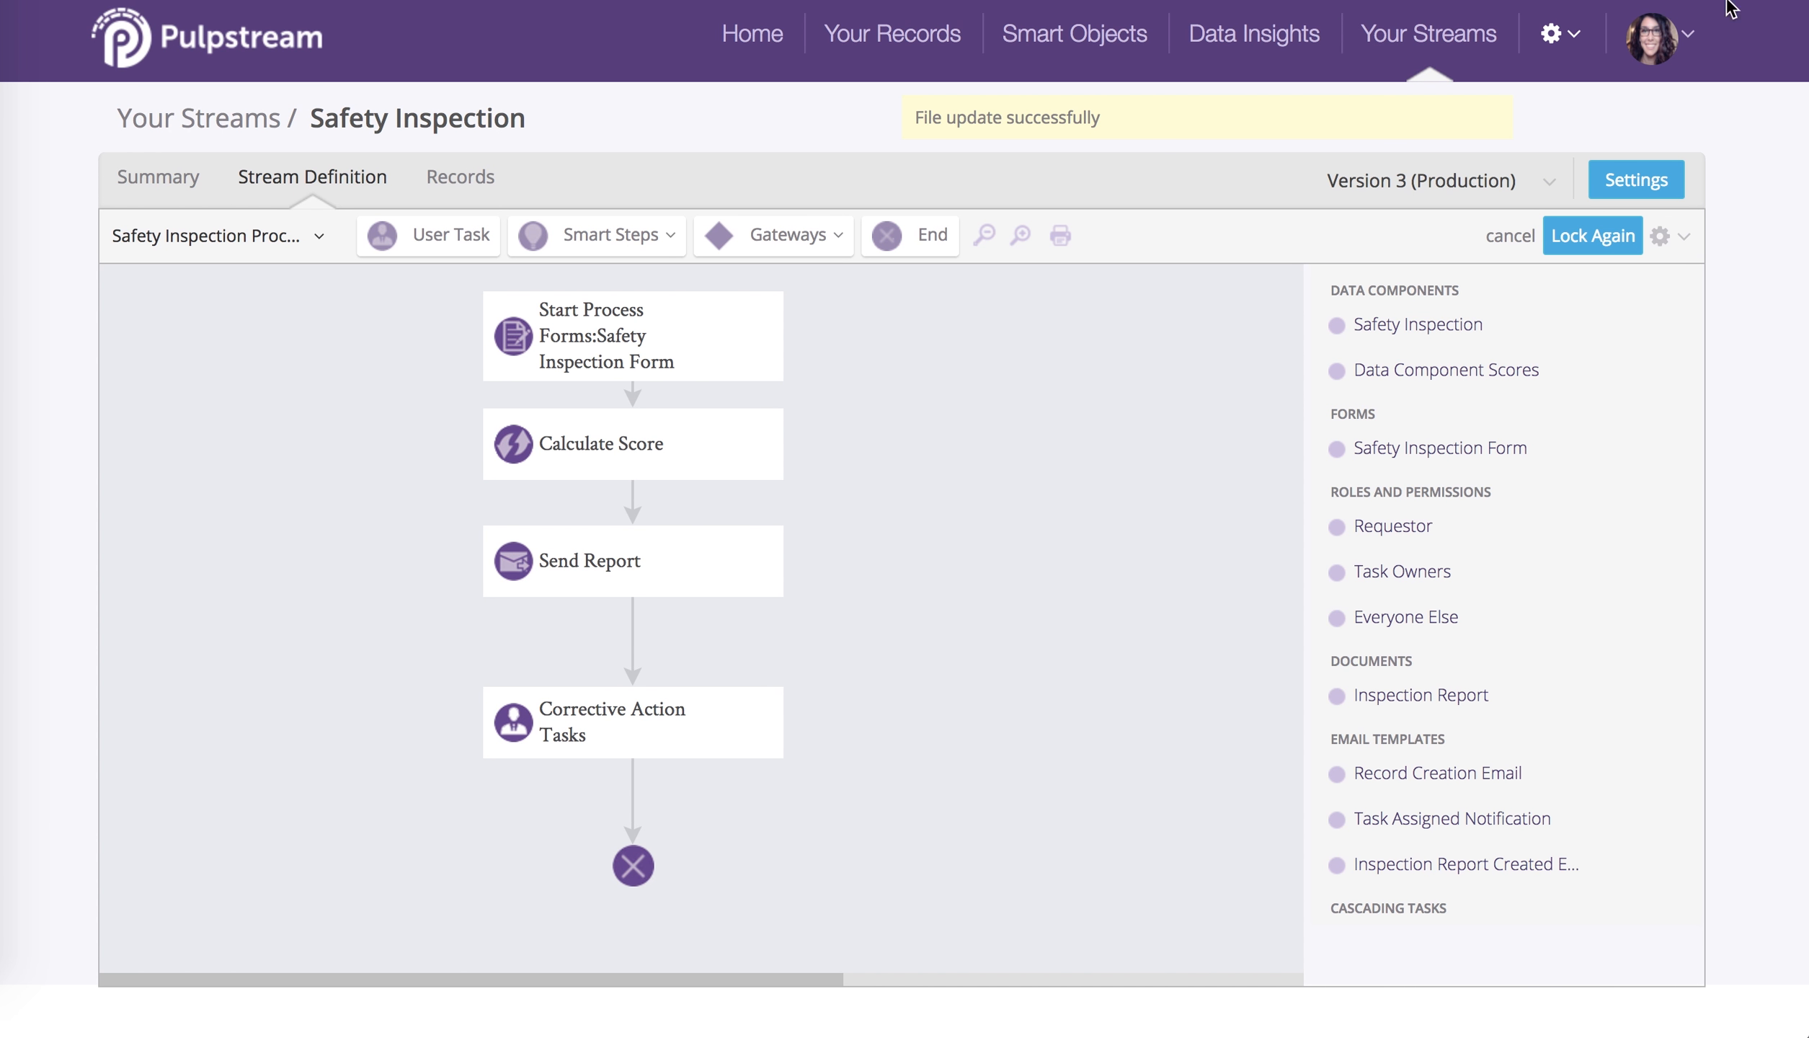
- Lock the stream again with the change note "Updated report template, added smart step to calculate performance scores, added scores to inspections."
{"action": "left_click", "coordinate": [1610, 235]}
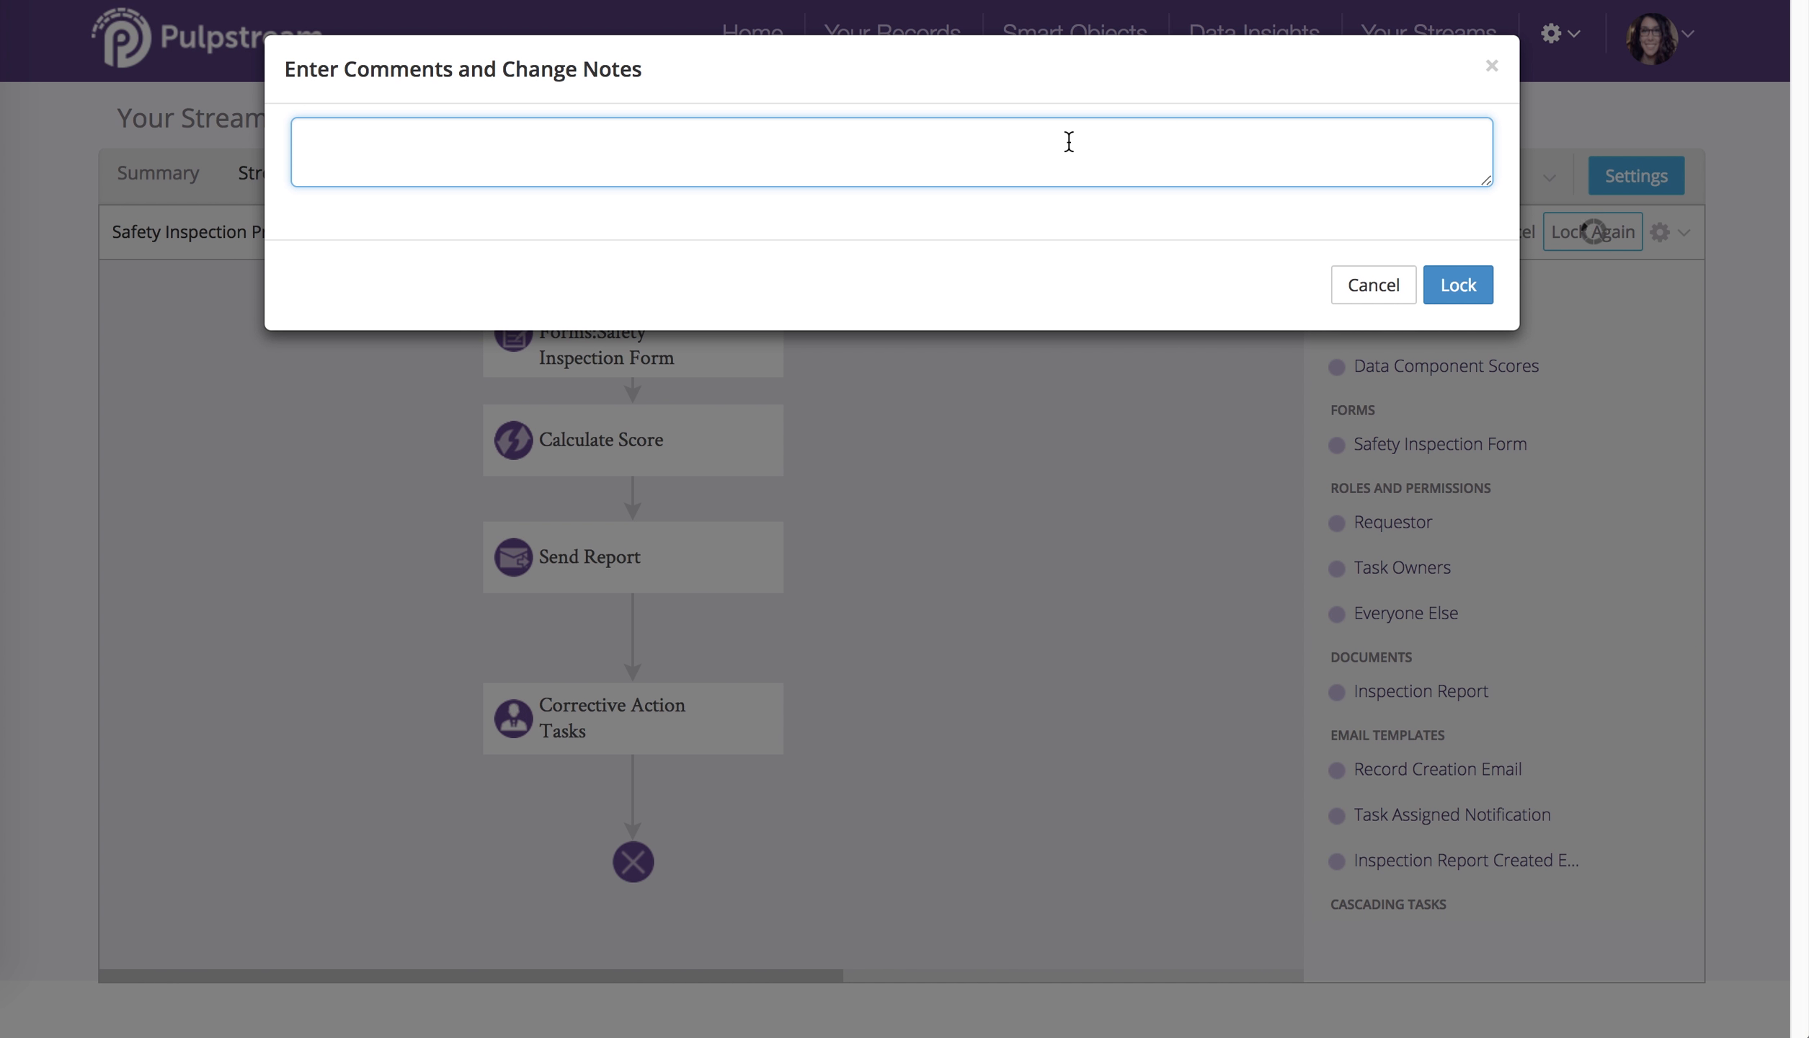
{"action": "type", "text": "Updated report template, added smart step to calculate performance scores, added scores to inspections."}
{"action": "left_click", "coordinate": [1457, 286]}
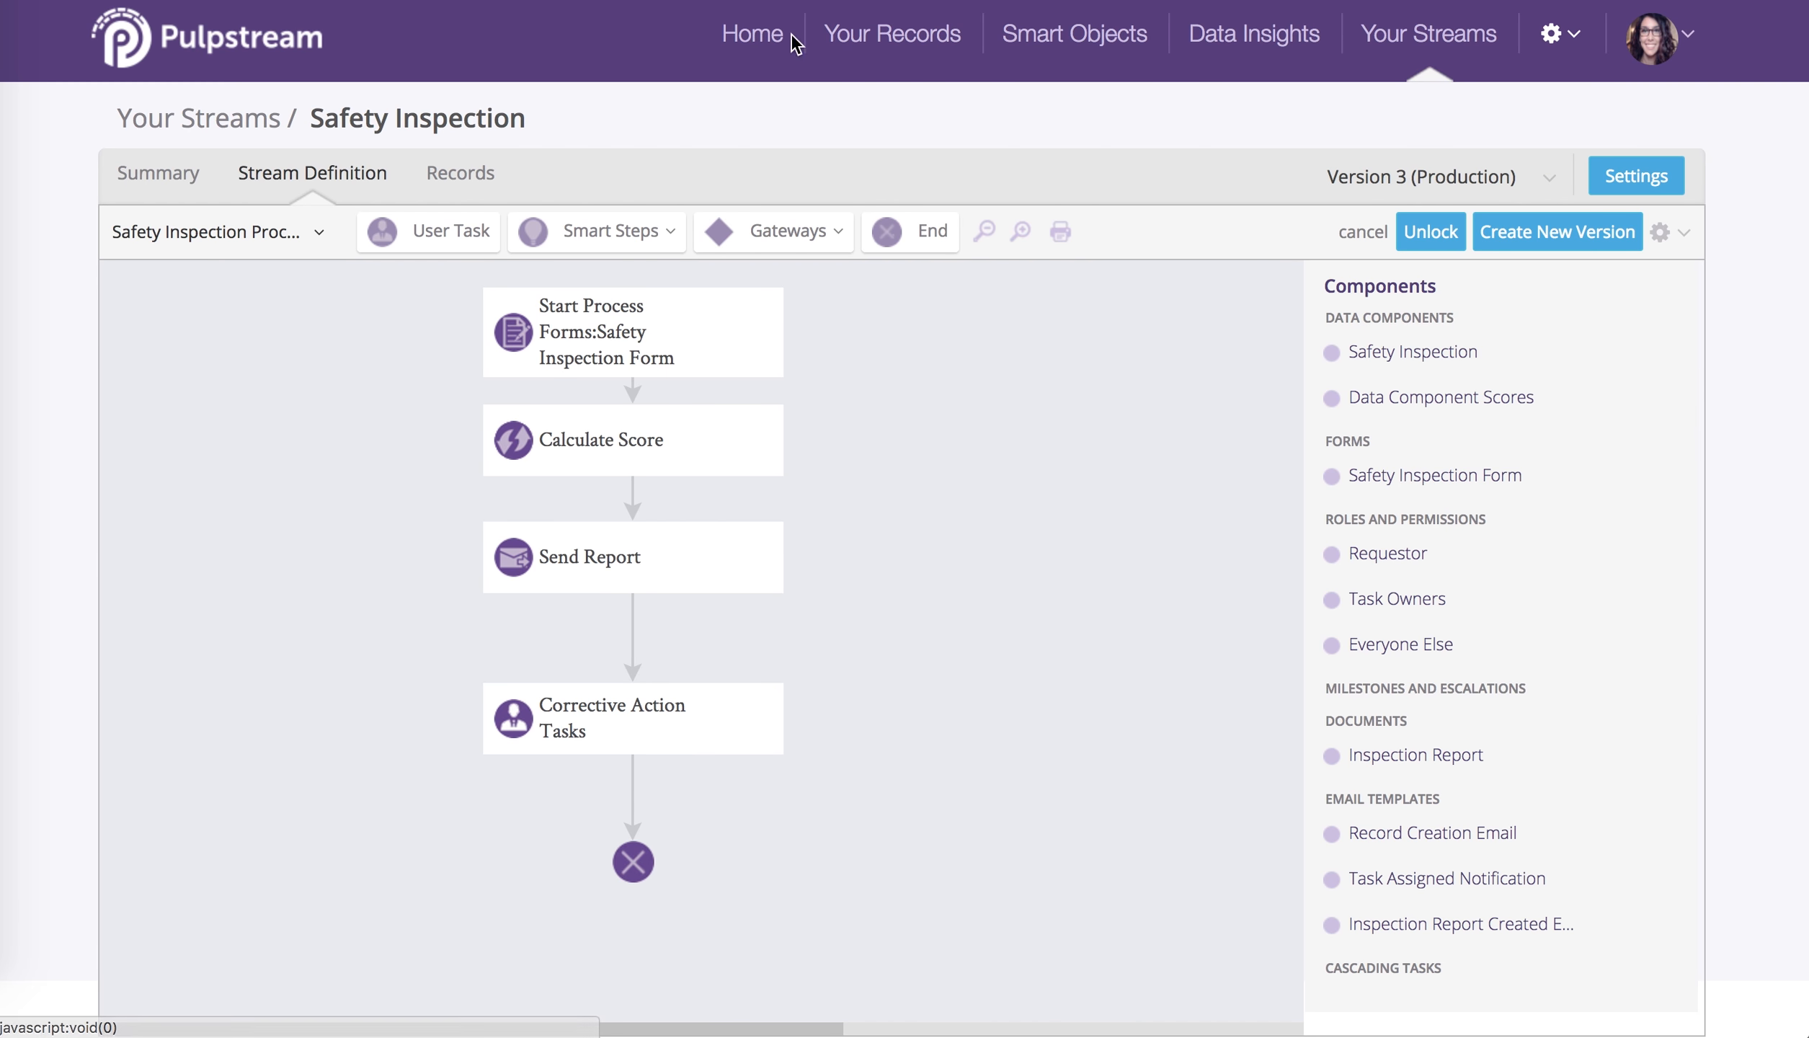
- Go to the home page and start a new Safety Inspection Form submission
{"action": "left_click", "coordinate": [745, 38]}
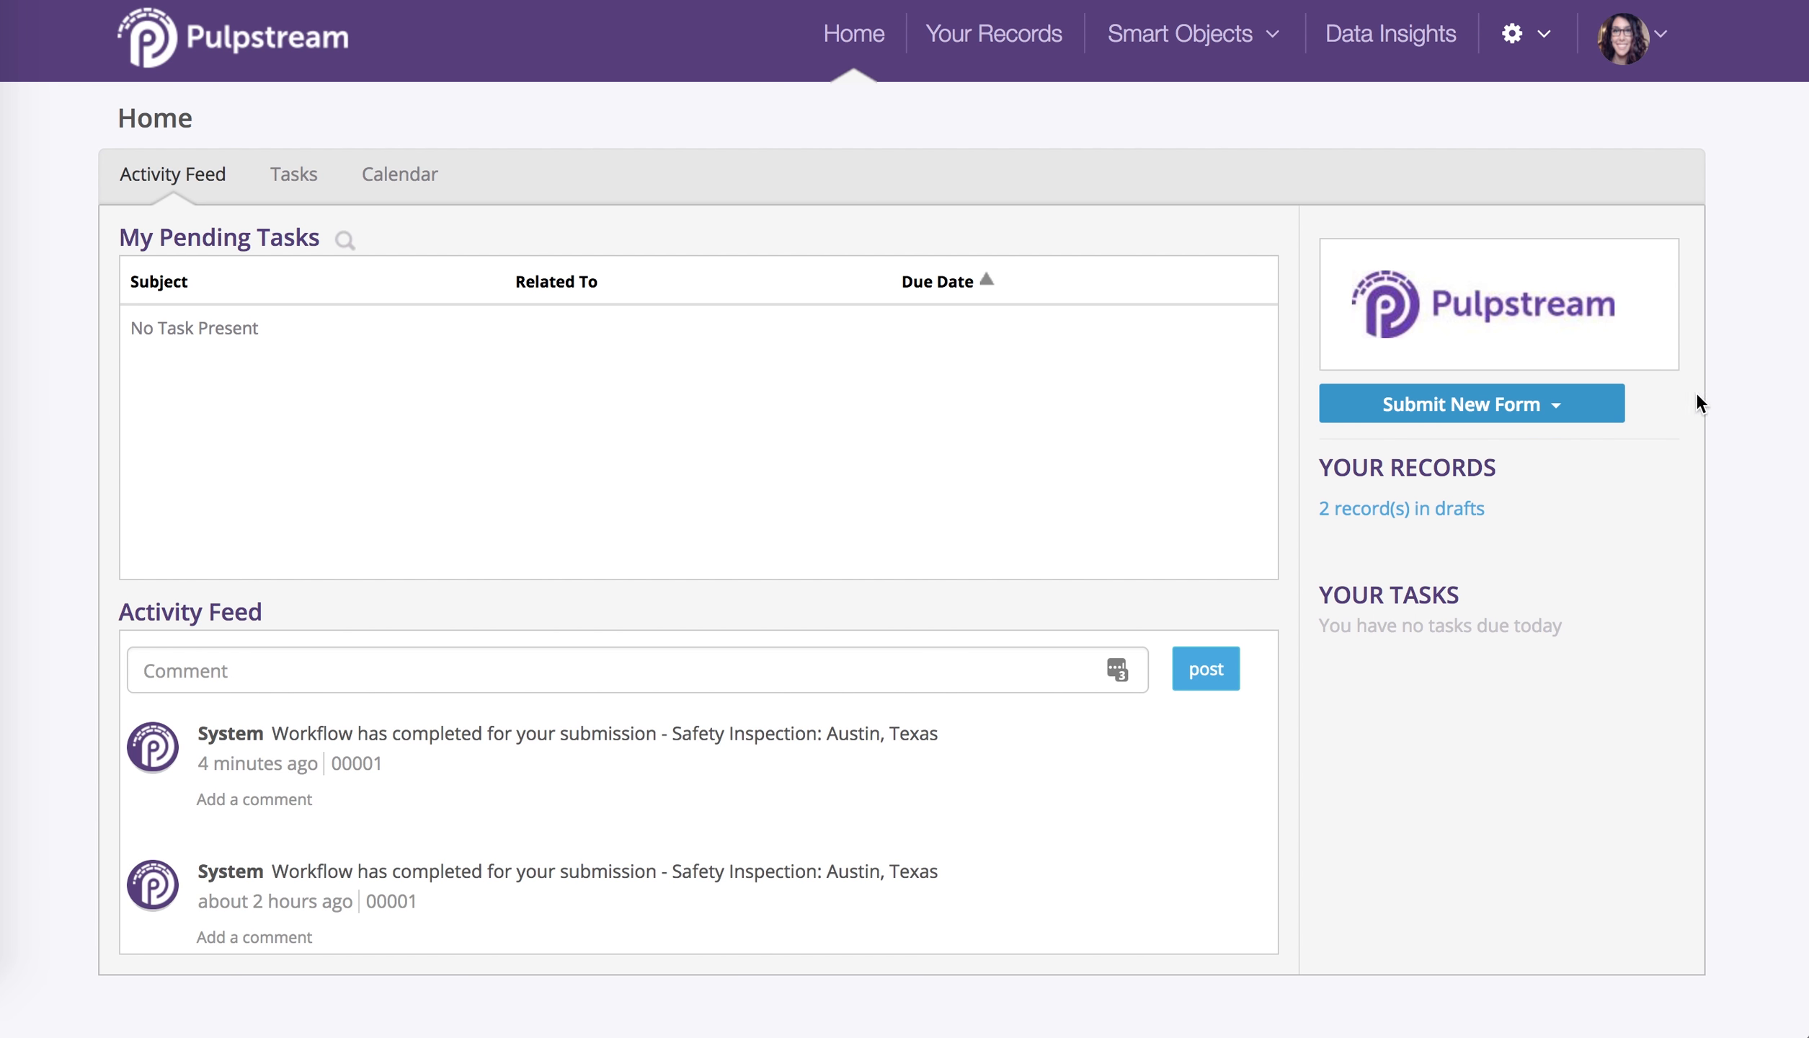
{"action": "left_click", "coordinate": [1521, 415]}
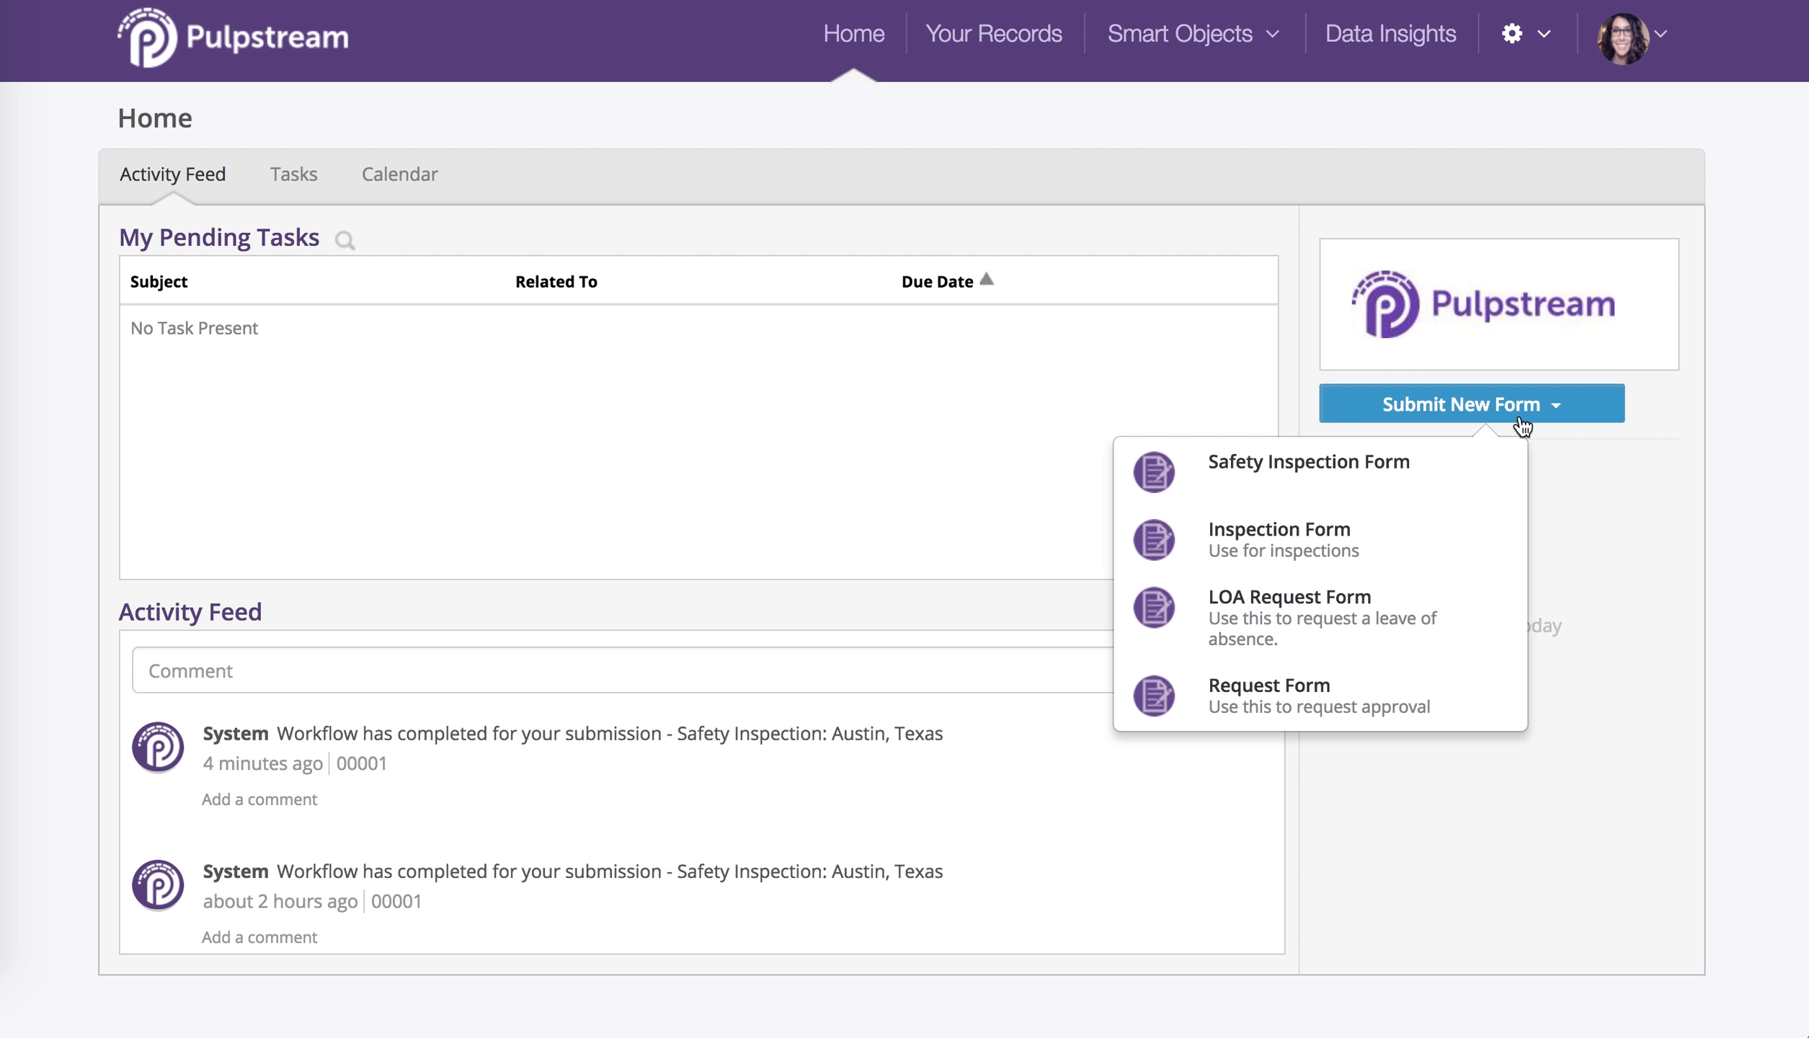
{"action": "left_click", "coordinate": [1361, 487]}
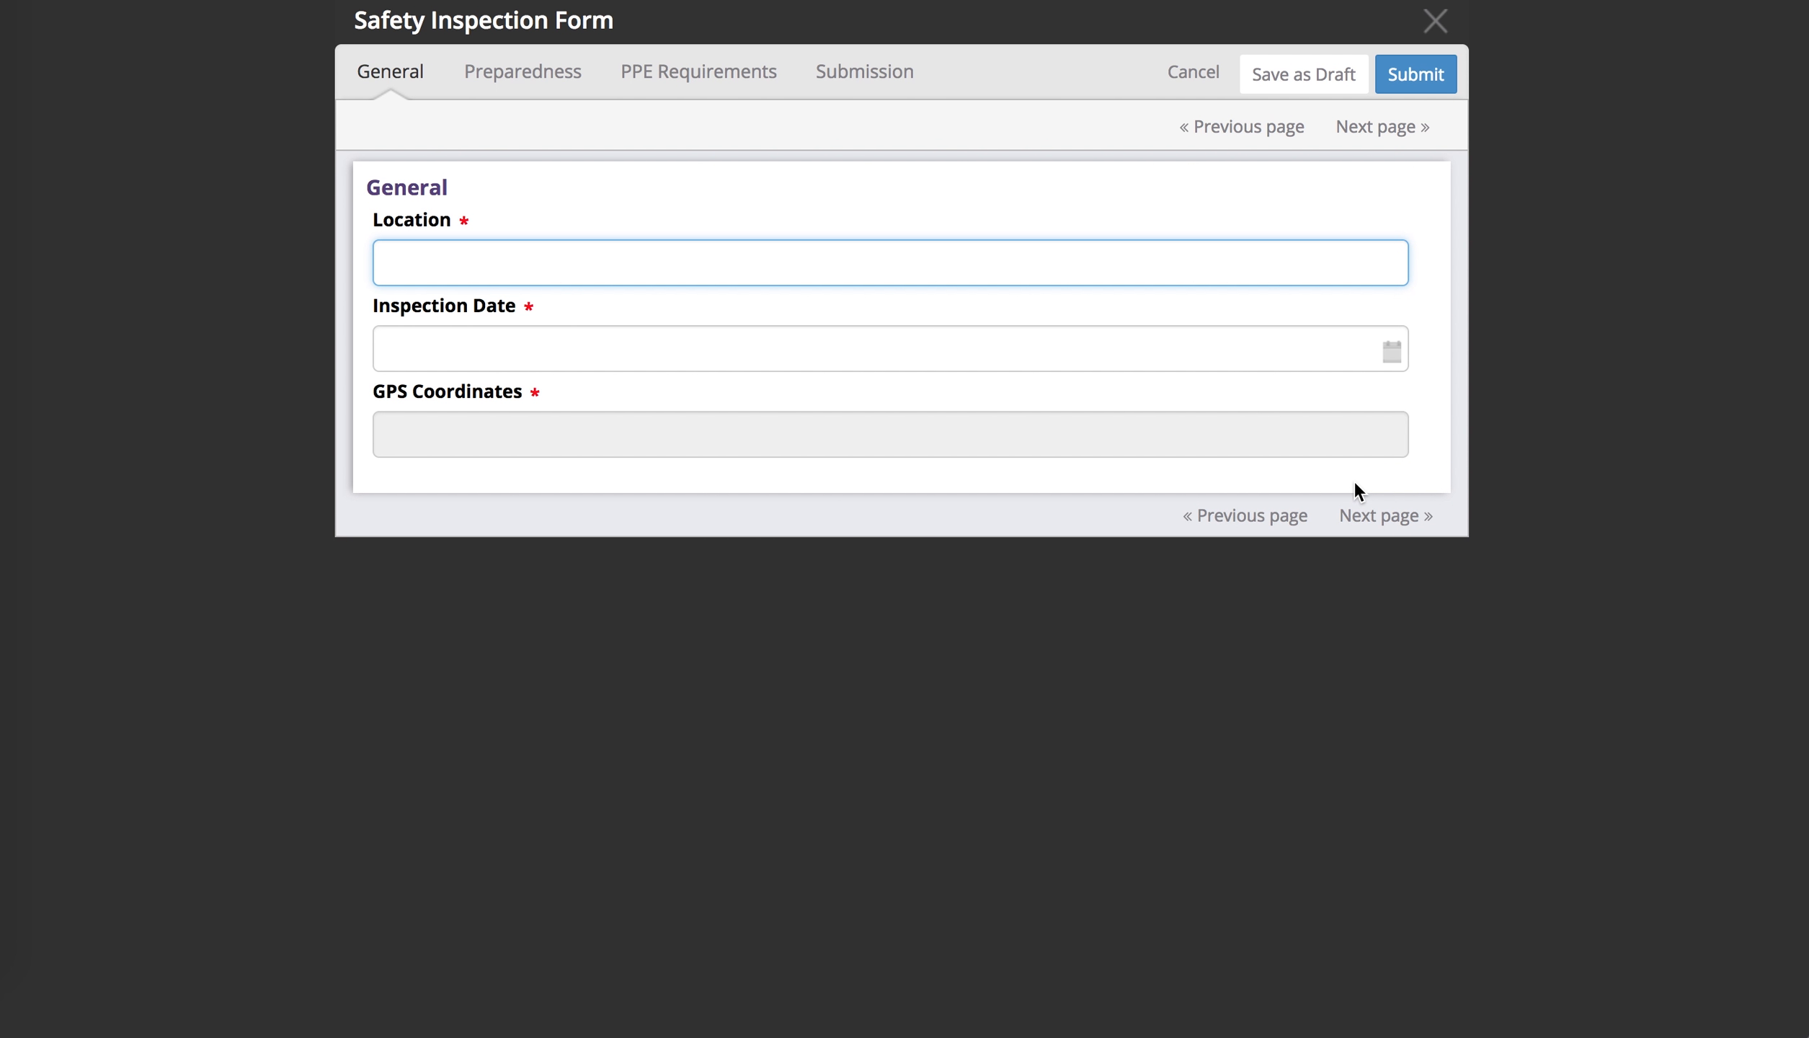